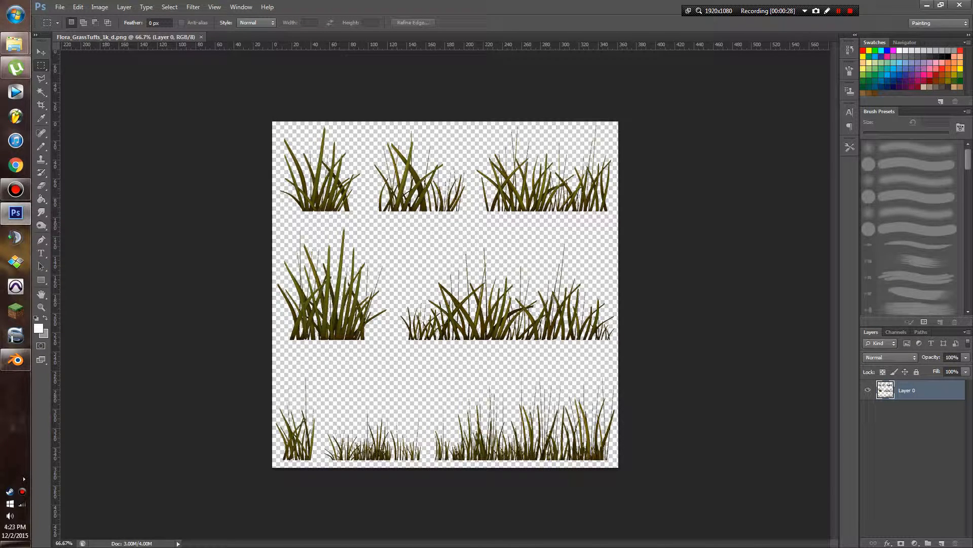
Place the flower images Flowers0031_12_S and Flowers0110_2_S as new layers in the grass texture document at their default size
drag(722, 154, 733, 152)
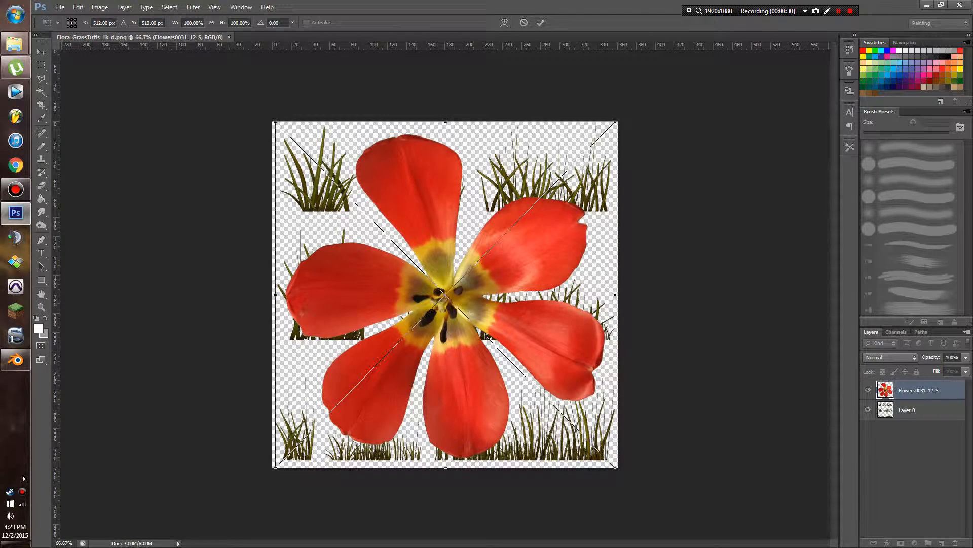
key(Return)
drag(972, 189, 645, 189)
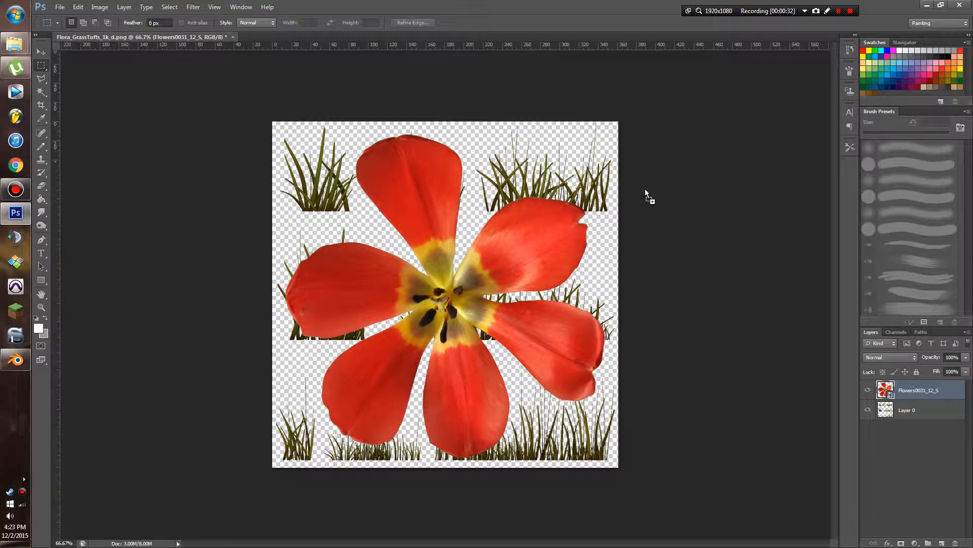
key(Return)
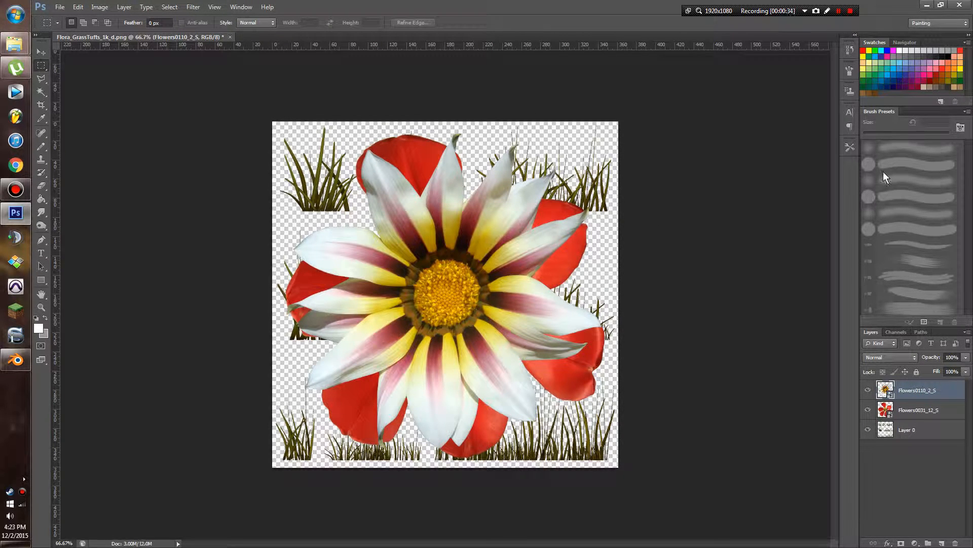
Place the leaf images Leaves0088_2_S and LeavesTropical0145_1_S as new layers above the flowers
drag(972, 162, 680, 163)
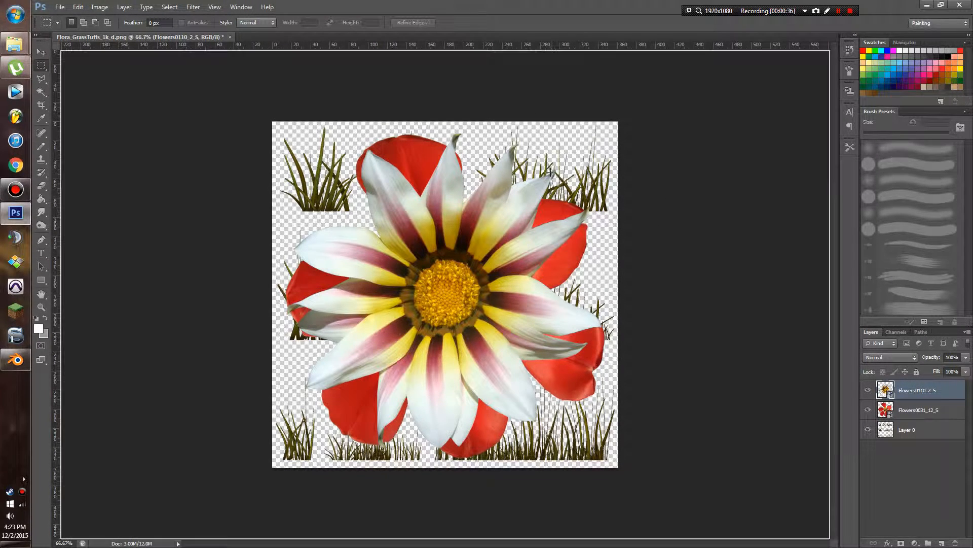
key(Return)
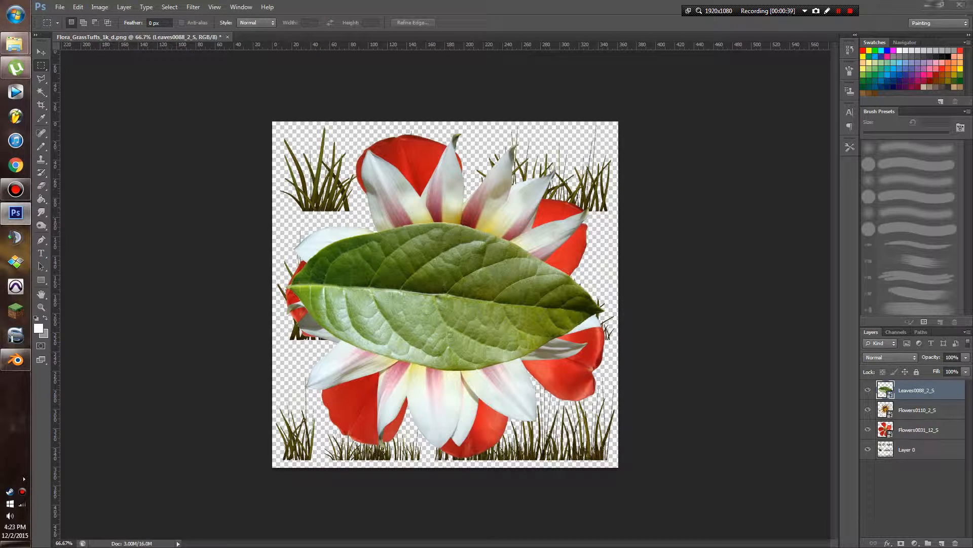
drag(972, 157, 529, 240)
key(Return)
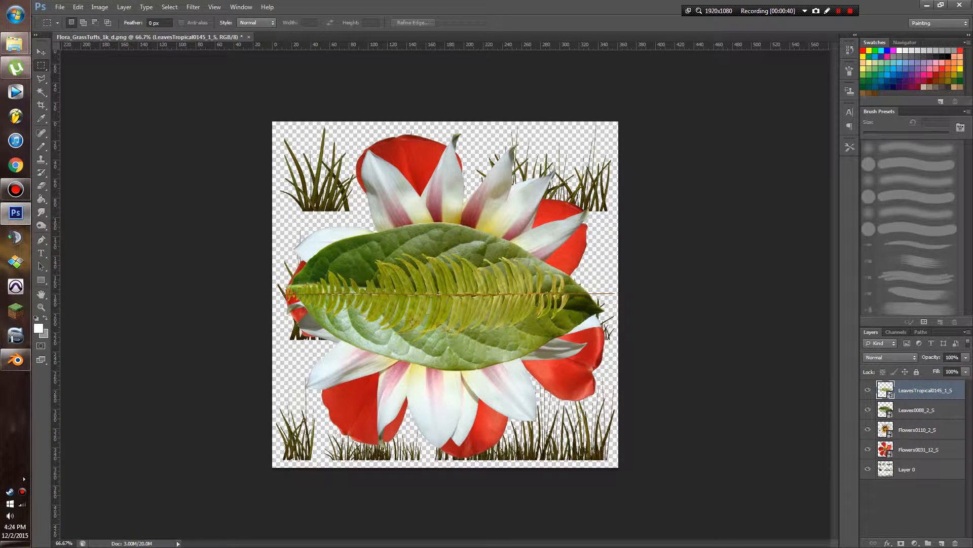
Place the leaf images LeavesTropical0172_1_S, LeavesTropical0183_1_S and LeavesTropical0217_1_S as new layers on top of the stack
drag(972, 117, 538, 179)
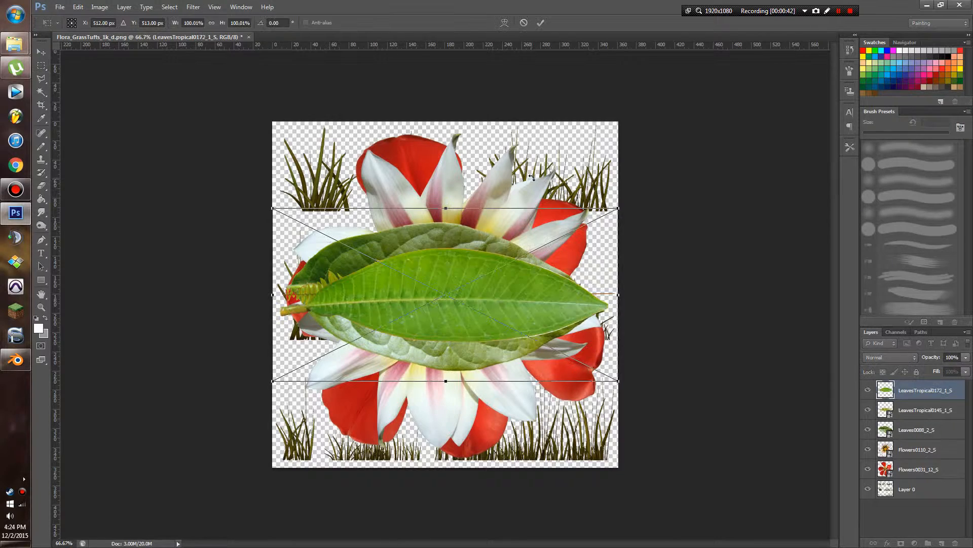
key(Return)
drag(972, 122, 568, 159)
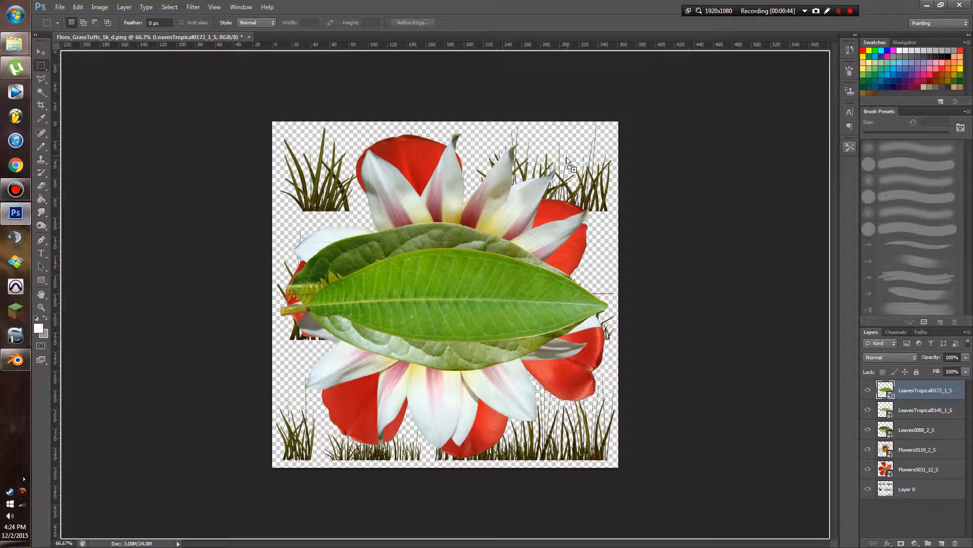
key(Return)
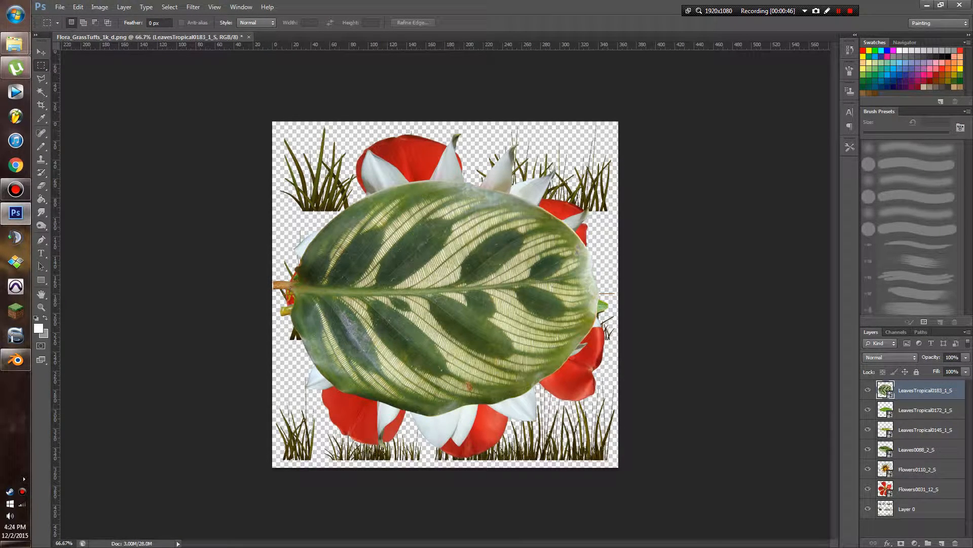
drag(972, 152, 537, 221)
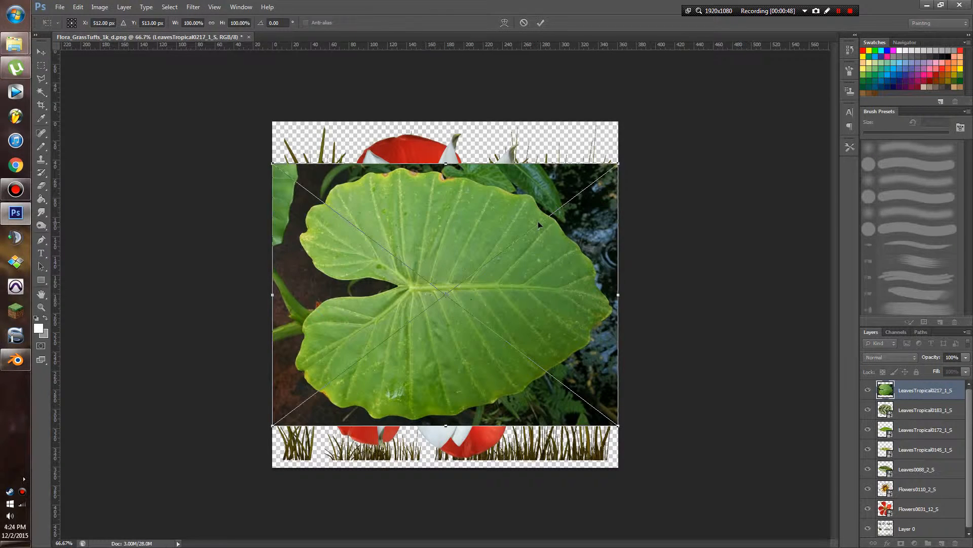
key(Return)
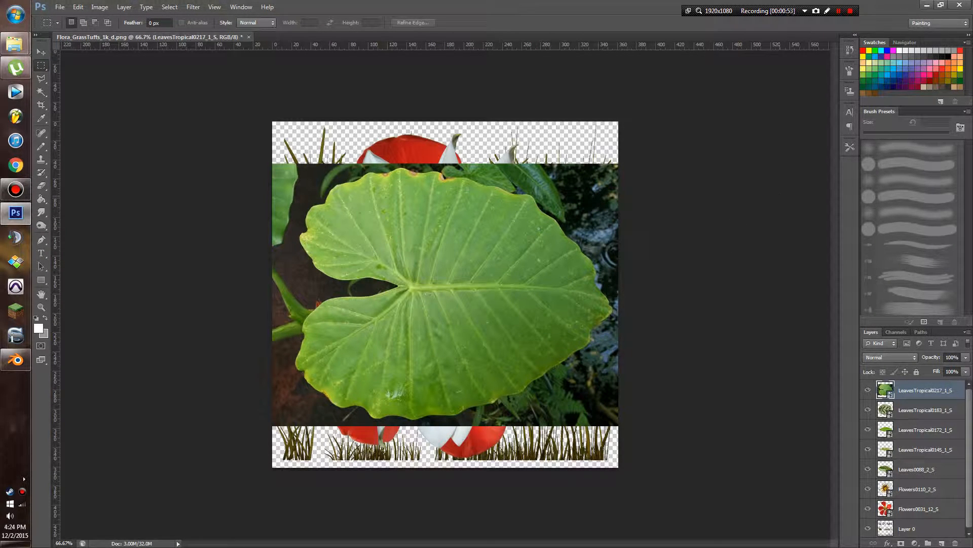
Hide all seven placed flower and leaf layers, leaving only the grass layer visible
click(868, 391)
click(867, 409)
click(868, 429)
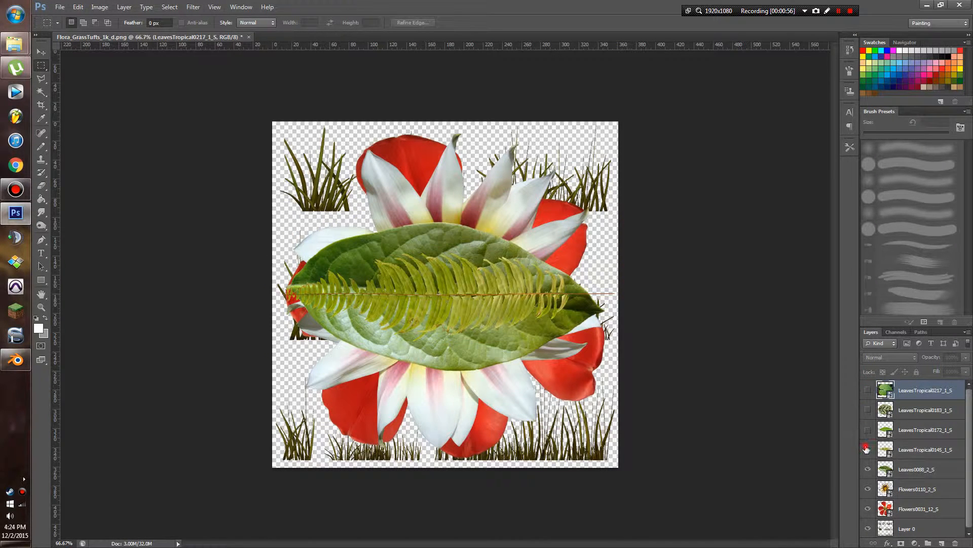
click(867, 449)
click(867, 469)
click(867, 489)
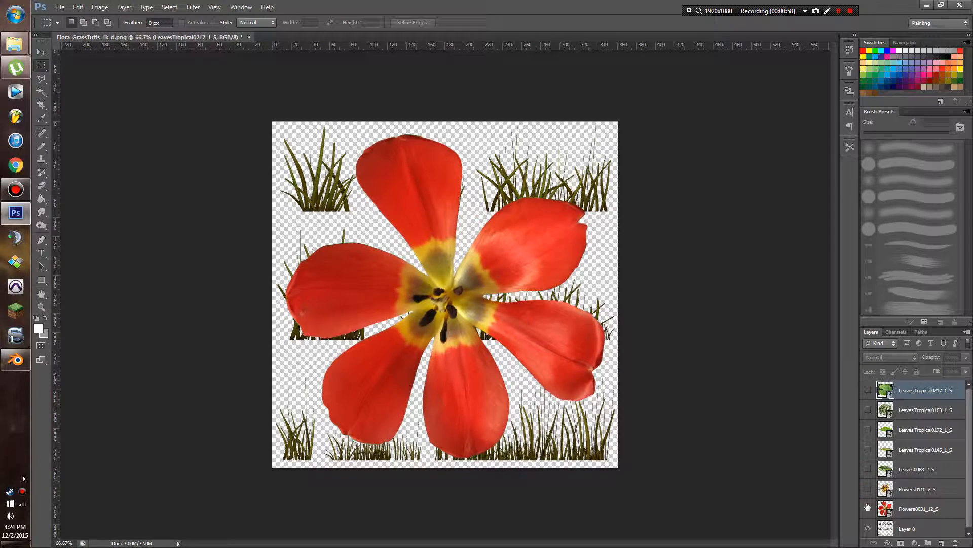
click(868, 508)
Select the seven placed layers from Flowers0031_12_S to LeavesTropical0217_1_S and rasterize them
click(913, 508)
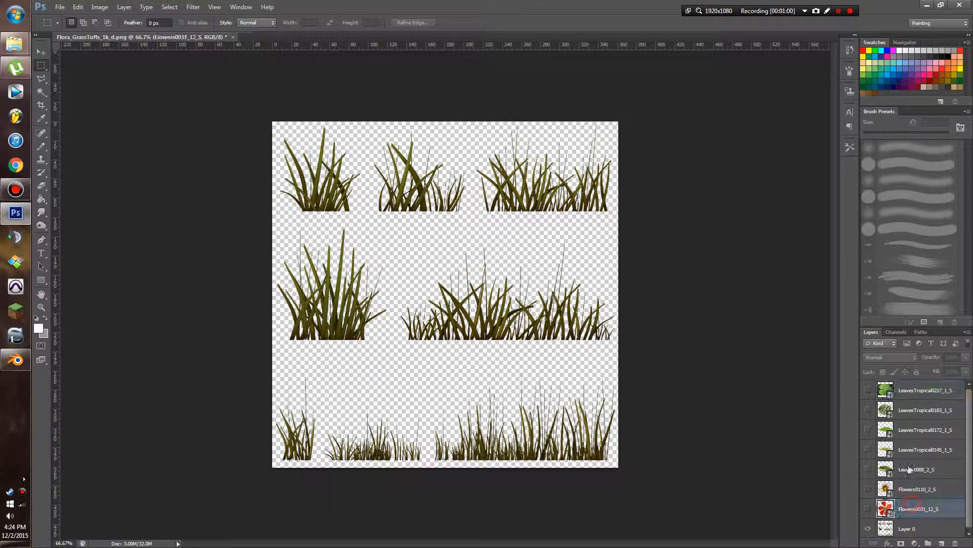
shift+click(913, 398)
right_click(912, 450)
click(891, 199)
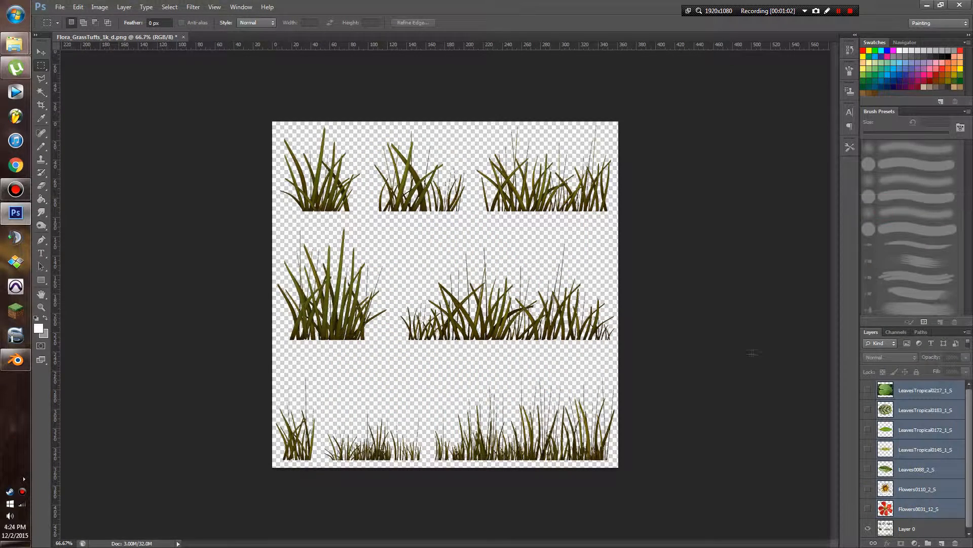
Show the red flower layer and scale the seven selected layers to about half size in the canvas's lower-left corner
click(868, 508)
key(ctrl+t)
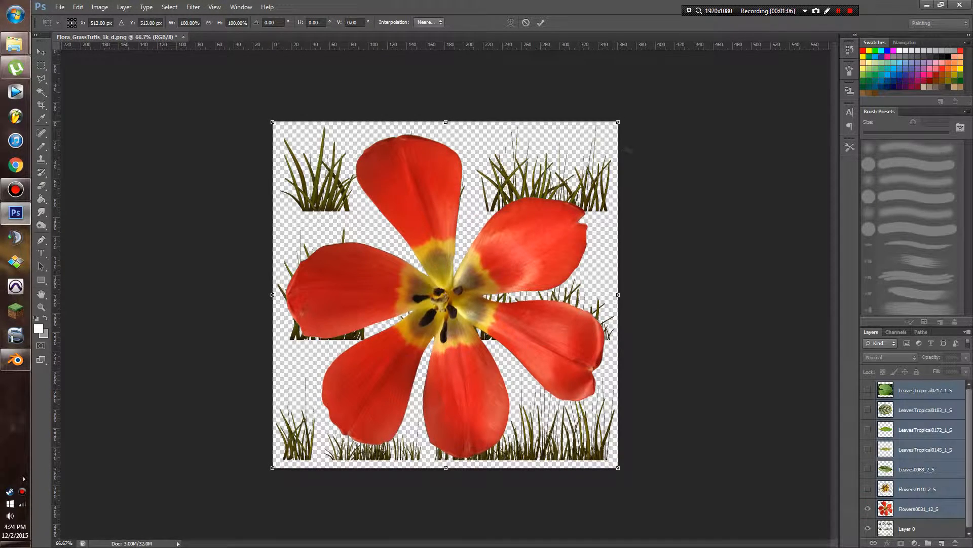
drag(619, 123, 453, 293)
key(Return)
Show the remaining hidden layers and move the LeavesTropical0217_1_S image up to the middle of the canvas
drag(868, 489, 868, 390)
click(923, 391)
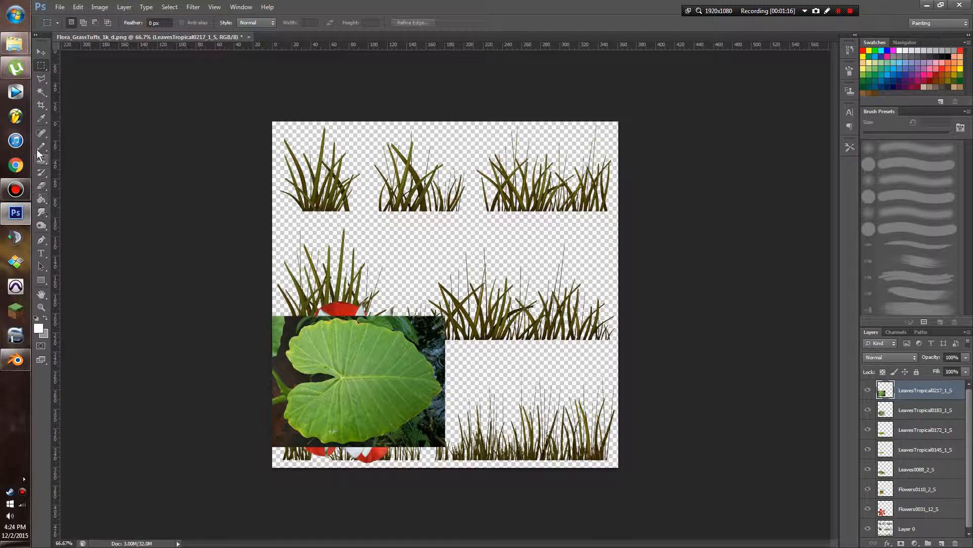
key(v)
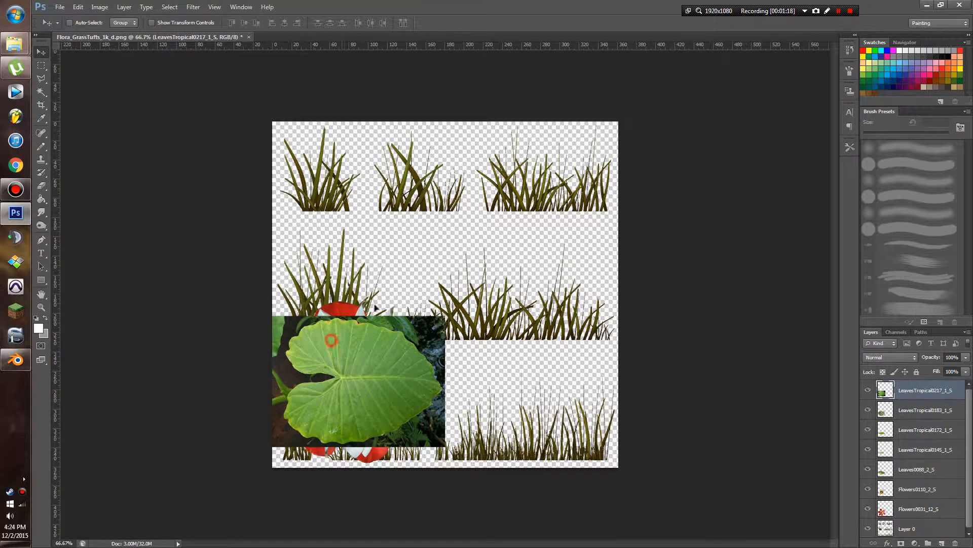
drag(375, 307, 470, 216)
Start a Pen tool path on the large tropical leaf, tracing the scalloped upper-left part of its outline
click(41, 242)
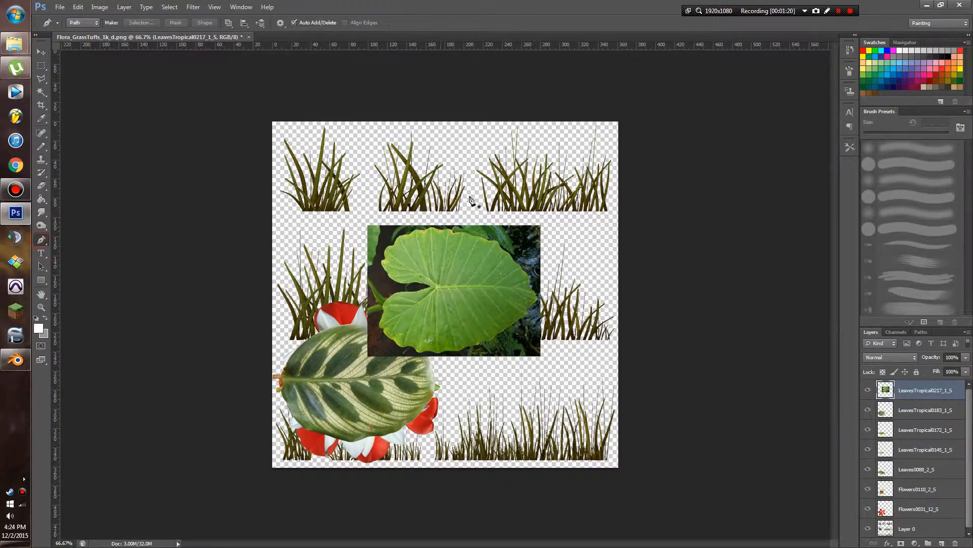
alt+scroll(436, 224, up, 5)
alt+scroll(363, 231, up, 3)
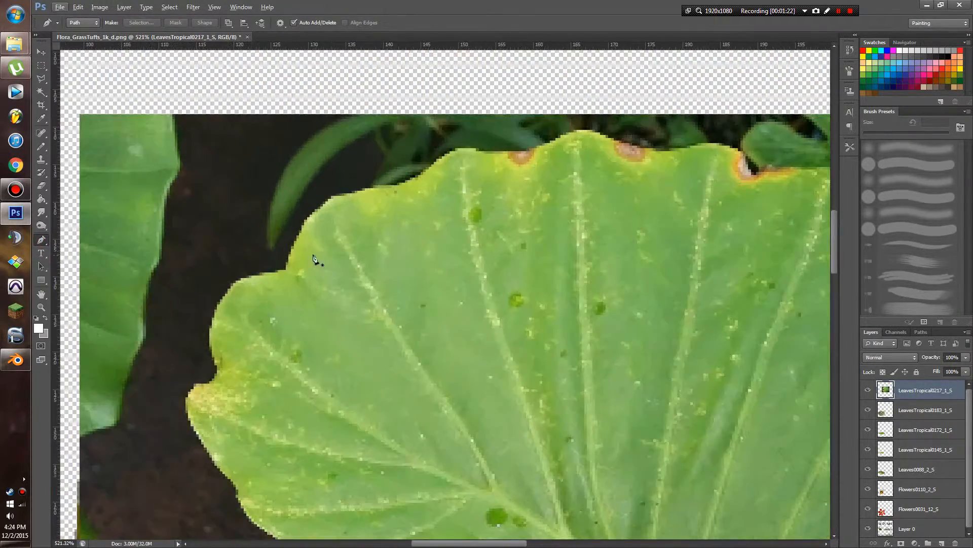
click(286, 268)
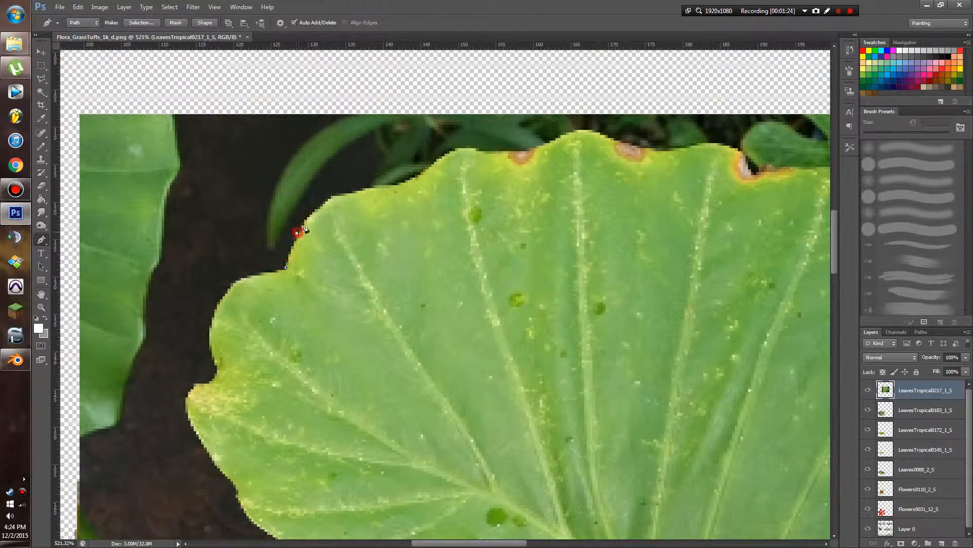
click(321, 206)
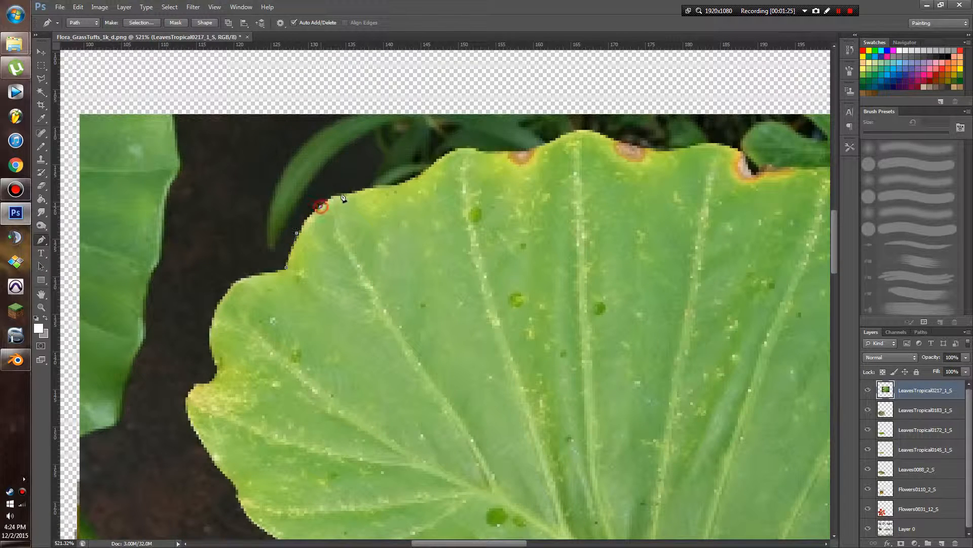
click(379, 189)
click(405, 184)
click(490, 150)
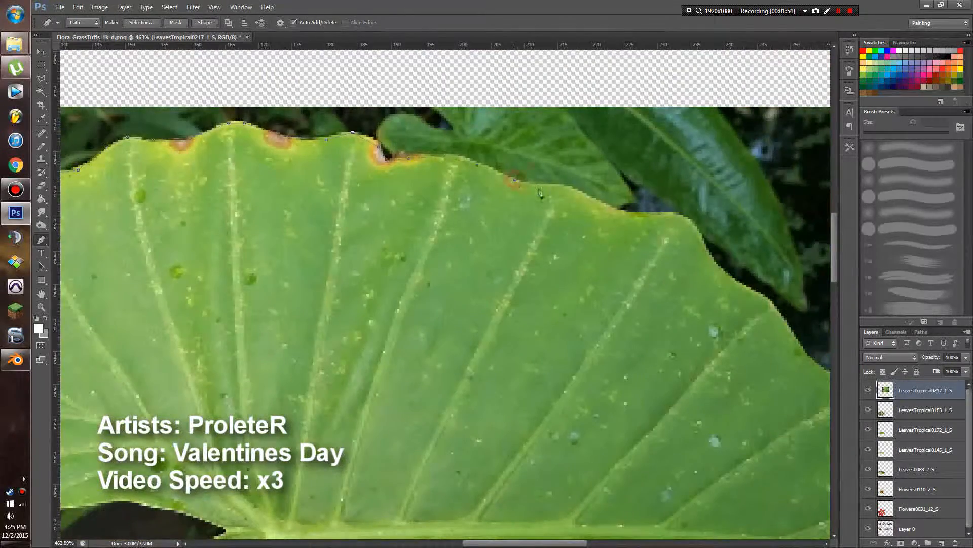
Continue the pen path along the leaf's upper-right edge and around its pointed tip
click(538, 186)
click(561, 186)
click(594, 200)
drag(806, 374, 620, 318)
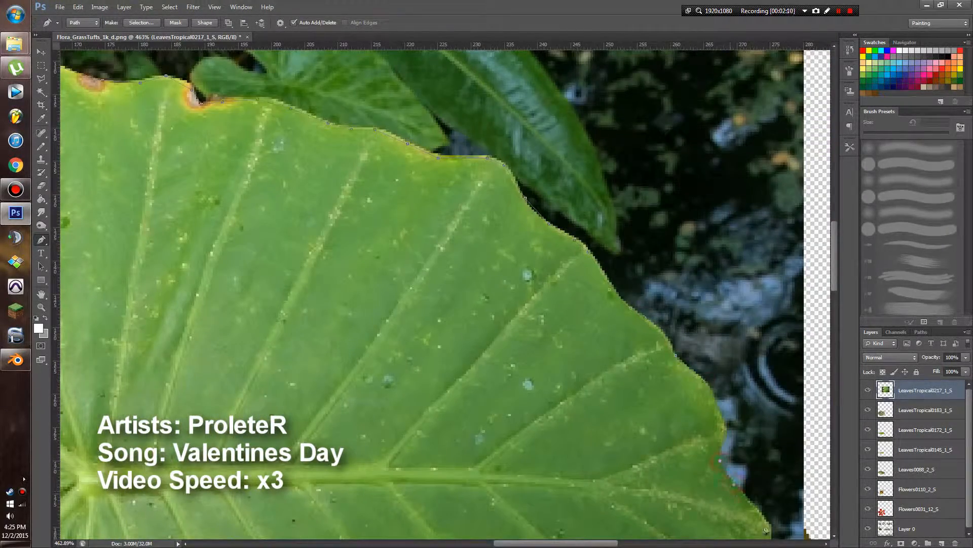
scroll(720, 460, down, 3)
click(705, 511)
Extend the pen path from below the leaf tip along the lower-right edge towards the bottom
scroll(704, 511, down, 3)
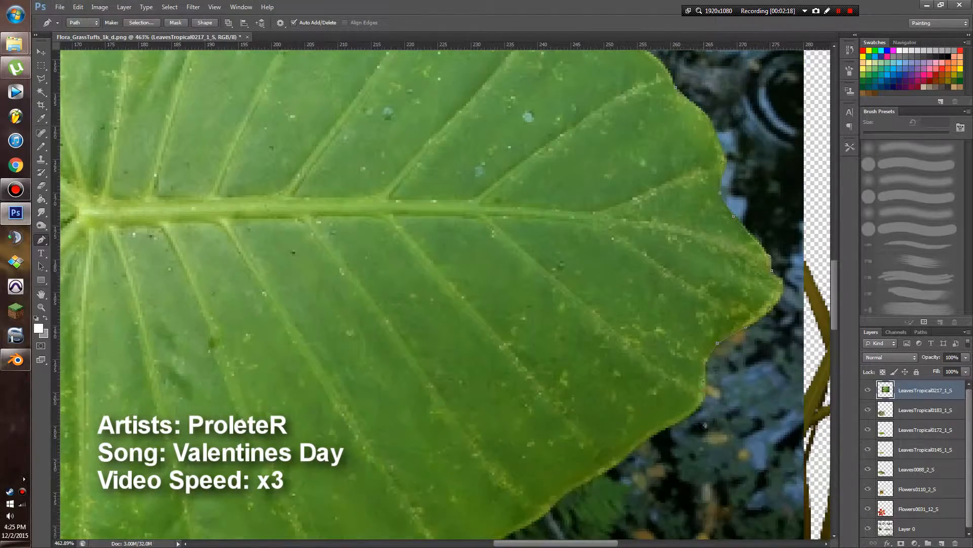
click(552, 500)
scroll(552, 501, down, 3)
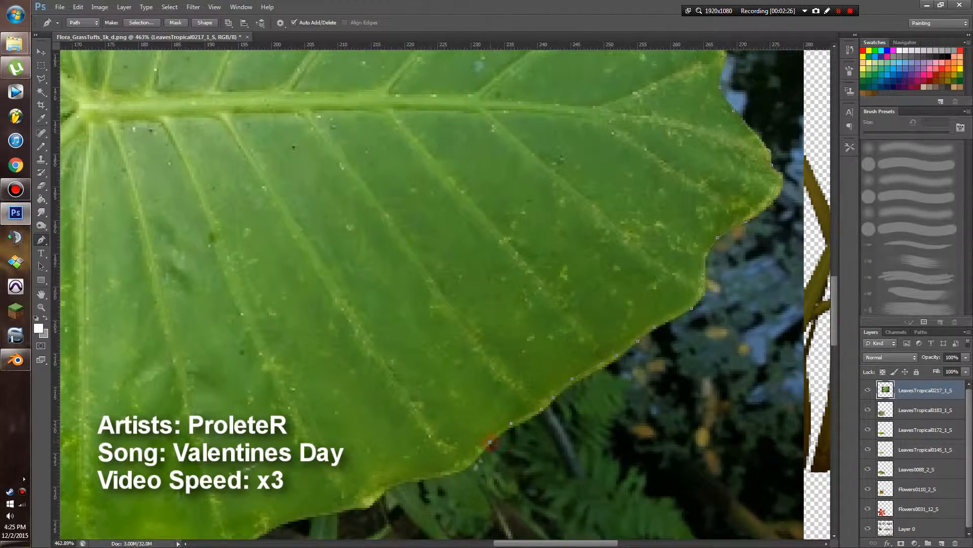
click(350, 509)
scroll(350, 509, down, 3)
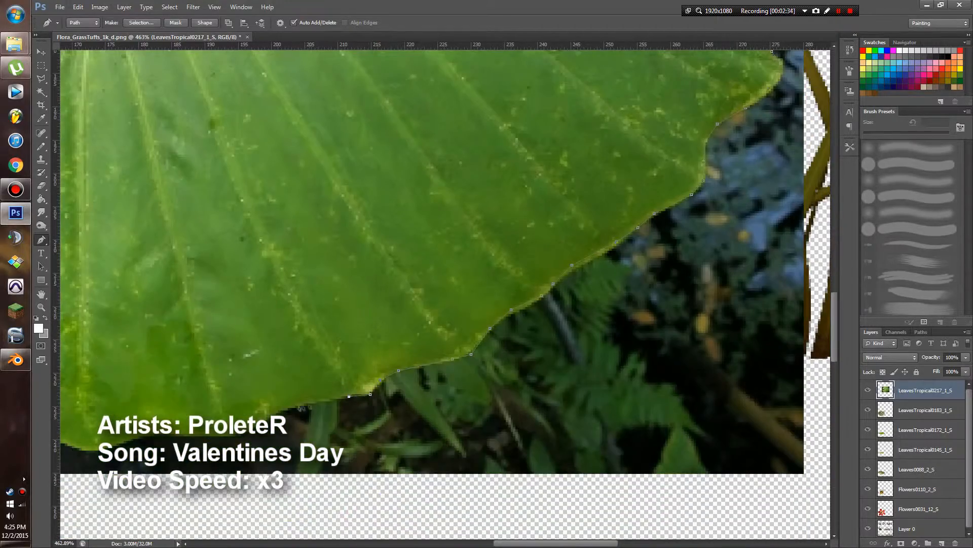
click(206, 431)
click(152, 433)
Trace the wavy bottom edge of the leaf with further path points
drag(152, 433, 338, 482)
click(285, 499)
click(254, 495)
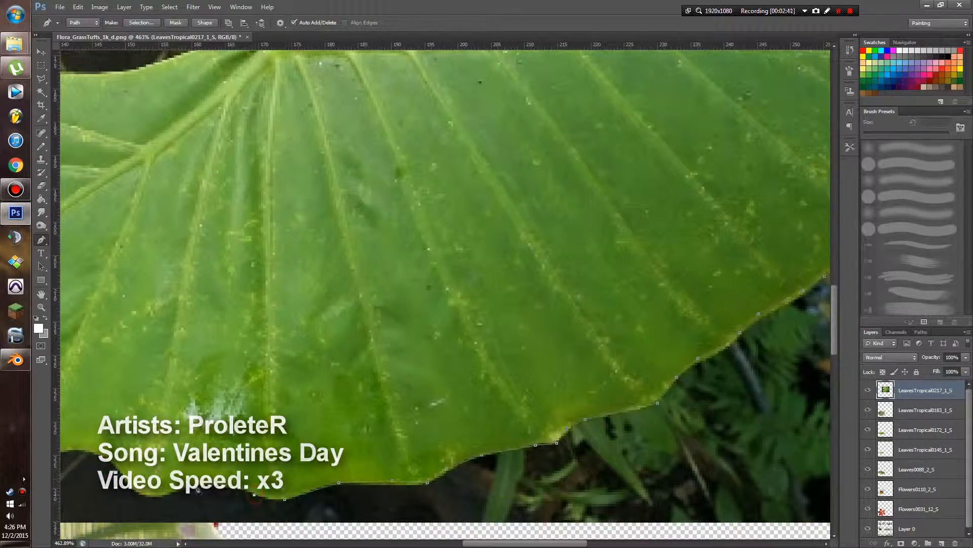
click(162, 495)
click(136, 495)
scroll(284, 472, left, 5)
click(288, 470)
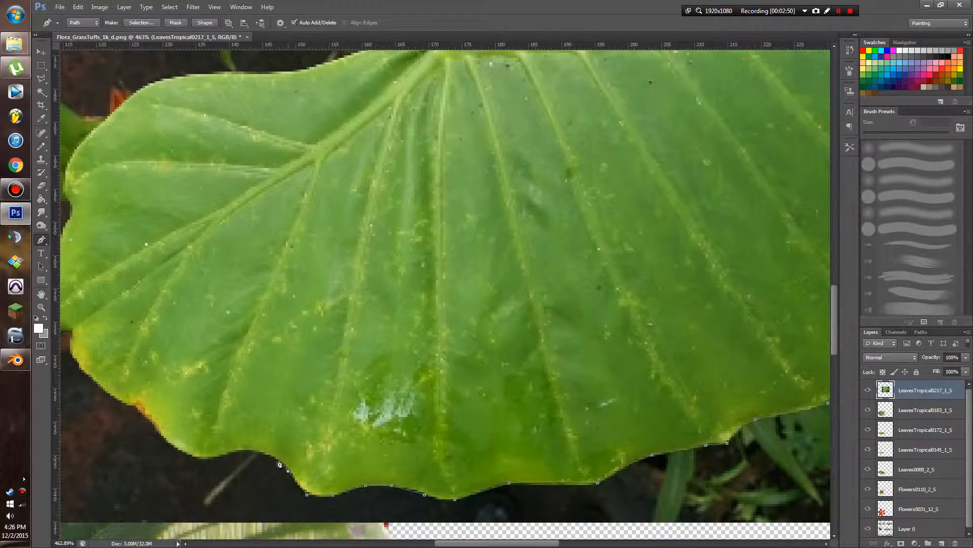
Carry the pen path up around the outer edge of the leaf's lower-left lobe
click(93, 376)
drag(208, 342, 297, 424)
click(162, 435)
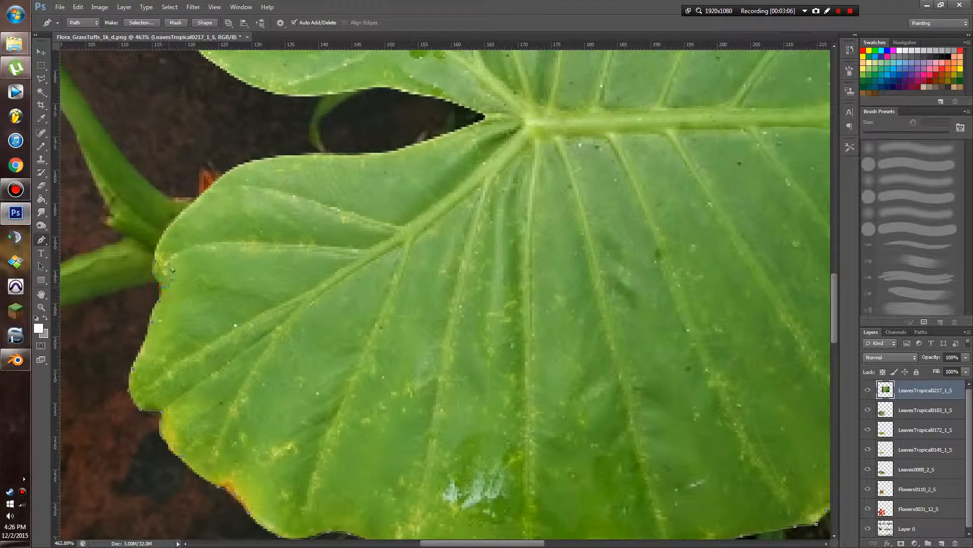
click(166, 231)
click(204, 195)
click(240, 169)
Trace the notch between the leaf's two lobes with the pen path
scroll(391, 115, up, 1)
click(395, 123)
click(323, 129)
click(276, 130)
Trace the outer edge of the upper-left lobe and close the pen path at its starting point
scroll(274, 133, up, 2)
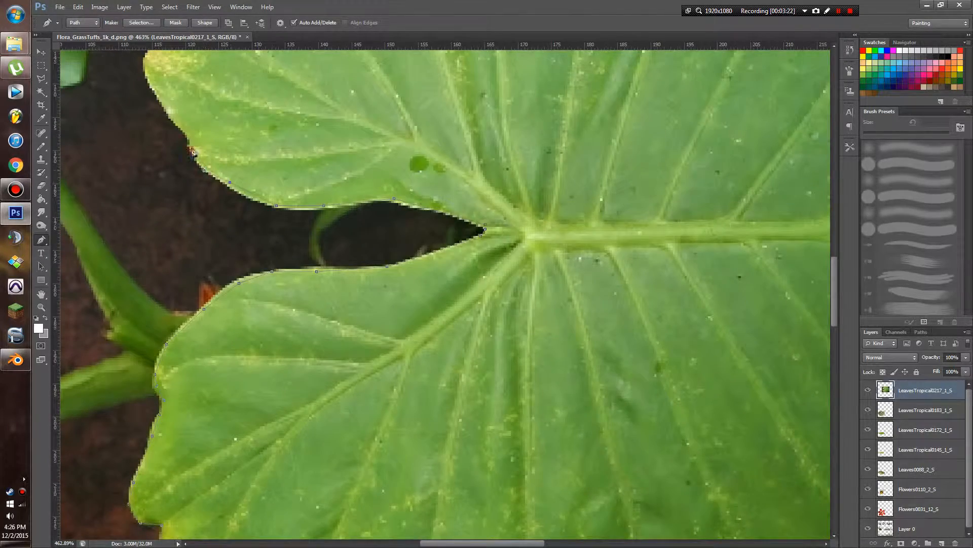
click(187, 135)
click(169, 114)
scroll(199, 146, up, 3)
click(150, 135)
click(146, 114)
click(168, 79)
scroll(170, 76, up, 3)
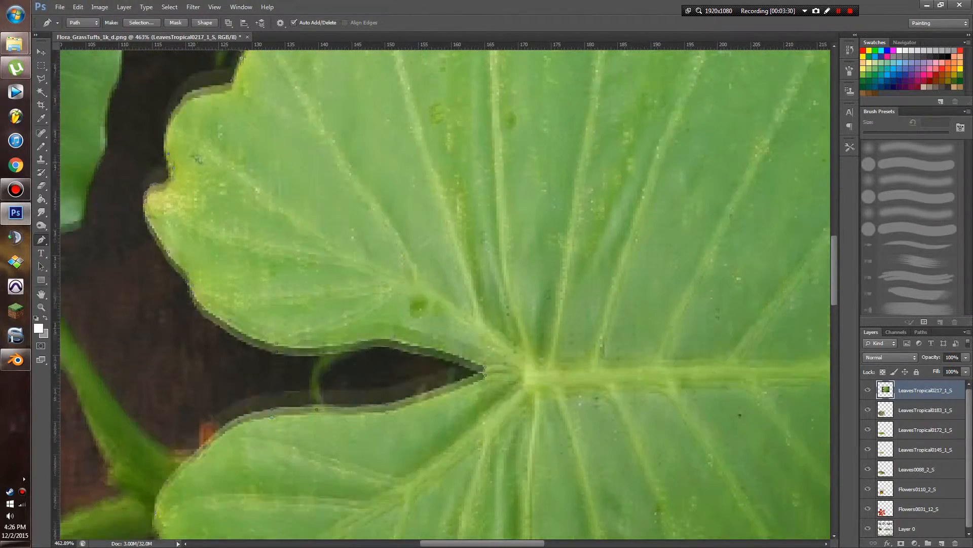
click(165, 135)
click(182, 103)
click(227, 87)
scroll(244, 88, up, 3)
Convert the leaf path into a new anti-aliased selection with a feather radius of 0 pixels
alt+scroll(253, 131, down, 4)
right_click(322, 195)
click(358, 243)
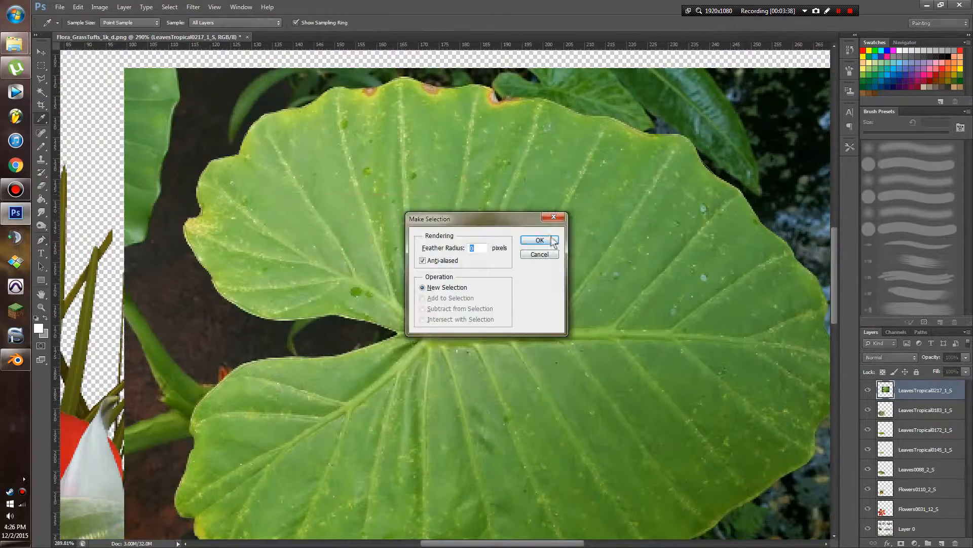
key(Return)
Invert the selection, delete the photo background around the large leaf and deselect
alt+scroll(495, 272, down, 3)
key(ctrl+shift+i)
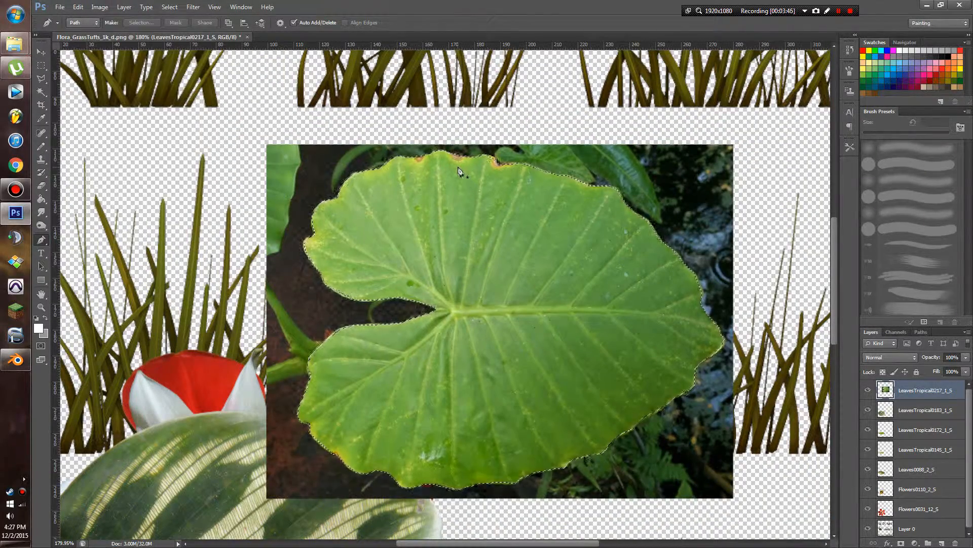
key(Delete)
key(ctrl+d)
key(v)
alt+scroll(399, 248, down, 3)
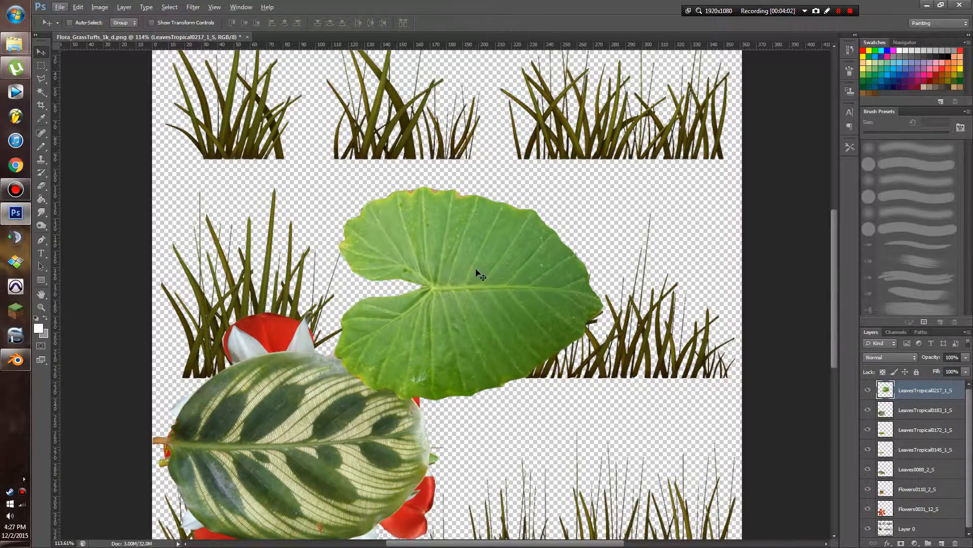
Scale down the large lobed leaf proportionally and place it at the right end of the second grass row
key(ctrl+t)
alt+scroll(478, 274, down, 2)
drag(507, 268, 585, 361)
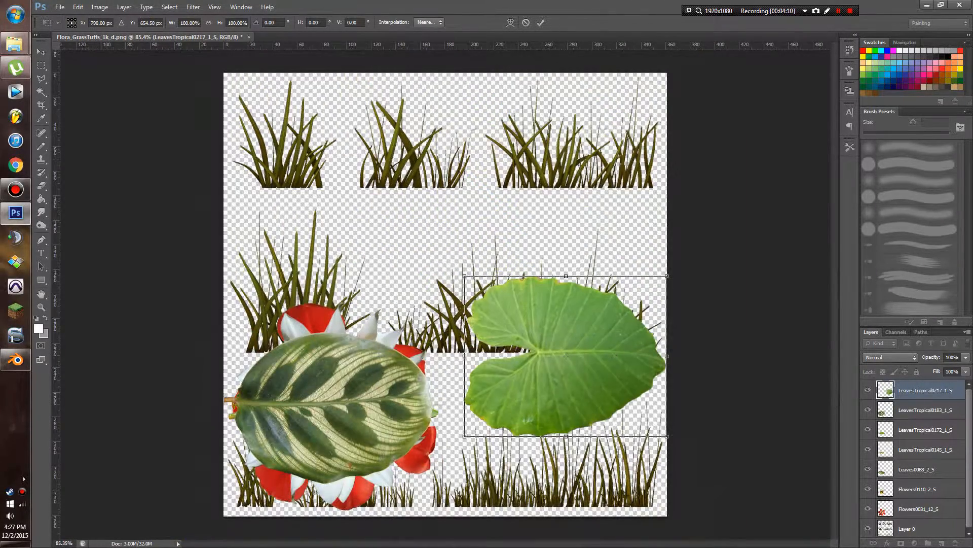
drag(598, 322, 592, 249)
shift+drag(459, 364, 520, 316)
key(Return)
Select the two lower grass rows on Layer 0 with a rectangular marquee, delete them and deselect
click(914, 532)
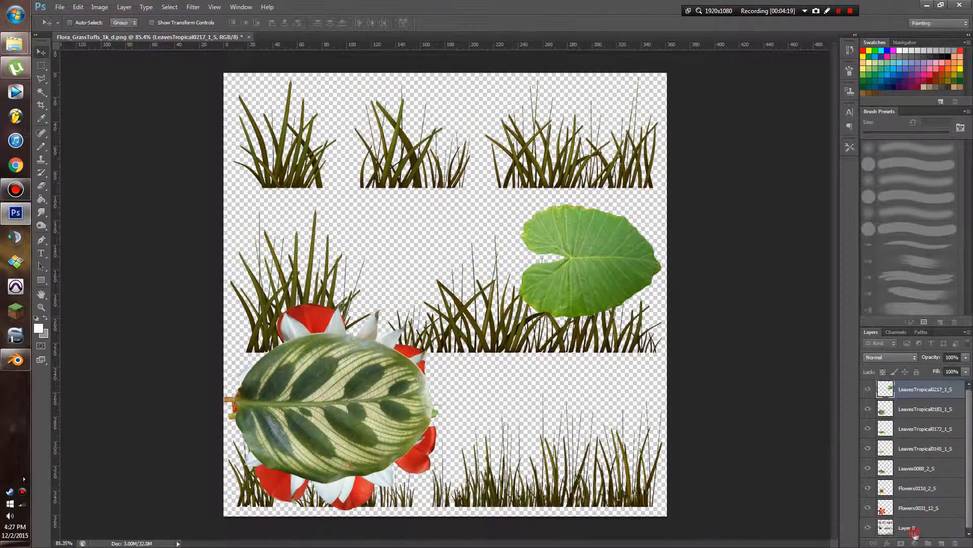
key(m)
drag(699, 530, 102, 199)
key(Delete)
key(ctrl+d)
Scale down the variegated leaf on LeavesTropical0183_1_S proportionally and place it beside the large lobed leaf
click(926, 410)
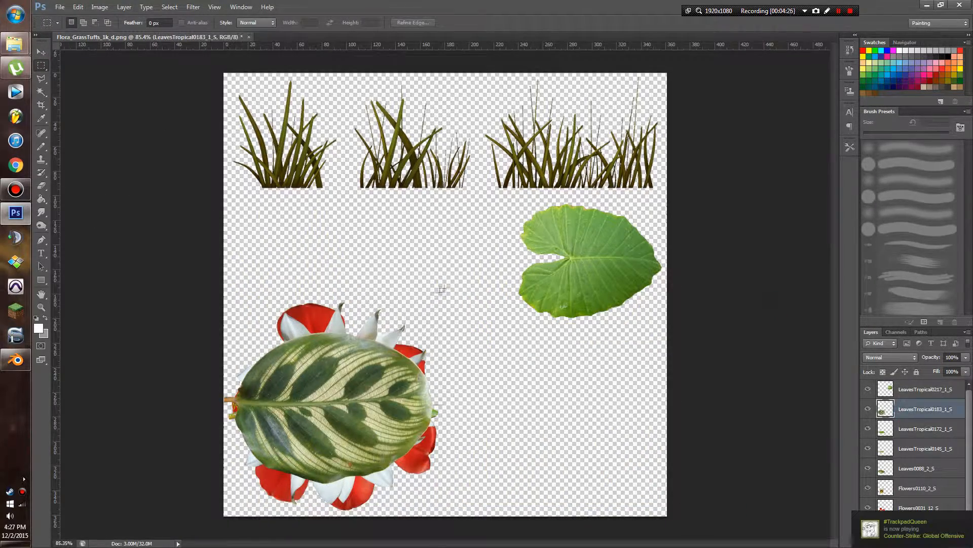
key(v)
key(ctrl+t)
shift+drag(436, 331, 393, 361)
drag(347, 393, 451, 231)
key(Return)
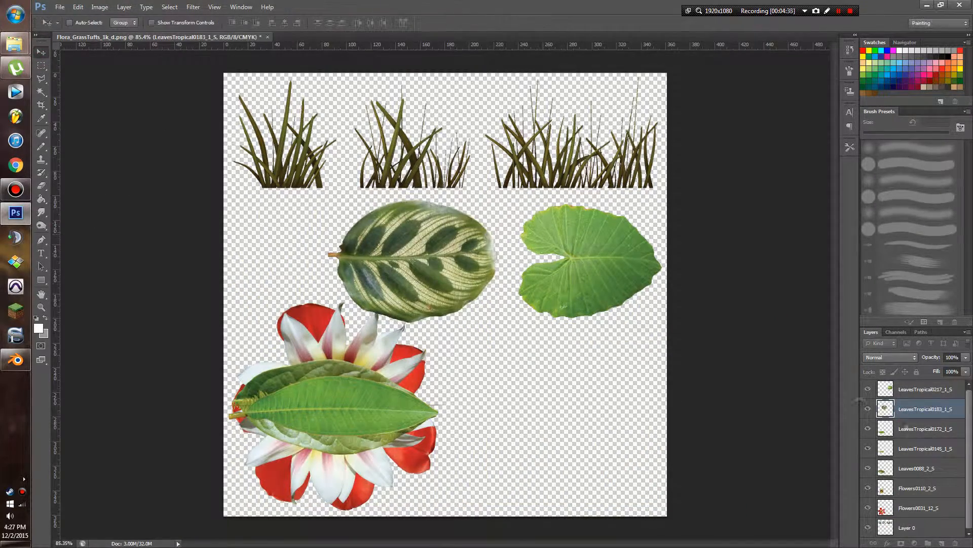
Enlarge the long green leaf on LeavesTropical0172_1_S to about 130% and place it beneath the variegated and lobed leaves
click(925, 429)
key(ctrl+t)
drag(375, 391, 555, 367)
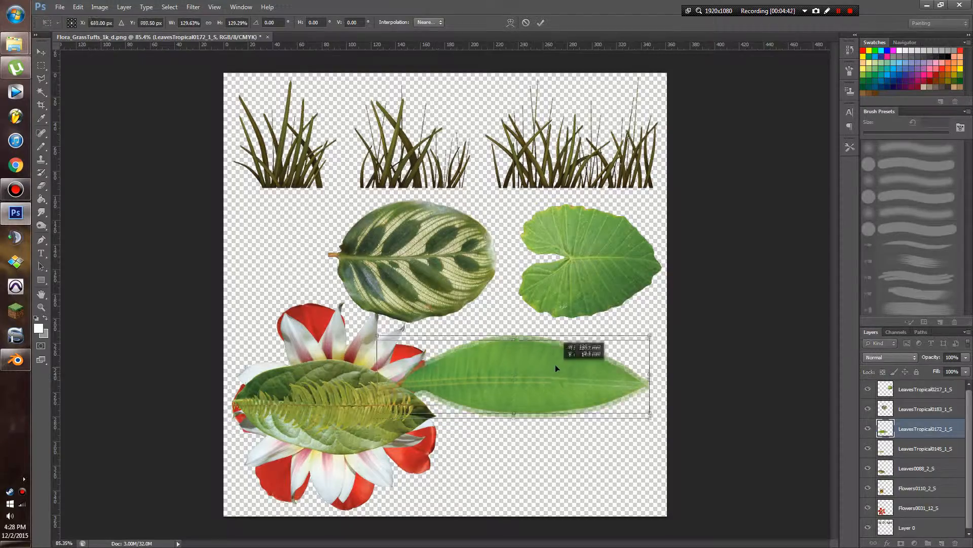
key(Return)
key(ctrl+t)
key(Return)
Move the fern frond on LeavesTropical0145_1_S below the long green leaf, in the canvas's lower-right area
click(926, 448)
key(ctrl+t)
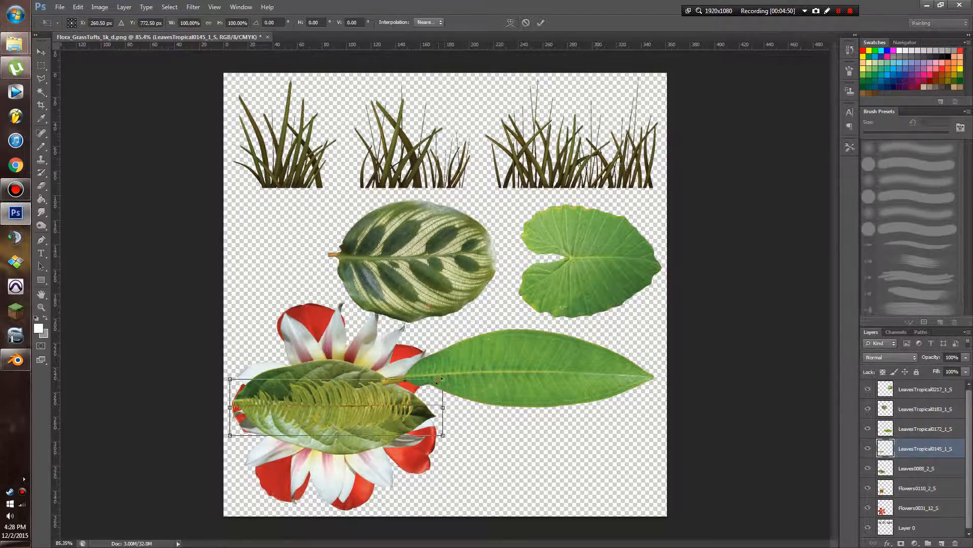
drag(440, 379, 614, 448)
key(Return)
Rotate the Leaves0088_2_S leaf upright, shrink it and place it in the second row beside the variegated leaf
click(917, 467)
key(ctrl+t)
drag(433, 332, 358, 467)
drag(321, 424, 284, 305)
shift+drag(302, 202, 287, 253)
drag(279, 298, 287, 236)
key(Return)
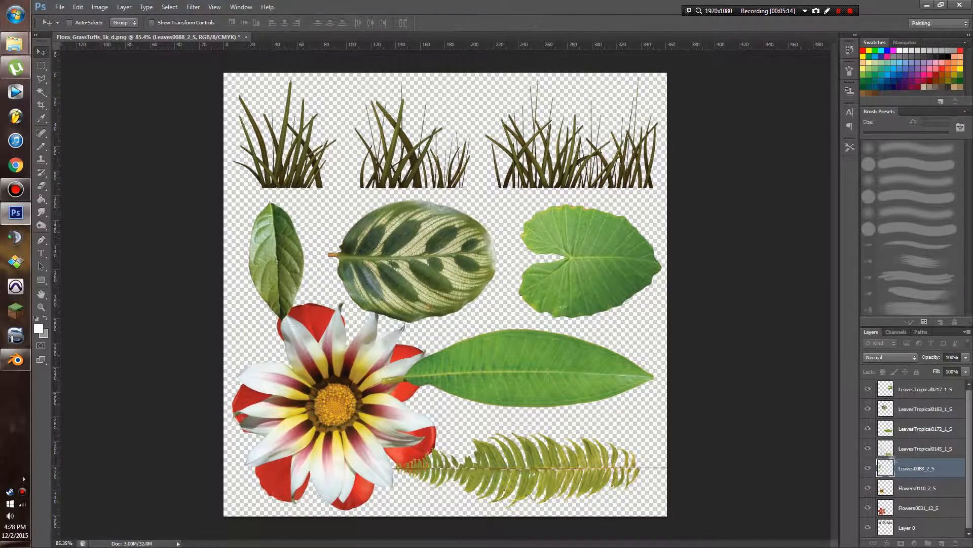
click(916, 409)
key(ctrl+t)
key(Return)
Scale the red flower on Flowers0031_12_S down proportionally into the canvas's lower-left corner
click(917, 508)
key(ctrl+t)
shift+drag(445, 295, 324, 416)
key(Return)
Scale the white flower on Flowers0110_2_S down proportionally and place it above the red flower
click(917, 488)
key(ctrl+t)
shift+drag(445, 295, 319, 421)
drag(283, 469, 330, 378)
key(Return)
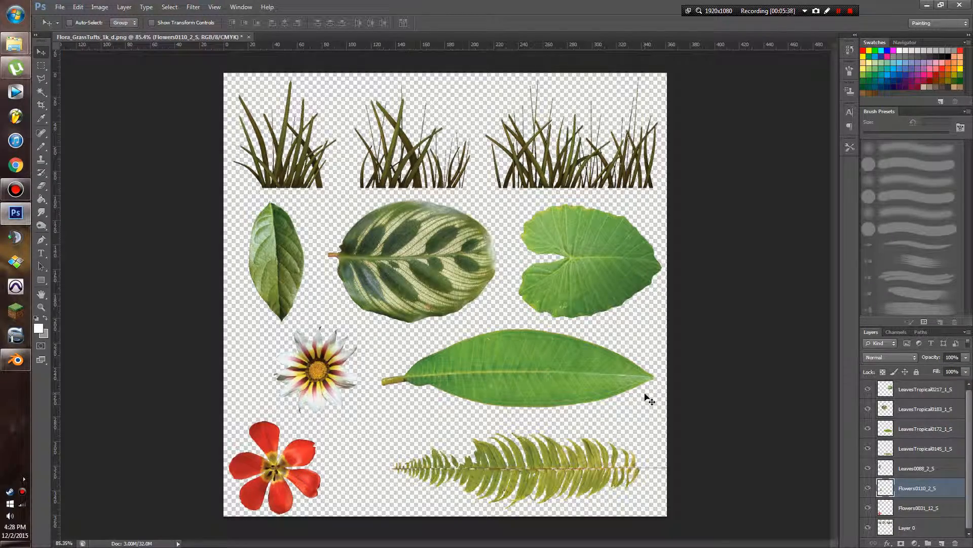
Export the texture for web as a transparent PNG-24 named FoliageD in the Realistic Foliage folder
alt+scroll(529, 375, up, 2)
alt+scroll(529, 375, down, 5)
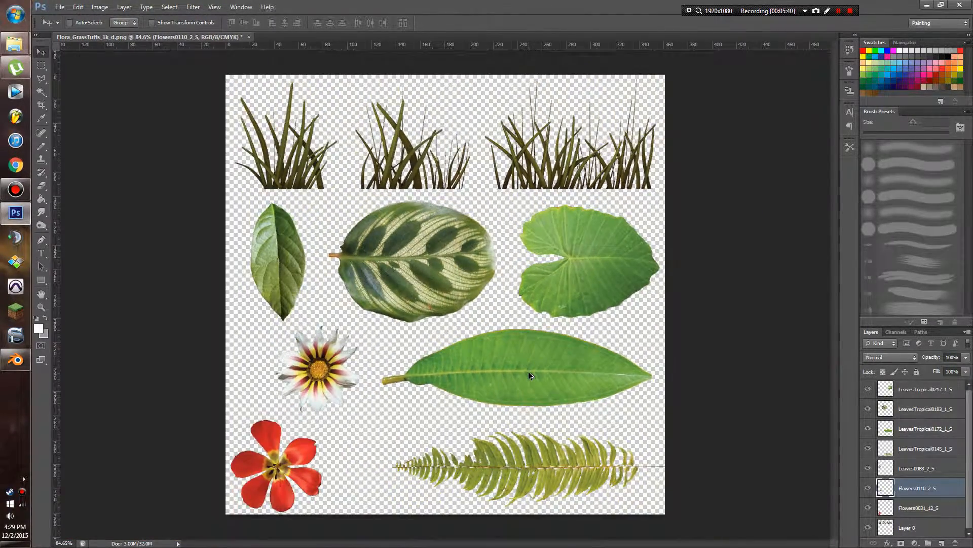
alt+scroll(530, 375, up, 2)
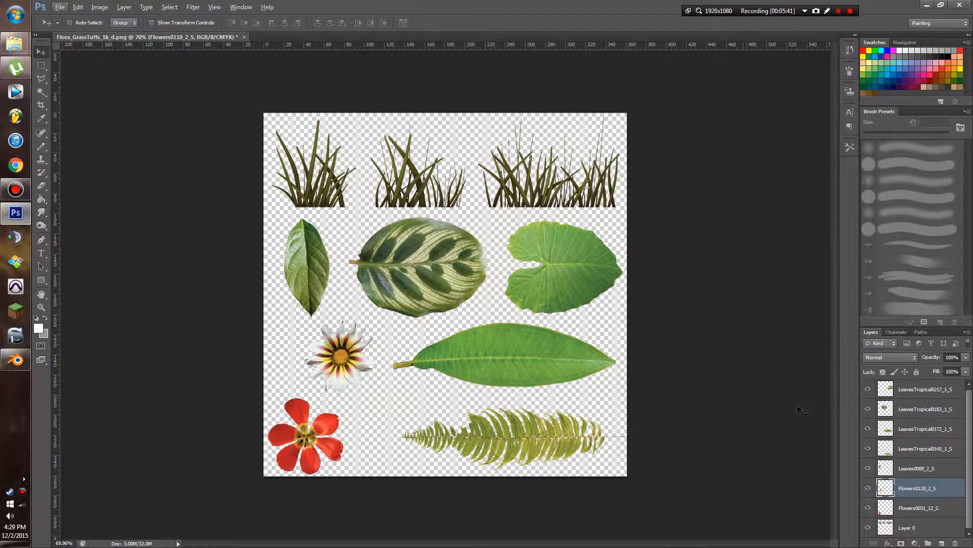
click(60, 7)
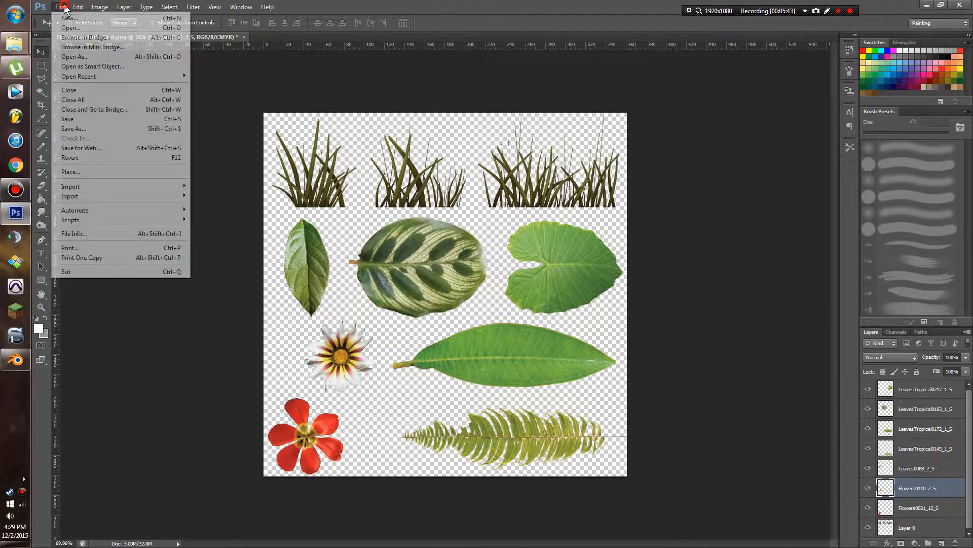
click(109, 148)
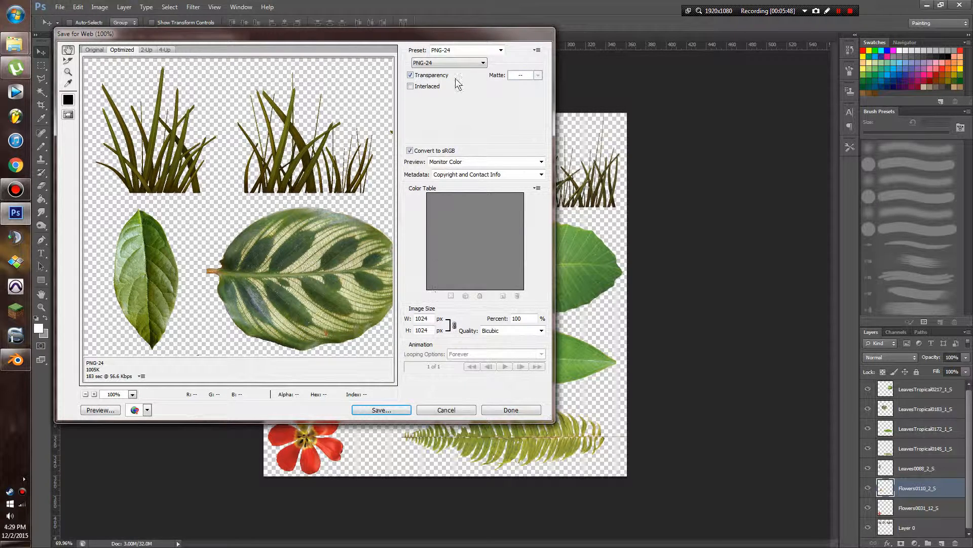
click(393, 407)
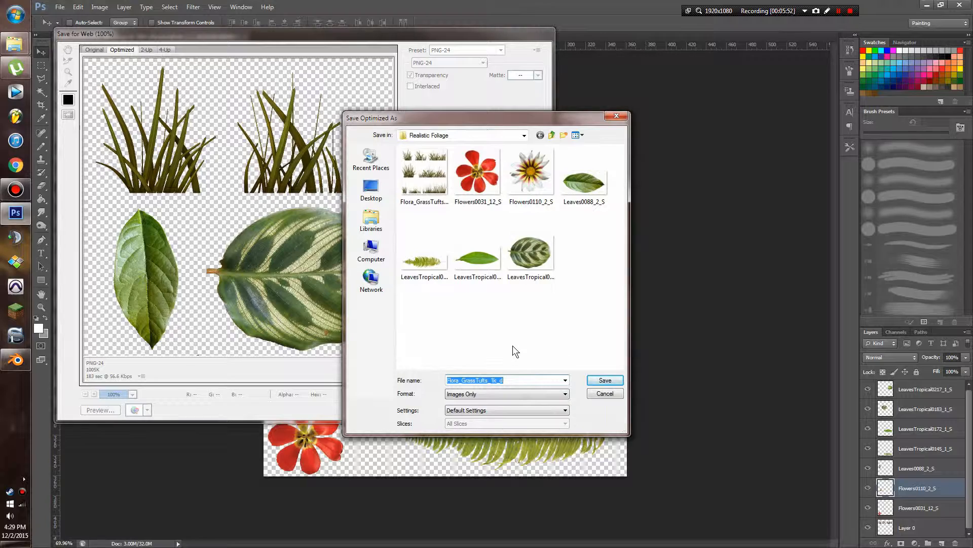
text(FoliageM)
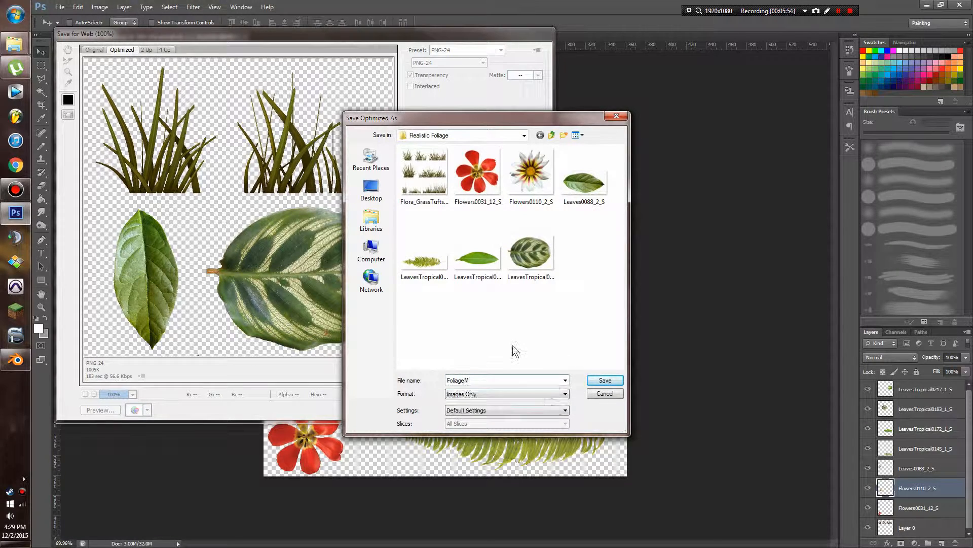
text(a)
key(BackSpace)
key(BackSpace)
key(Return)
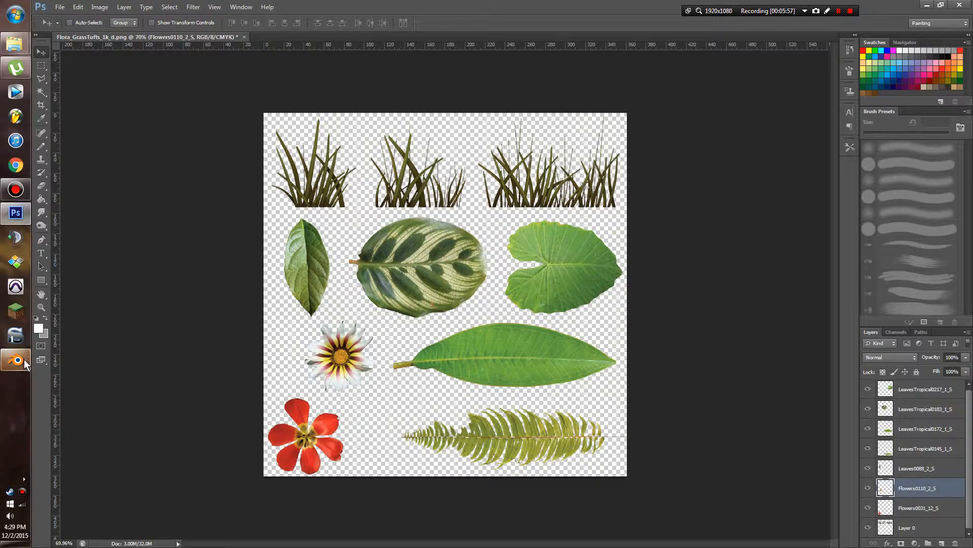
Switch to Blender and open the small upright plane for mesh editing
click(24, 361)
middle_drag(172, 361, 510, 378)
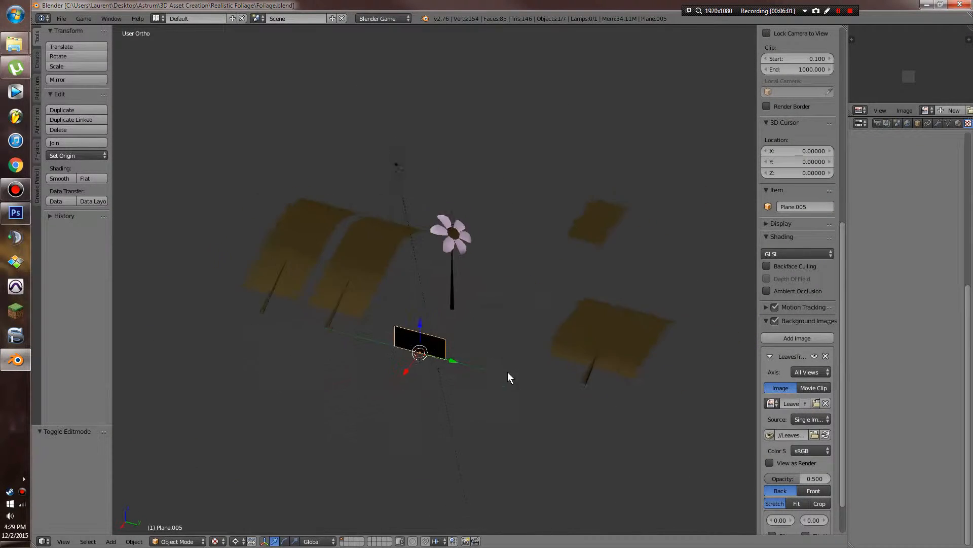
scroll(507, 373, up, 5)
scroll(451, 381, down, 4)
mouse_move(449, 380)
middle_down()
mouse_move(512, 367)
mouse_move(467, 375)
middle_up()
scroll(509, 370, up, 2)
key(Tab)
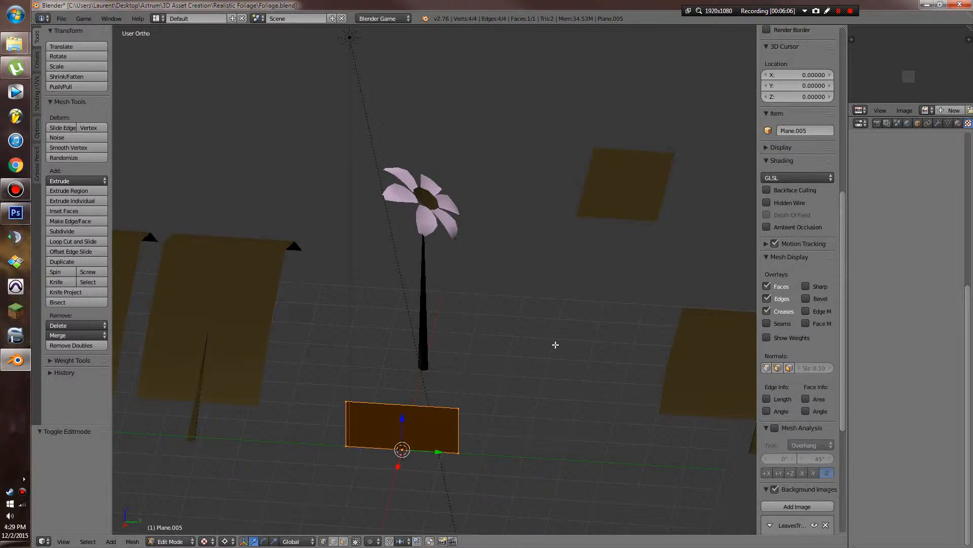
Create a new material on the plane and name it Foliage
click(958, 124)
click(884, 203)
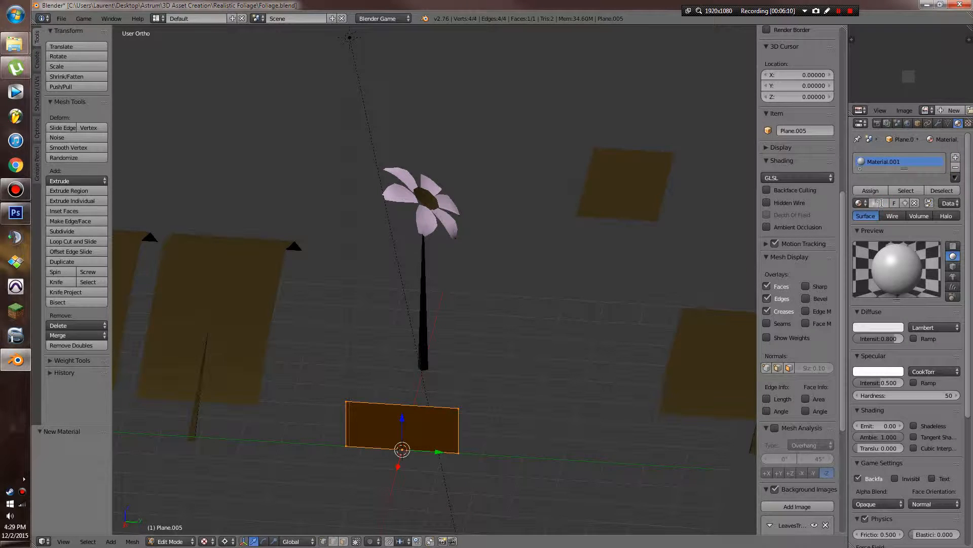
text(Foliage)
key(Return)
Add an image texture with FoliageD.png to the Foliage material and name it Diff
click(968, 123)
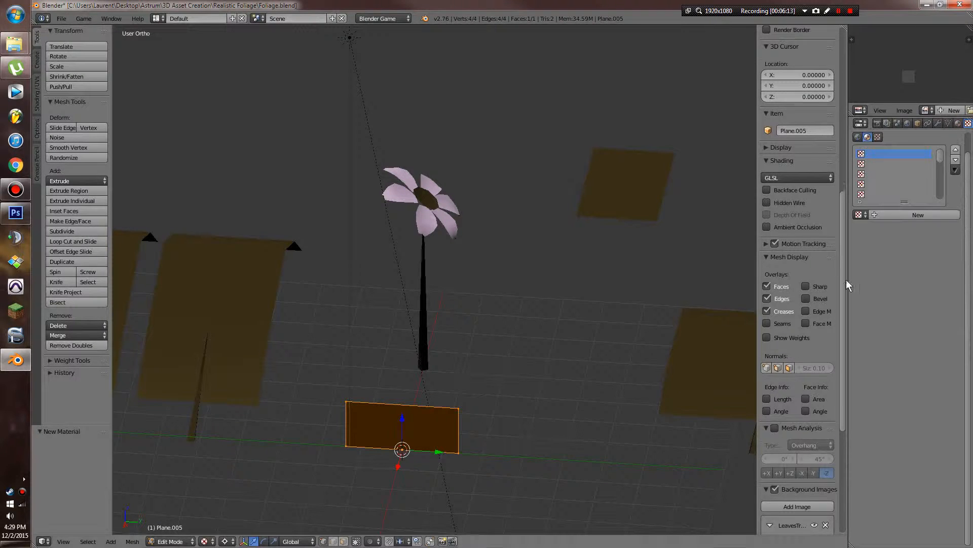
scroll(836, 279, up, 1)
click(893, 215)
click(927, 375)
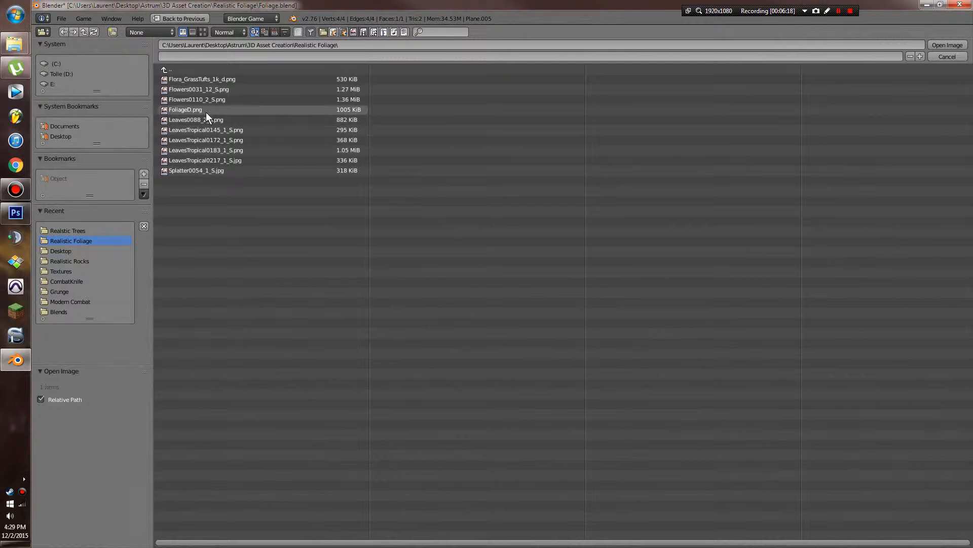
double_click(206, 110)
click(908, 213)
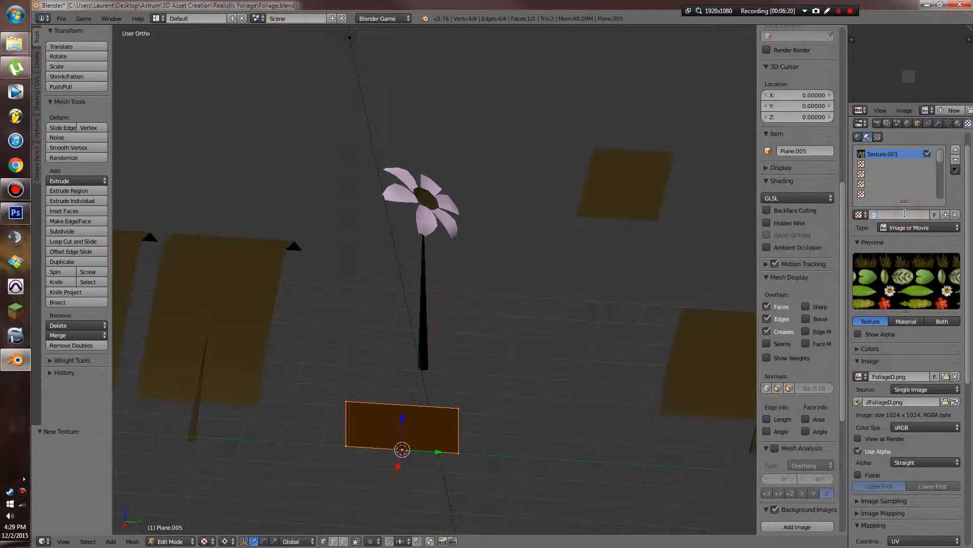
text(Diff)
key(Return)
Make the Diff texture influence alpha and enable Z Transparency on the Foliage material with Alpha 0
scroll(898, 330, down, 12)
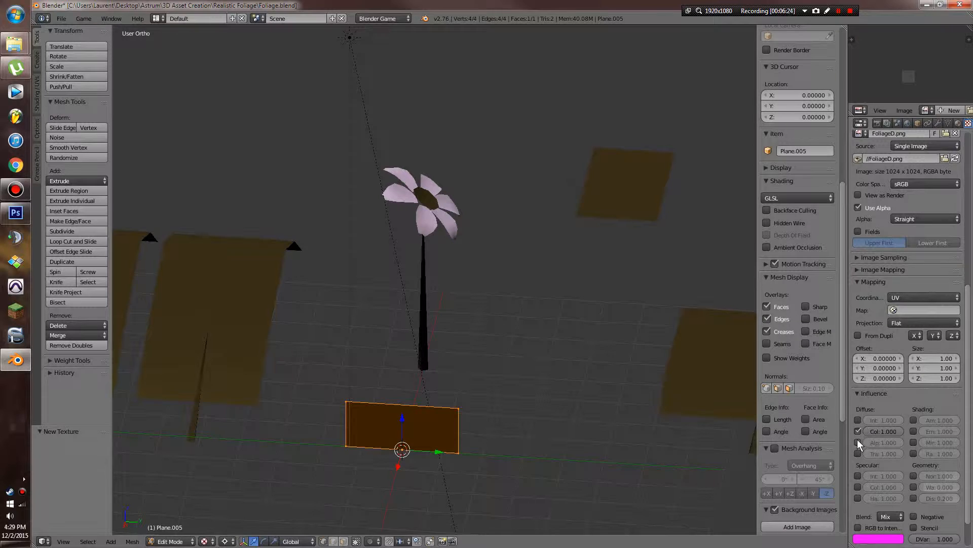
click(858, 442)
click(957, 124)
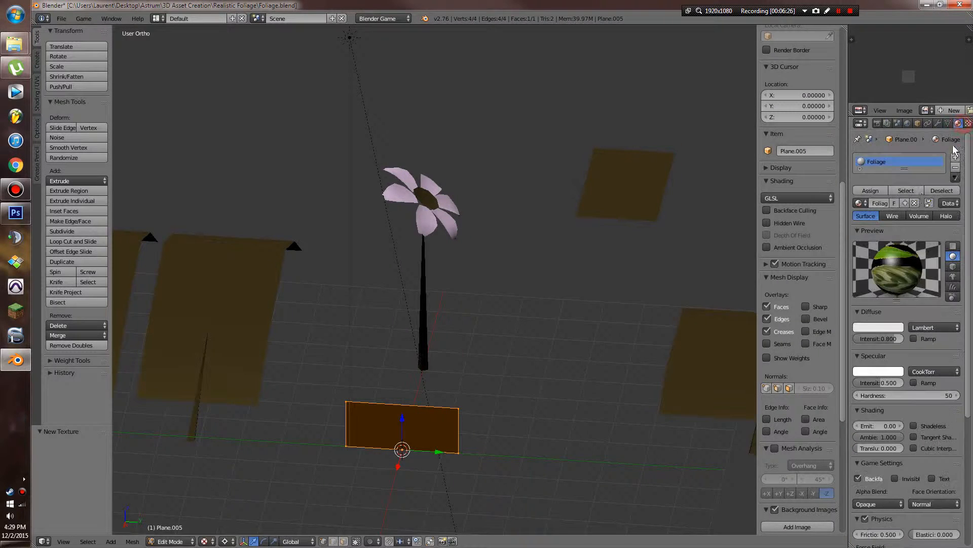
scroll(875, 447, down, 9)
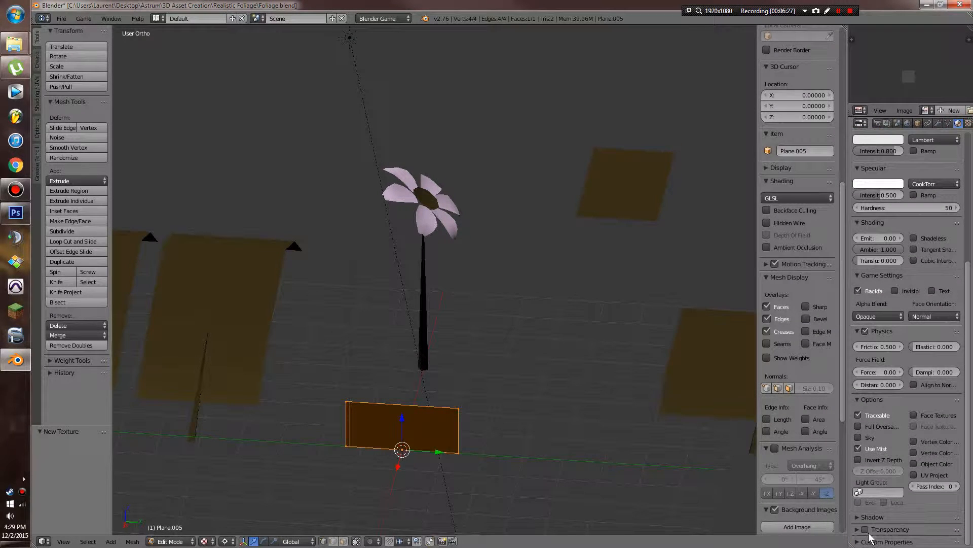
click(865, 528)
click(890, 528)
scroll(892, 527, down, 3)
drag(930, 513, 817, 509)
Select the plane's whole mesh and unwrap its UVs
middle_drag(710, 406, 673, 384)
key(Tab)
key(Tab)
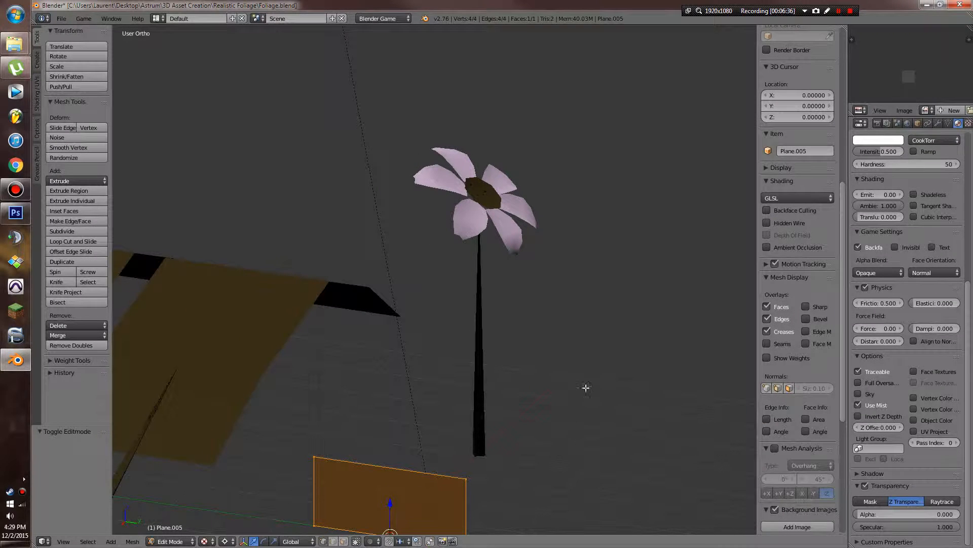
key(a)
key(a)
key(u)
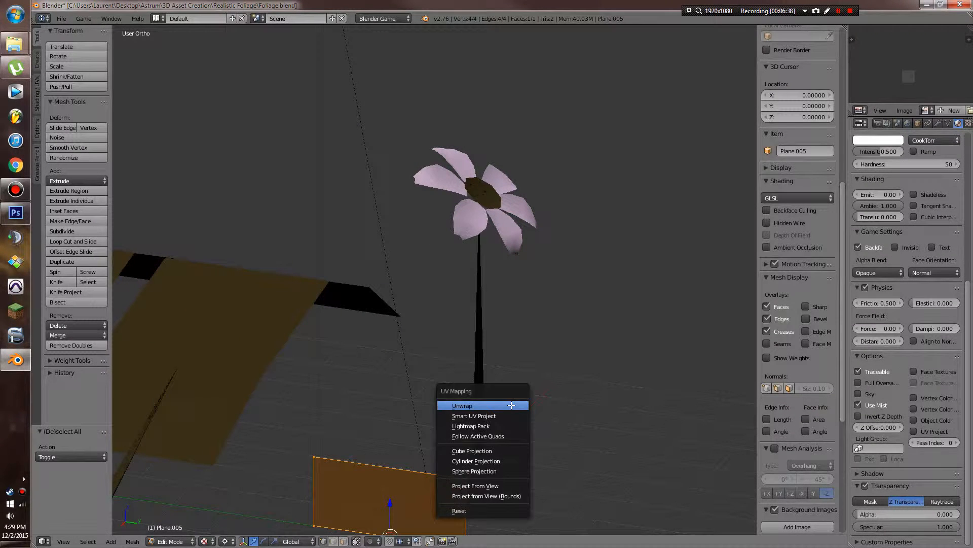
click(511, 404)
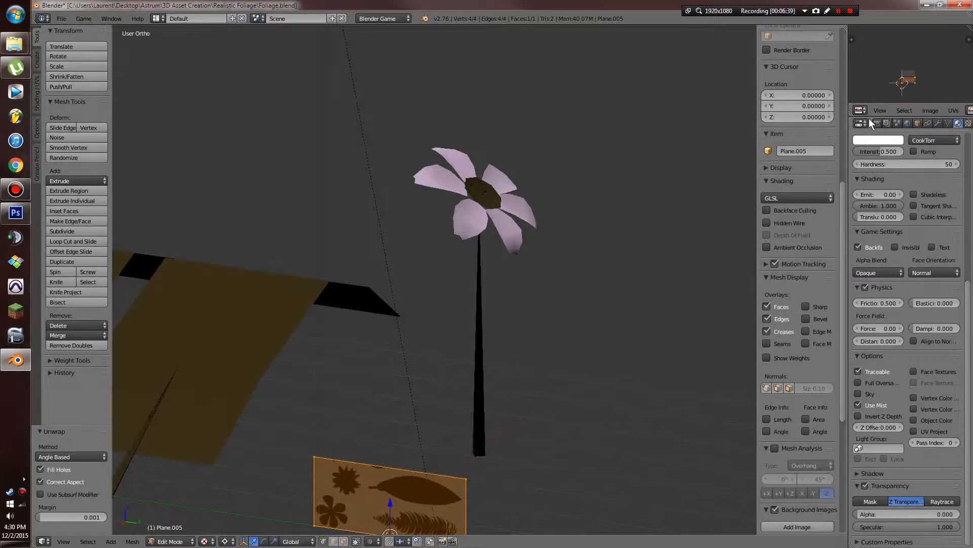
Enlarge the UV editor area and hide the 3D view's properties sidebar
drag(870, 116, 868, 288)
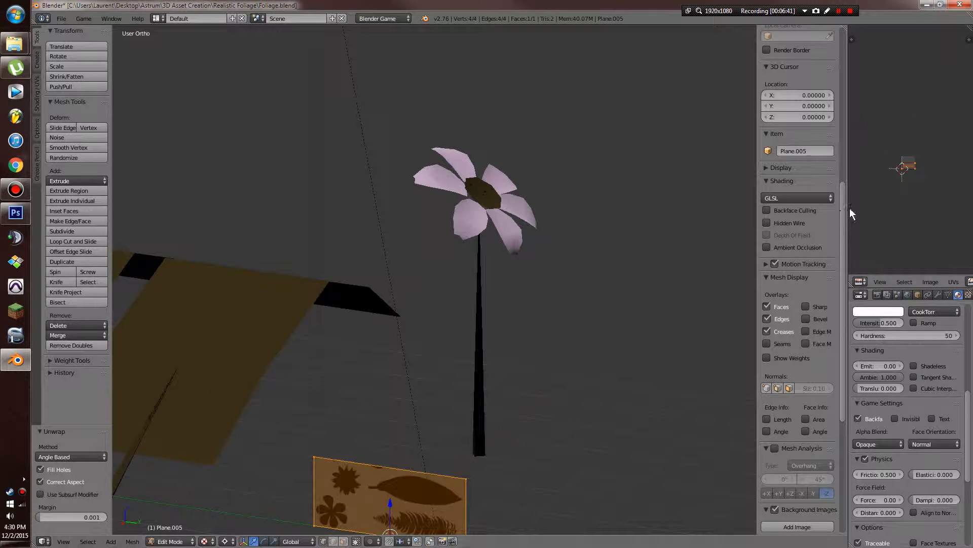
drag(847, 208, 728, 208)
key(n)
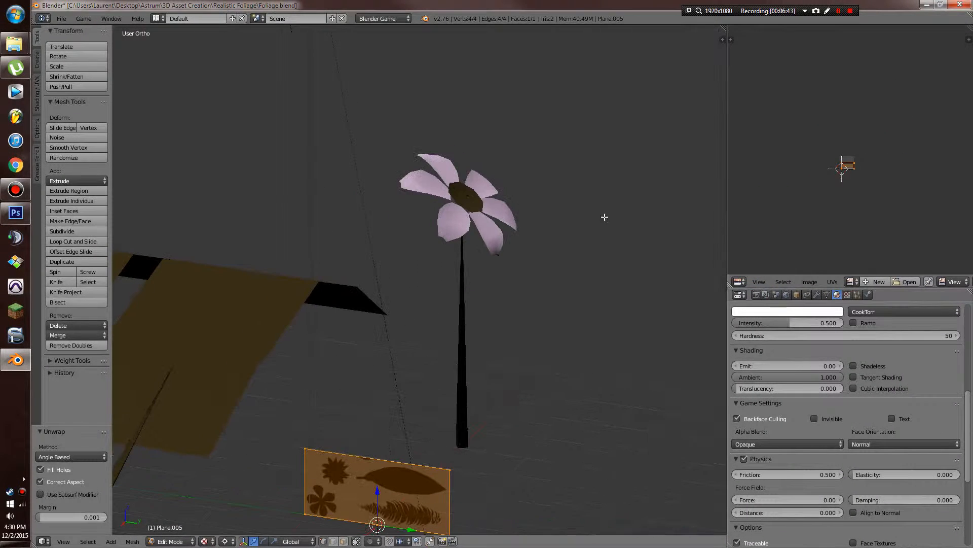
Show FoliageD.png behind the unwrapped face in the UV editor
click(850, 281)
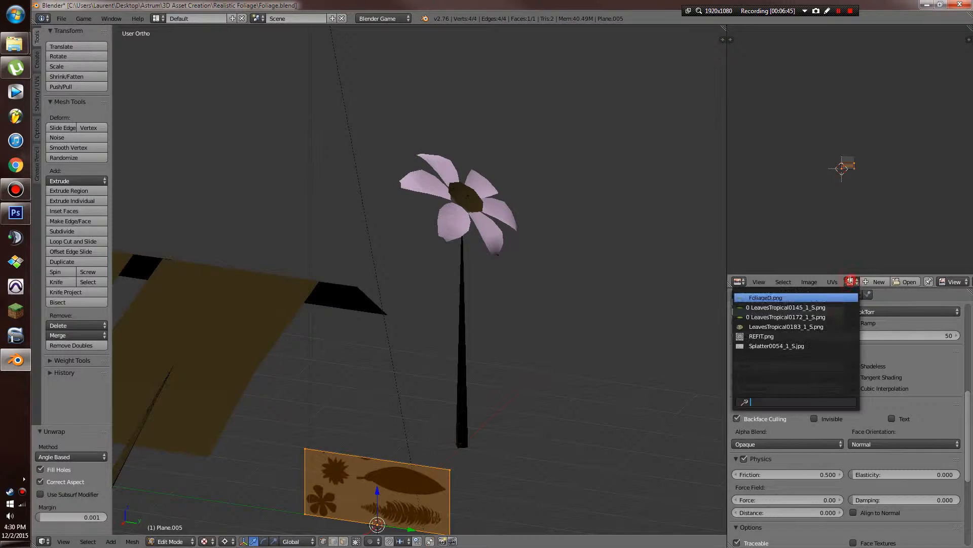
click(823, 298)
scroll(839, 206, up, 5)
scroll(845, 218, down, 3)
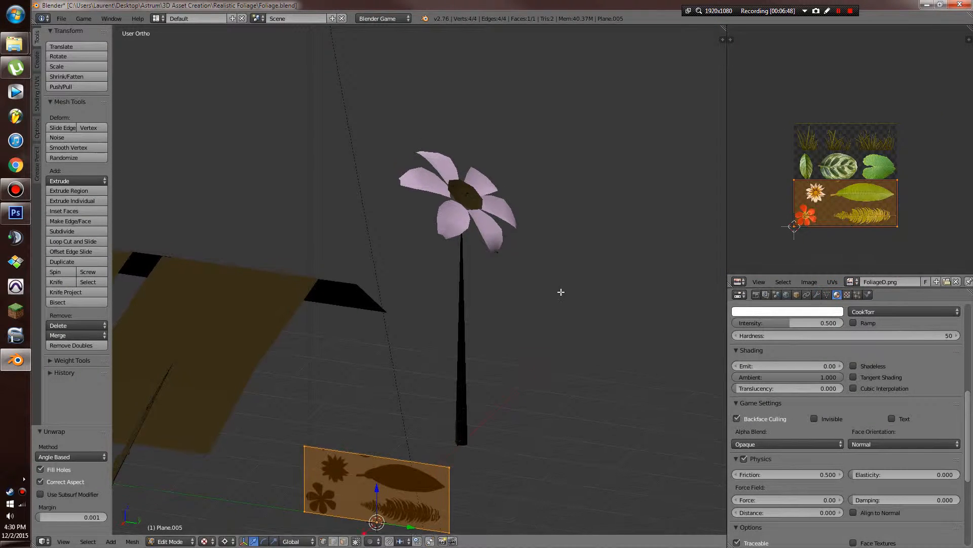
Return the textured plane to Object Mode
shift+middle_drag(561, 292, 534, 254)
scroll(538, 252, up, 2)
scroll(933, 200, up, 2)
middle_drag(615, 154, 549, 233)
key(Tab)
scroll(549, 233, down, 2)
key(r)
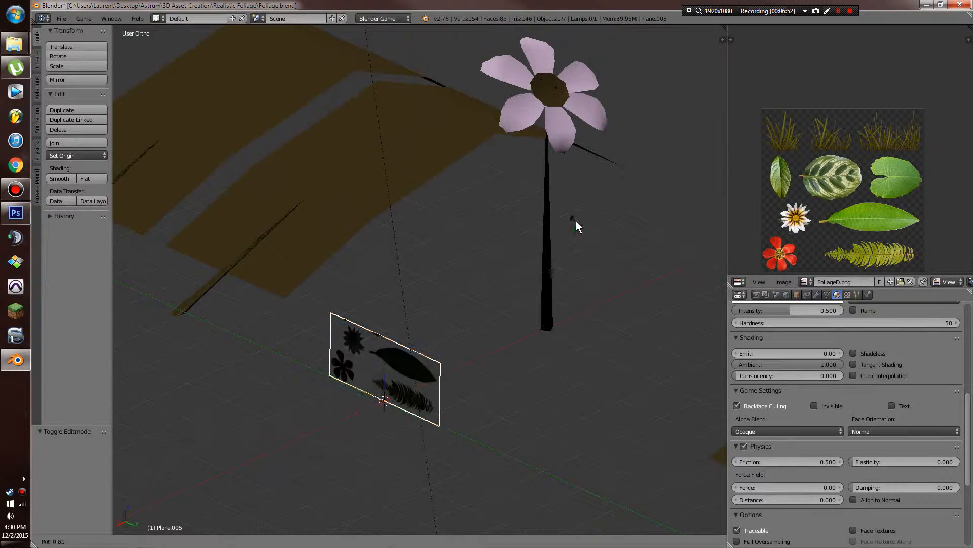
key(r)
right_click(589, 202)
Select the sun lamp and rotate it about 95° around the global Z axis
scroll(588, 201, down, 5)
middle_drag(582, 190, 424, 132)
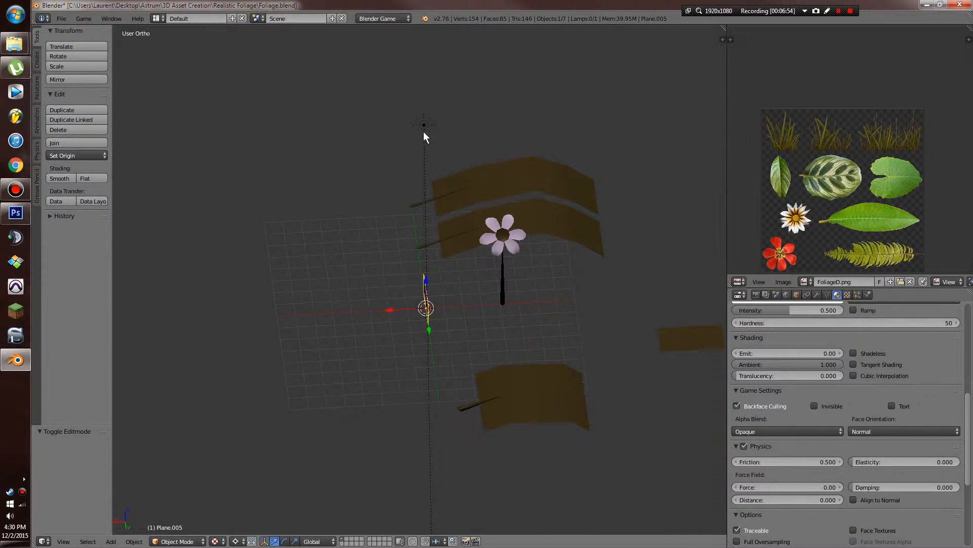
right_click(426, 130)
key(r)
key(z)
click(337, 87)
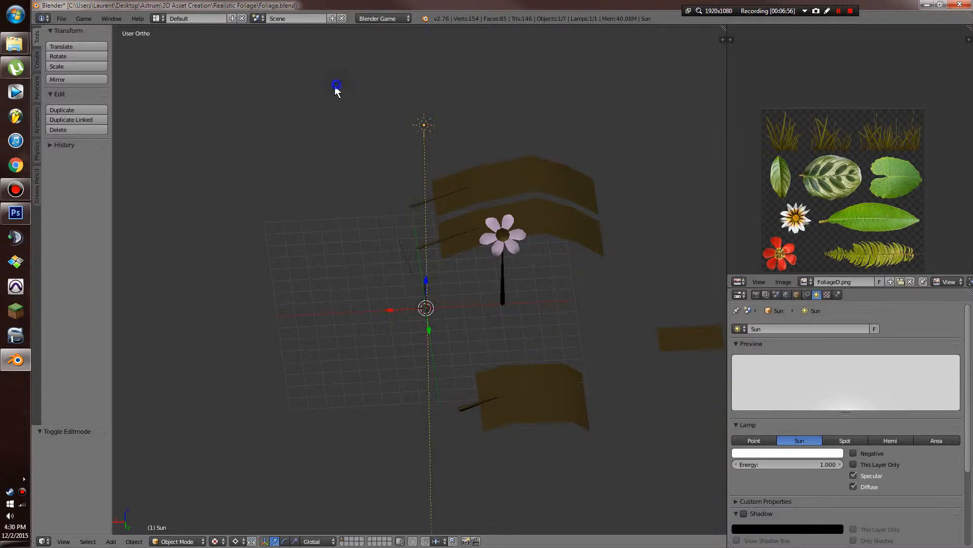
middle_drag(336, 87, 578, 246)
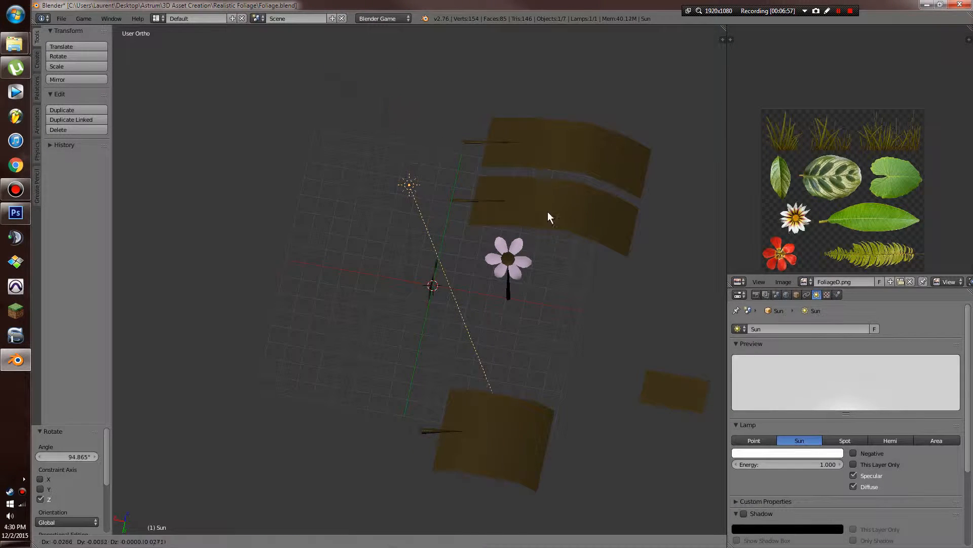
Finish moving the sun lamp by about 8.14, -1.78 and 1.69 on X, Y and Z, and enable its shadows
click(420, 152)
middle_drag(500, 164, 522, 203)
scroll(598, 180, up, 5)
scroll(522, 203, up, 2)
scroll(513, 261, down, 1)
scroll(512, 264, down, 9)
scroll(473, 290, up, 5)
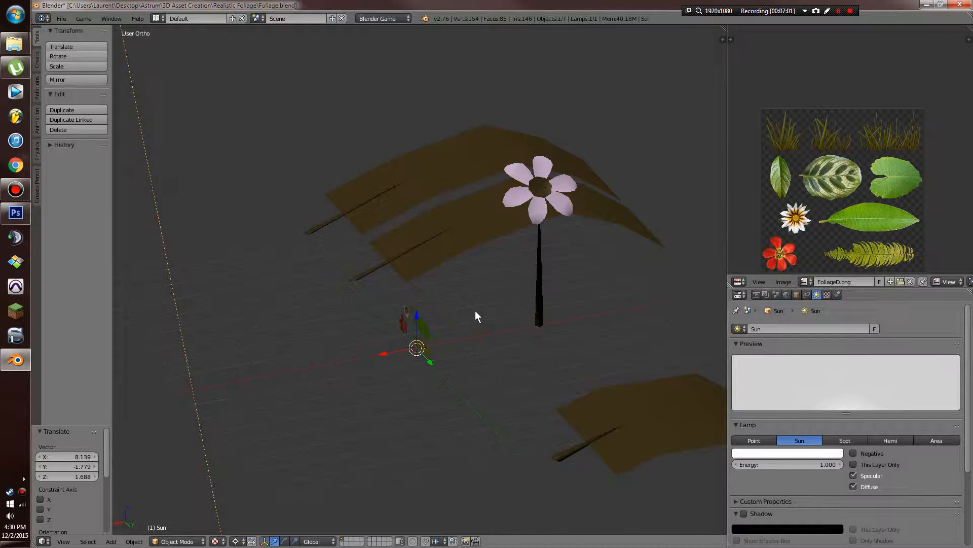
click(744, 513)
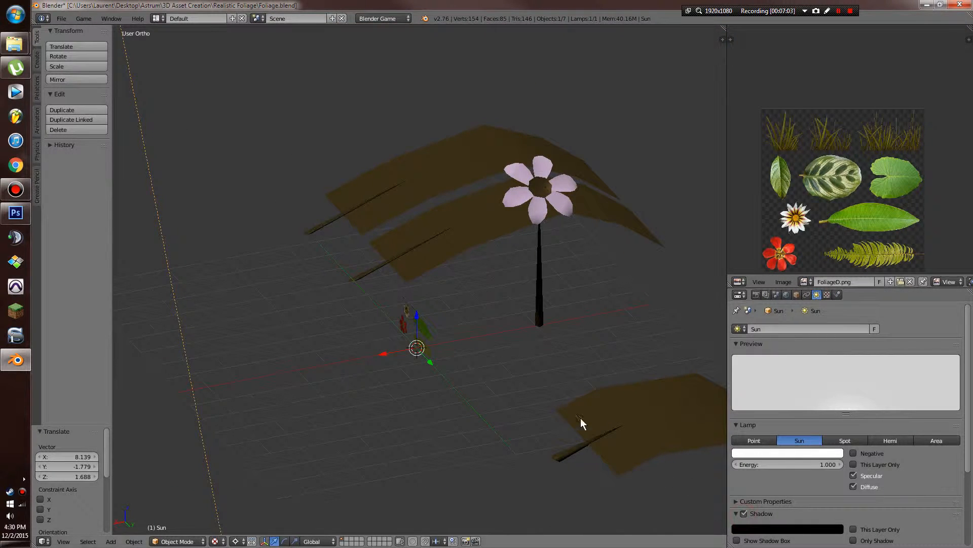
Add a plane at the origin and scale it up about 10.9 times as a ground under the foliage
scroll(580, 418, down, 3)
middle_drag(580, 418, 535, 346)
key(shift+a)
mouse_move(536, 348)
click(570, 345)
key(s)
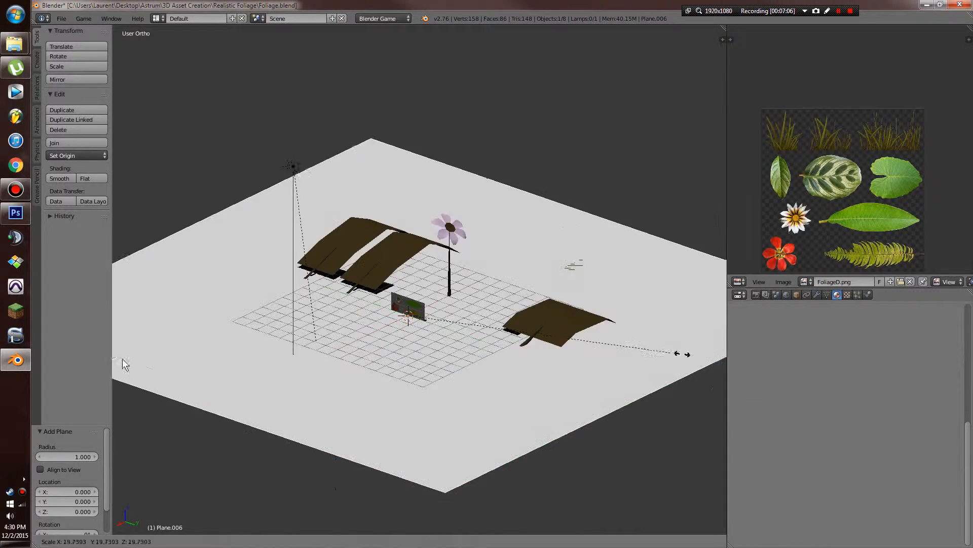
click(560, 319)
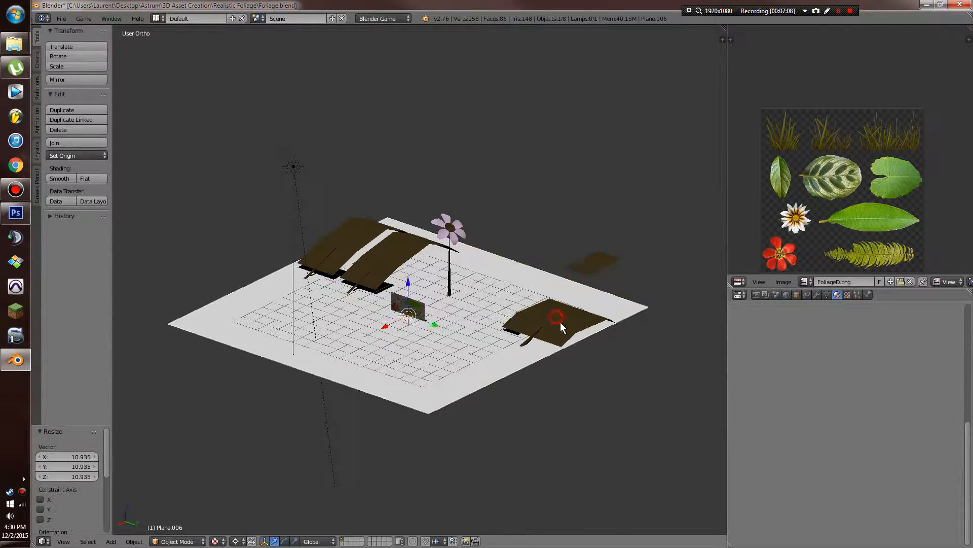
Enter Edit Mode on the textured foliage plane and move its UV face up about 0.63 over the grass row
scroll(581, 343, up, 6)
middle_drag(581, 343, 552, 349)
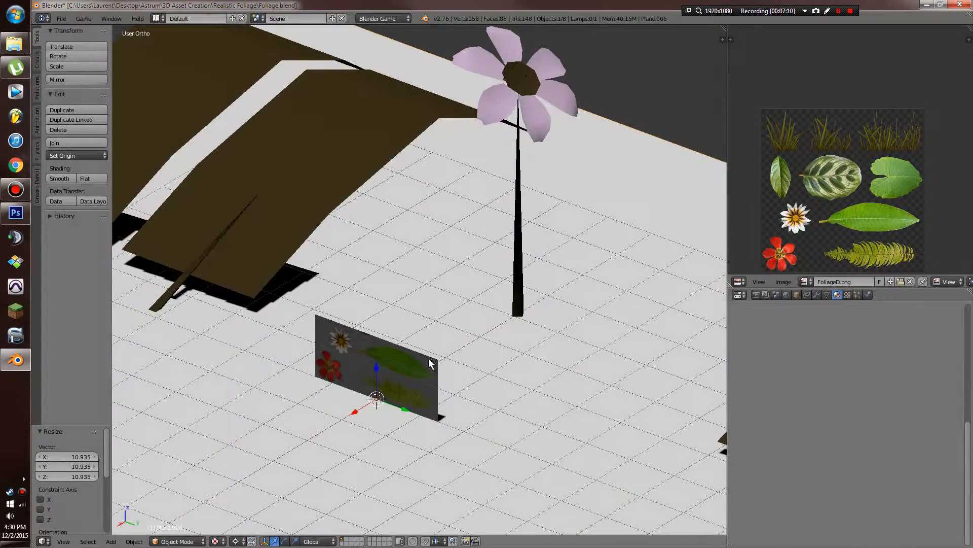
right_click(471, 346)
scroll(470, 345, down, 3)
middle_drag(470, 345, 539, 313)
scroll(483, 359, up, 3)
key(Tab)
key(t)
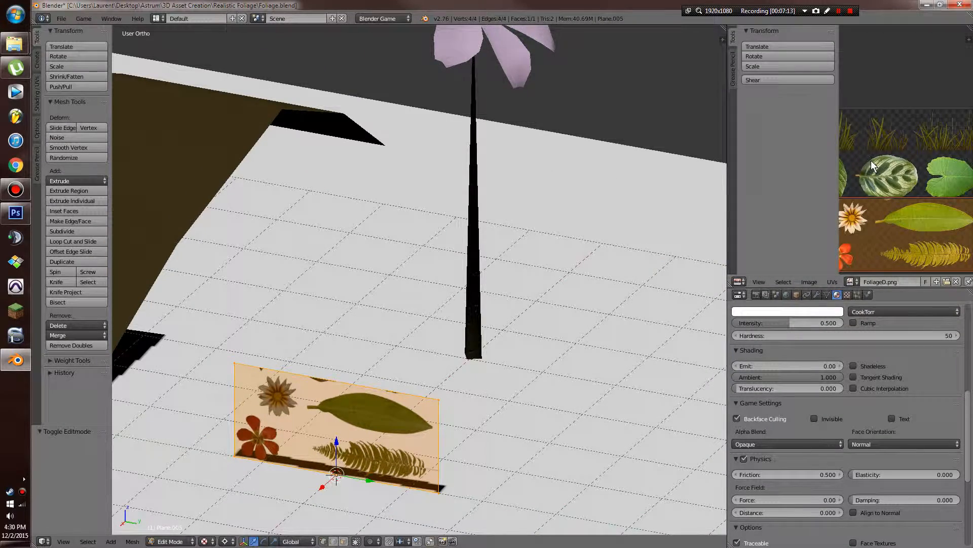
key(t)
key(g)
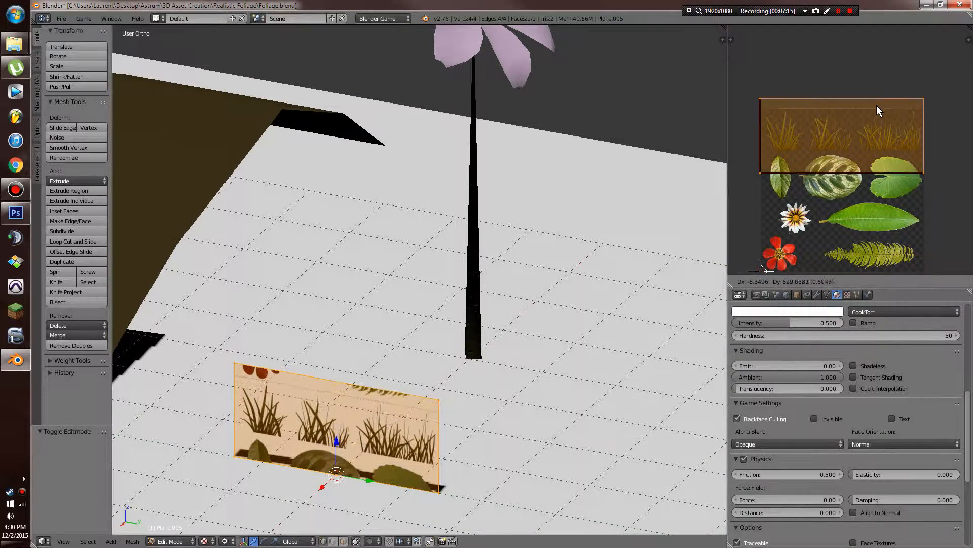
click(876, 102)
Scale the UV face to about 0.53 and position it over the rightmost grass clump of the texture
middle_drag(890, 103, 875, 121)
key(s)
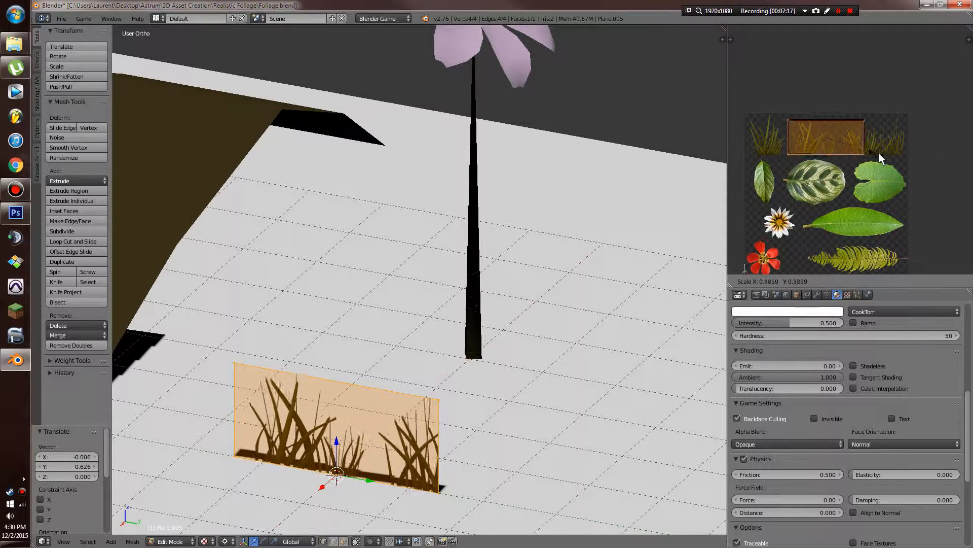
click(883, 156)
scroll(881, 155, up, 3)
key(g)
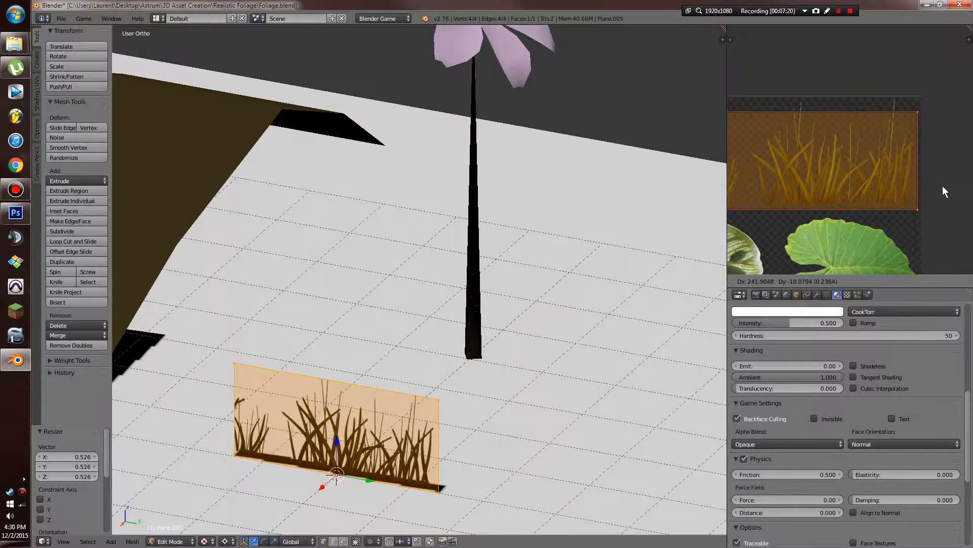
click(942, 186)
key(g)
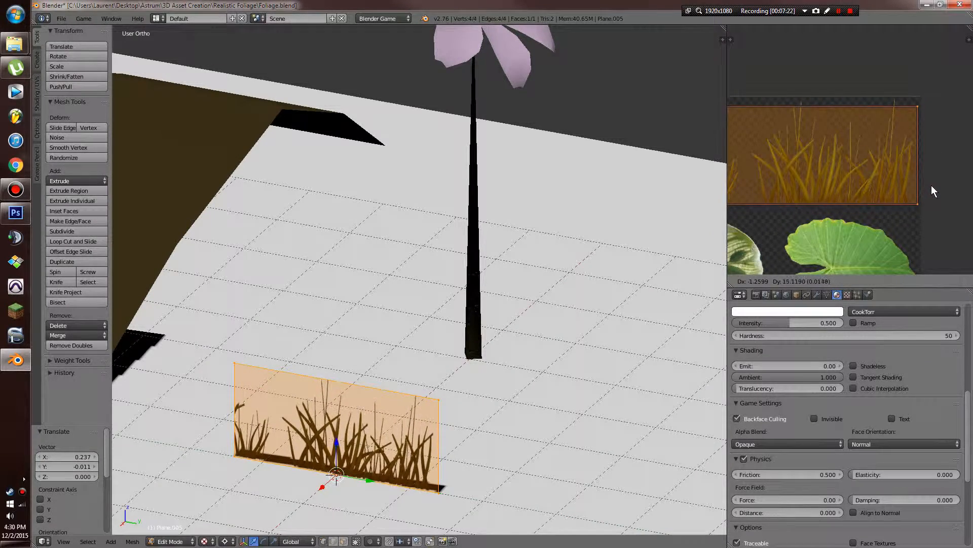
click(932, 181)
scroll(933, 193, up, 4)
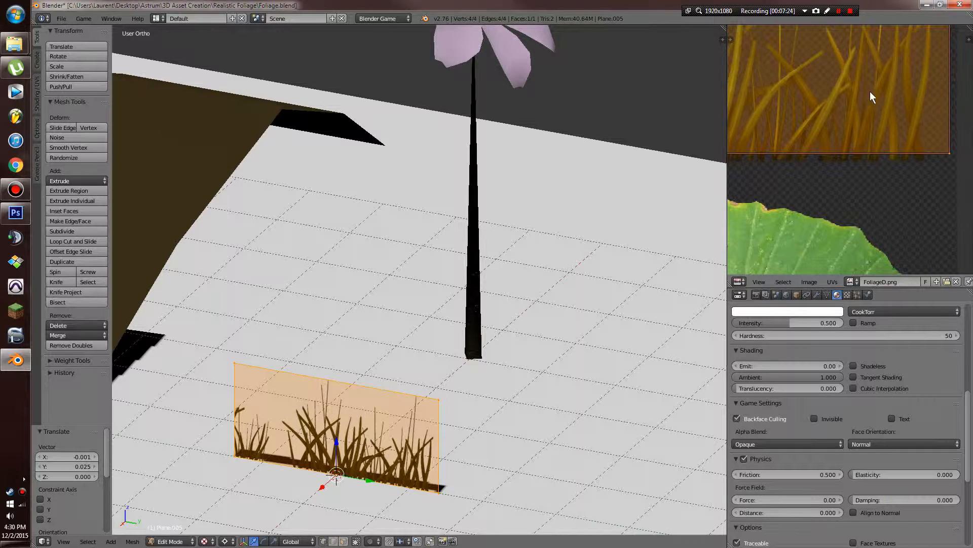
click(923, 123)
Move the UV face's left edge along X to the start of the rightmost grass clump, excluding the neighbouring clump
scroll(923, 123, down, 3)
middle_drag(923, 123, 923, 181)
scroll(923, 182, up, 3)
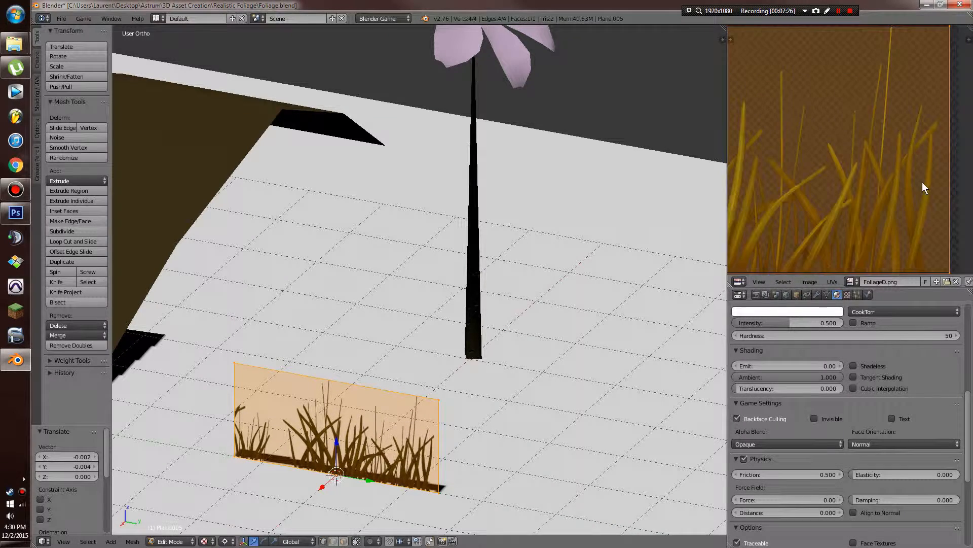
scroll(922, 181, down, 2)
key(a)
scroll(862, 193, up, 3)
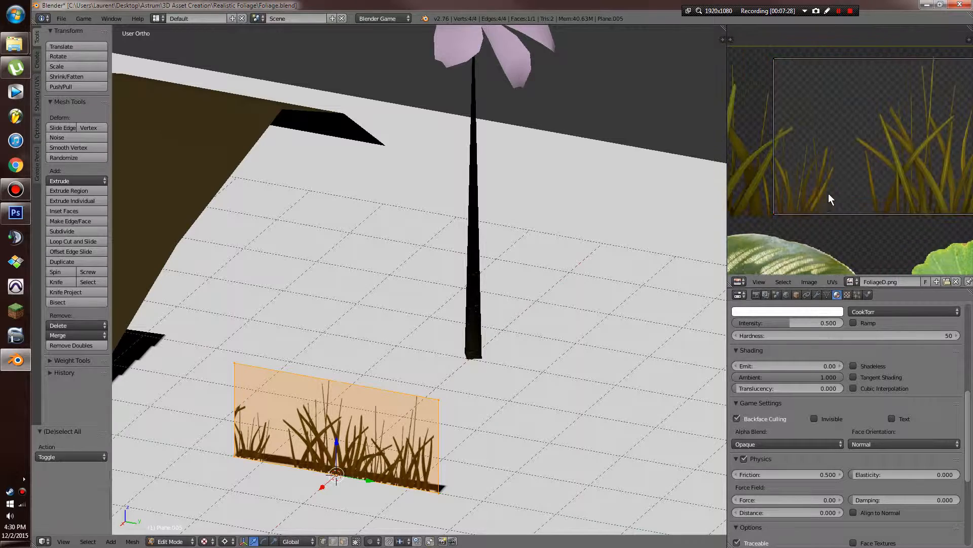
key(g)
key(x)
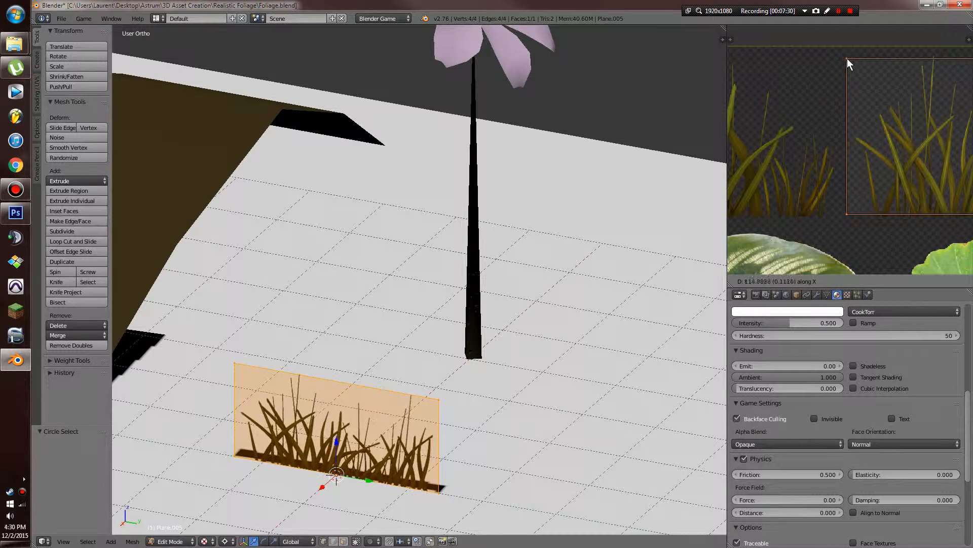
click(849, 63)
Raise the UV face's top edge about 0.015 along Y to include the grass tips, and return to Object Mode
scroll(852, 66, down, 3)
middle_drag(865, 88, 816, 104)
key(a)
key(c)
click(792, 118)
click(945, 120)
right_click(945, 119)
scroll(950, 123, up, 3)
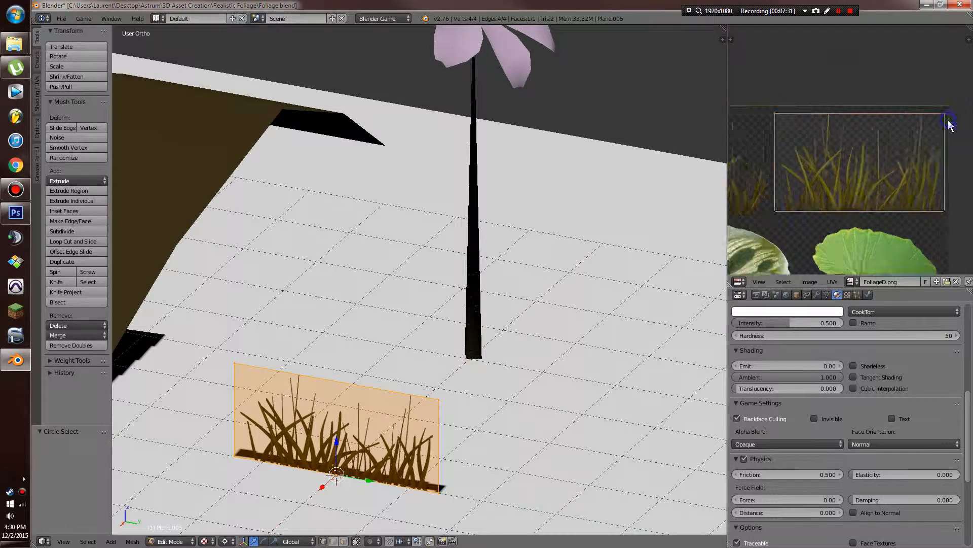
key(g)
key(y)
click(947, 112)
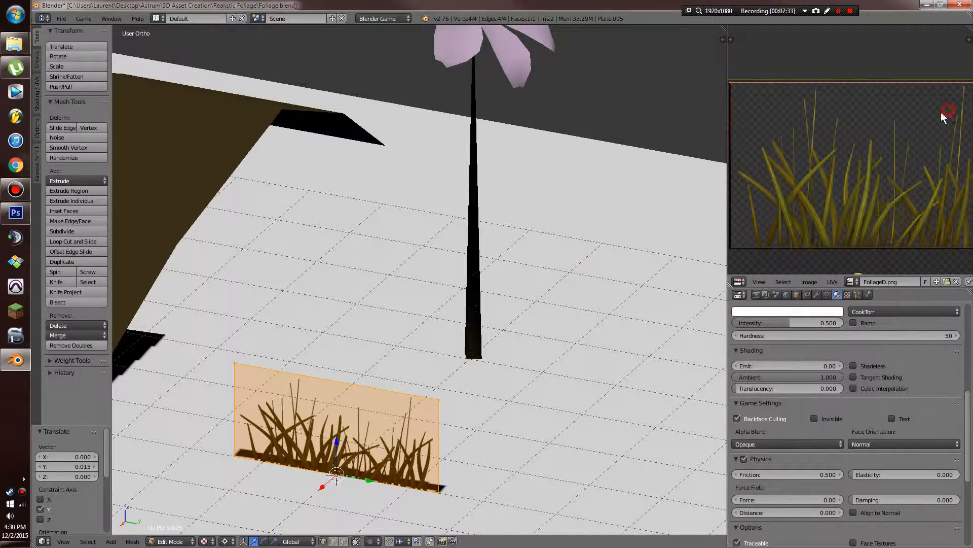
key(Tab)
middle_drag(525, 220, 500, 219)
key(g)
key(z)
right_click(508, 220)
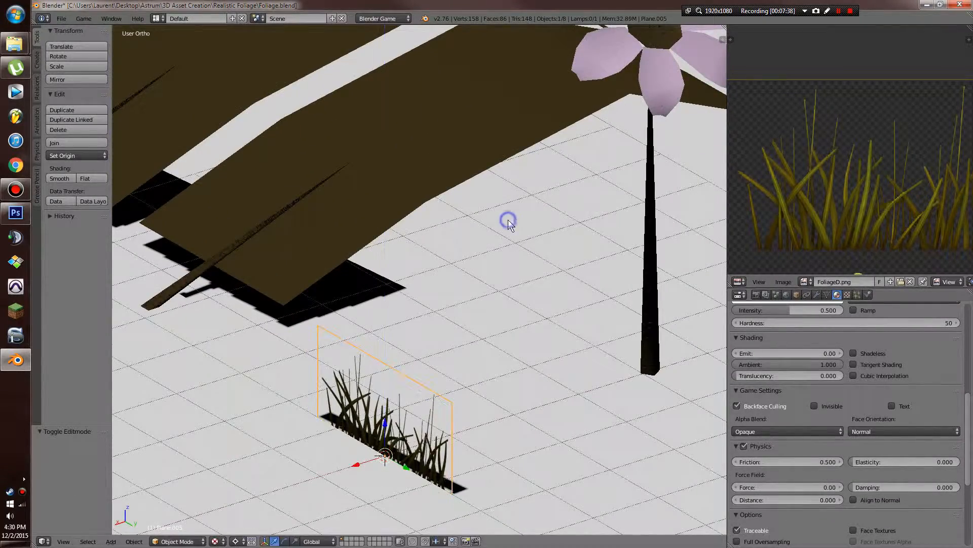
key(r)
key(z)
right_click(408, 146)
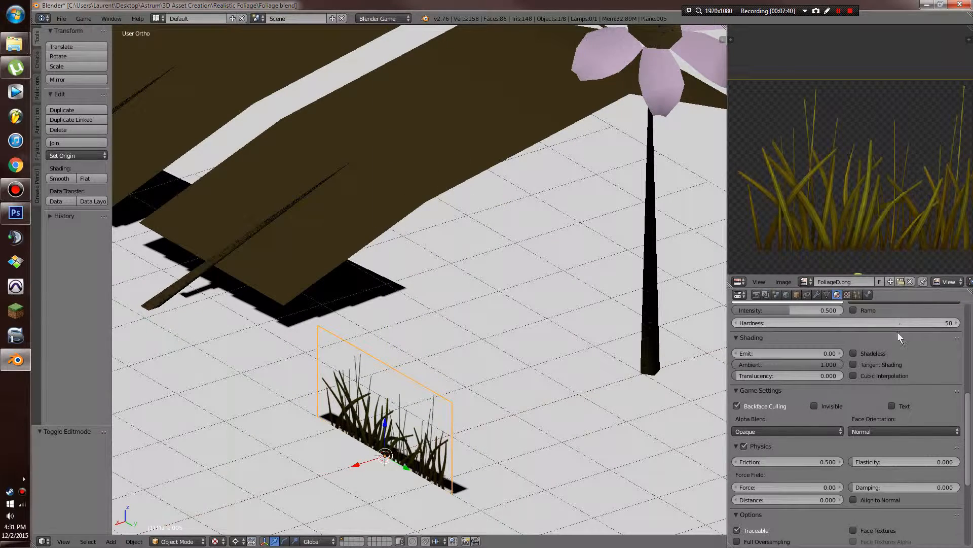
Set the grass material's alpha blend mode to Alpha Clip
click(765, 431)
click(764, 397)
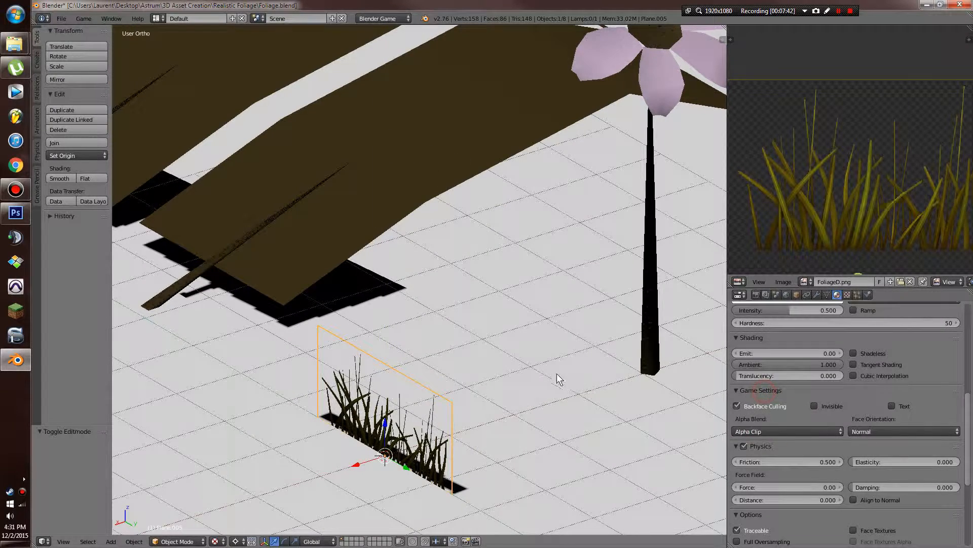
key(r)
key(z)
right_click(628, 294)
Make the grass texture influence Normal at 0.5 as well as specular Intensity and specular Color
scroll(855, 409, down, 4)
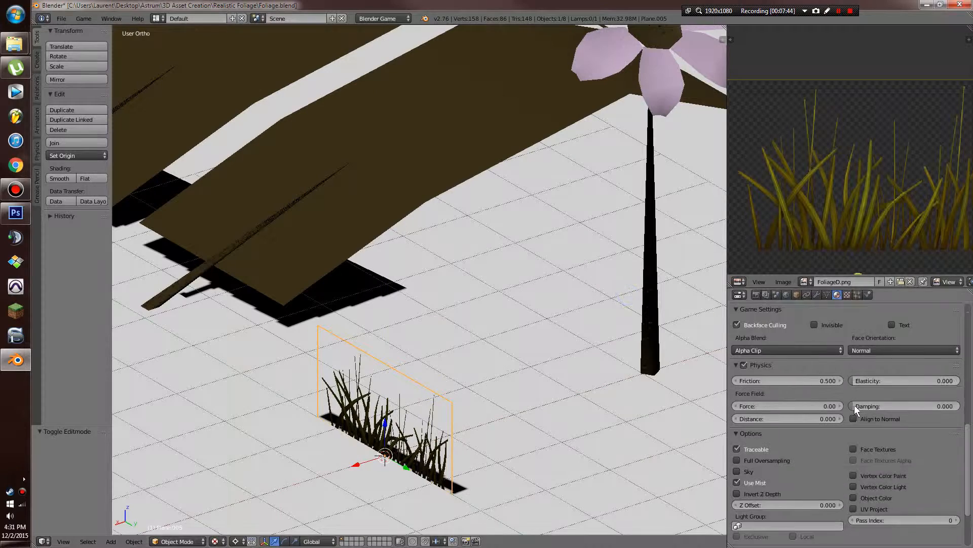
click(847, 294)
scroll(903, 468, down, 10)
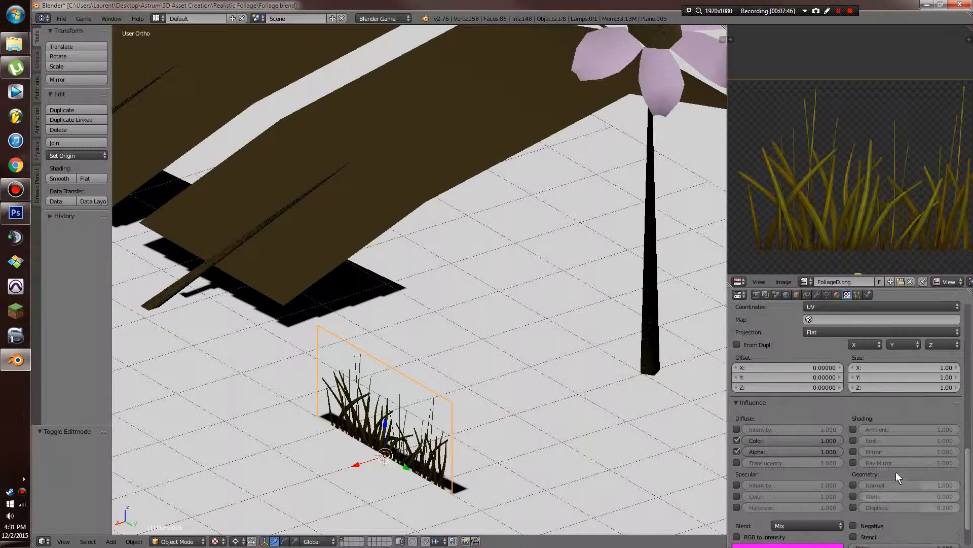
click(855, 439)
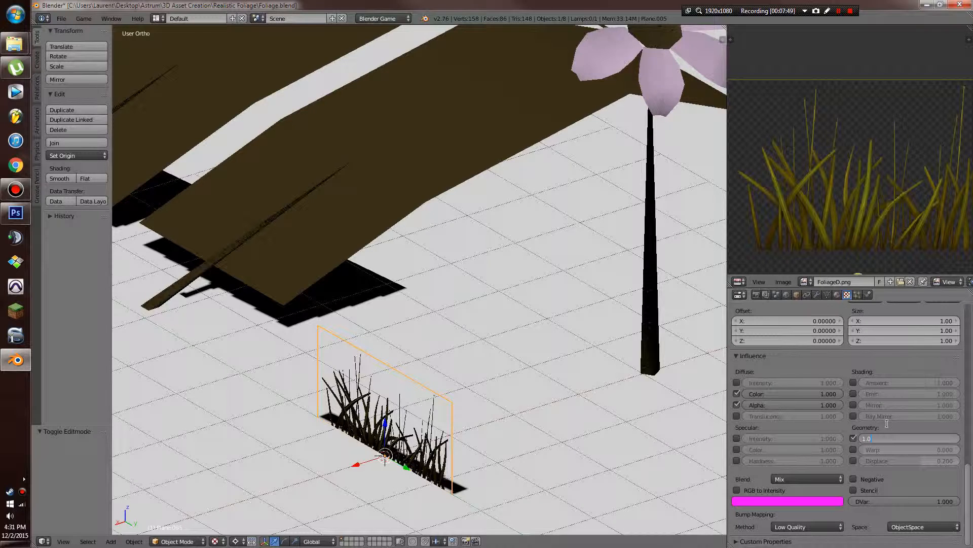
click(736, 439)
click(737, 450)
key(r)
key(r)
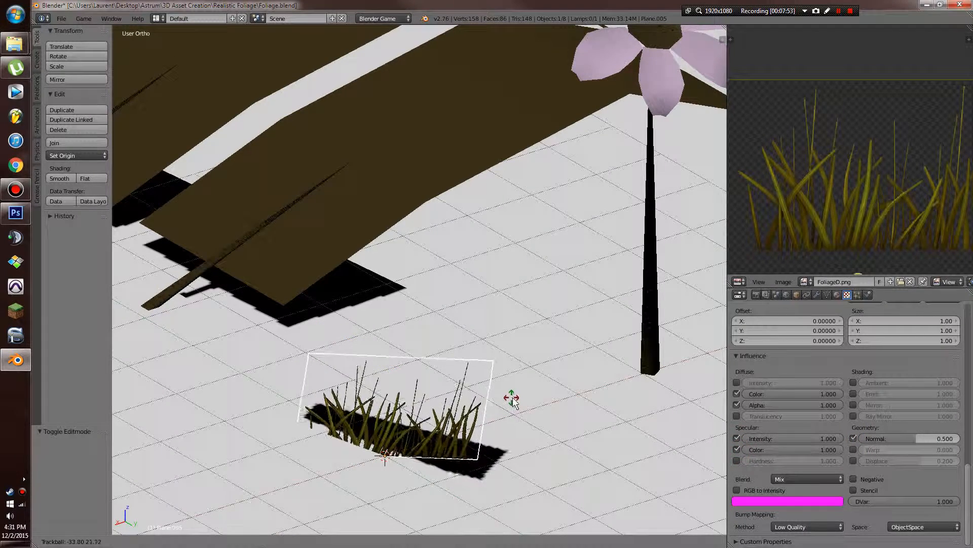
right_click(522, 376)
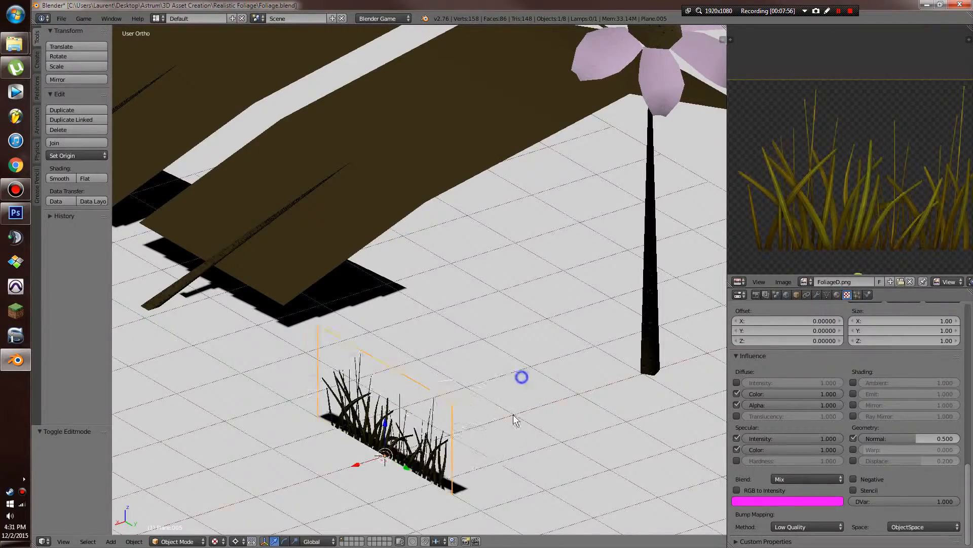
middle_drag(515, 419, 507, 461)
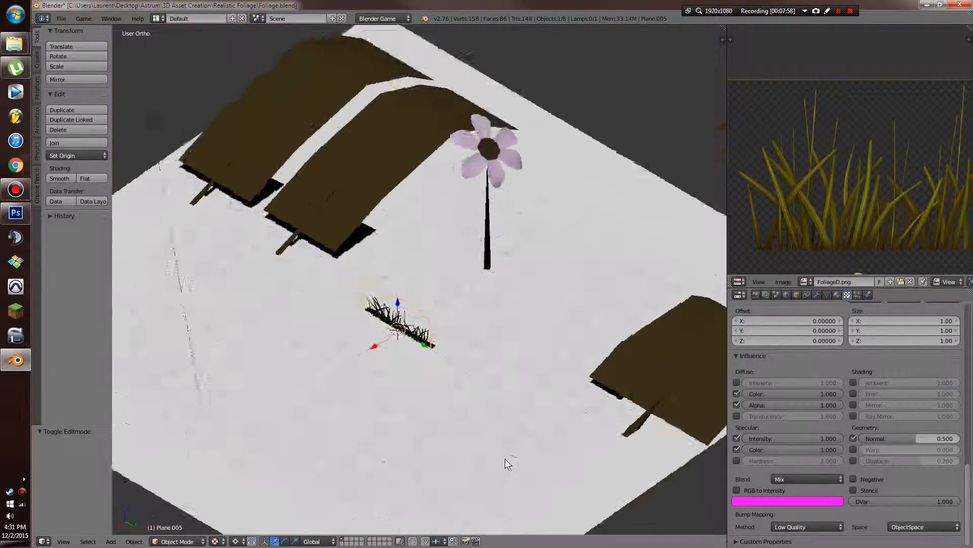
scroll(506, 456, up, 3)
key(r)
key(z)
click(525, 375)
Duplicate the grass plane and place the copy beside the original, in line with it along Y
middle_drag(525, 374, 564, 358)
key(shift+d)
right_click(510, 338)
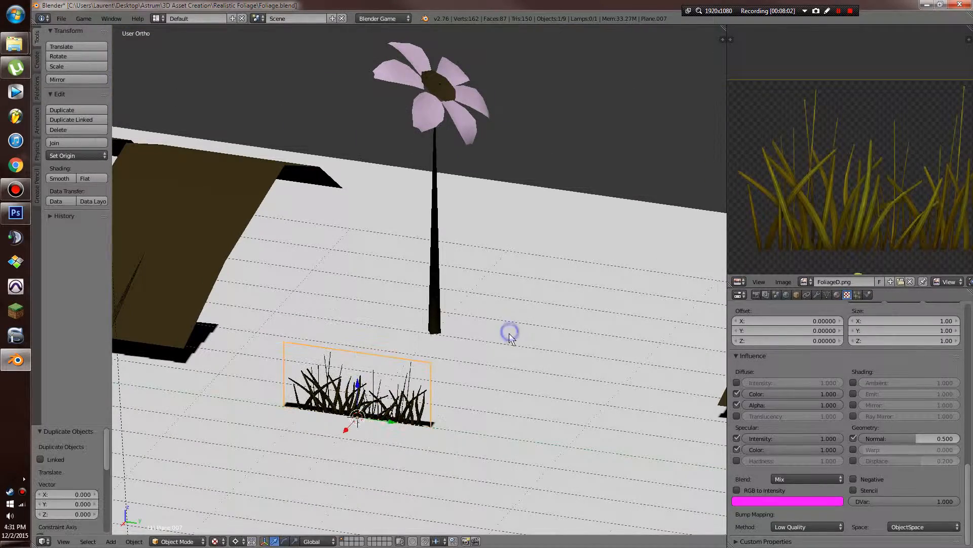
key(g)
click(647, 354)
In Edit Mode, shift the duplicate's UV face along X to the start of the middle grass clump
key(Tab)
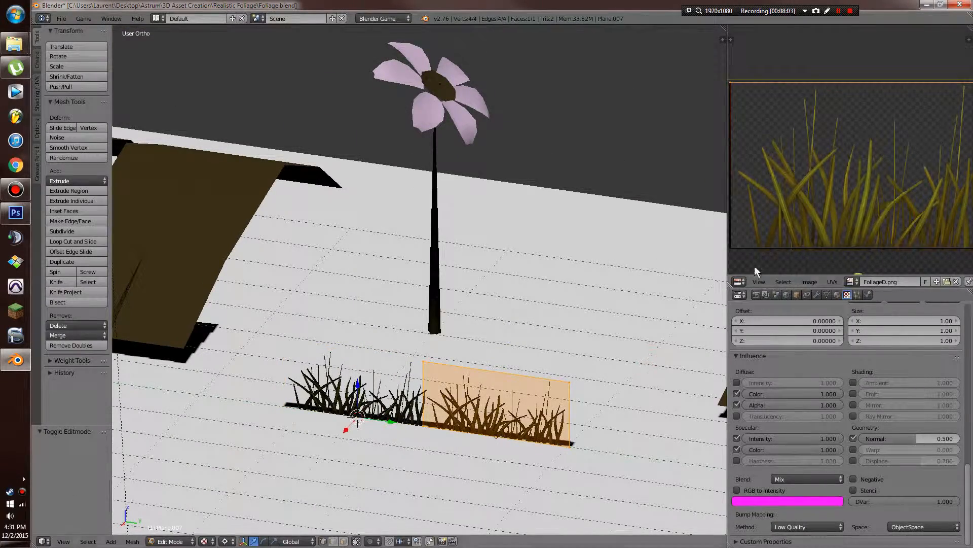
scroll(847, 212, down, 3)
scroll(847, 212, down, 3)
scroll(846, 208, up, 3)
key(g)
key(x)
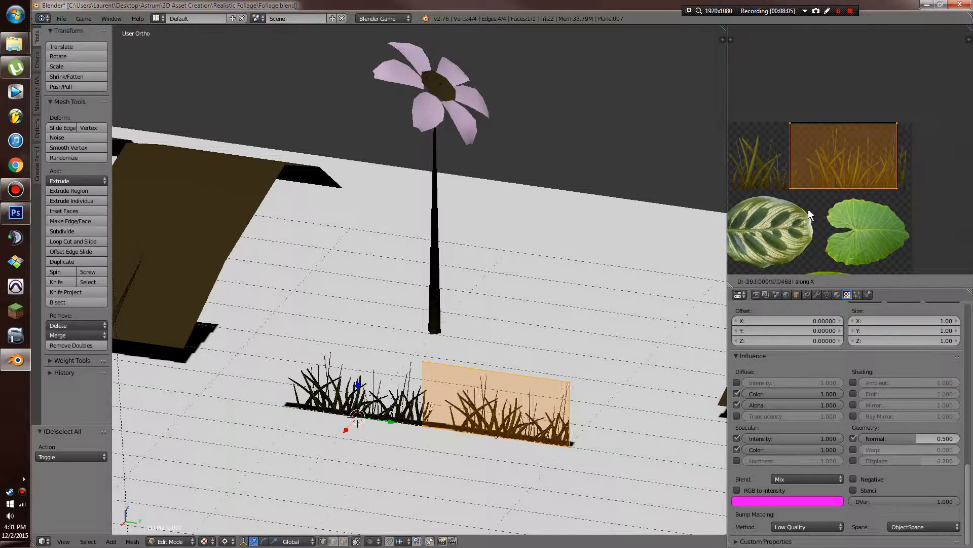
click(768, 211)
middle_drag(768, 207, 885, 204)
scroll(888, 202, up, 4)
key(g)
key(x)
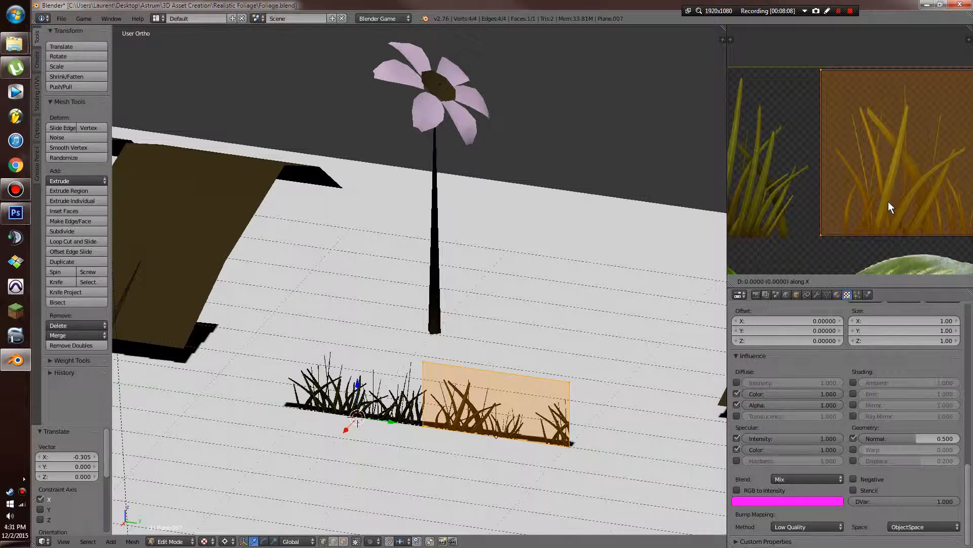
click(888, 202)
Move the right edge of the duplicate's UV face about -0.109 along X to fit the middle grass clump
scroll(894, 201, down, 3)
key(KP_Decimal)
key(a)
right_click(911, 111)
key(g)
key(x)
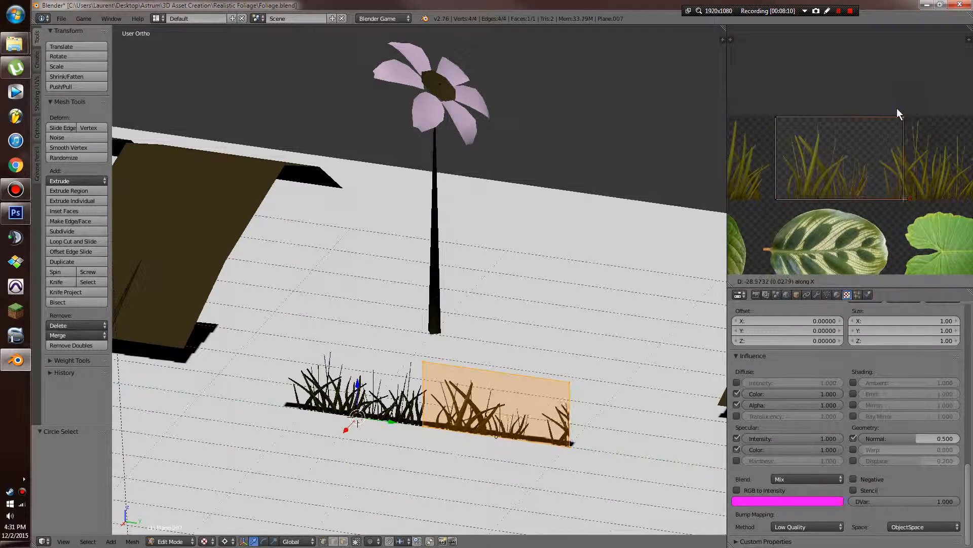
click(874, 111)
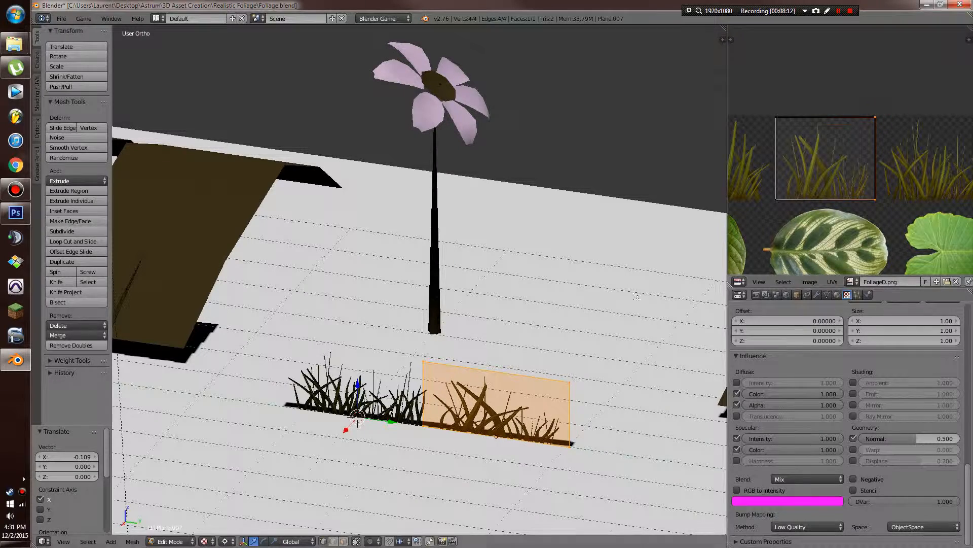
key(Tab)
key(Tab)
key(s)
key(x)
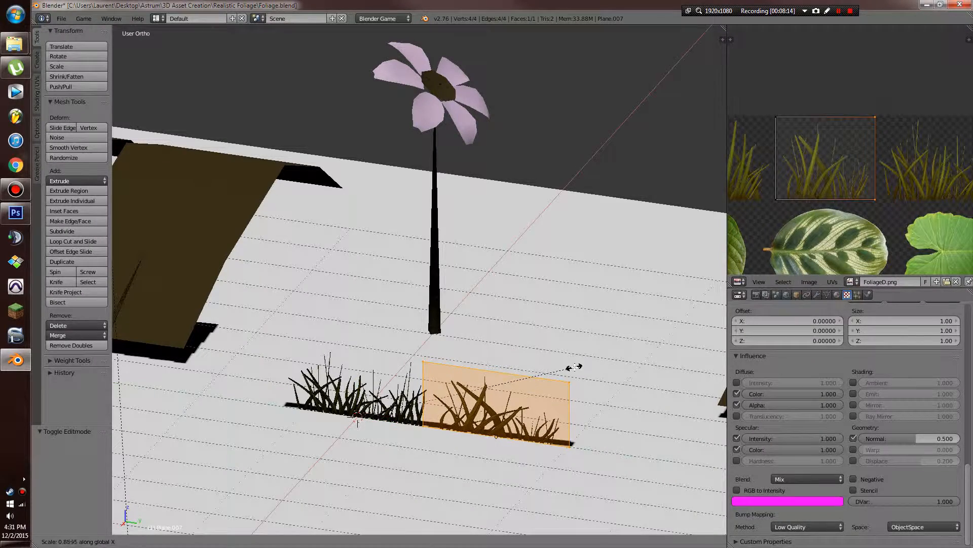
click(574, 366)
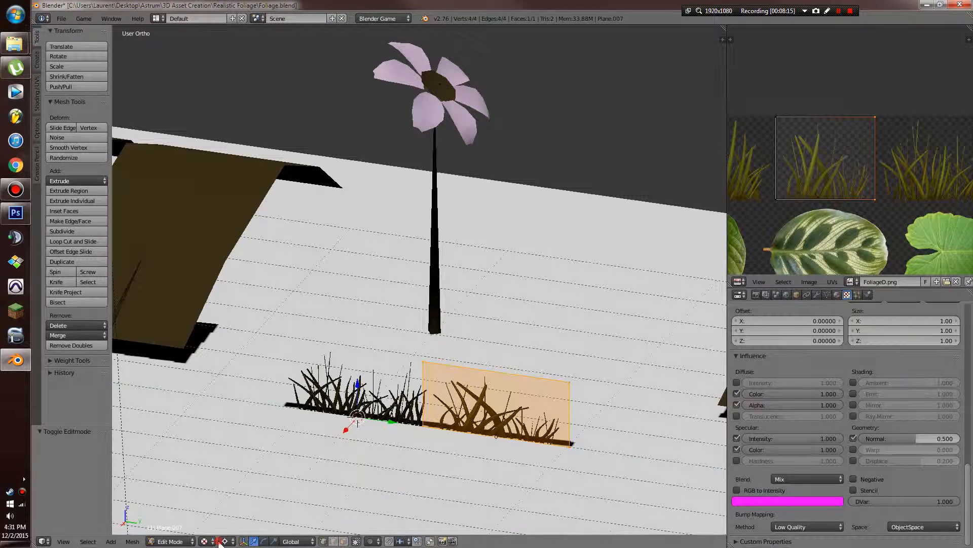
Switch the pivot to the center of the selection and scale the duplicate grass plane to 0.575 along Y
click(226, 541)
click(239, 496)
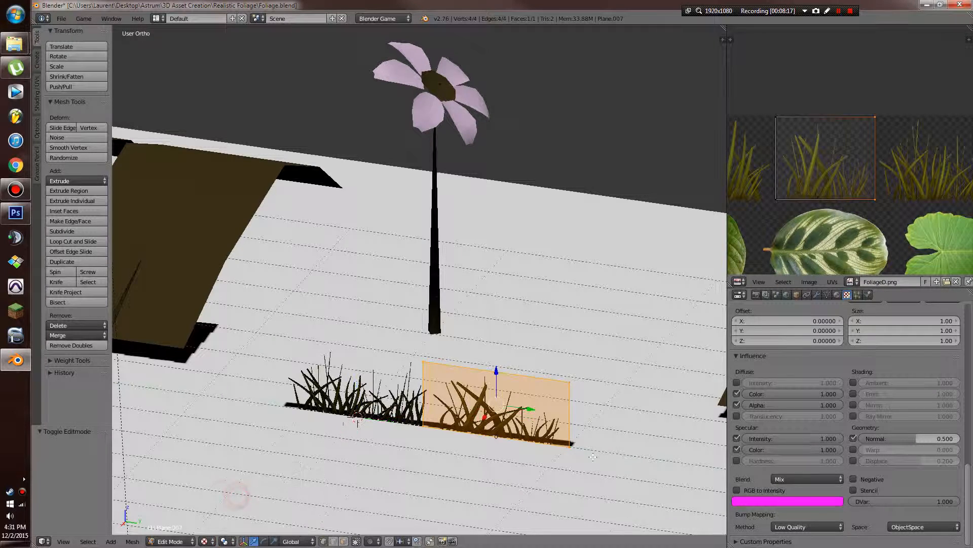
key(s)
key(y)
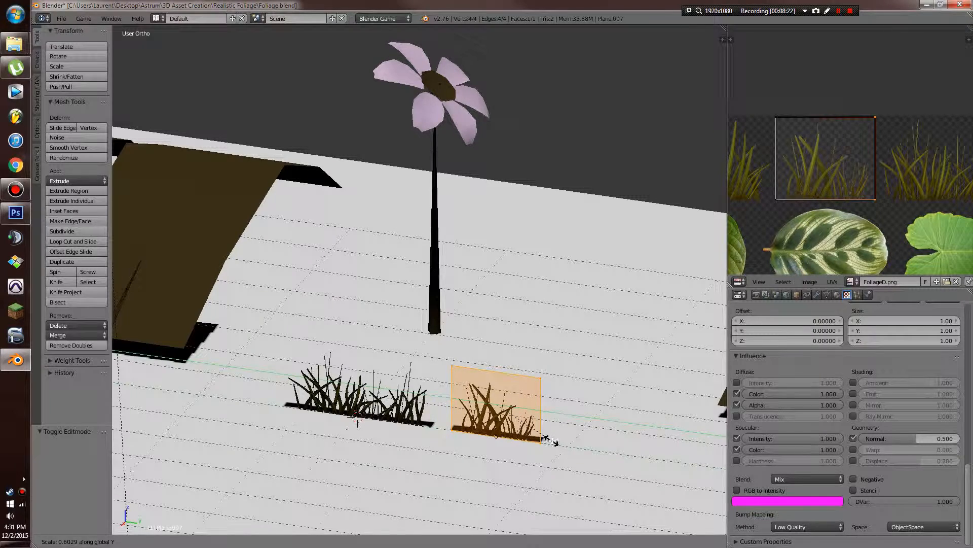
click(547, 439)
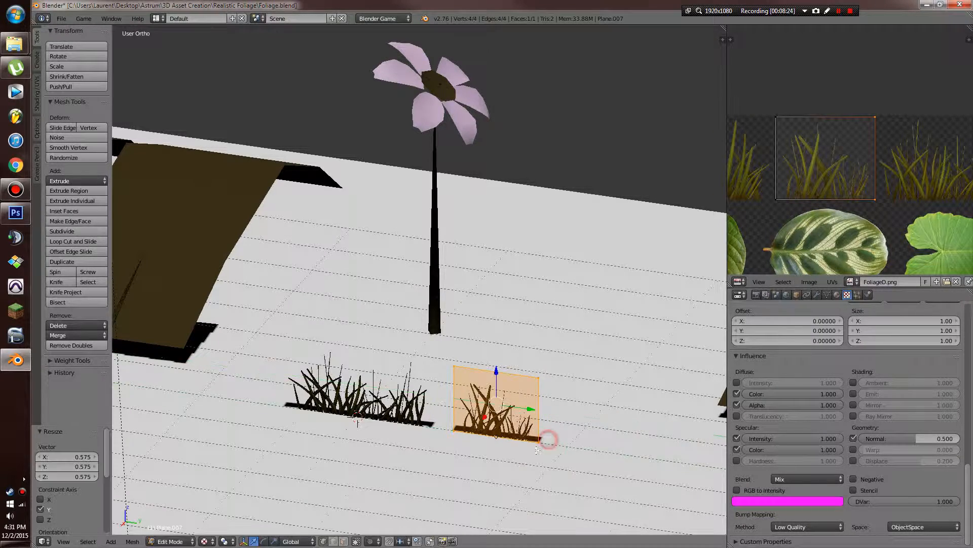
key(Tab)
Duplicate the narrowed grass plane, place the copy beside it along Y, and open the copy in Edit Mode
middle_drag(548, 438, 529, 464)
key(shift+d)
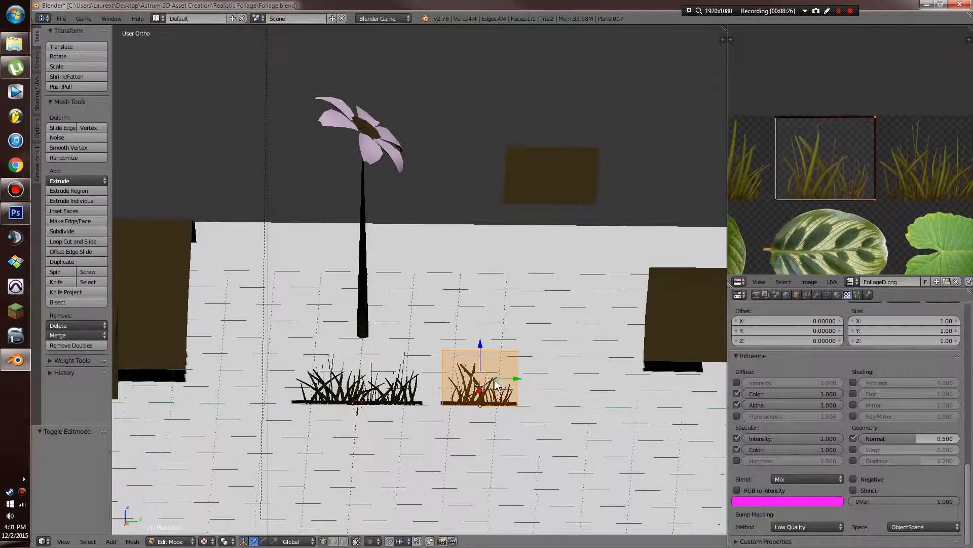
key(y)
click(585, 363)
key(Tab)
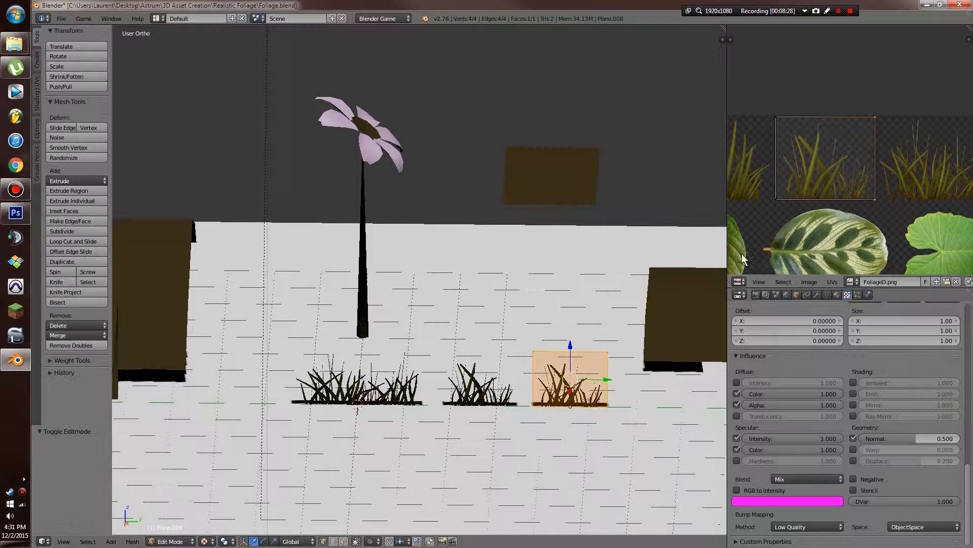
Move the new plane's whole UV face along X onto the leftmost grass clump of the atlas
scroll(871, 175, down, 3)
middle_drag(871, 175, 907, 185)
scroll(907, 185, up, 1)
key(a)
key(a)
scroll(908, 186, up, 3)
key(g)
key(x)
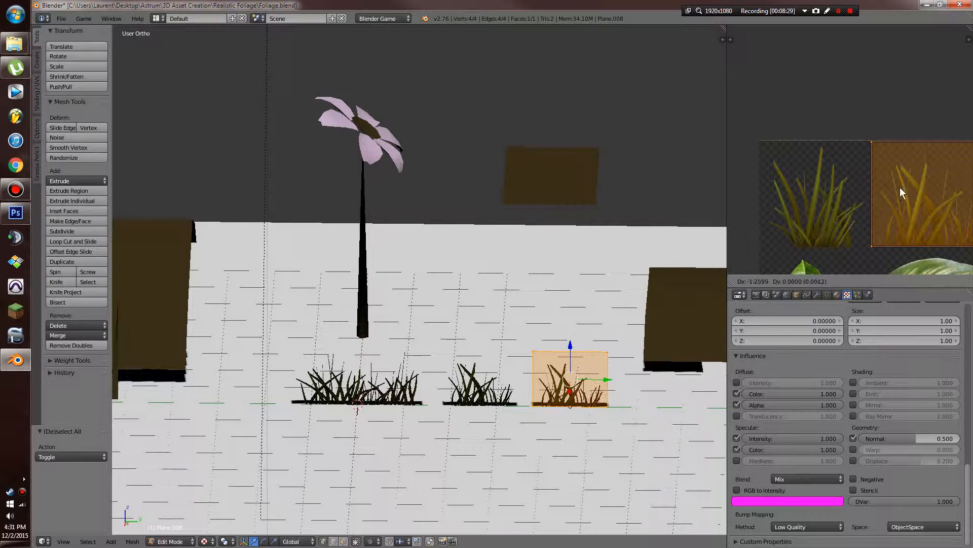
click(798, 192)
Move the right edge of the UV face -0.038 along X to fit the leftmost grass clump
key(a)
key(c)
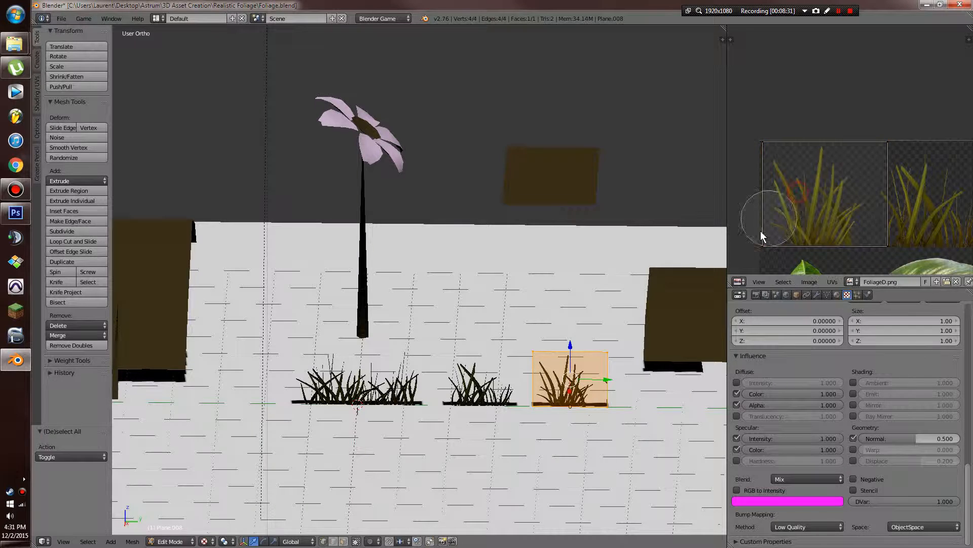
drag(892, 234, 891, 152)
right_click(891, 145)
key(g)
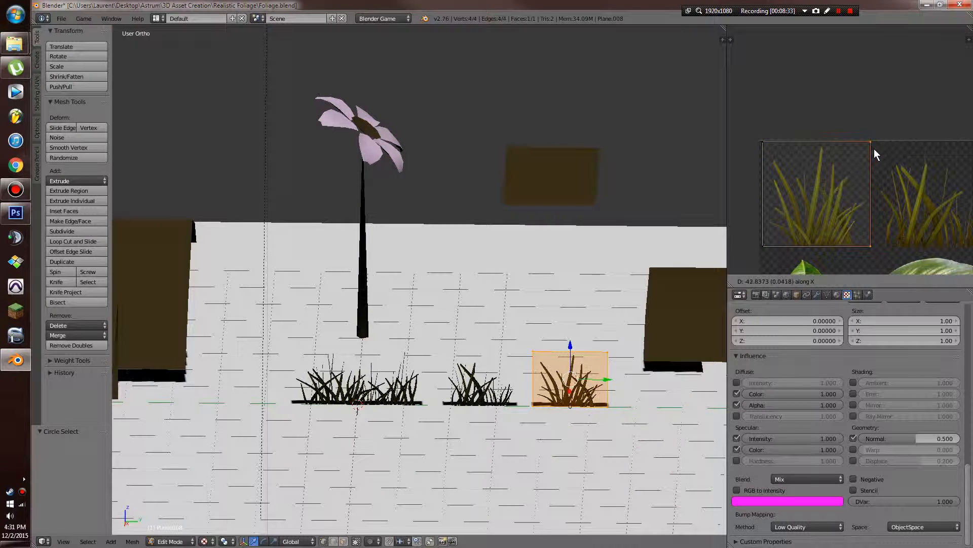
click(875, 148)
Scale the new plane to about 0.88 along Y to match its grass clump and return to Object Mode
key(s)
key(x)
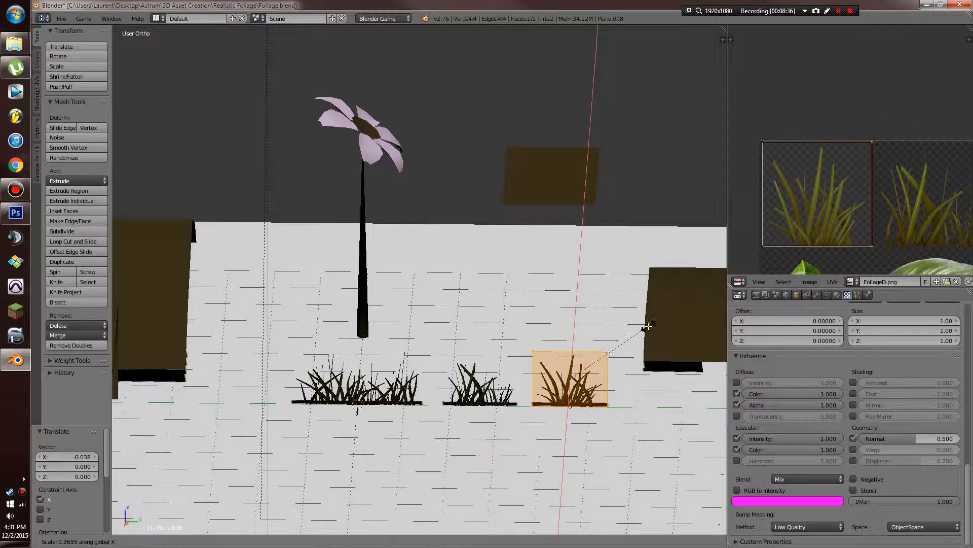
key(z)
key(y)
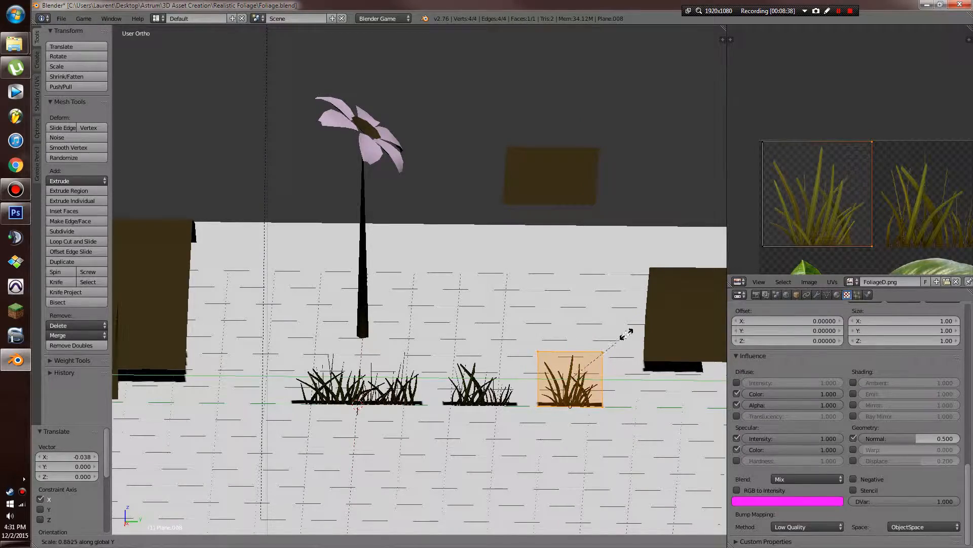
click(626, 335)
key(Tab)
Move the newest plane -1.845 along Y onto the neighboring grass plane and rotate it about -51.751° around Z
middle_drag(623, 333, 582, 358)
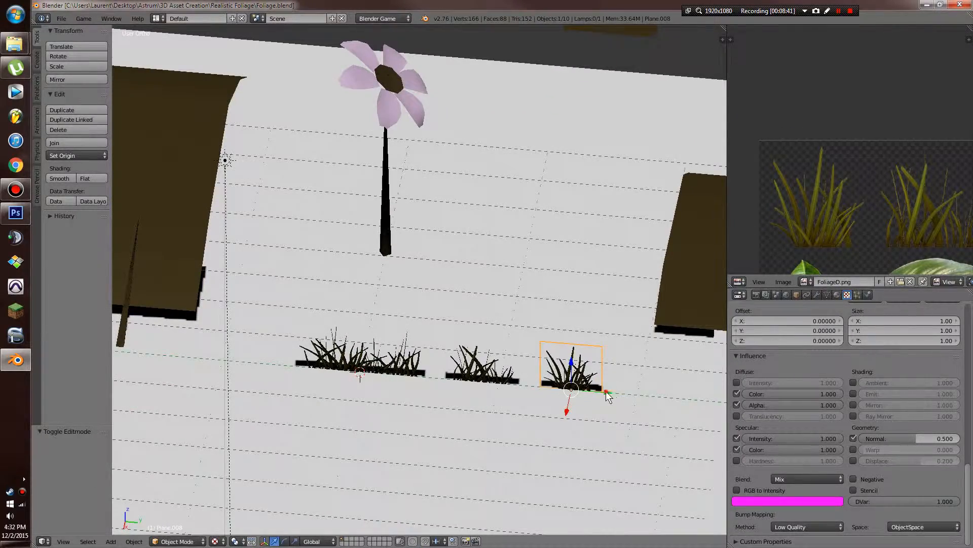
key(g)
key(y)
click(521, 390)
key(r)
key(z)
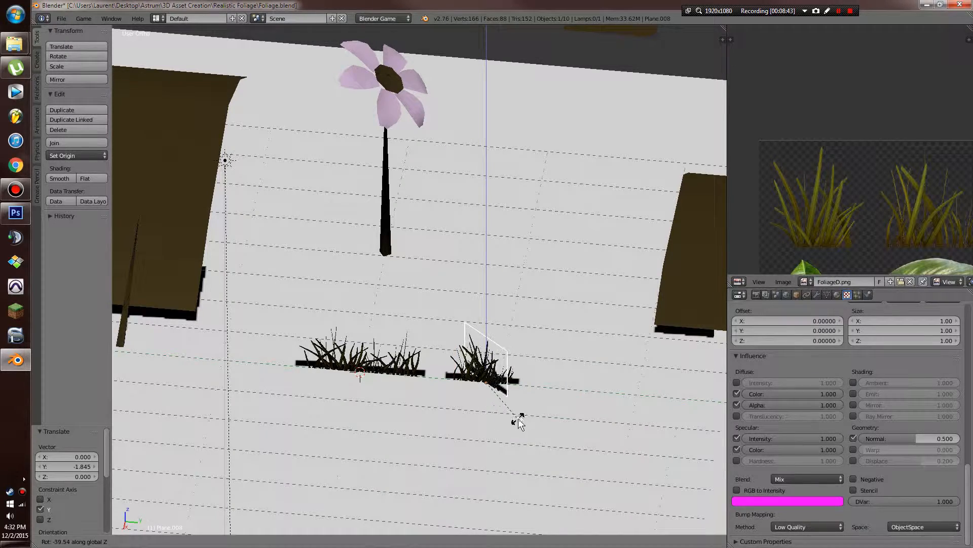
click(510, 425)
middle_drag(509, 425, 549, 403)
Duplicate the rotated grass plane in place and rotate the copy about -143.077° around Z to form a star
right_click(506, 373)
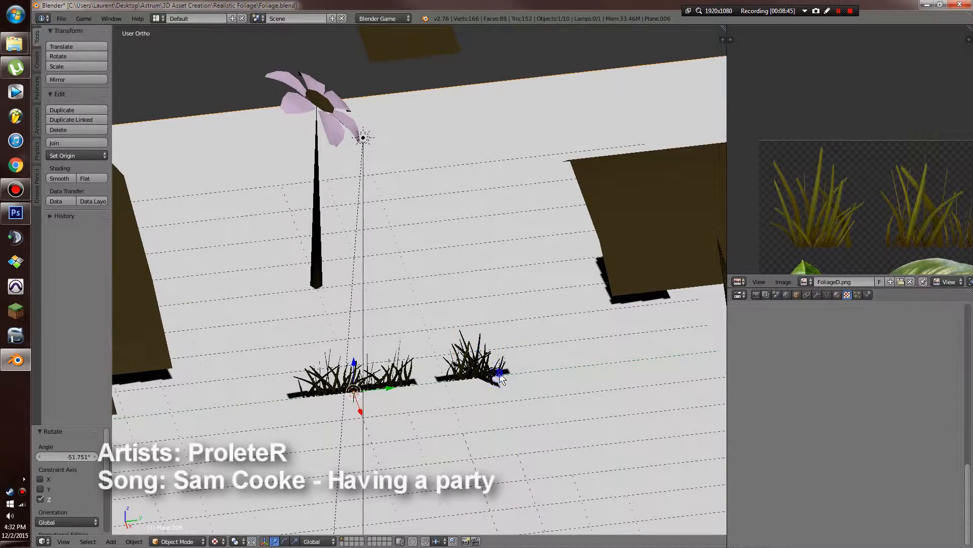
right_click(503, 374)
key(shift+d)
key(r)
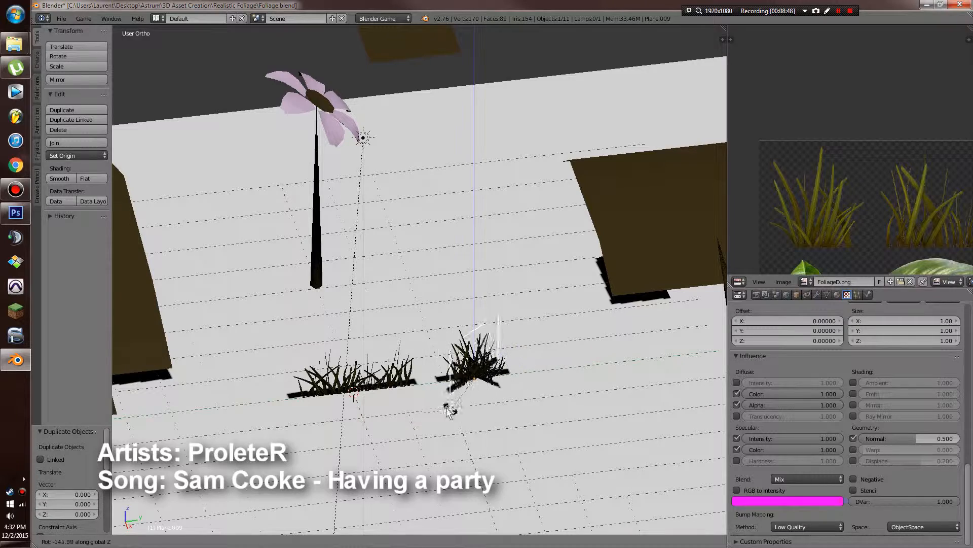
click(447, 407)
Select the three crossing grass planes and join them into one object
key(z)
key(c)
click(487, 368)
right_click(486, 367)
key(z)
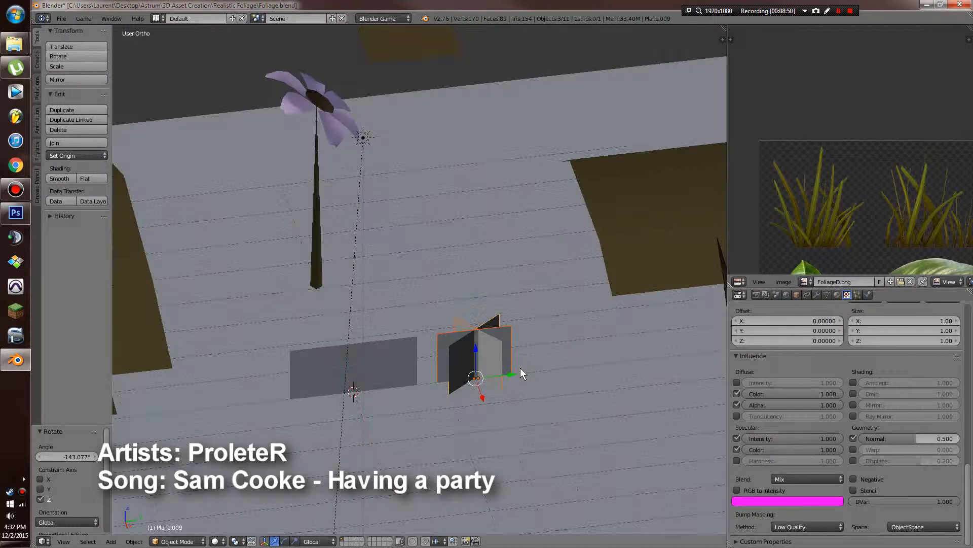
key(ctrl+j)
key(Tab)
key(z)
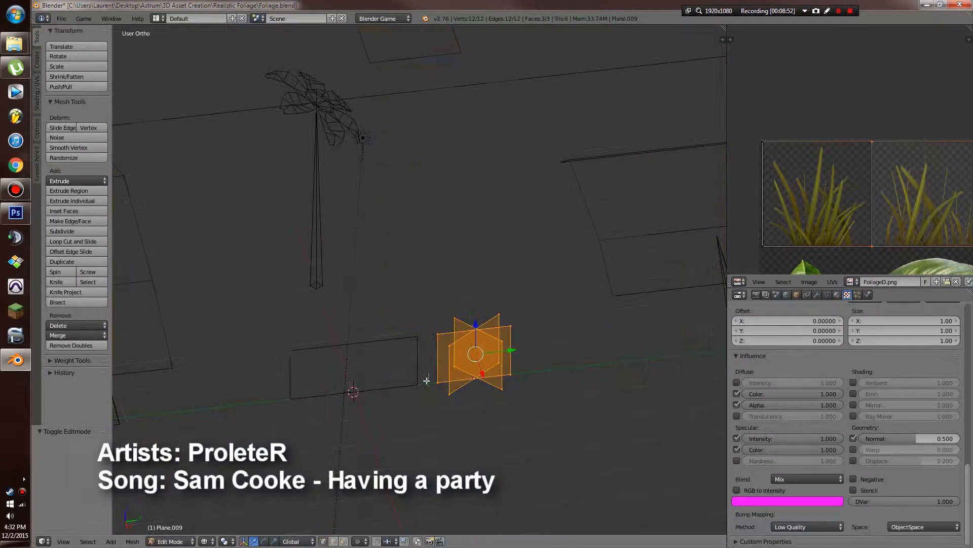
key(Tab)
Join the crossed grass cluster with the long grass plane and enter Edit Mode in solid shading
right_click(413, 371)
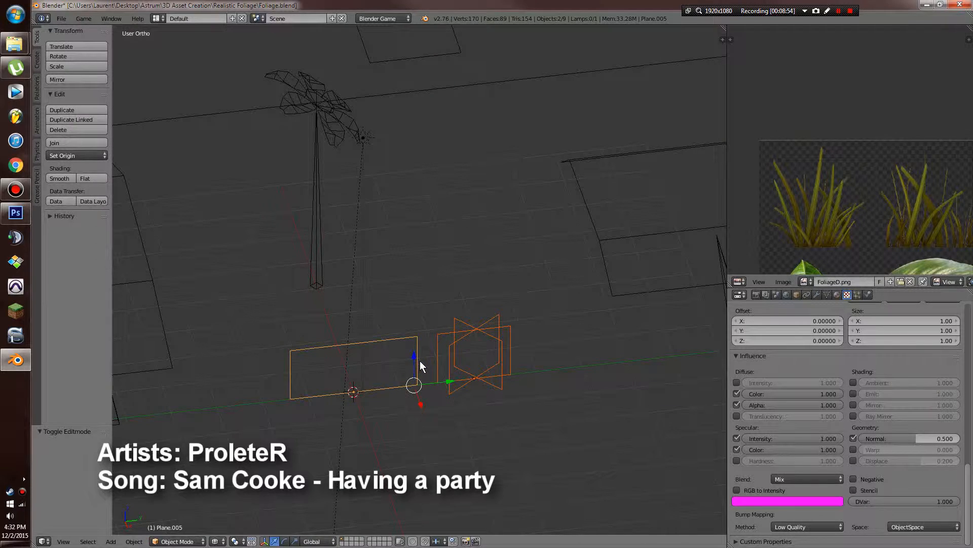
key(Tab)
key(z)
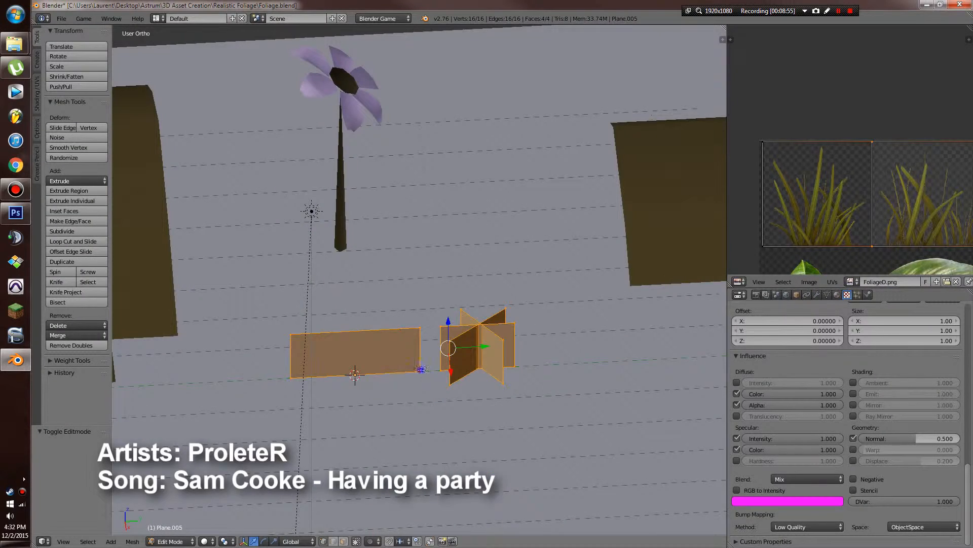
Duplicate one angled face of the star cluster and place the copy across the right end of the long grass plane
right_click(421, 369)
key(alt+z)
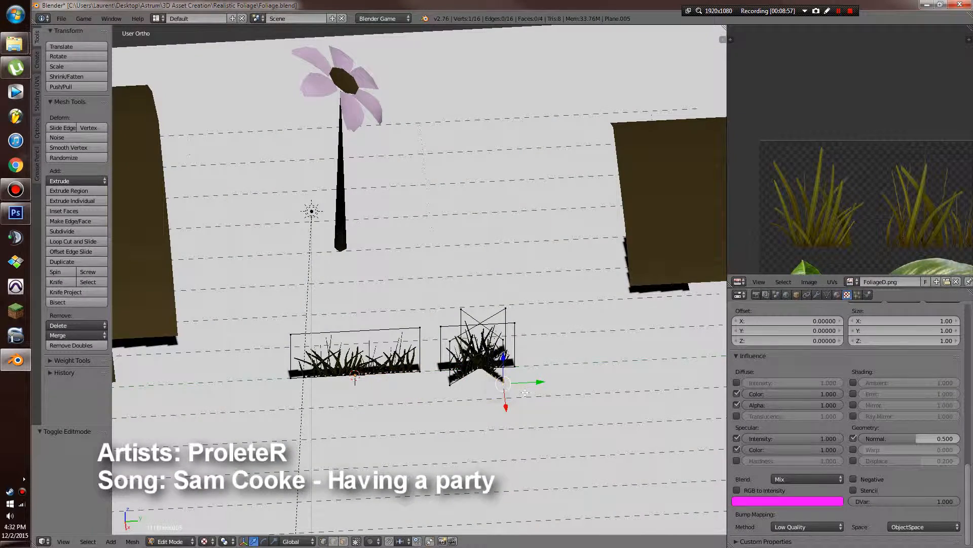
key(ctrl+l)
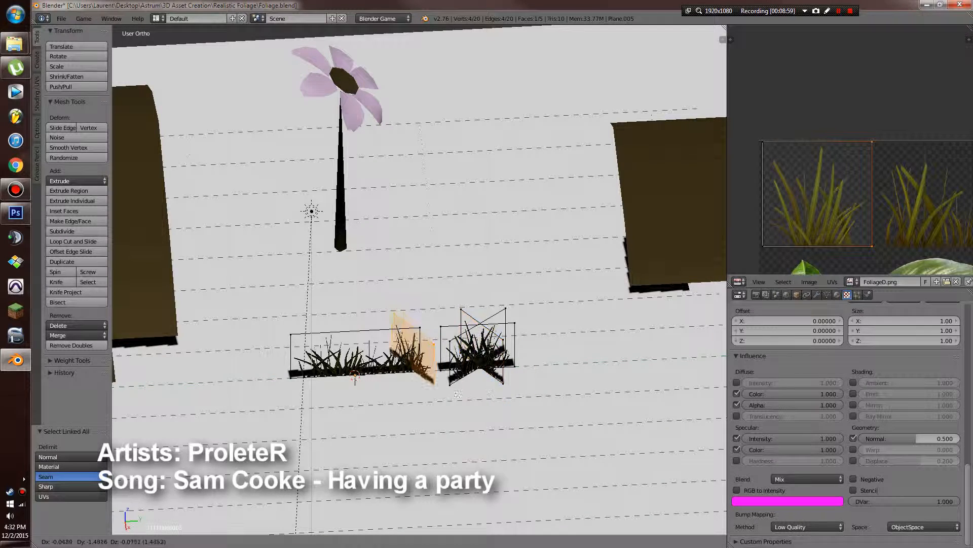
click(432, 402)
Duplicate the placed face on the spot and rotate the copy about -72.258° around Z to cross it
key(shift+d)
right_click(423, 394)
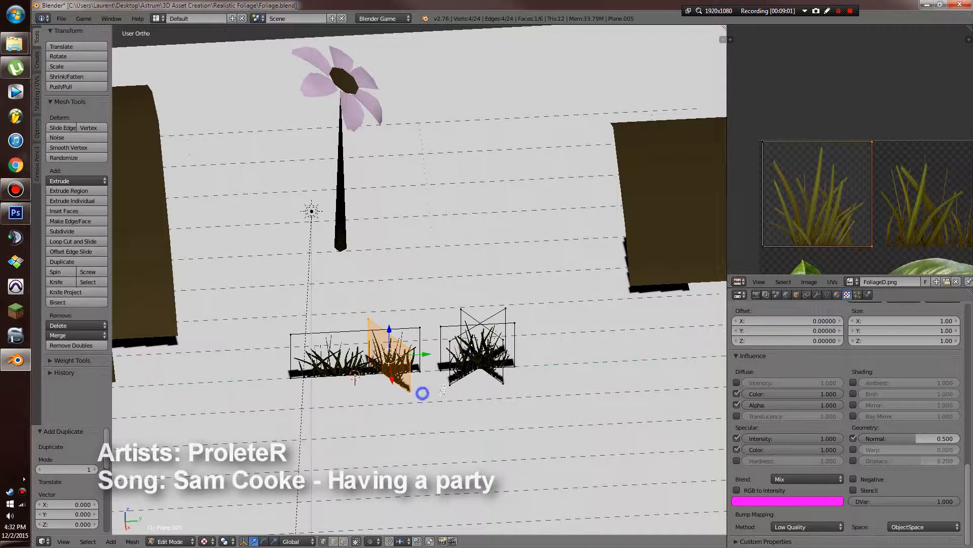
key(r)
key(z)
click(373, 415)
Duplicate the star cluster's wide face to the left end of the long grass plane and rotate it diagonally around Z
right_click(516, 364)
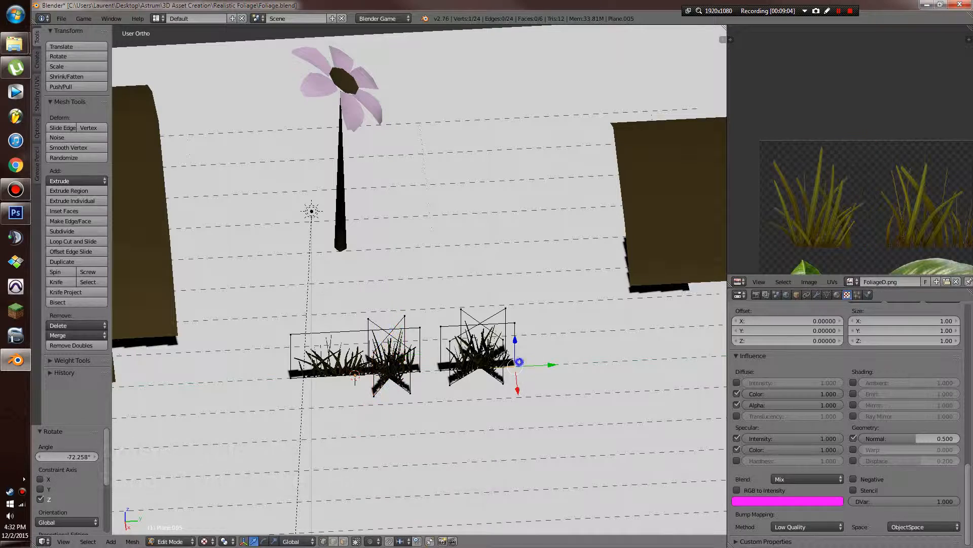
key(ctrl+l)
key(shift+d)
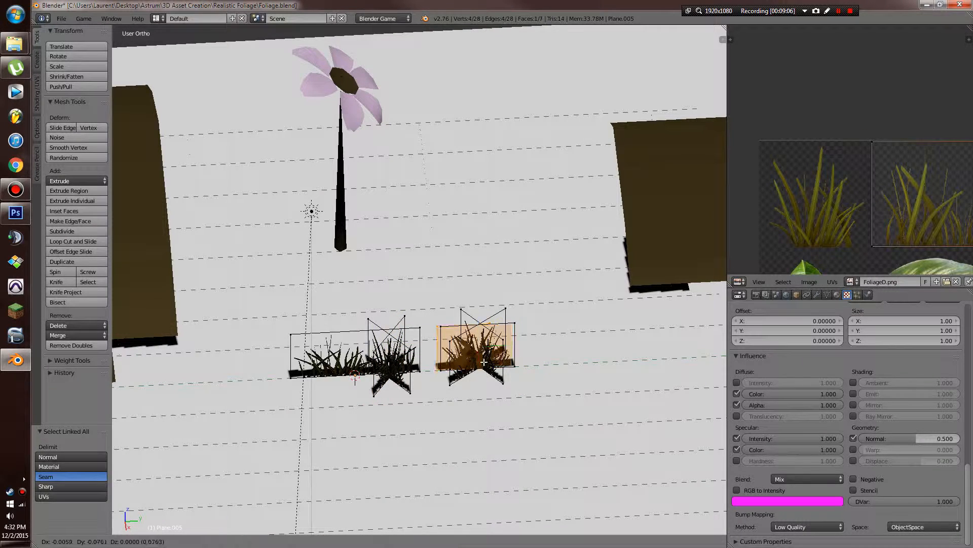
click(347, 375)
key(r)
key(z)
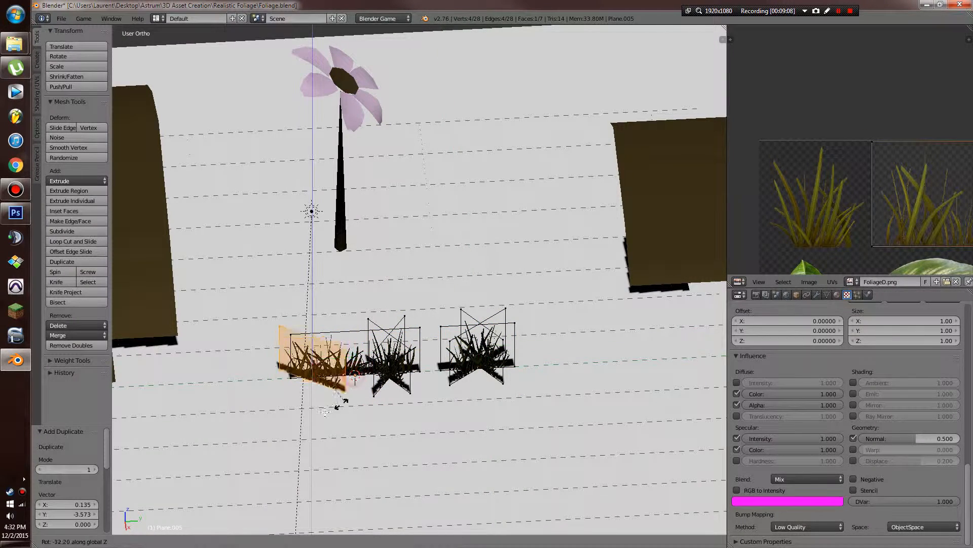
click(250, 406)
Duplicate the diagonal face, rotate the copy about 58.911° around Z, and position it across the original
key(shift+d)
click(290, 407)
key(r)
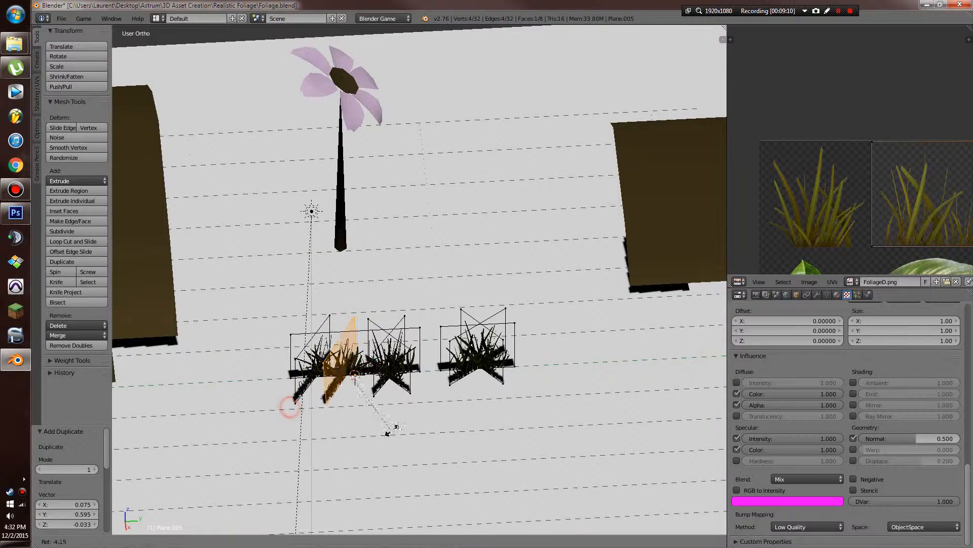
click(421, 358)
key(g)
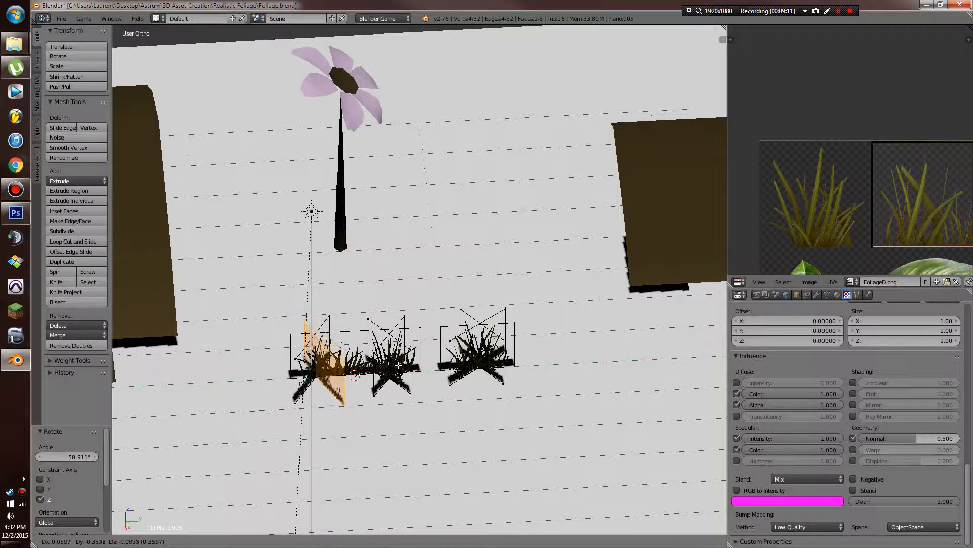
click(403, 363)
Duplicate the face with a -29.086° rotation, move the copy about 0.878 along Y, and leave Edit Mode
key(shift+d)
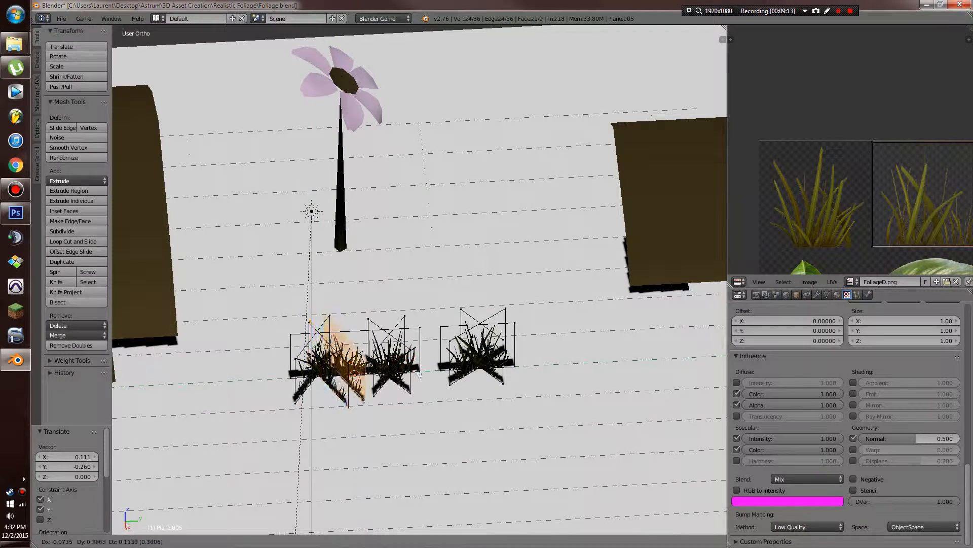
click(358, 390)
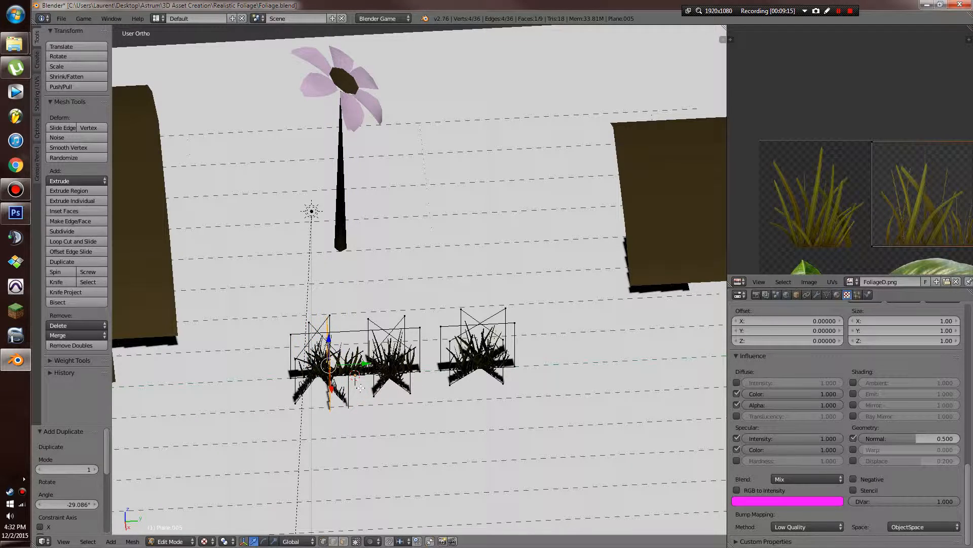
click(401, 385)
middle_drag(418, 401, 484, 363)
scroll(485, 375, down, 3)
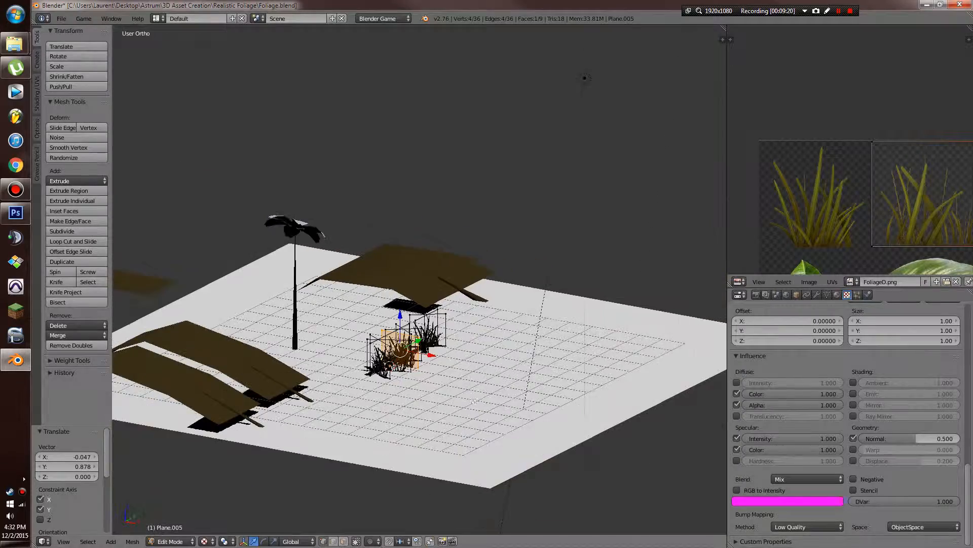
key(Tab)
Select the sun lamp above the scene
middle_drag(500, 403, 384, 242)
scroll(384, 242, down, 2)
right_click(313, 131)
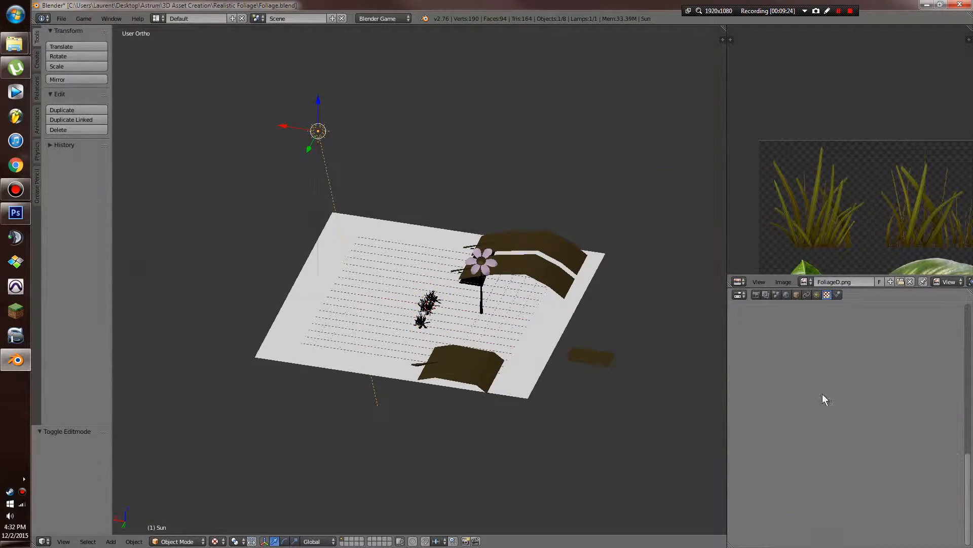
key(r)
key(r)
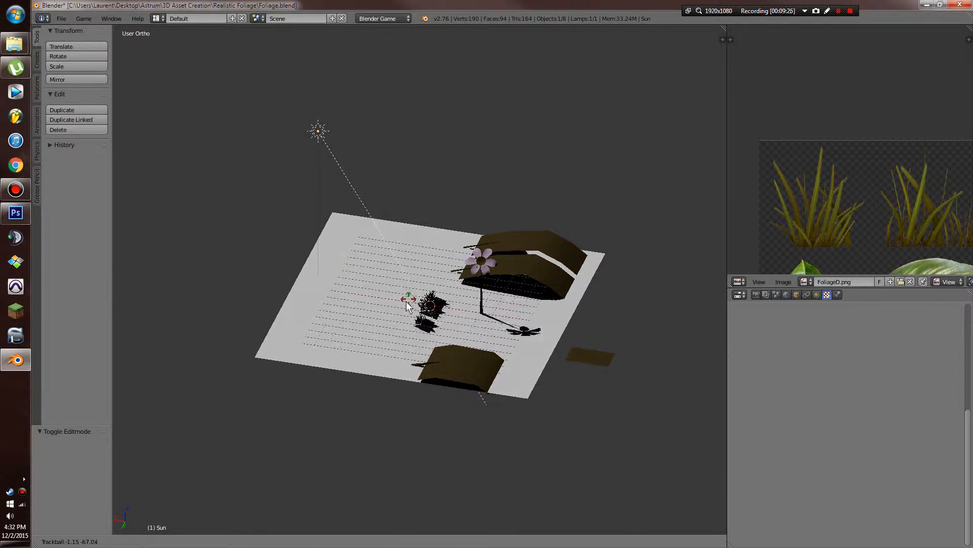
click(470, 327)
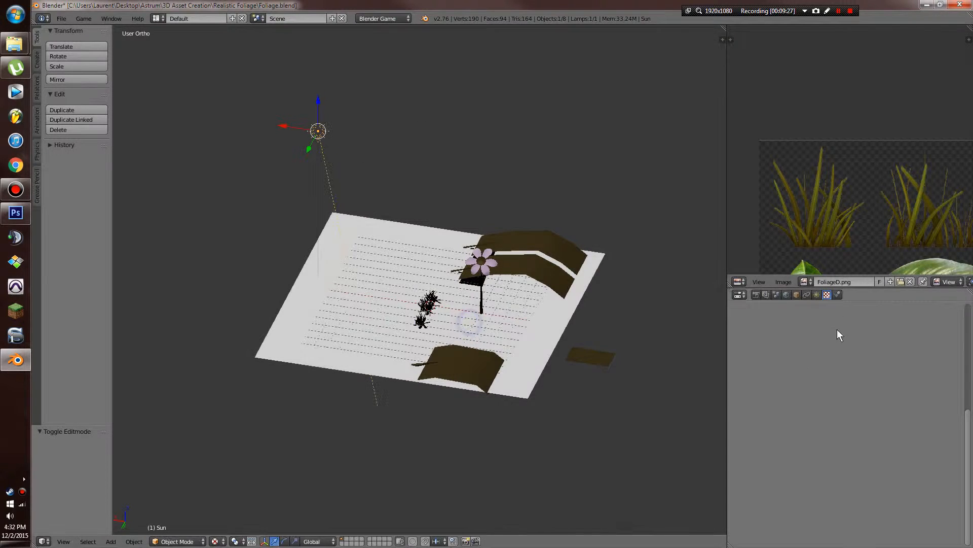
Show the sun's lamp settings, tilt the sun freely by about 54.431° and -20.626°, and rotate it a further 14.751°
click(816, 295)
middle_drag(381, 244, 376, 261)
key(r)
key(r)
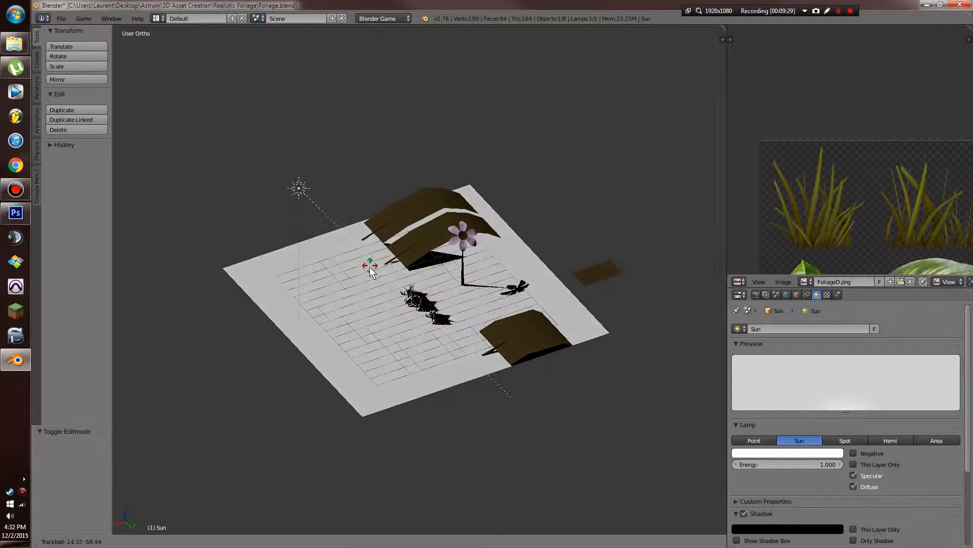
click(404, 302)
middle_drag(442, 285, 377, 259)
key(r)
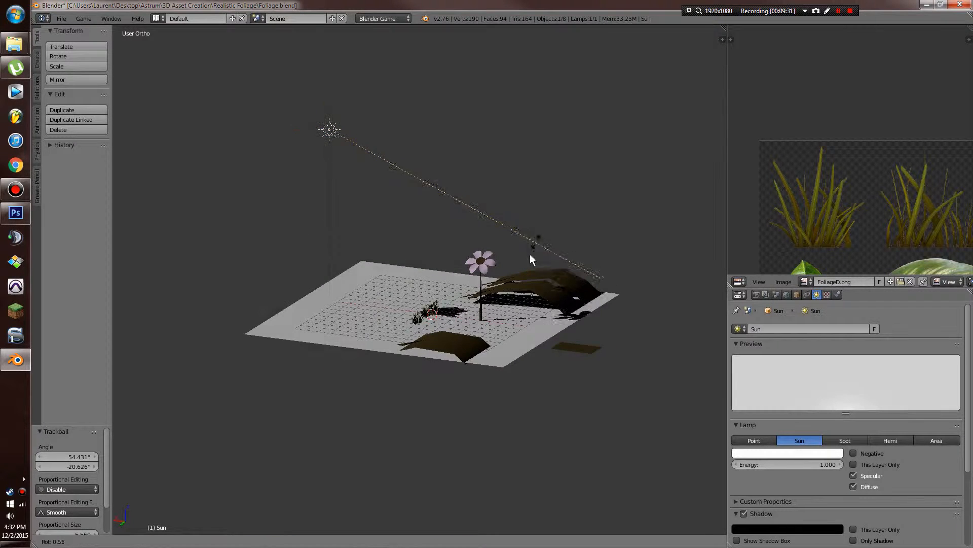
click(500, 284)
Set the sun lamp's light colour to a warm, pale cream
middle_drag(500, 284, 548, 297)
click(831, 452)
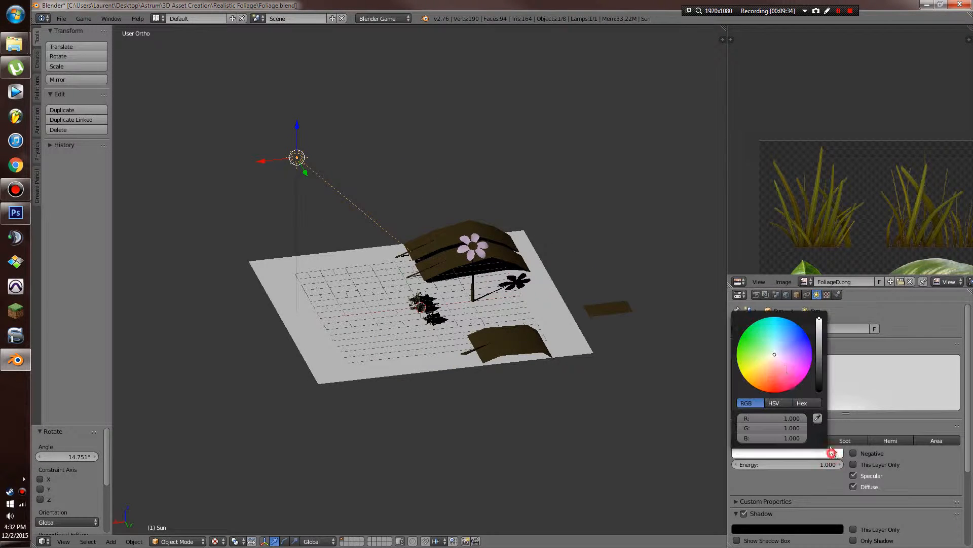
click(771, 358)
middle_drag(386, 314, 480, 358)
Set the sun's shadow buffer type to Variance
scroll(858, 506, down, 2)
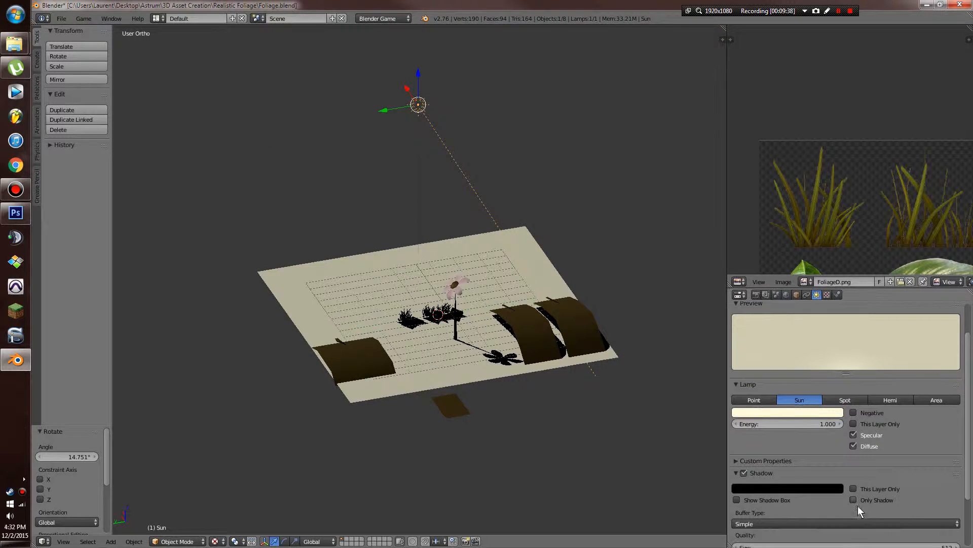
scroll(858, 506, down, 3)
click(786, 462)
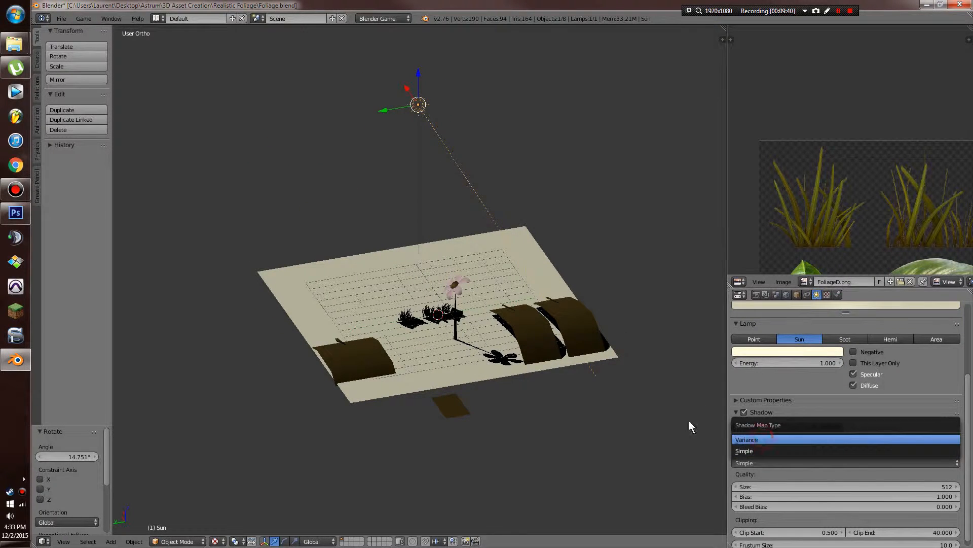
click(762, 440)
scroll(617, 397, up, 5)
middle_drag(612, 397, 634, 396)
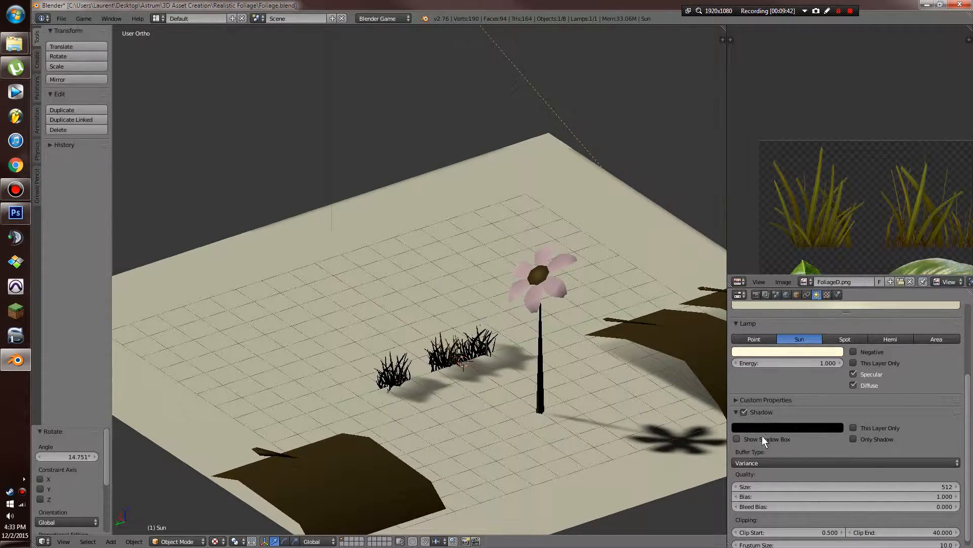
Show the sun's shadow box, reposition the lamp with a last move of about 0.936 in X and -1.403 in Y, and hide the box
click(743, 440)
scroll(561, 388, down, 4)
middle_drag(561, 388, 583, 402)
key(g)
click(623, 360)
key(s)
click(614, 382)
key(g)
click(598, 381)
key(g)
click(593, 397)
click(746, 437)
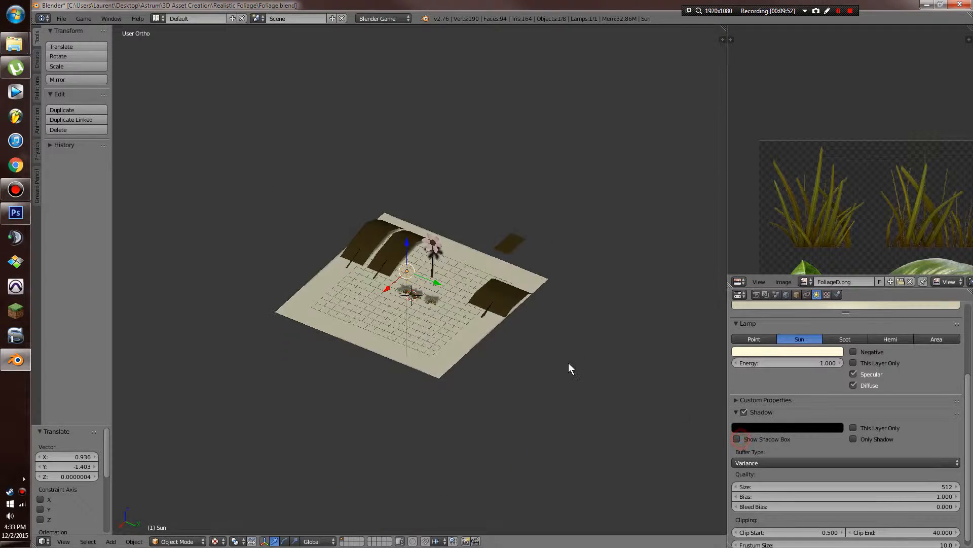
Duplicate the sun lamp, keeping the copy at the original's position
middle_drag(568, 363, 538, 335)
scroll(535, 344, up, 5)
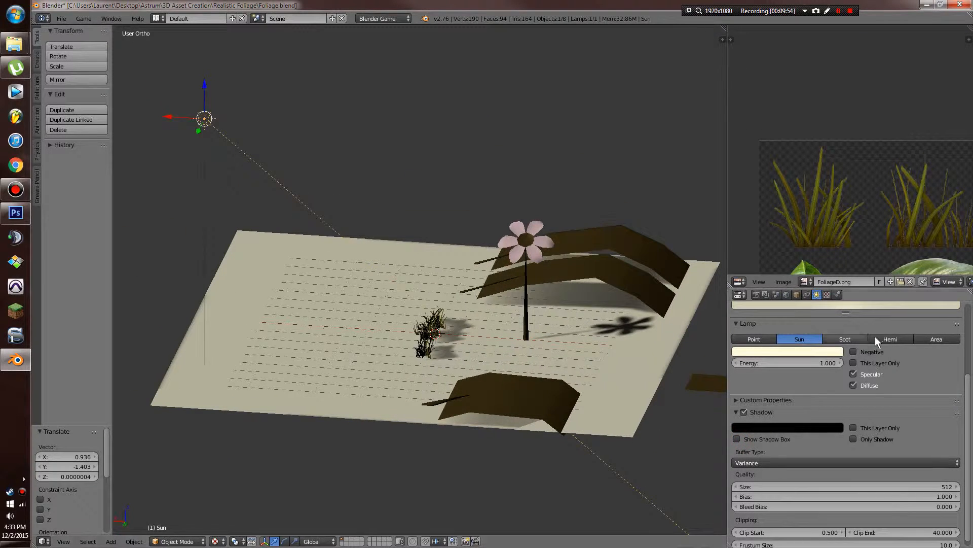
click(808, 294)
click(817, 295)
scroll(485, 308, down, 3)
key(shift+d)
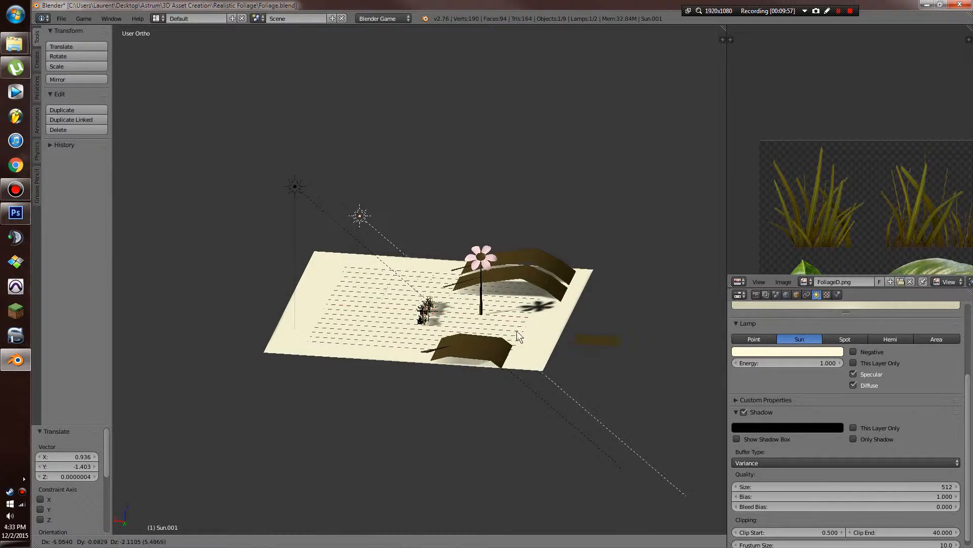
right_click(516, 331)
middle_drag(516, 330, 470, 299)
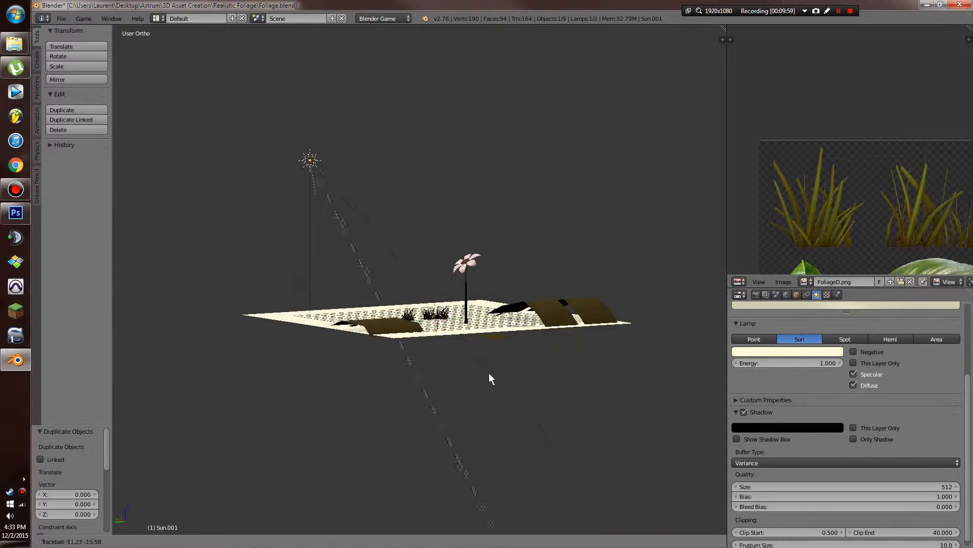
Rotate the duplicated sun freely by about 80.787° and -185.638°, then by about 20.054° and 21.772°, so it shines from the opposite side
key(r)
key(r)
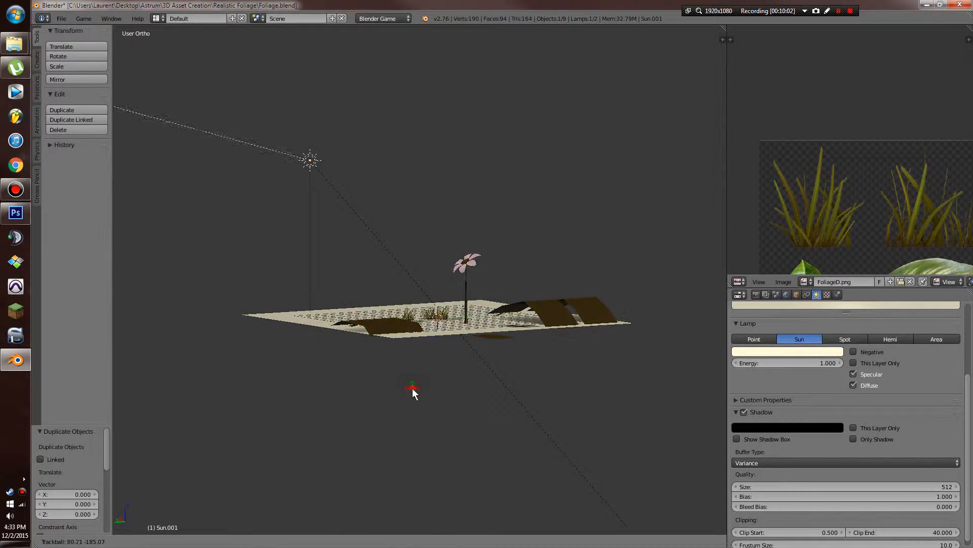
click(412, 389)
middle_drag(403, 340, 312, 314)
middle_drag(424, 327, 436, 336)
key(r)
key(r)
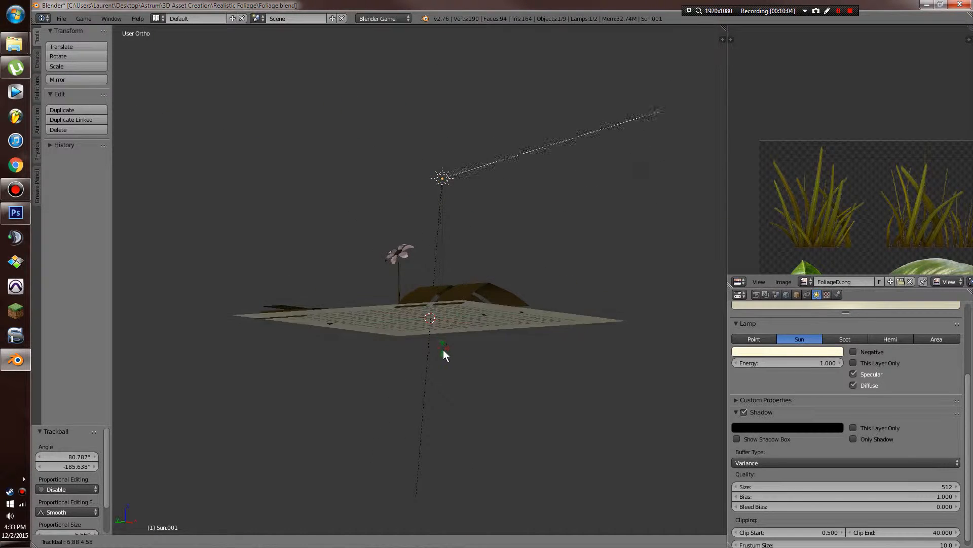
click(456, 360)
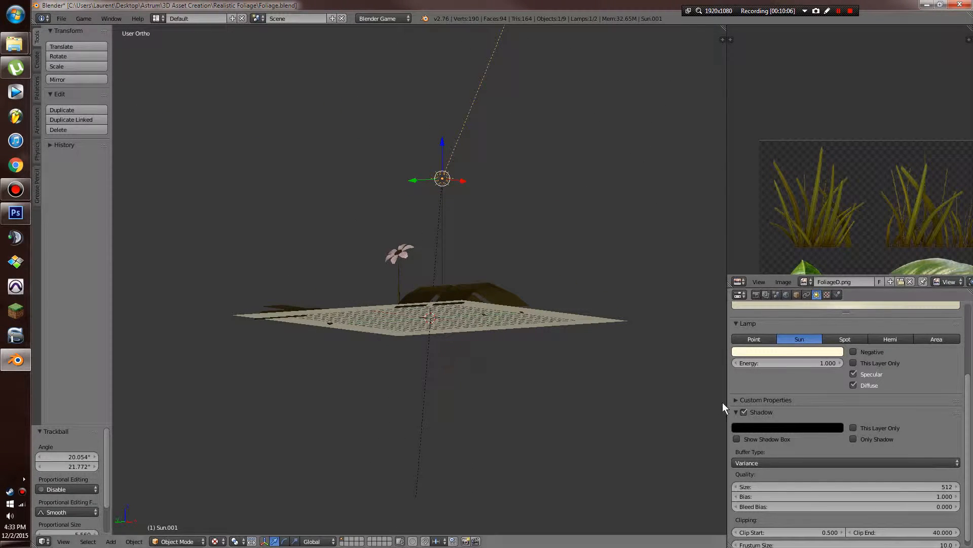
Turn off the duplicated sun's shadow and give it an energy of 0.3 with a pale green light colour
click(744, 412)
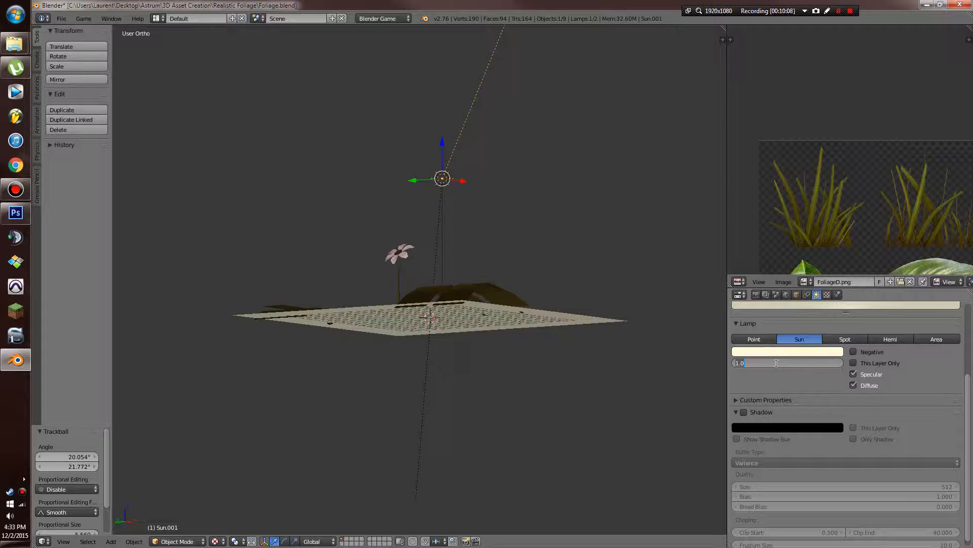
text(0.3)
key(Return)
click(772, 351)
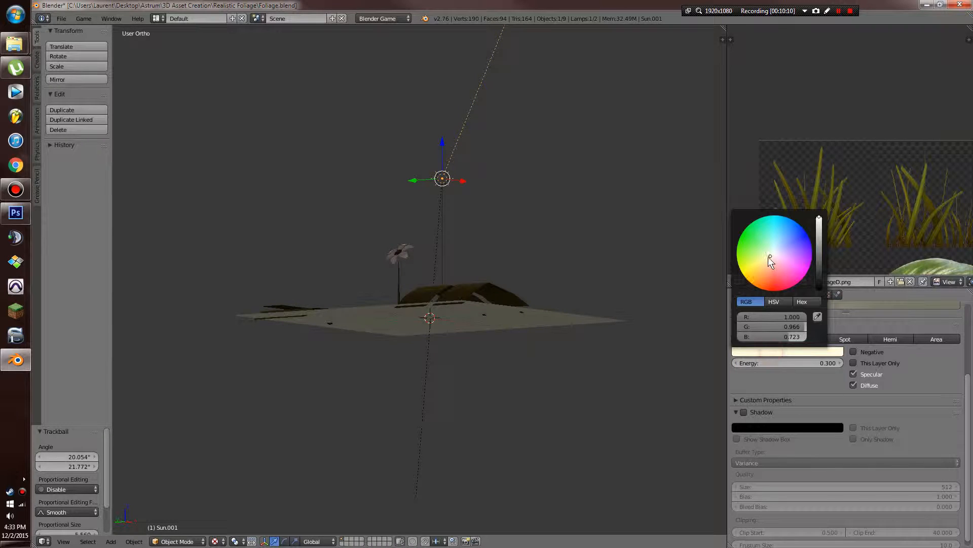
click(776, 242)
click(781, 351)
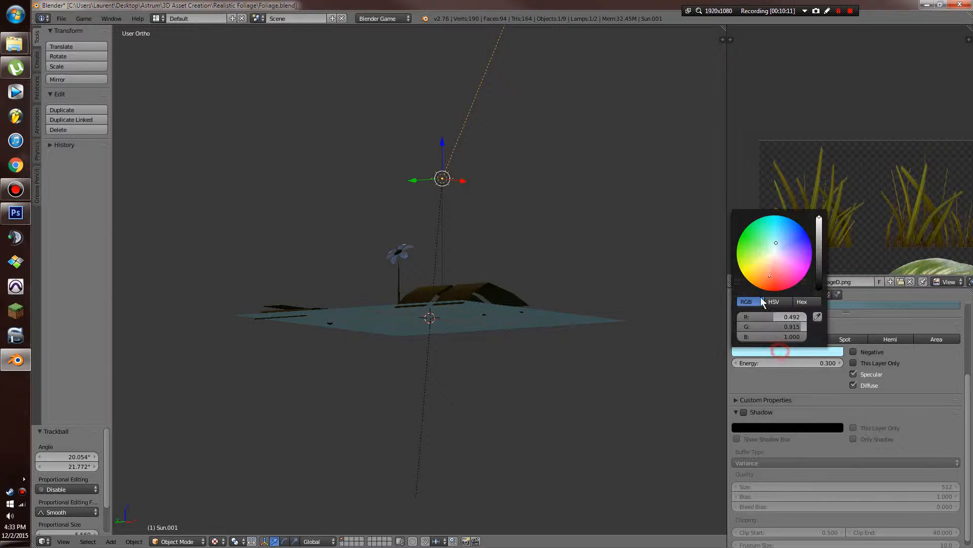
middle_drag(700, 289, 578, 353)
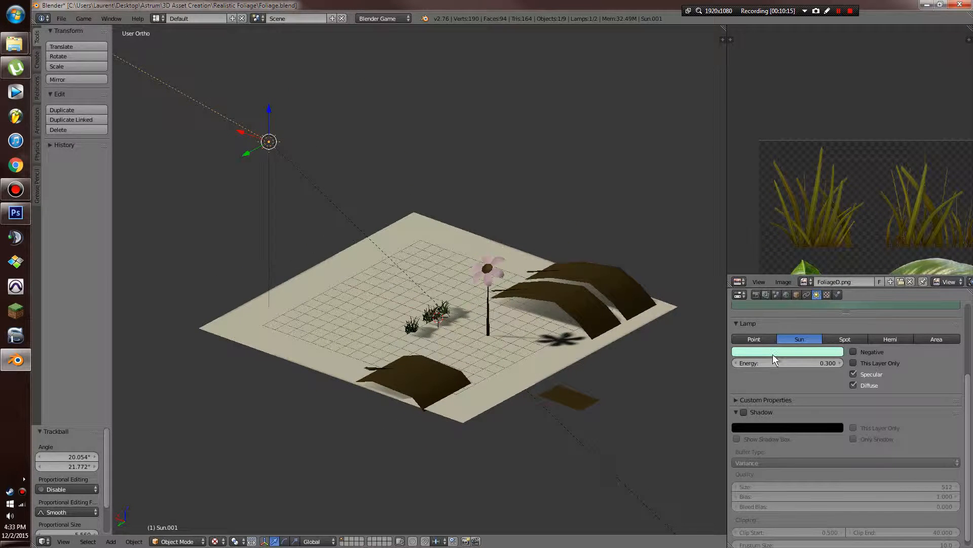
click(772, 352)
drag(769, 252, 765, 251)
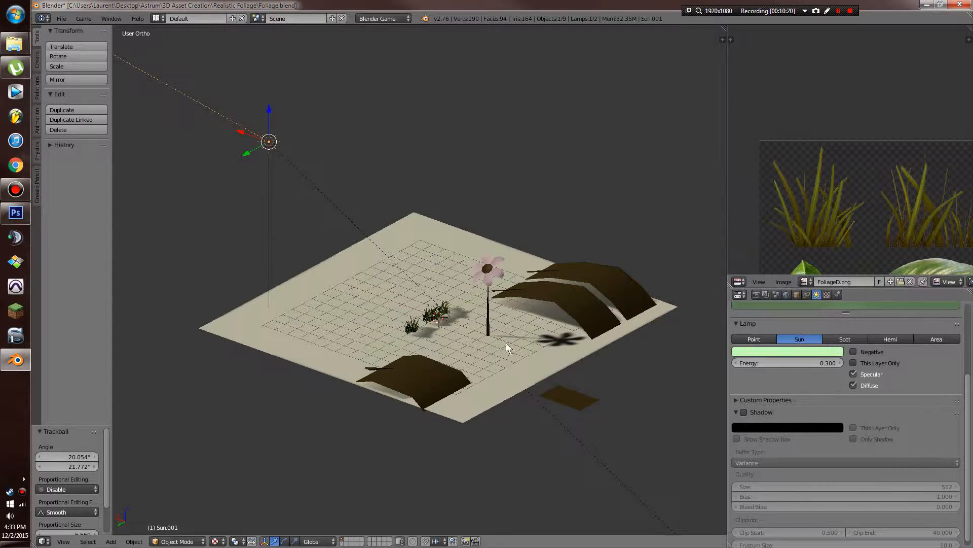
mouse_move(506, 342)
middle_down()
mouse_move(548, 364)
mouse_move(517, 312)
mouse_move(510, 319)
mouse_move(591, 347)
mouse_move(537, 304)
mouse_move(543, 356)
mouse_move(641, 379)
middle_up()
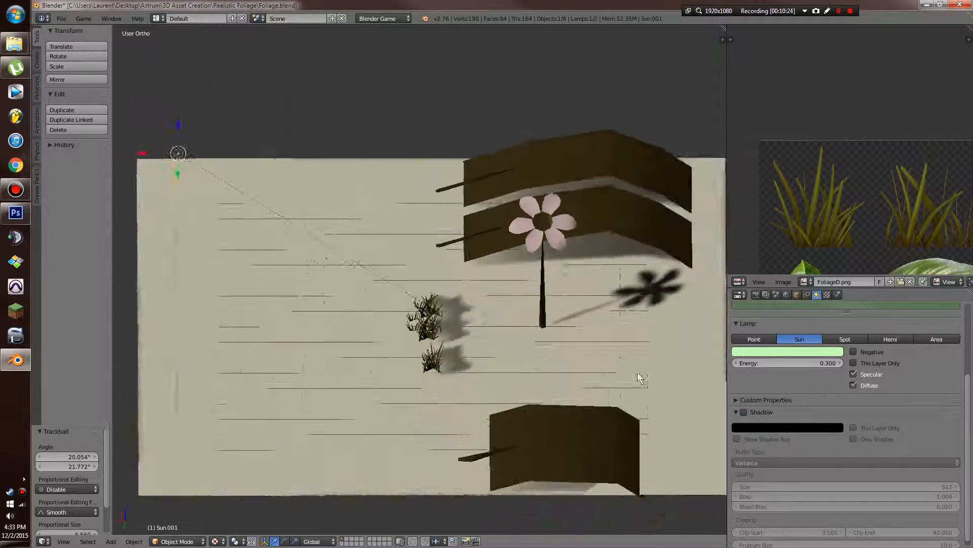
scroll(465, 388, up, 7)
mouse_move(465, 387)
middle_down()
mouse_move(502, 400)
mouse_move(516, 427)
middle_up()
key(z)
key(z)
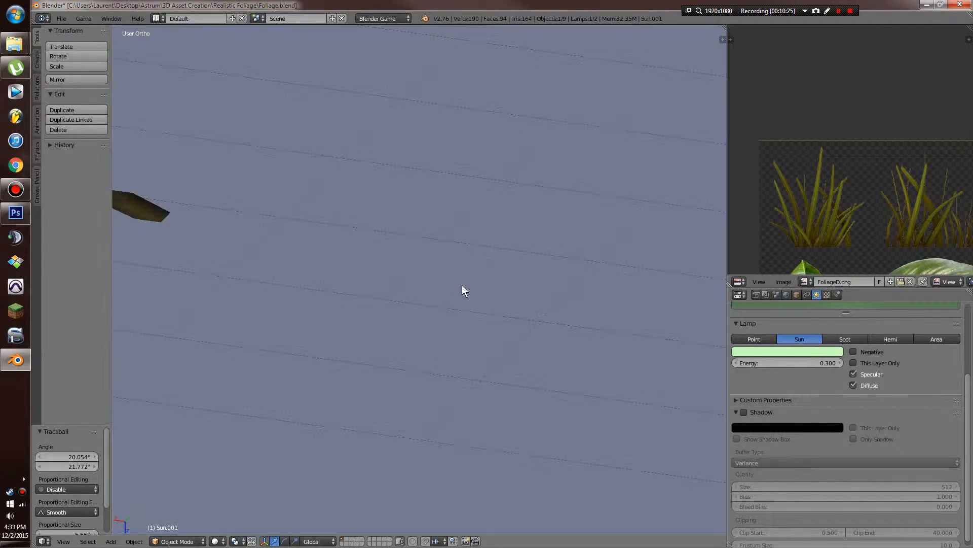
scroll(461, 287, down, 5)
key(space)
text(c)
click(313, 192)
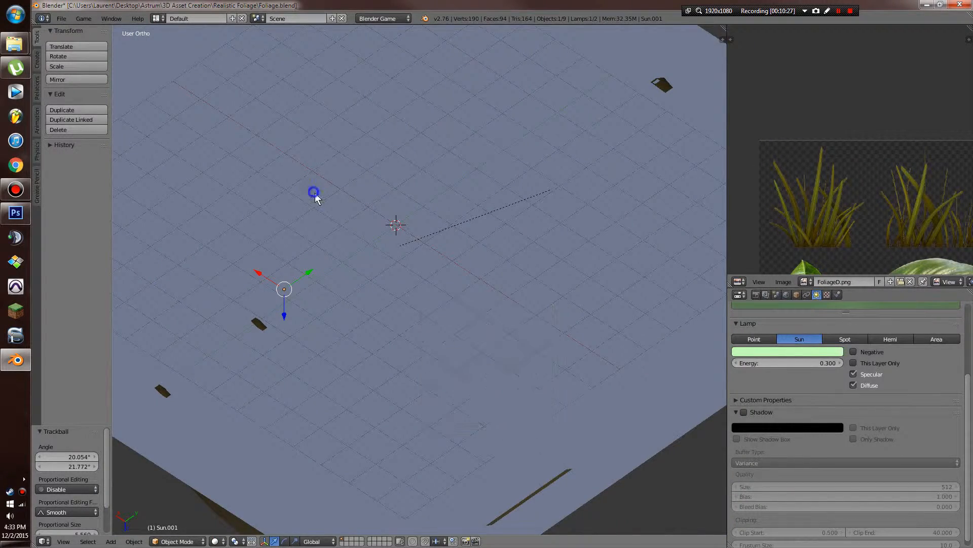
key(alt+z)
mouse_move(357, 285)
middle_down()
mouse_move(363, 229)
mouse_move(401, 291)
mouse_move(411, 246)
mouse_move(427, 396)
mouse_move(458, 379)
mouse_move(444, 330)
mouse_move(364, 363)
middle_up()
scroll(458, 379, up, 2)
right_click(364, 364)
key(Tab)
key(Tab)
scroll(364, 363, down, 3)
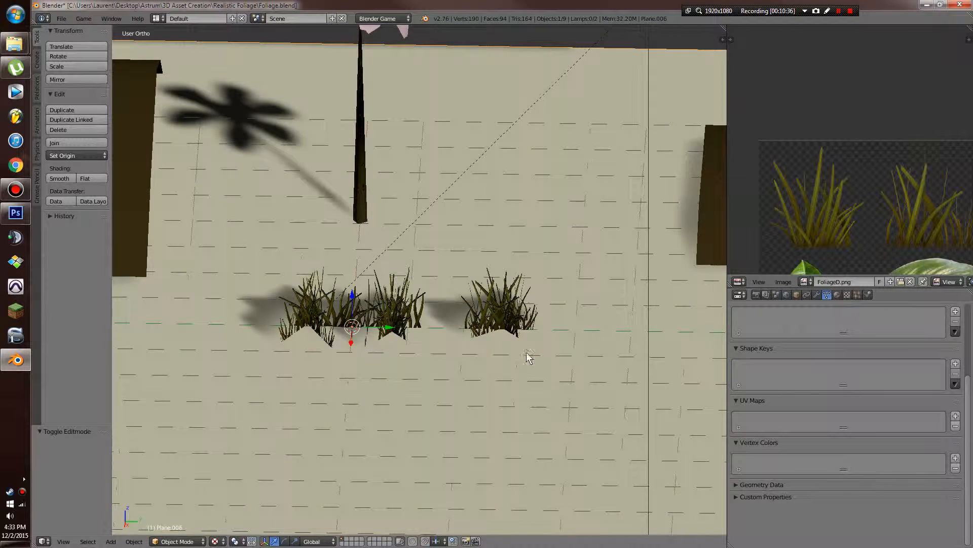
Enter Edit Mode on the grass mesh in wireframe and select only the three crossed planes of the separate clump
key(z)
right_click(477, 337)
key(Tab)
key(a)
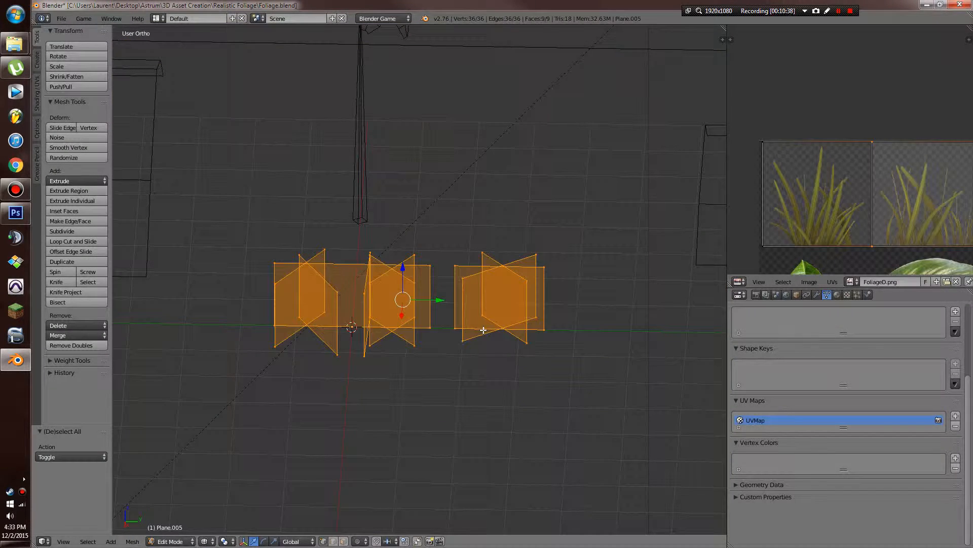
key(a)
key(c)
drag(482, 328, 499, 283)
right_click(517, 289)
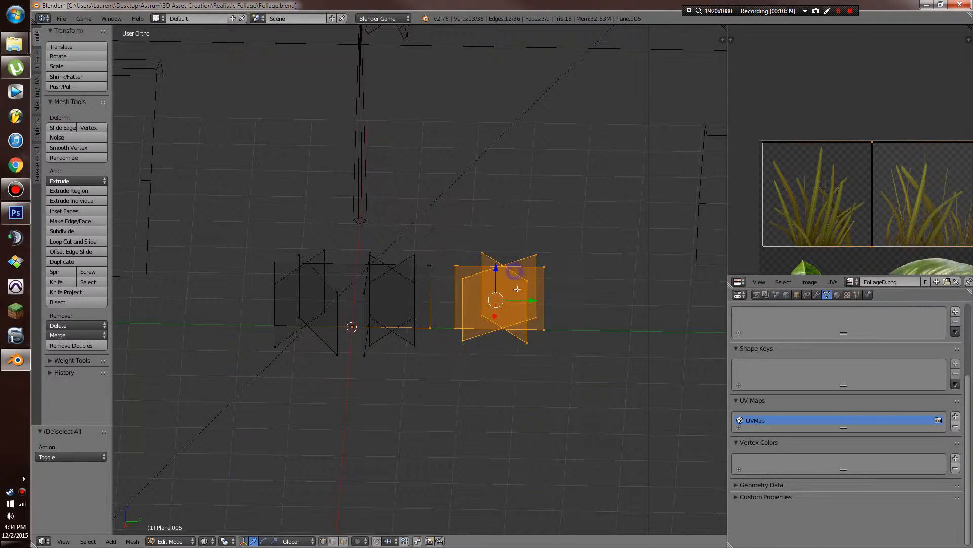
key(a)
key(c)
drag(541, 307, 515, 310)
right_click(517, 311)
In top view, move the selected grass clump about 1.326 in X and -1.489 in Y, beside the other two
mouse_move(543, 309)
middle_down()
mouse_move(528, 339)
mouse_move(539, 343)
middle_up()
key(z)
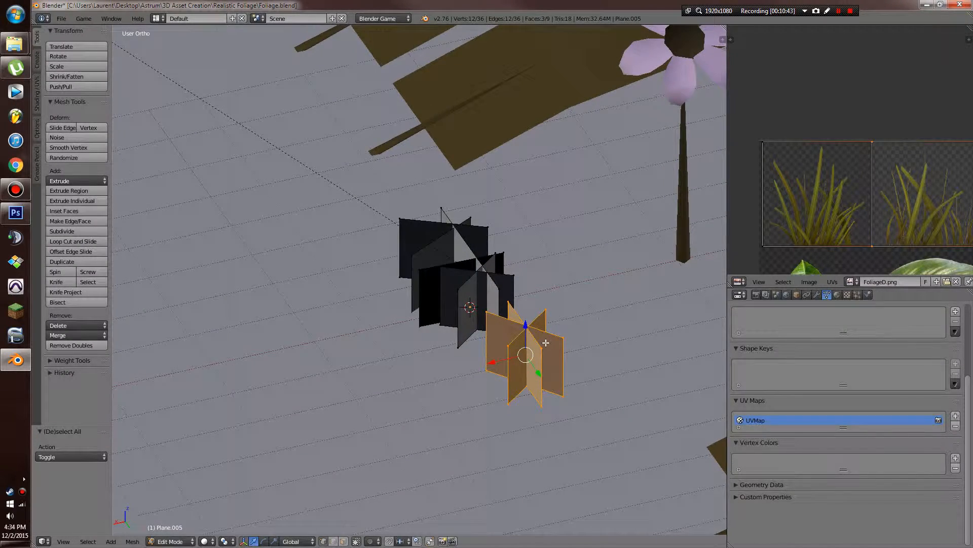
key(KP_7)
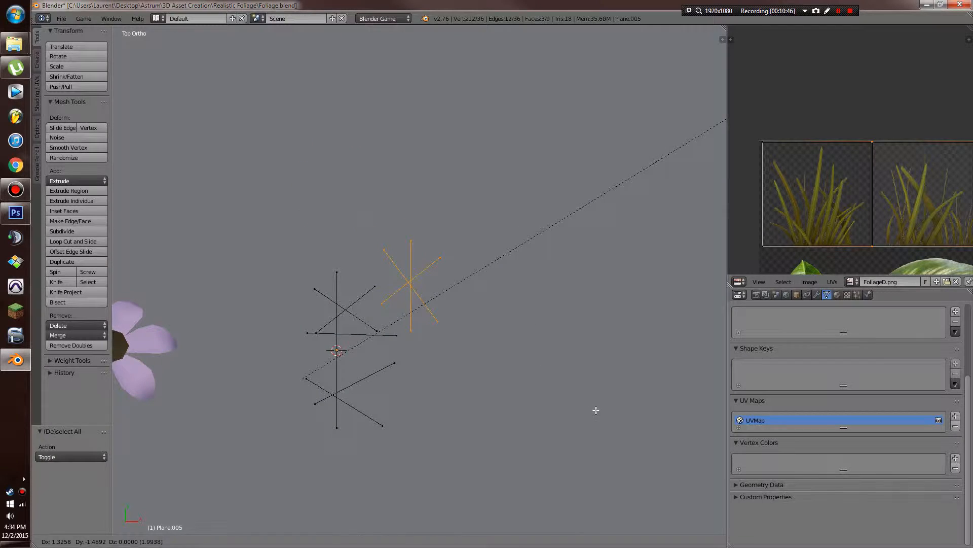
click(596, 410)
Select all three clumps, duplicate them beside the originals, rotate the copies, and shift them about 0.781 in X and 0.154 in Y
key(z)
key(c)
click(378, 363)
right_click(388, 334)
key(shift+d)
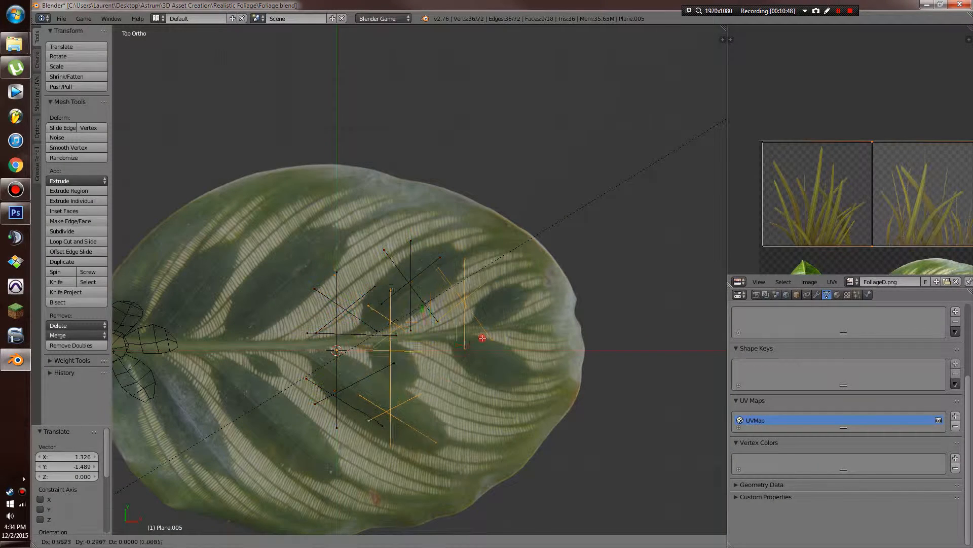
click(483, 339)
key(r)
click(301, 355)
key(g)
click(566, 351)
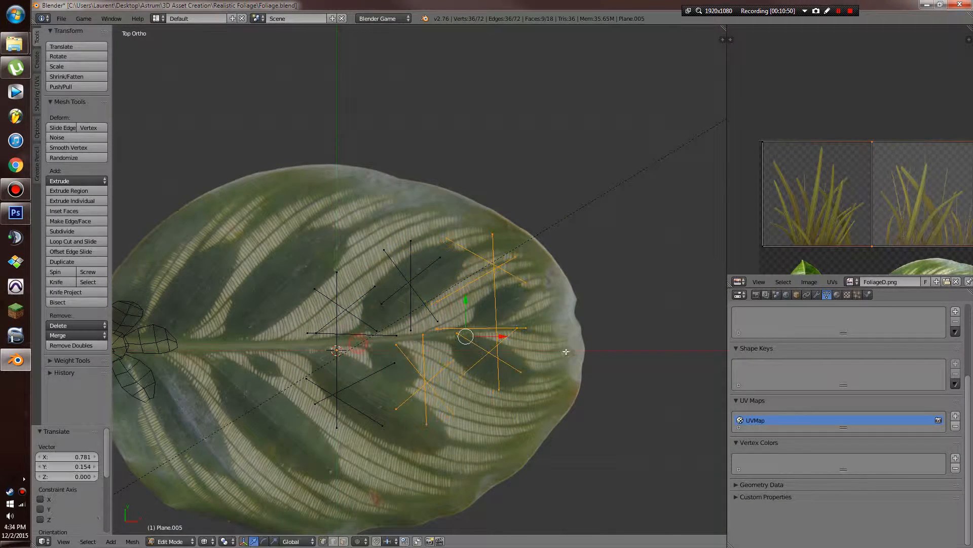
click(606, 360)
Duplicate the three copied clumps about 2.35 in X and 0.58 in Y, and rotate the new copies
scroll(585, 385, down, 2)
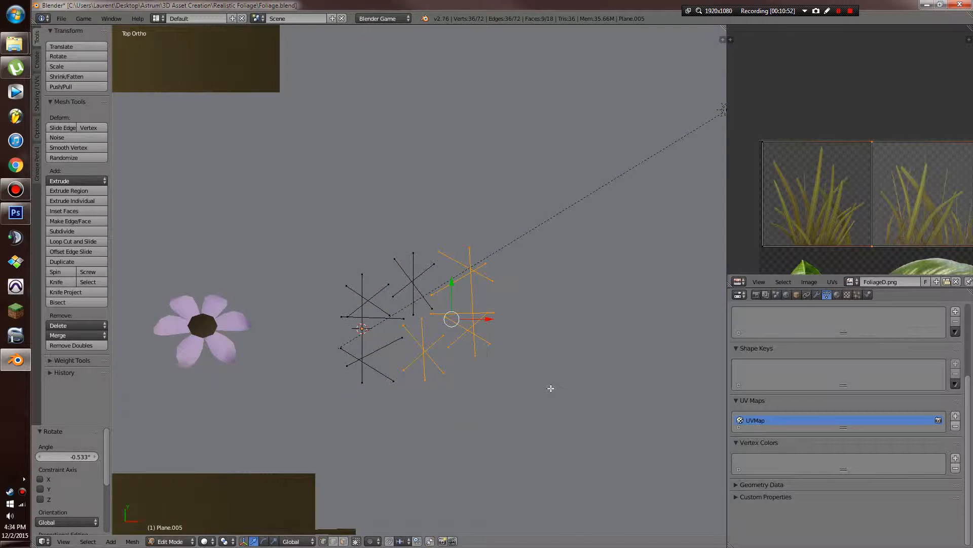
key(shift+d)
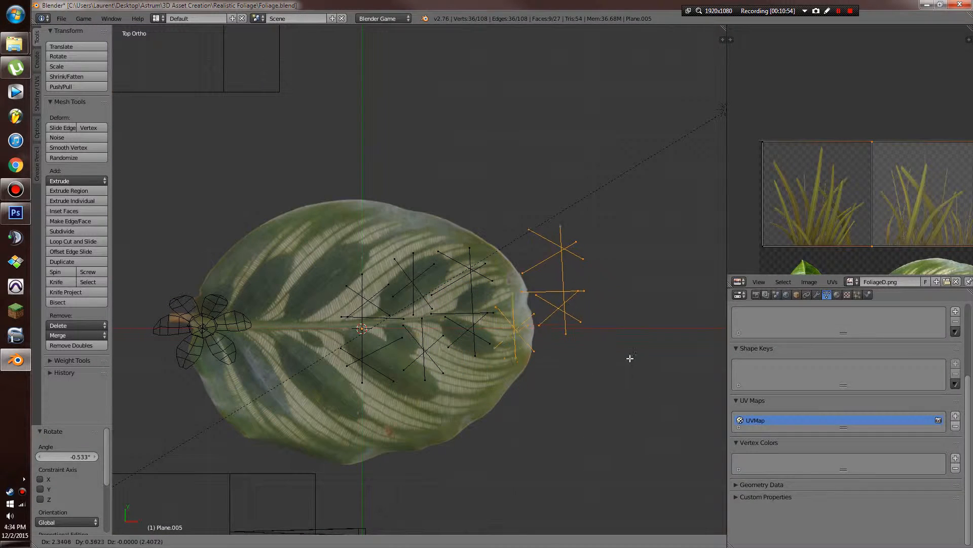
click(630, 358)
key(r)
click(604, 299)
Select all nine grass clumps and duplicate them about 0.61 in X and -3.39 in Y
key(a)
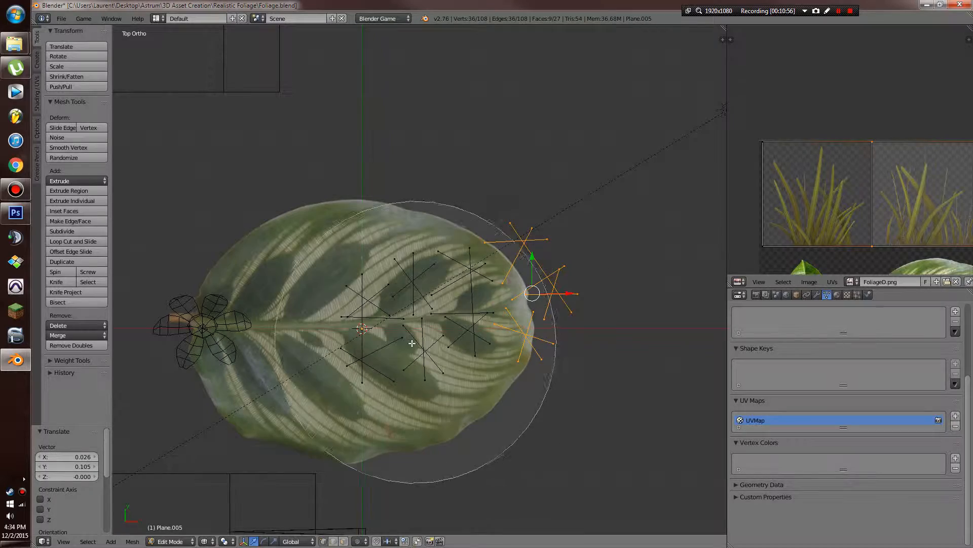
scroll(608, 293, down, 1)
key(shift+d)
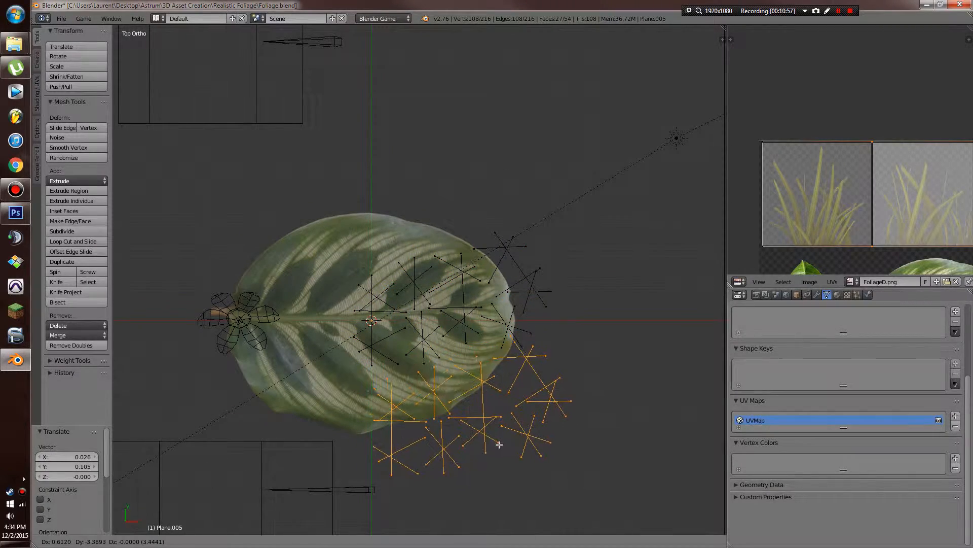
click(497, 444)
With textured shading on, rotate the duplicated grass block about -190° around Z and slide it horizontally against the original block
mouse_move(497, 444)
middle_down()
mouse_move(429, 364)
mouse_move(499, 337)
mouse_move(418, 360)
mouse_move(473, 367)
mouse_move(446, 426)
middle_up()
key(alt+z)
key(Tab)
key(Tab)
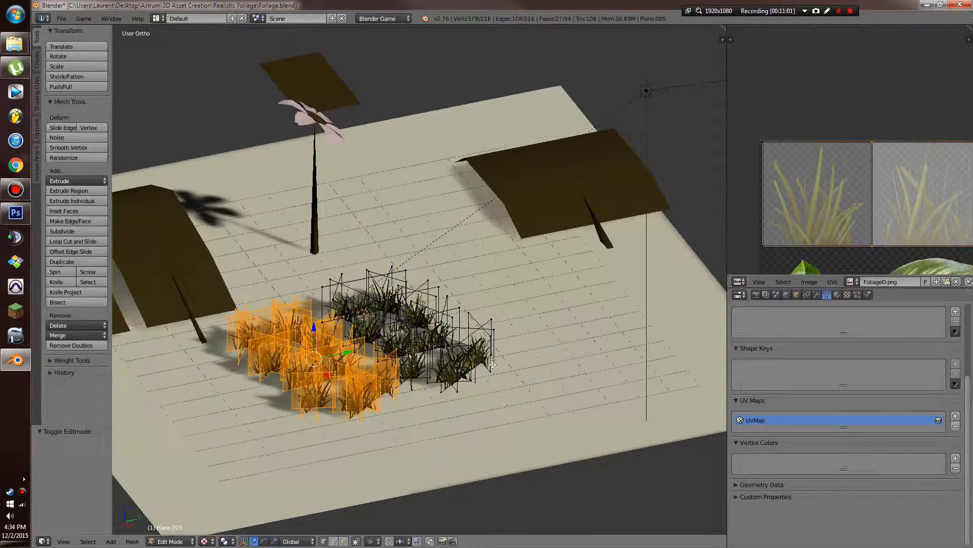
key(r)
key(z)
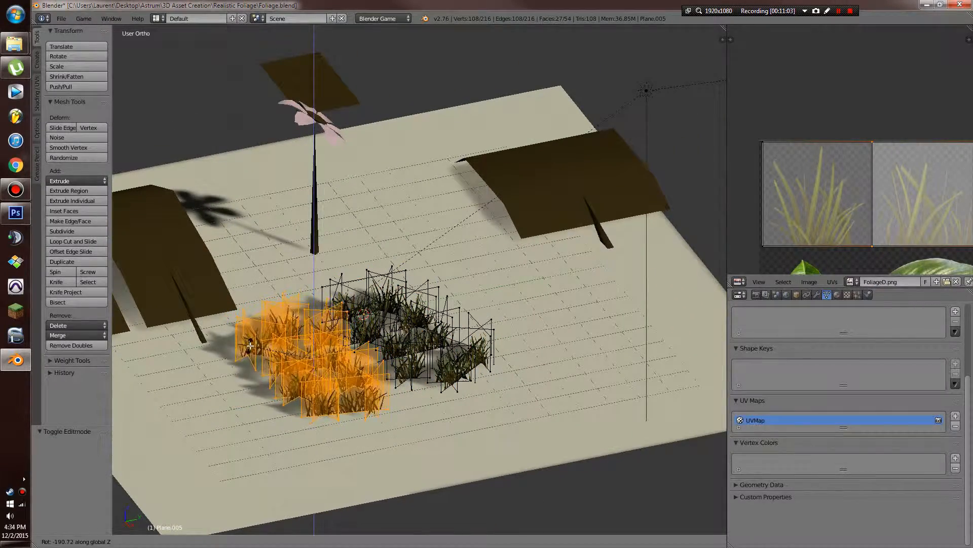
click(255, 349)
middle_drag(513, 374, 435, 395)
key(g)
key(shift+z)
click(507, 384)
Leave Edit Mode and save the Blender file over the existing version
key(Tab)
scroll(379, 362, up, 3)
key(ctrl+s)
click(379, 362)
Set the grass patch's origin to its geometry, move the patch horizontally to the ground's edge near the paired leaves, and deselect it
click(102, 156)
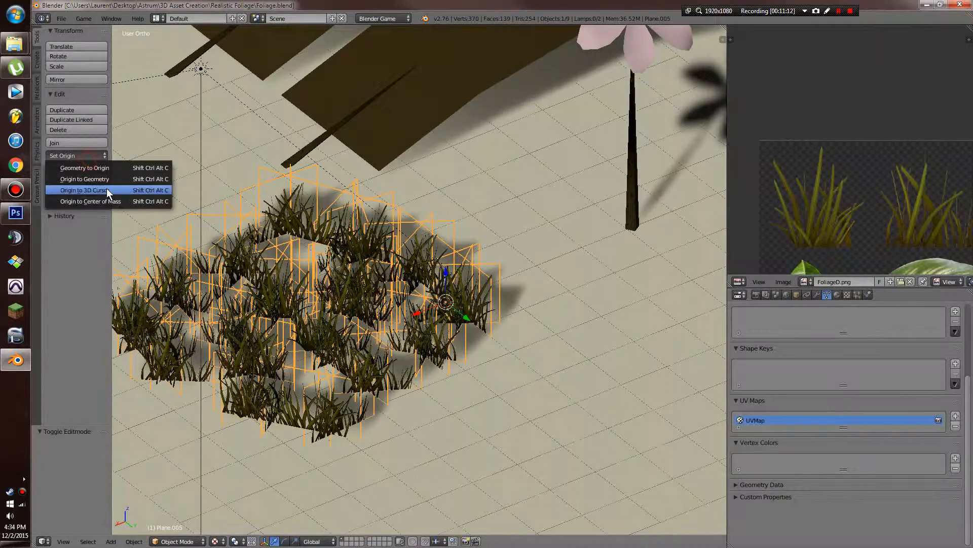
click(108, 178)
middle_drag(305, 243, 458, 261)
scroll(458, 261, down, 4)
middle_drag(412, 348, 389, 374)
scroll(393, 383, up, 3)
key(g)
key(shift+z)
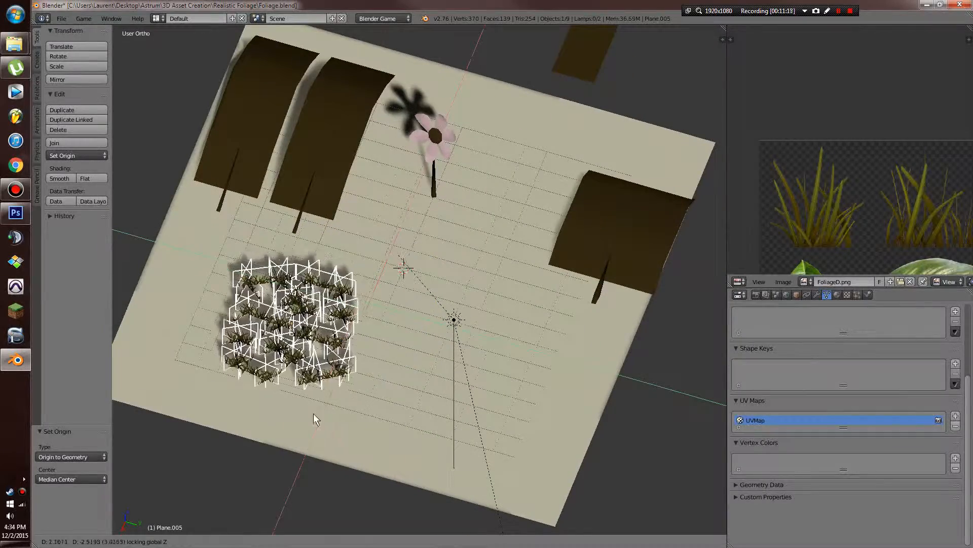
click(279, 411)
middle_drag(279, 411, 379, 370)
key(a)
scroll(380, 370, up, 3)
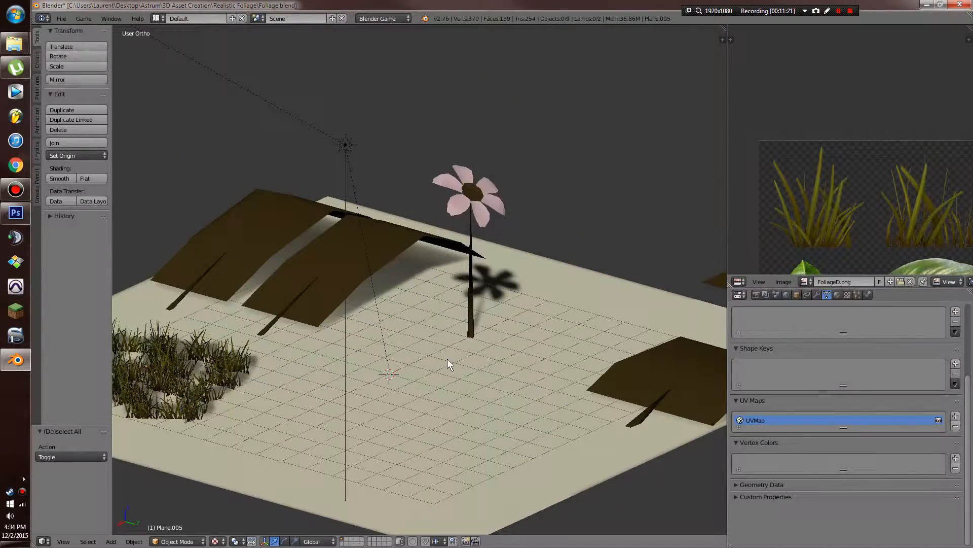
Scale the pink flower down uniformly to about 0.396 and save the Blender file over the existing version
key(ctrl+s)
middle_drag(457, 355, 461, 266)
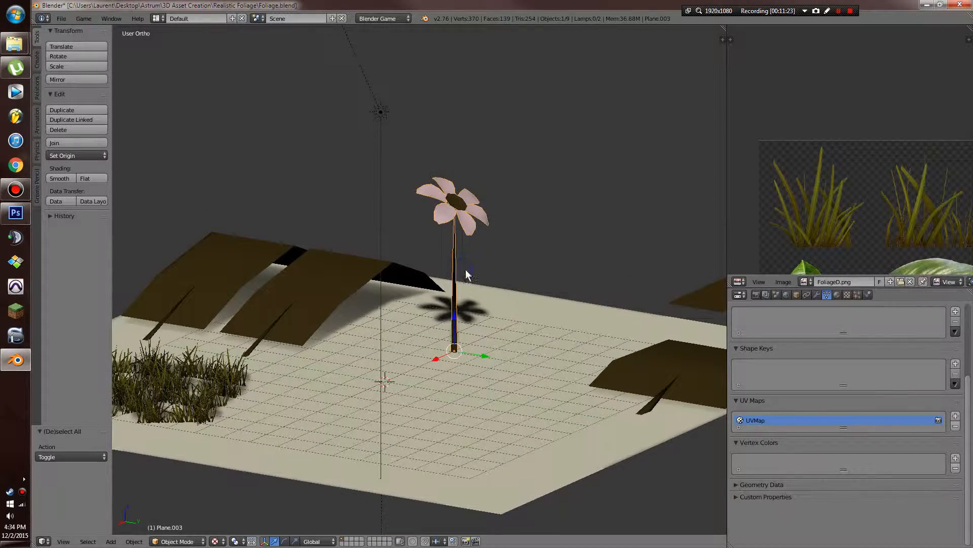
key(s)
click(508, 321)
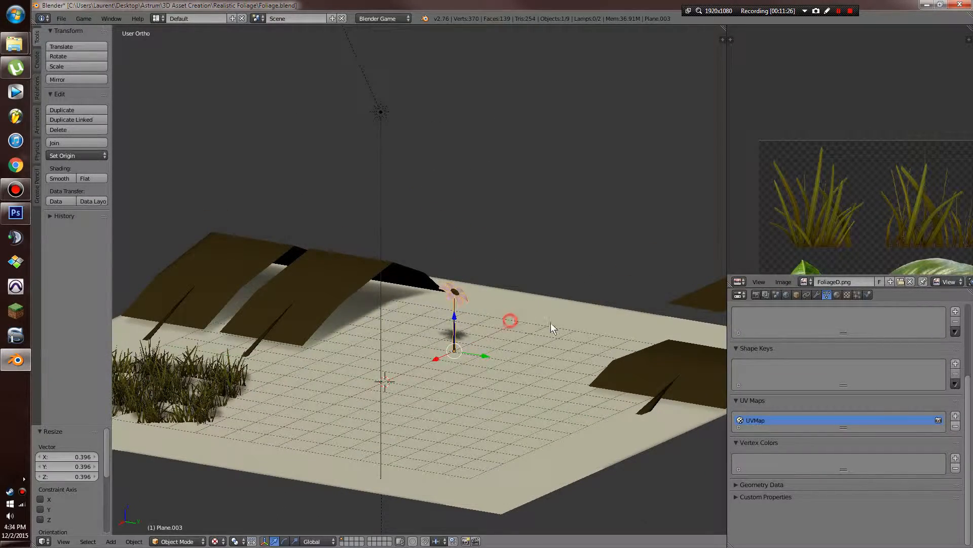
middle_drag(550, 326, 195, 340)
key(ctrl+s)
click(513, 336)
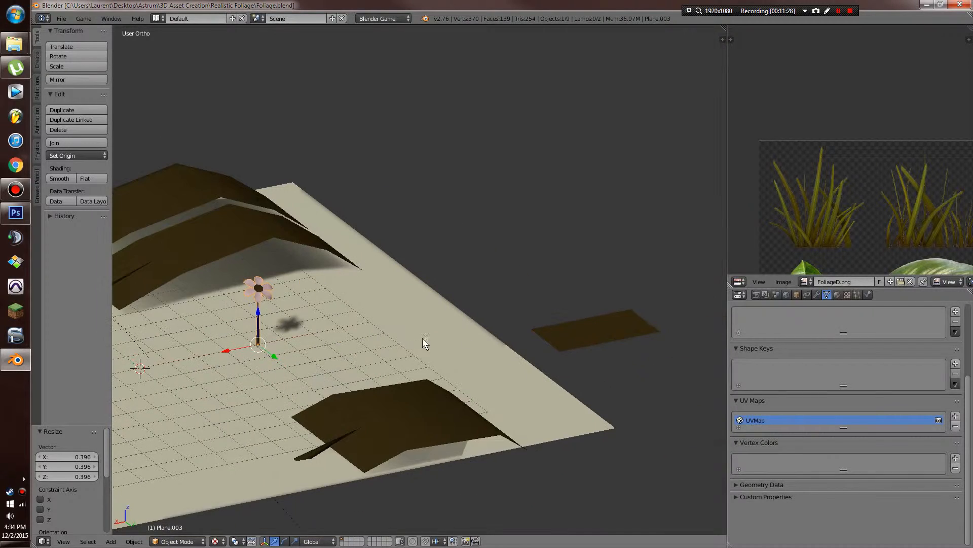
In Edit Mode with wireframe shading, select the pink flower's centre disc together with its linked faces, leaving the stem's base unselected
scroll(322, 312, up, 3)
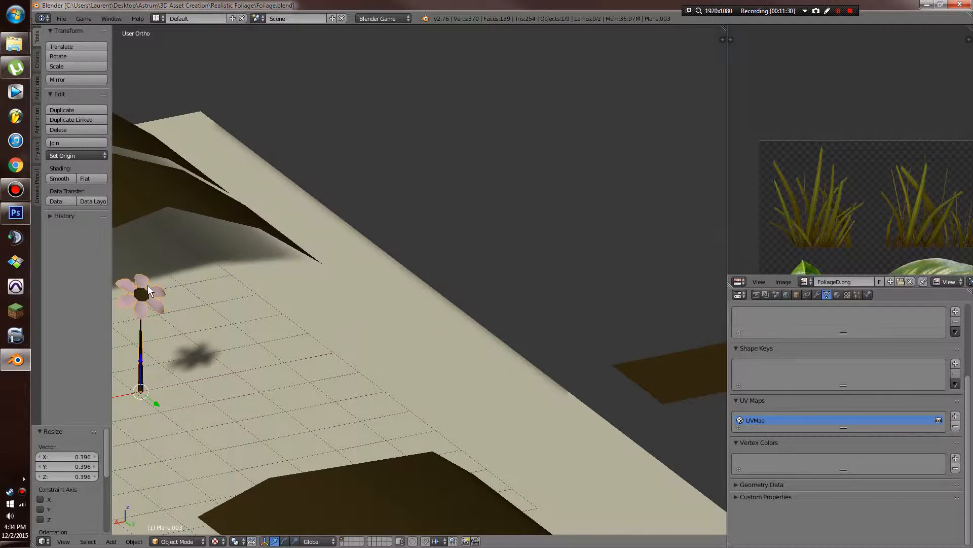
scroll(147, 290, up, 3)
key(Tab)
shift+middle_drag(145, 291, 481, 302)
scroll(385, 337, up, 2)
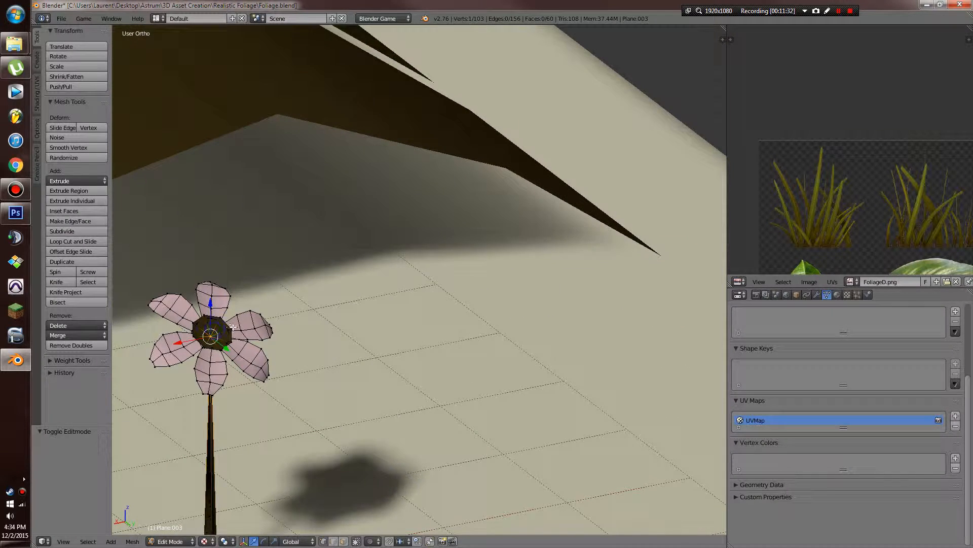
key(ctrl+l)
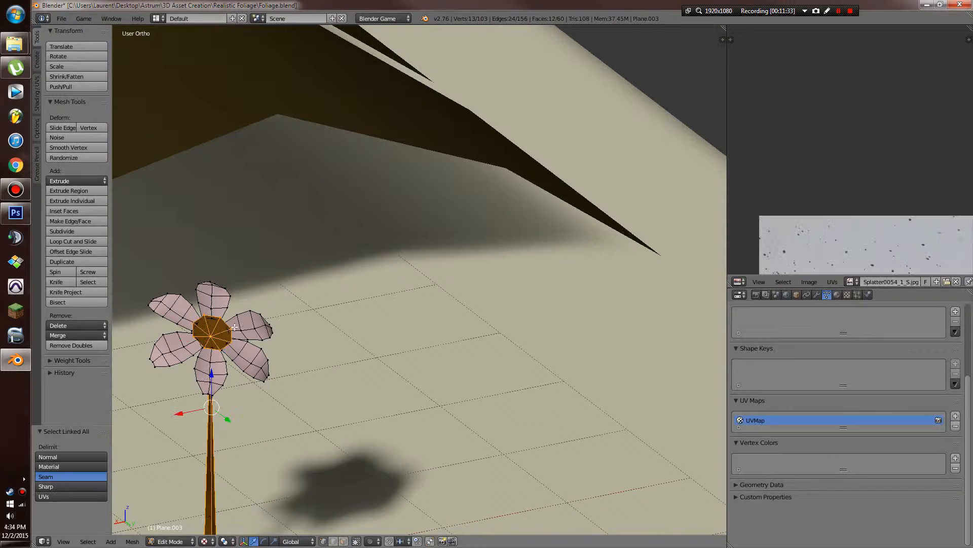
click(837, 295)
key(z)
scroll(414, 397, down, 4)
key(c)
scroll(323, 452, up, 4)
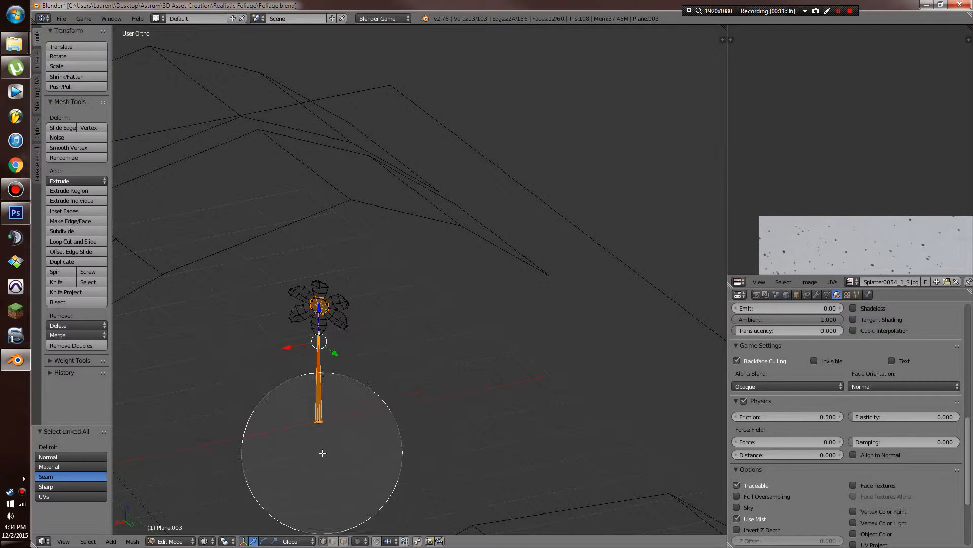
middle_click(323, 453)
right_click(323, 452)
Add a third material slot to the flower, load the Foliage material and assign it to the centre disc
scroll(323, 452, up, 4)
scroll(799, 375, up, 11)
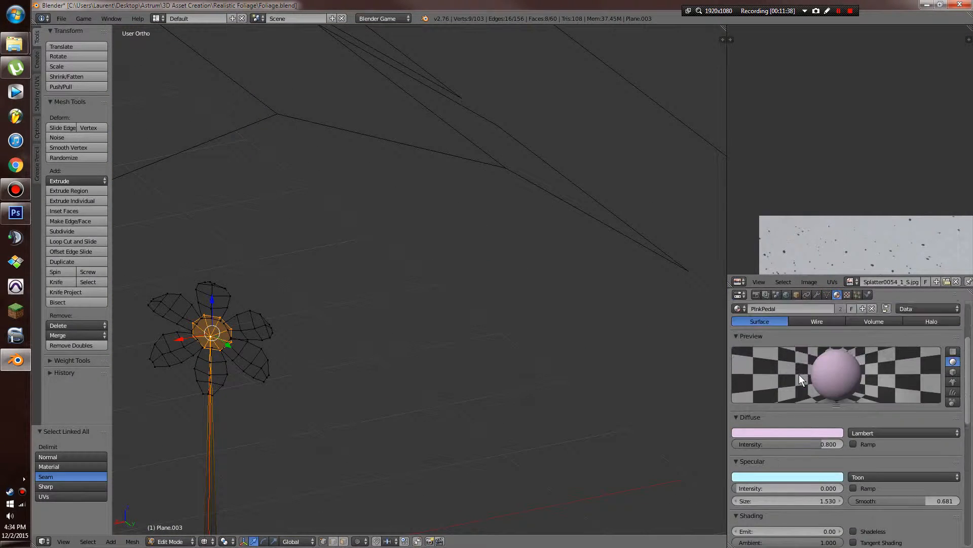
scroll(799, 375, up, 5)
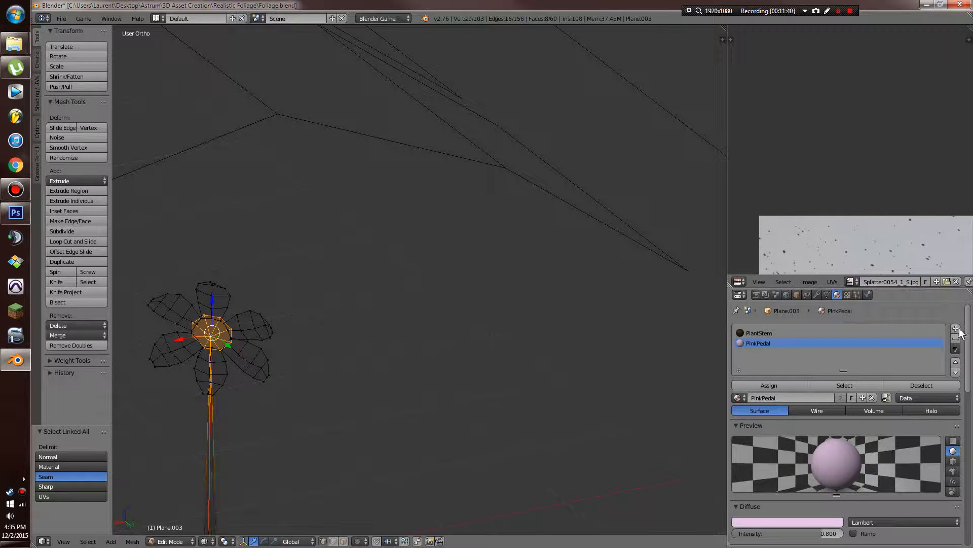
click(955, 329)
click(739, 399)
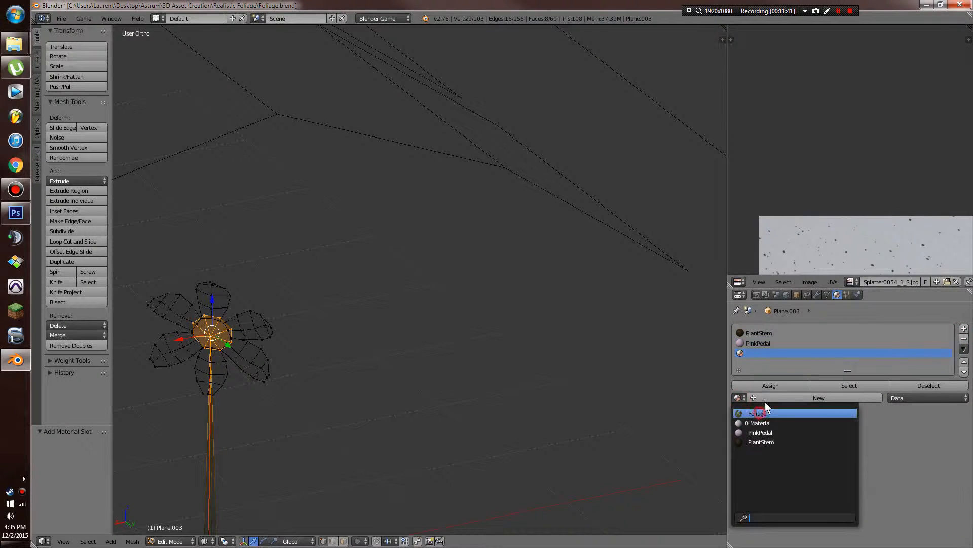
click(758, 413)
click(769, 386)
key(z)
Assign the FoliageD.png image to the centre disc's faces for UV mapping
scroll(474, 290, down, 2)
scroll(883, 205, down, 7)
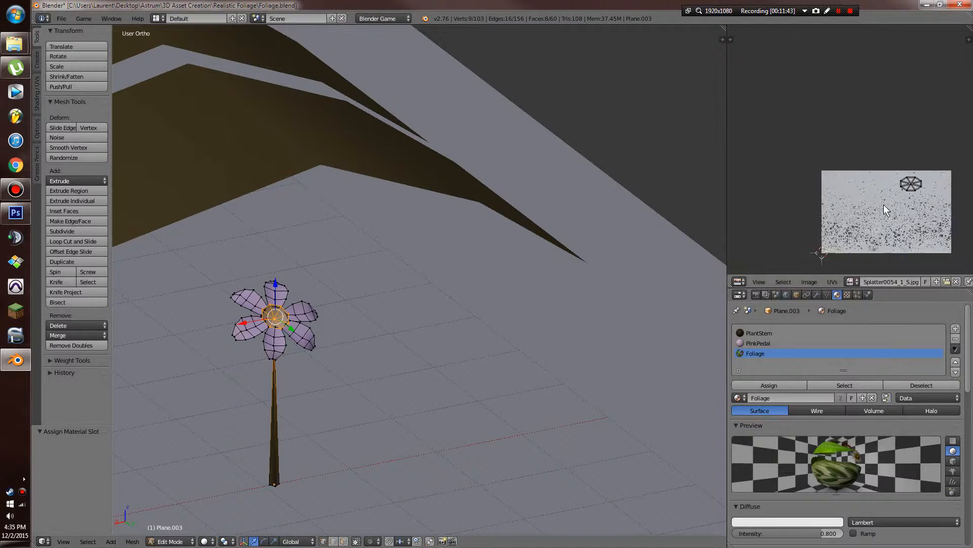
scroll(884, 204, up, 2)
click(851, 281)
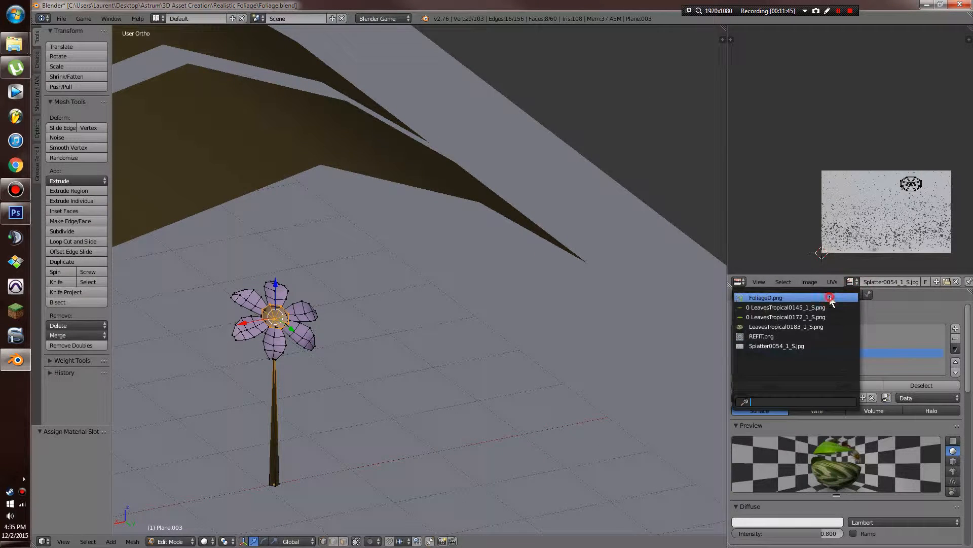
click(830, 298)
scroll(892, 192, up, 3)
Move and scale the centre disc's UVs to fit the yellow centre of the white-petalled flower in the atlas
key(a)
key(g)
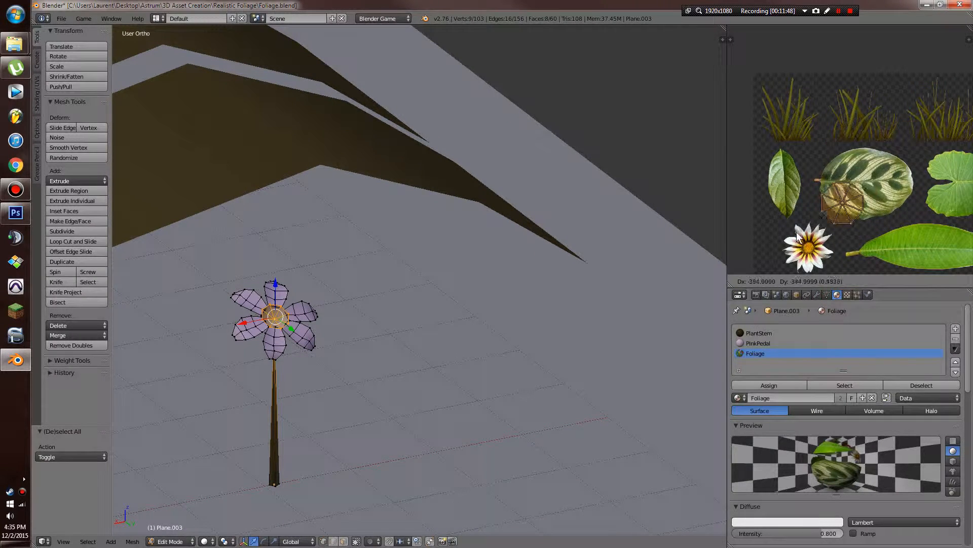
click(799, 238)
scroll(811, 243, up, 3)
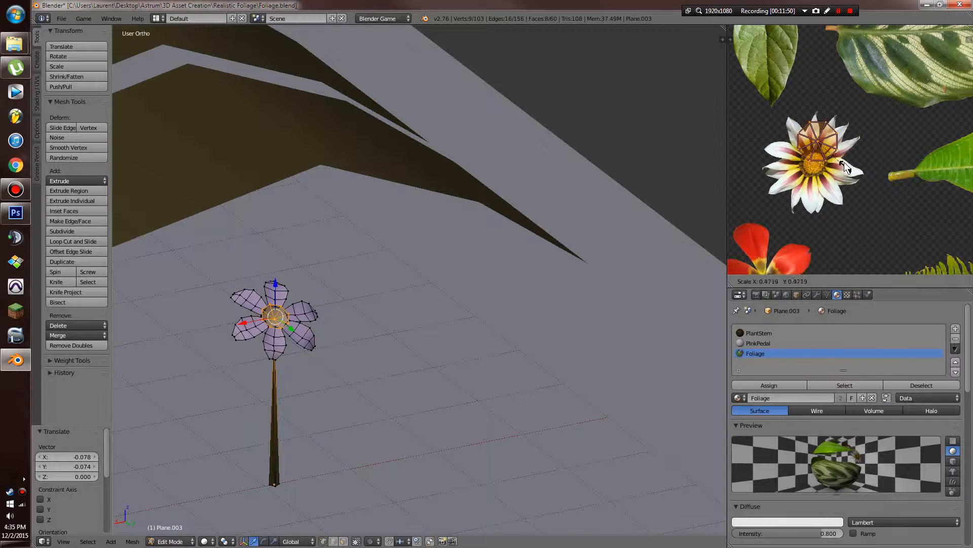
scroll(857, 154, up, 3)
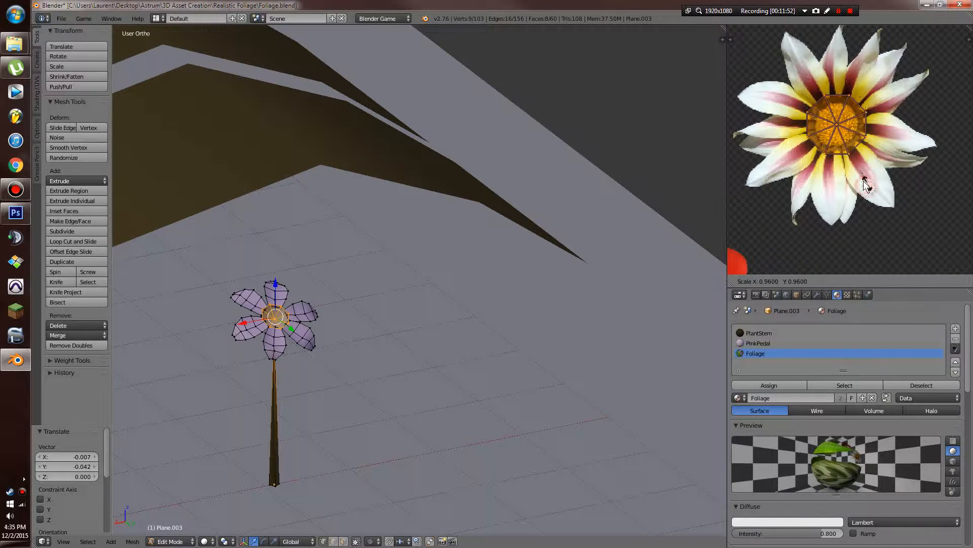
click(848, 172)
key(s)
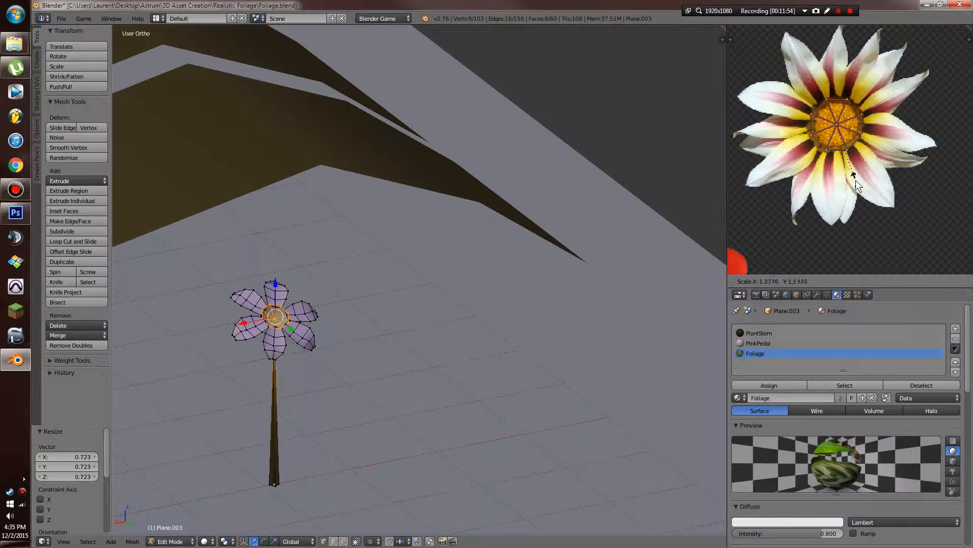
click(856, 180)
Turn on textured shading and shrink the centre disc's UVs so the dark rim disappears from the flower's centre
key(Tab)
middle_drag(521, 215, 471, 228)
key(alt+z)
scroll(472, 228, up, 4)
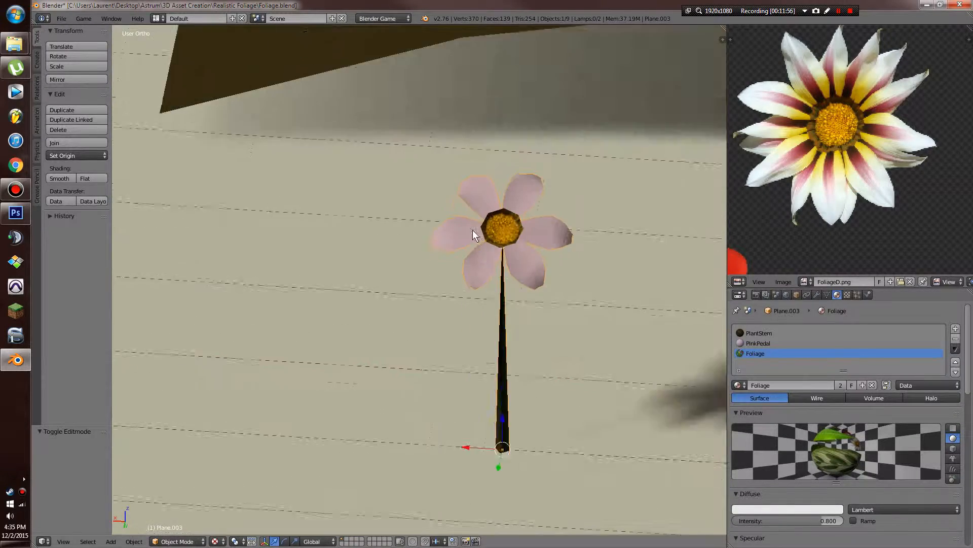
key(Tab)
scroll(612, 223, up, 4)
key(s)
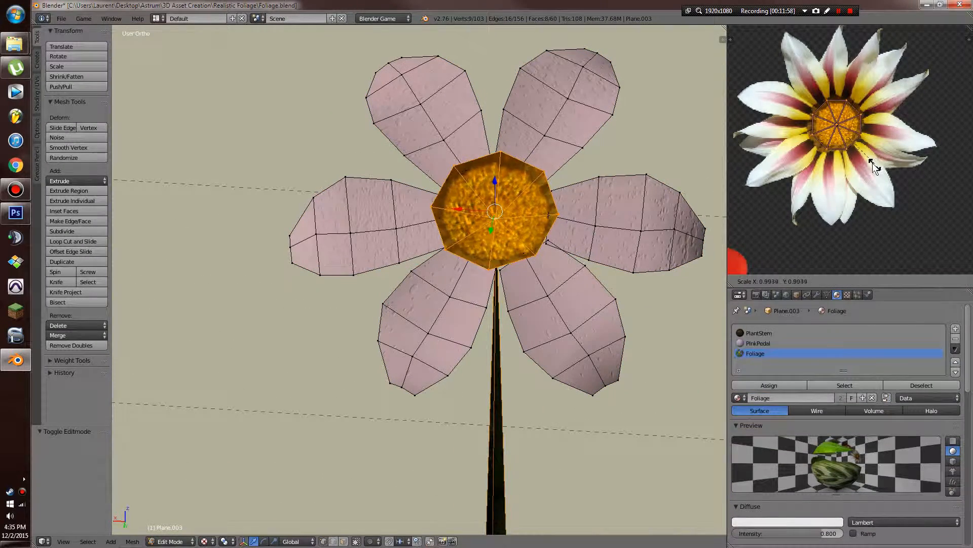
click(867, 159)
key(Tab)
middle_drag(480, 231, 512, 230)
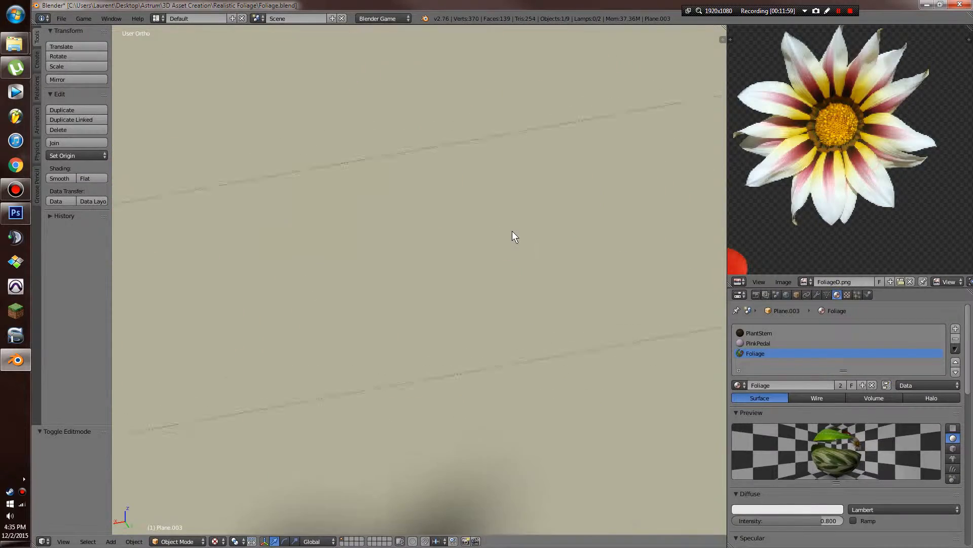
scroll(507, 233, down, 7)
shift+middle_drag(445, 243, 549, 242)
scroll(550, 242, up, 3)
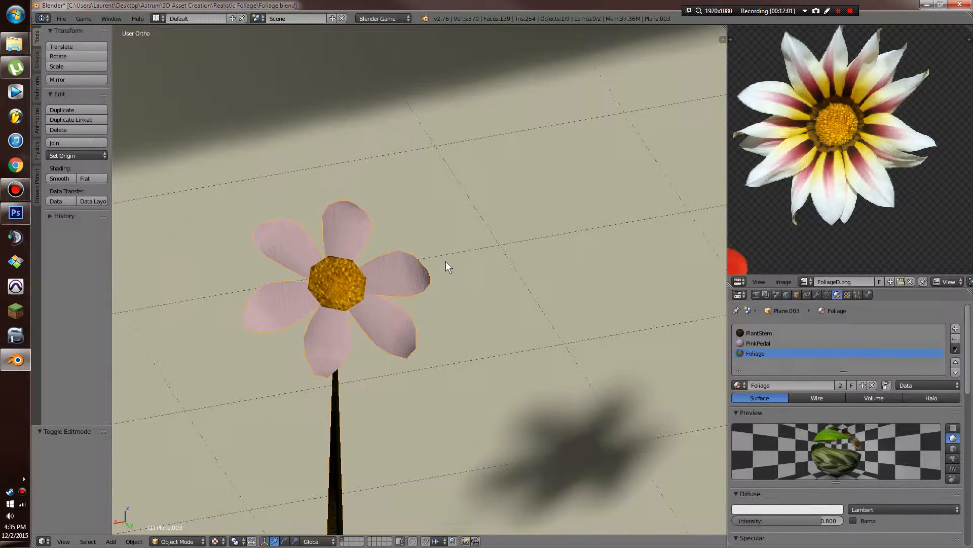
Enlarge the centre disc's UVs by about 1.2 to bring back a dark rim, and leave Edit Mode
shift+middle_drag(445, 261, 529, 267)
scroll(529, 267, up, 3)
key(Tab)
key(s)
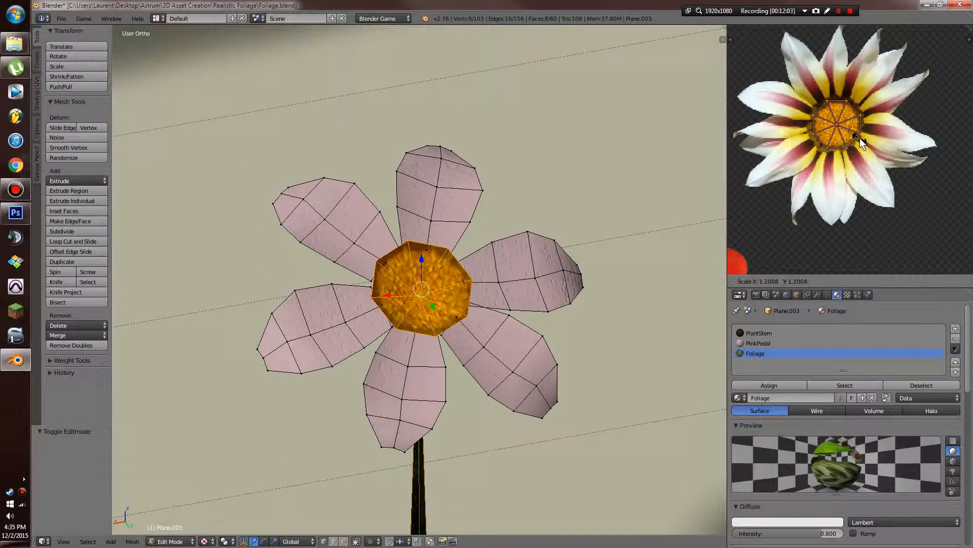
click(860, 138)
key(Tab)
scroll(509, 223, down, 4)
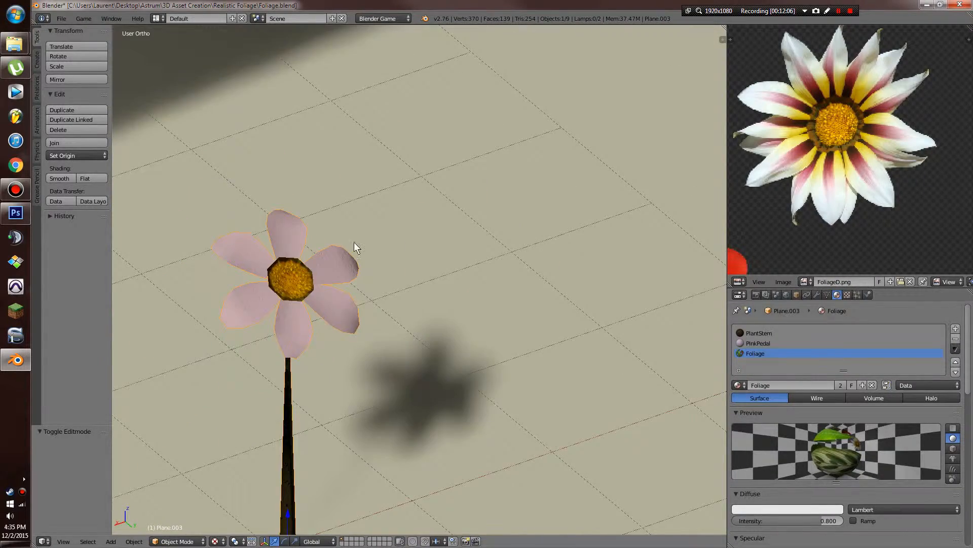
scroll(368, 245, up, 6)
middle_drag(368, 246, 333, 253)
scroll(332, 254, down, 8)
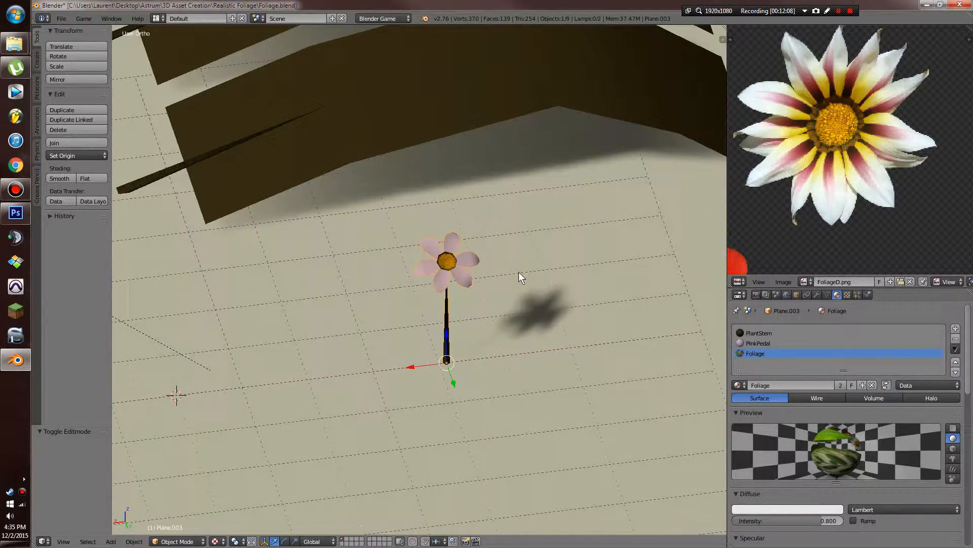
Select the loose flat plane floating beyond the ground's edge and delete the whole object
scroll(447, 327, up, 1)
shift+middle_drag(519, 272, 487, 312)
scroll(446, 327, down, 5)
key(Tab)
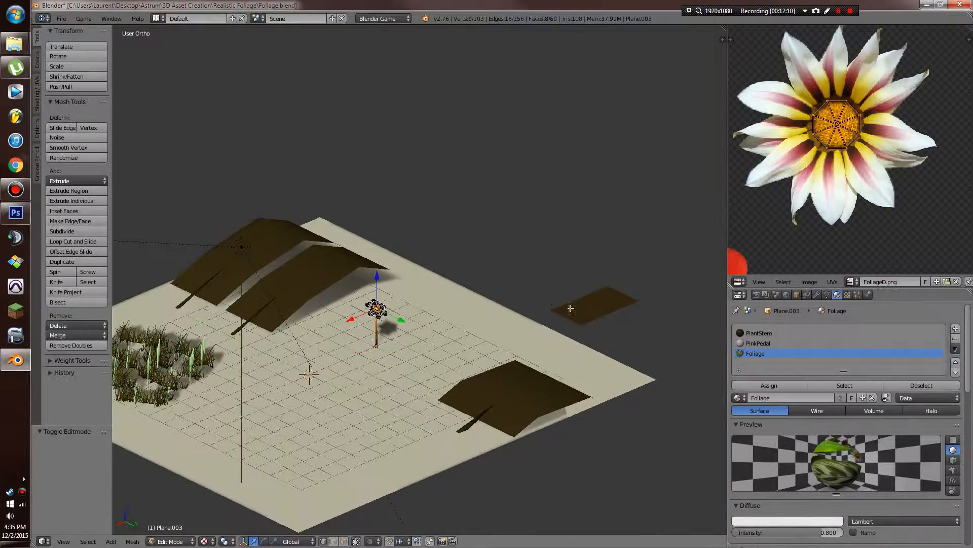
key(Tab)
right_click(593, 315)
key(Tab)
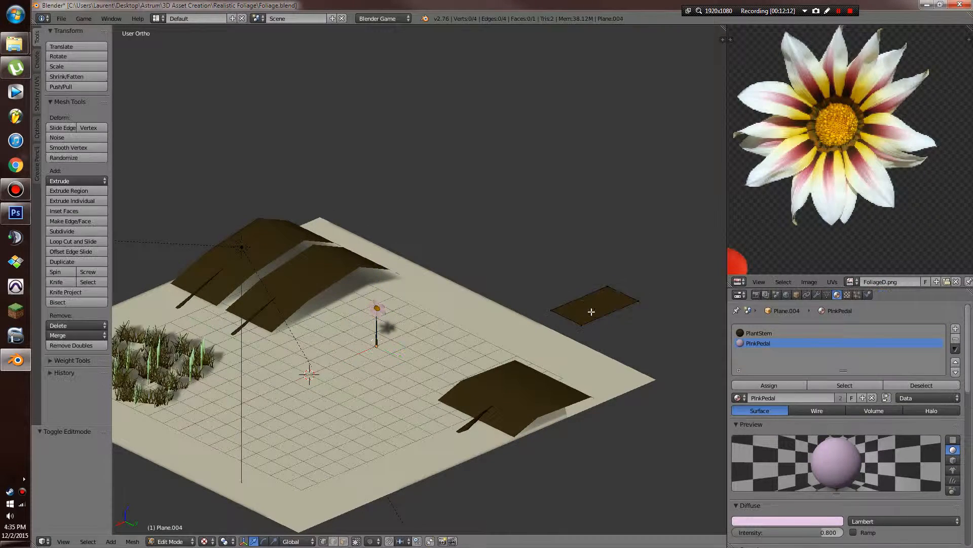
key(x)
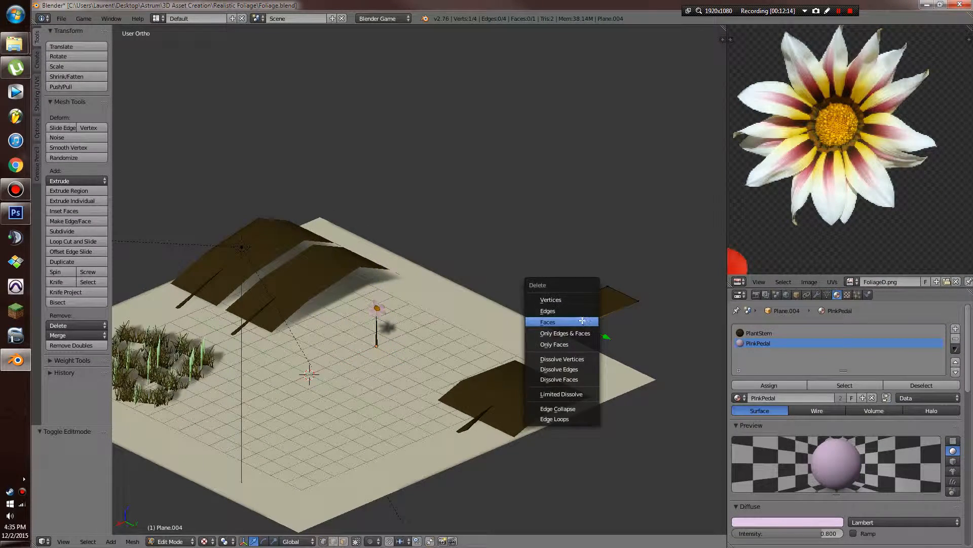
key(Escape)
key(Tab)
key(x)
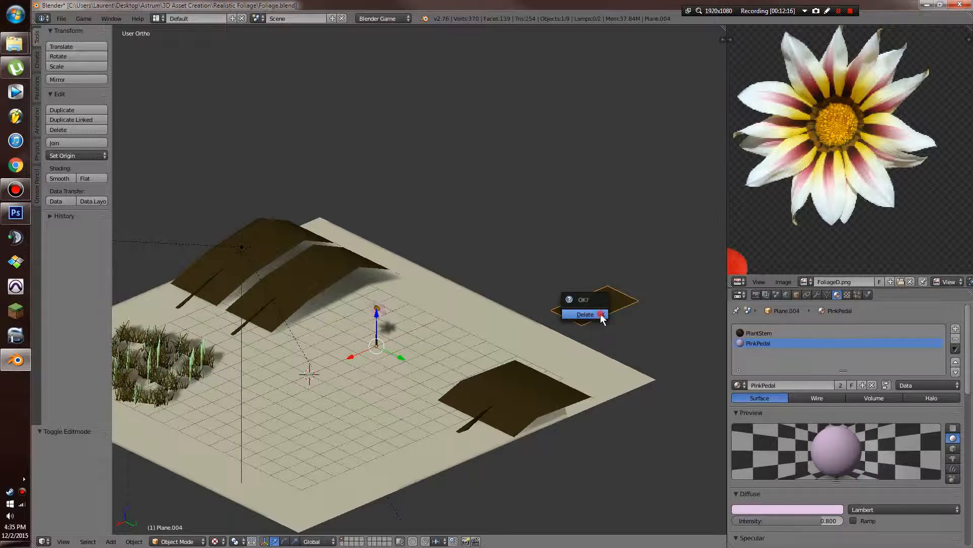
click(601, 314)
Select the pink flower and snap the 3D cursor to its origin at the stem's base
middle_drag(448, 343, 400, 352)
scroll(405, 357, up, 4)
right_click(410, 361)
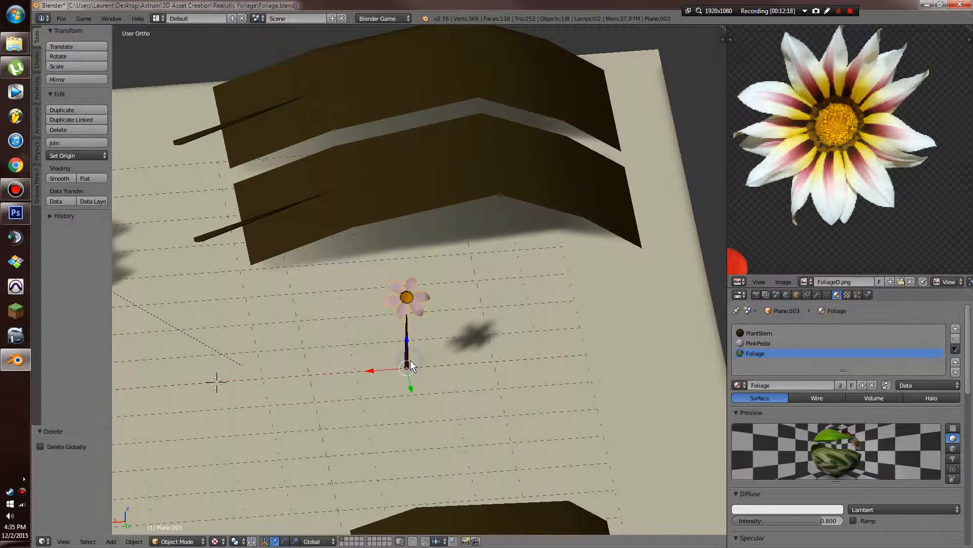
key(shift+s)
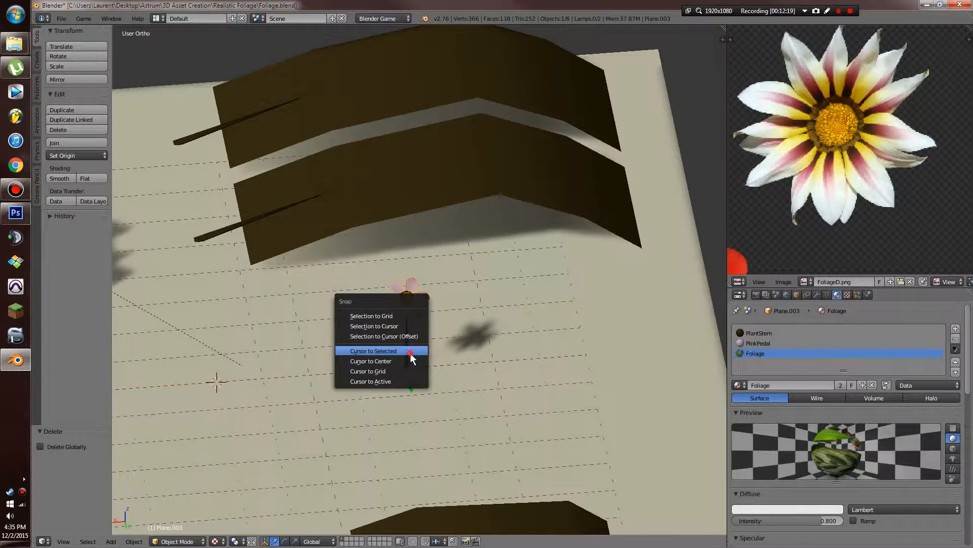
click(410, 352)
Add a plane with radius 1 inside the flower's mesh at the base of the stem
key(shift+a)
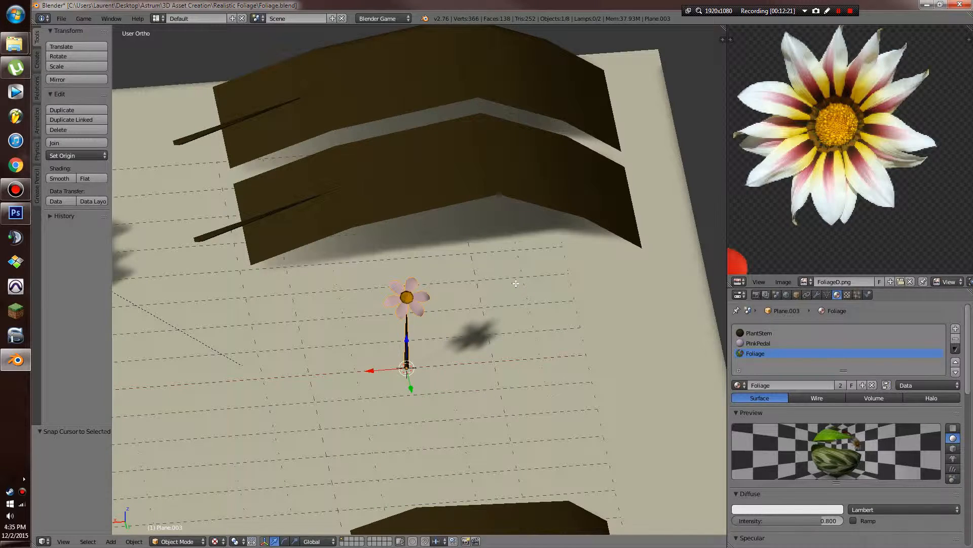
key(Tab)
key(shift+a)
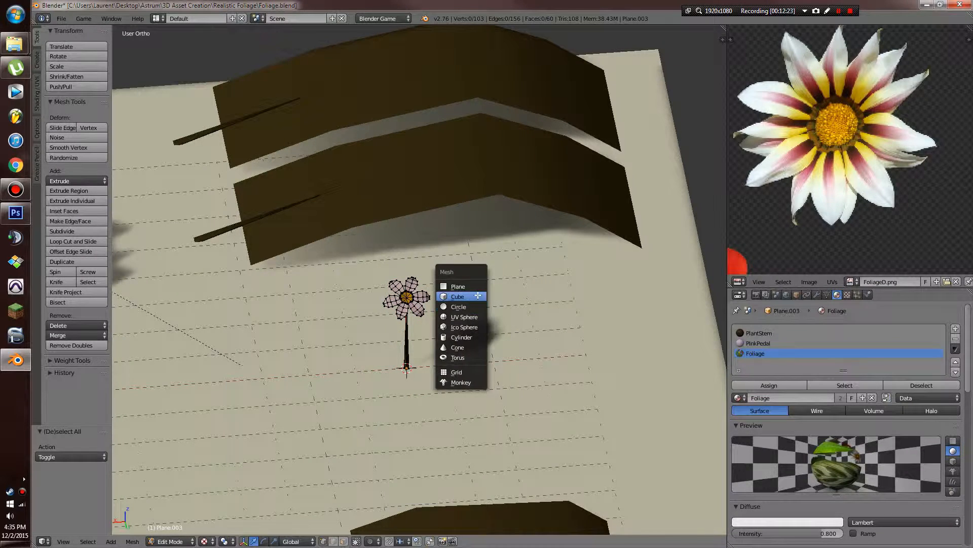
click(479, 282)
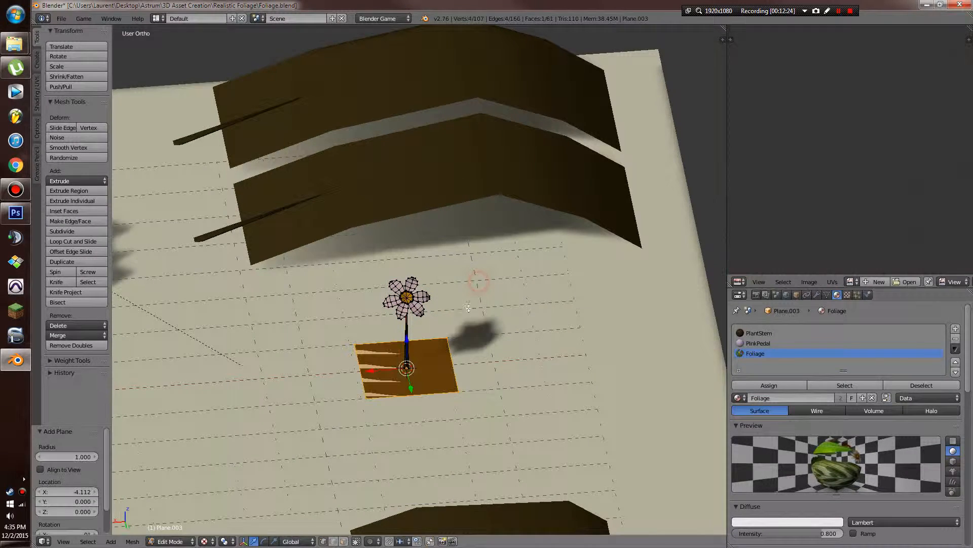
key(s)
right_click(503, 365)
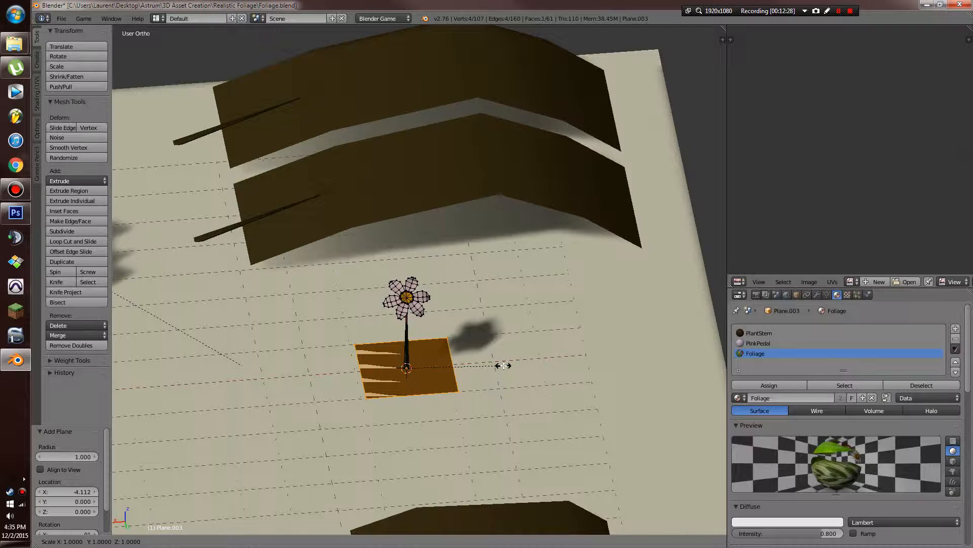
click(464, 362)
Unwrap the new plane at the stem's base
middle_drag(464, 361, 531, 363)
key(ctrl+l)
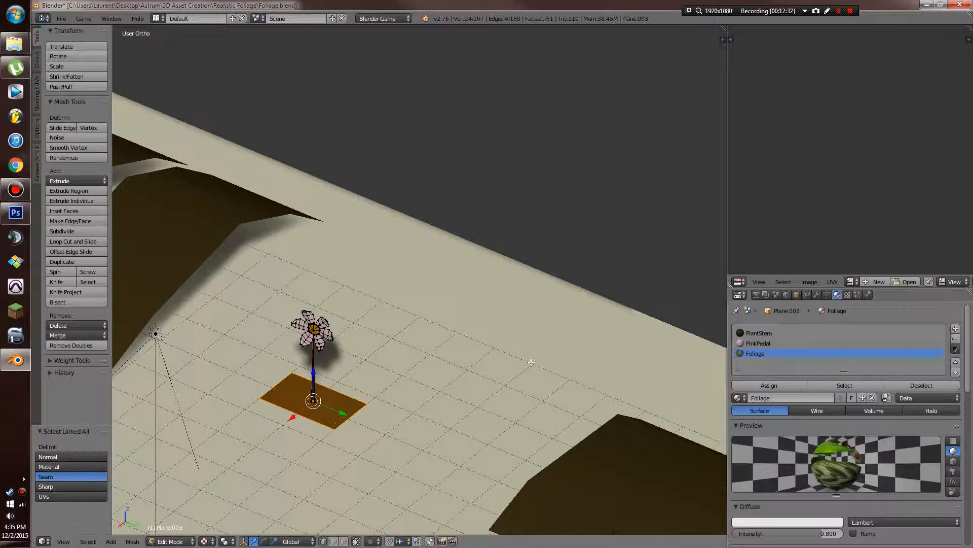
key(u)
click(469, 355)
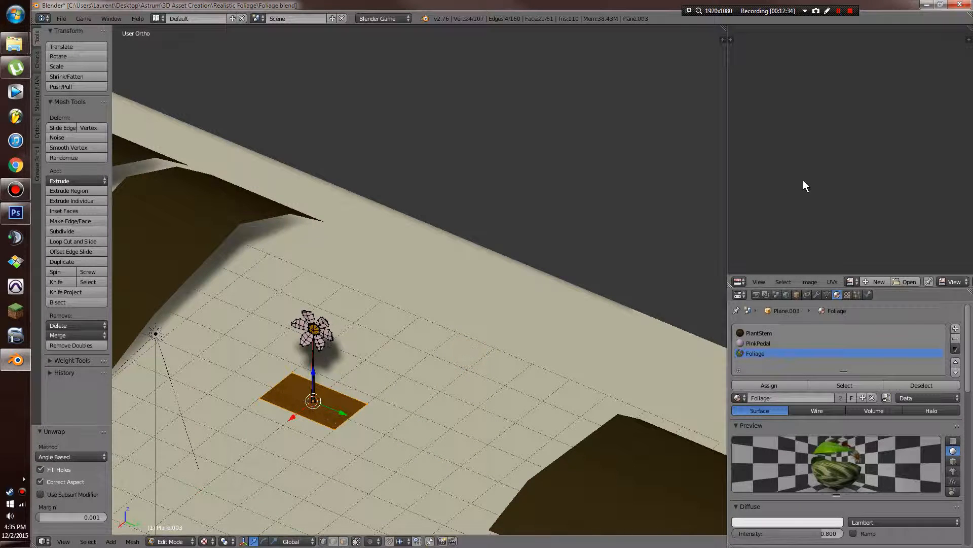
Select all of the new plane's UVs and load the FoliageD.png atlas behind them
key(a)
click(850, 282)
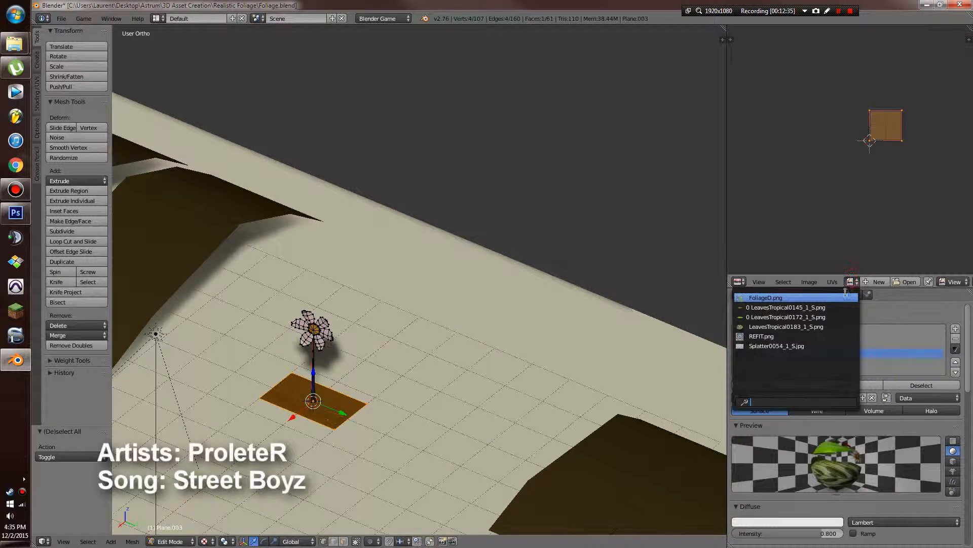
click(845, 296)
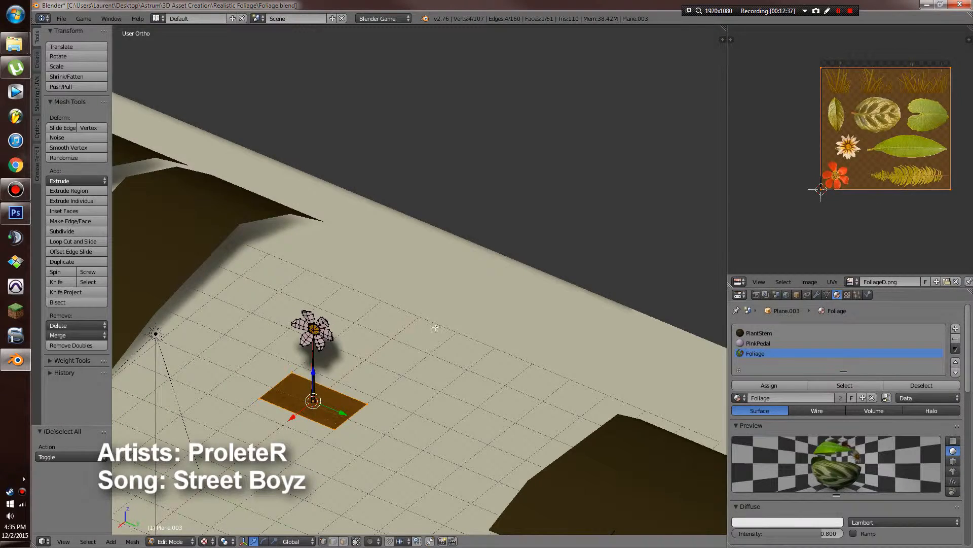
Raise the plane from the stem's base by about 0.75 along Z
middle_drag(436, 327, 422, 353)
key(g)
click(418, 328)
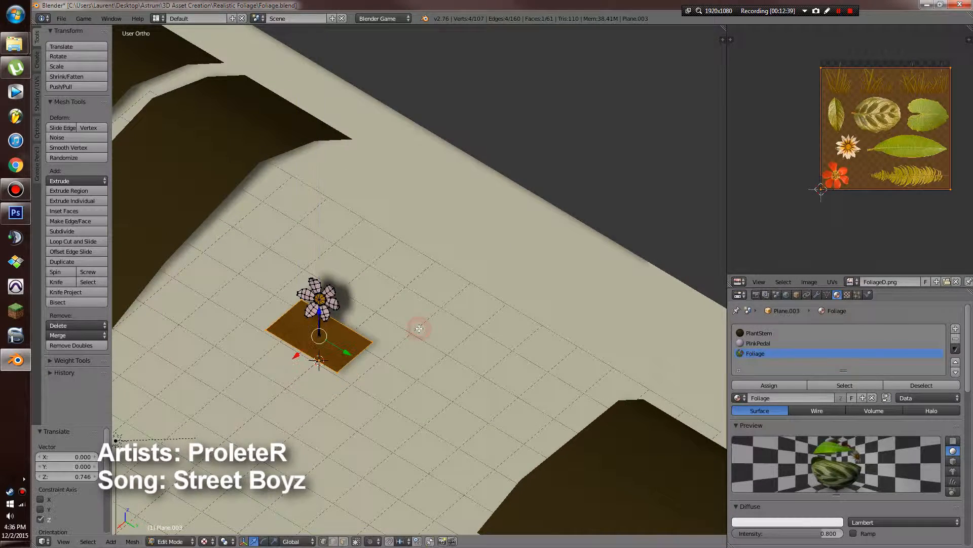
Unwrap the plane again with its UVs scaled to about 0.48, and assign it the Foliage material
key(u)
click(326, 331)
scroll(784, 190, up, 3)
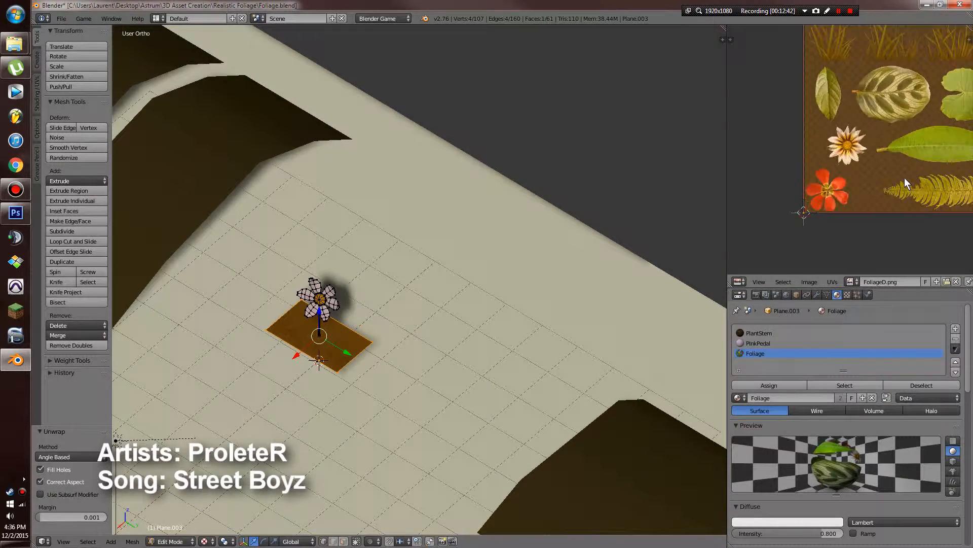
key(s)
click(876, 183)
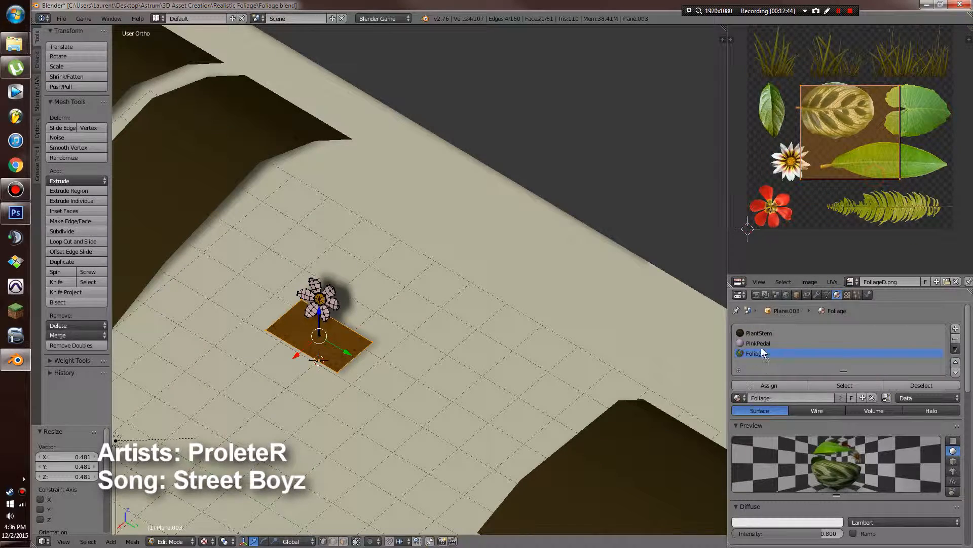
click(760, 386)
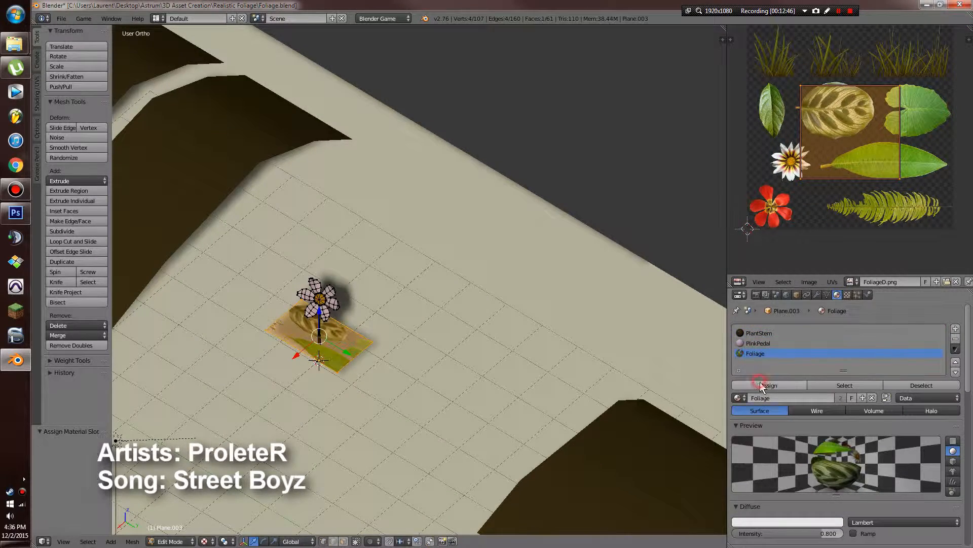
Rotate the UVs 90° and move them so their upper-left corner frames the small upright leaf in the atlas
scroll(877, 184, up, 1)
middle_drag(868, 142, 910, 166)
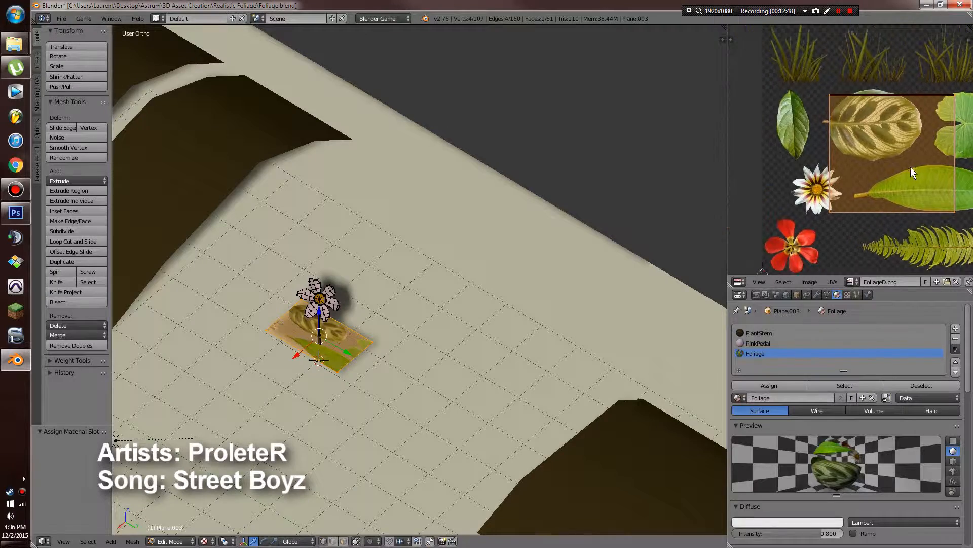
key(g)
click(850, 150)
text(r90)
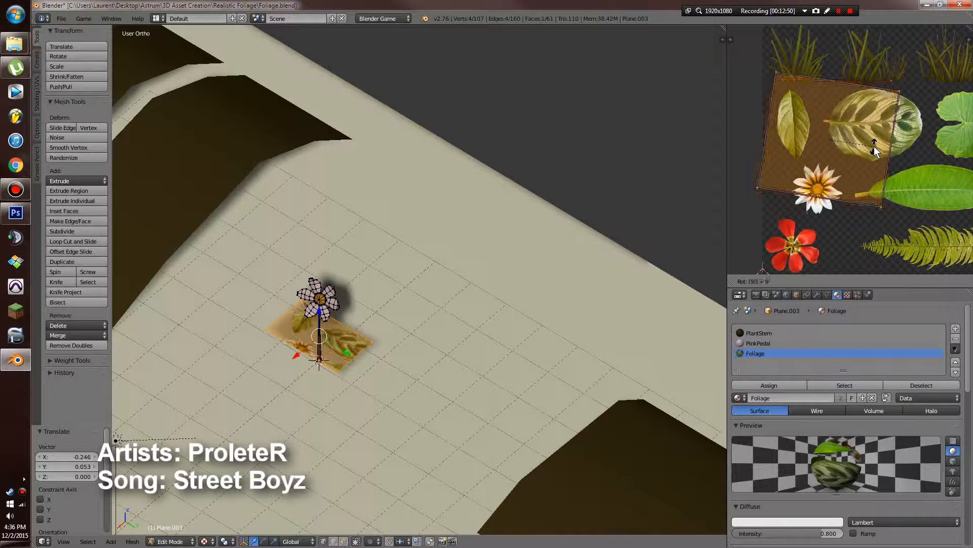
key(Return)
scroll(896, 131, up, 2)
key(g)
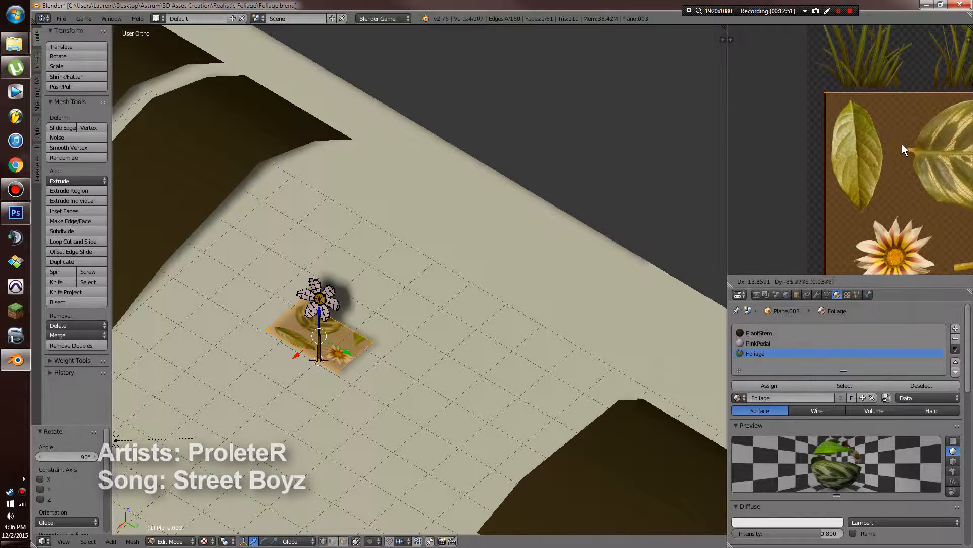
click(902, 144)
key(c)
middle_click(823, 97)
right_click(824, 96)
key(g)
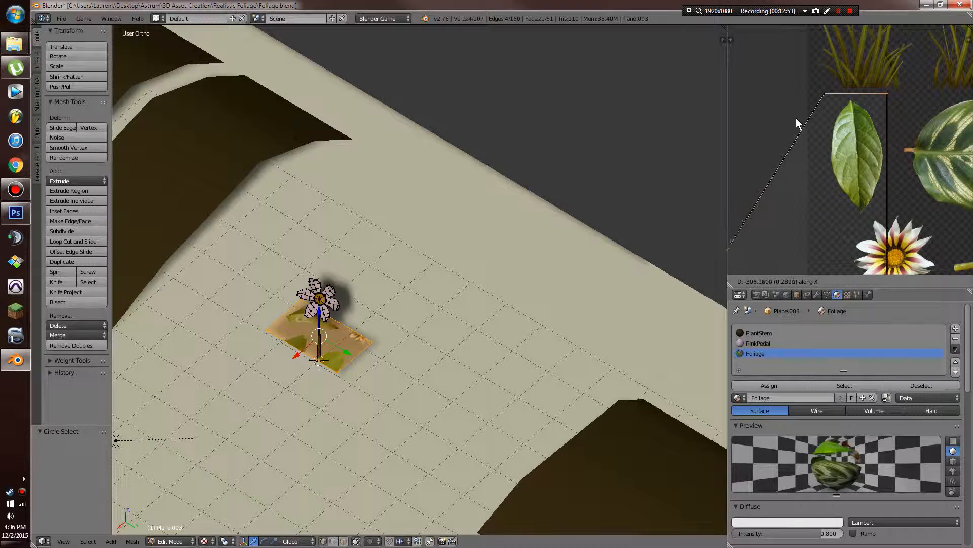
click(801, 123)
scroll(802, 123, down, 4)
Move only the right-hand UV vertices inward along X by about 0.22 to fit the small leaf's width
key(a)
key(a)
key(c)
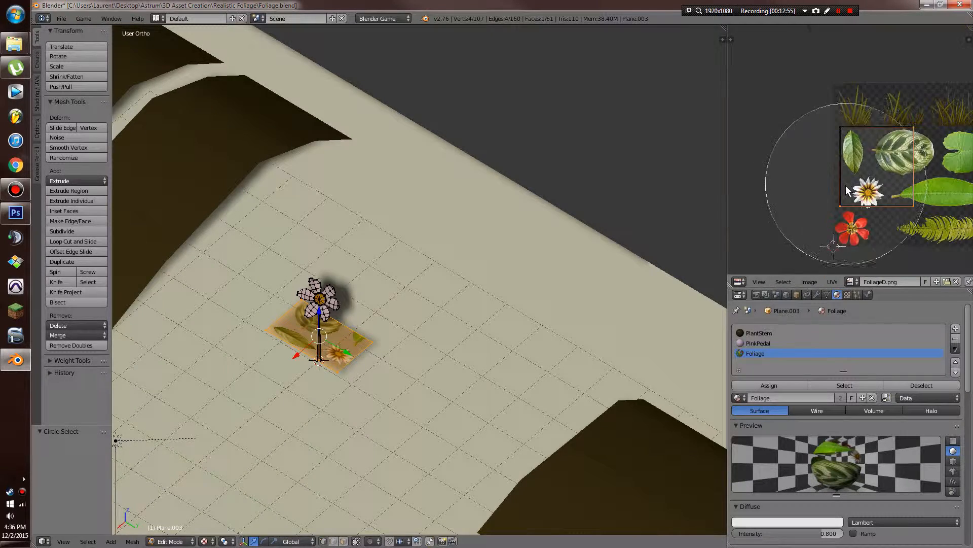
middle_click(786, 171)
right_click(786, 171)
scroll(935, 121, up, 4)
key(g)
key(x)
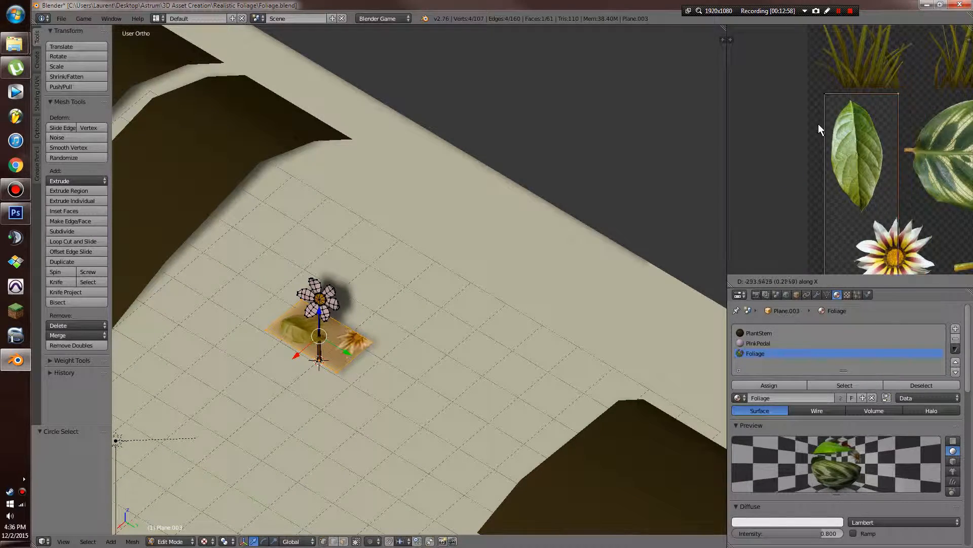
click(819, 123)
Raise the lower UV vertices along Y by about 0.18 so the UVs end just below the small leaf's tip
key(c)
middle_click(890, 113)
right_click(890, 114)
key(g)
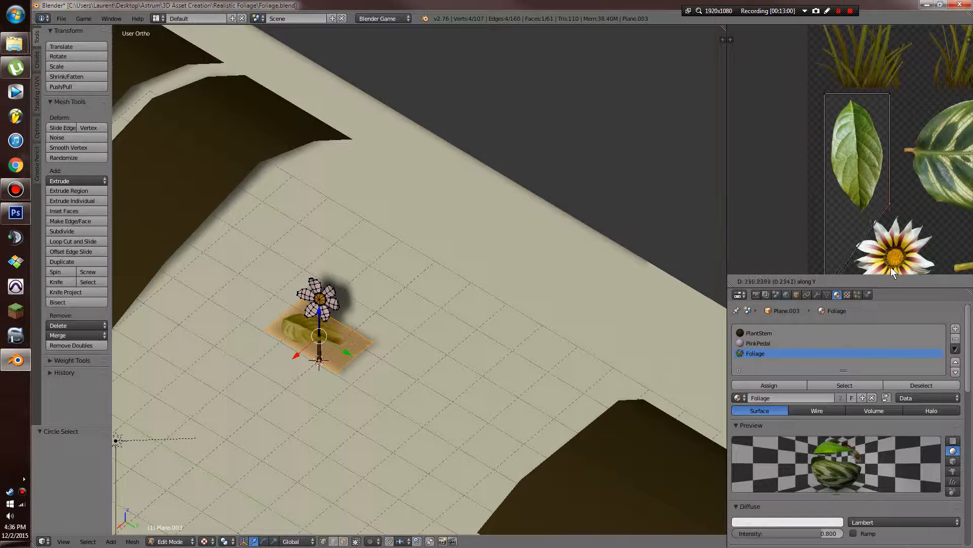
click(890, 268)
scroll(862, 226, down, 3)
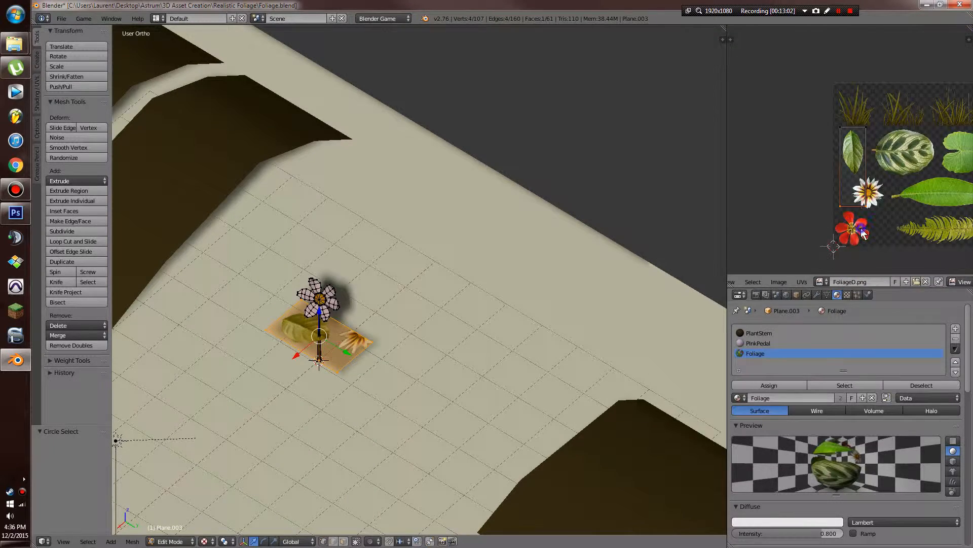
scroll(863, 232, up, 5)
key(g)
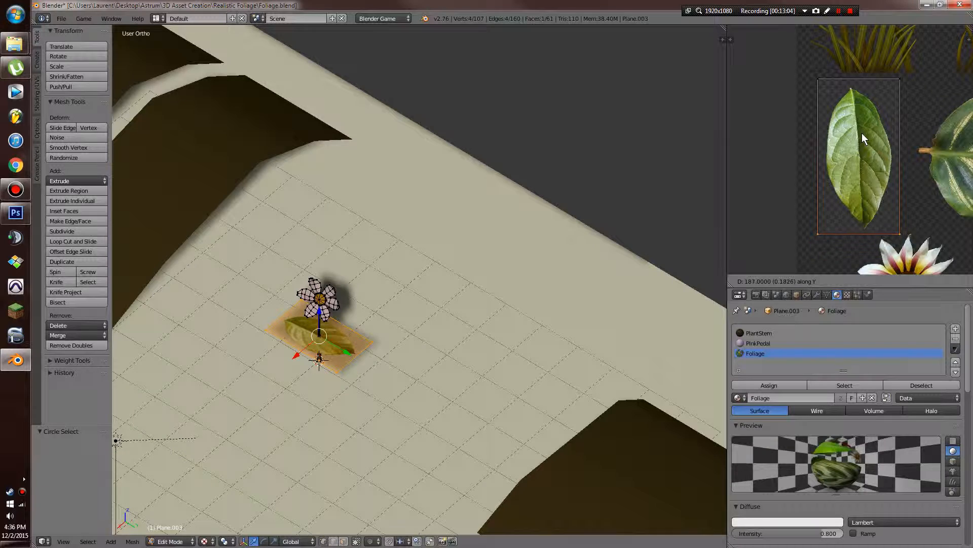
click(862, 135)
key(g)
key(y)
click(862, 134)
Lower the upper two UV vertices slightly along Y to fit the leaf's upper end, and leave mesh editing
key(a)
key(c)
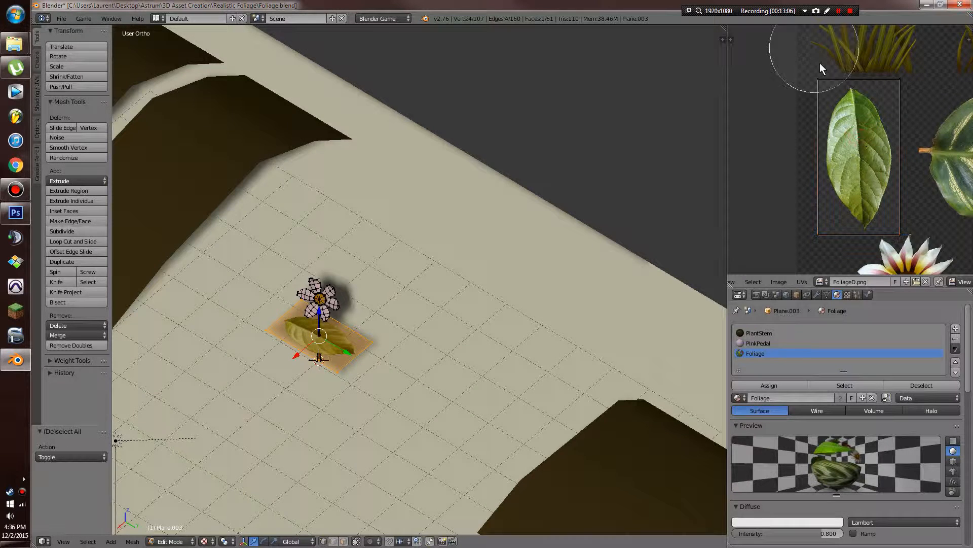
drag(834, 93, 892, 91)
right_click(893, 92)
key(g)
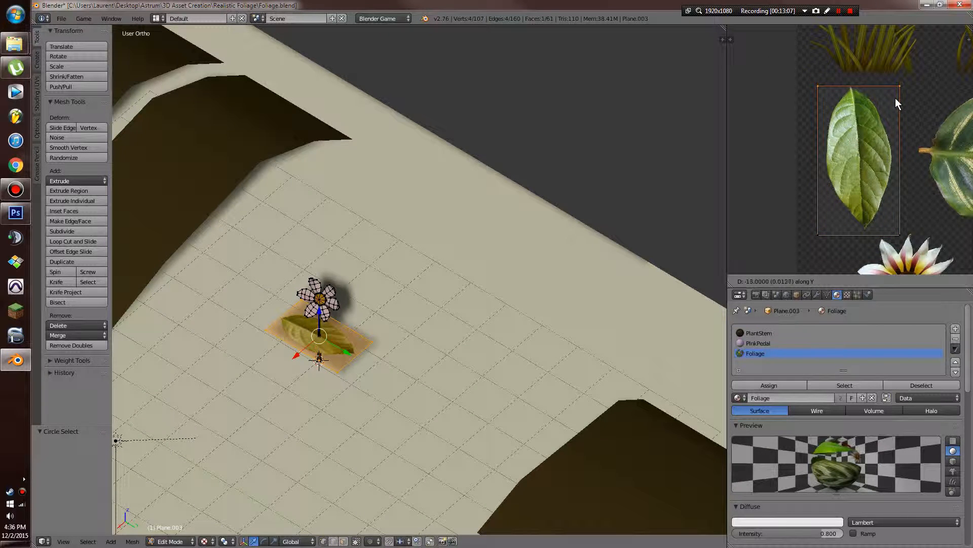
click(896, 101)
key(Tab)
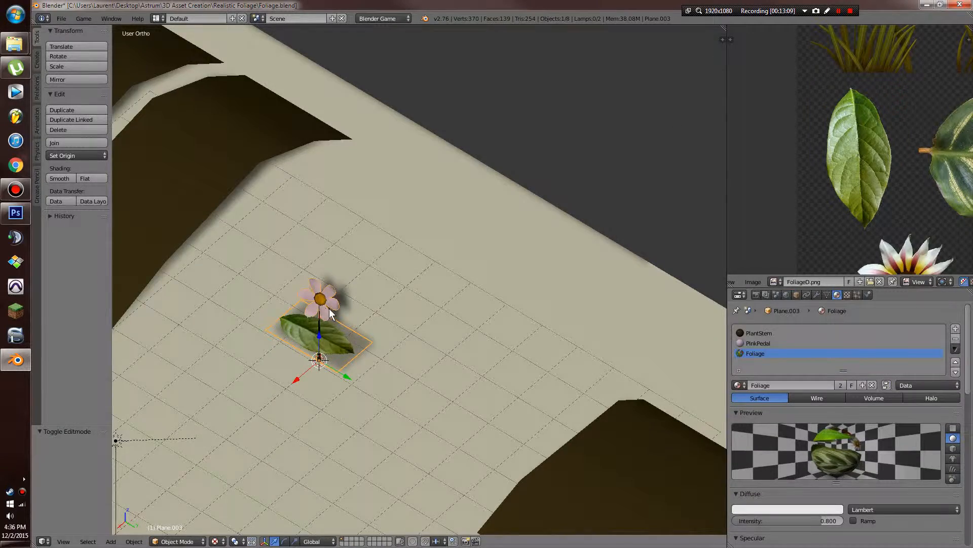
Scale the leaf plane to about 0.48 and move it about 0.26 along Y, off the stem's centre
key(KP_Decimal)
key(r)
key(Tab)
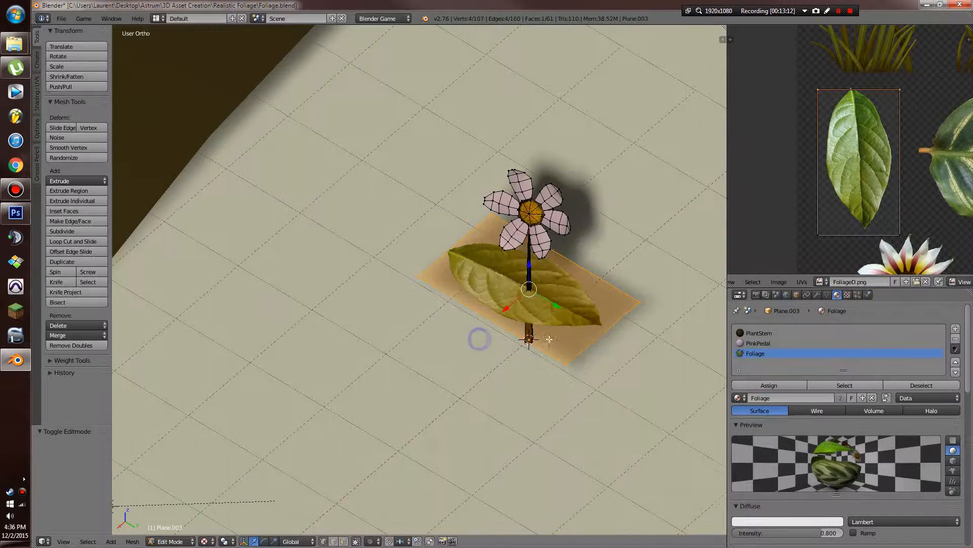
key(s)
click(548, 334)
middle_drag(548, 333, 536, 328)
scroll(537, 328, up, 2)
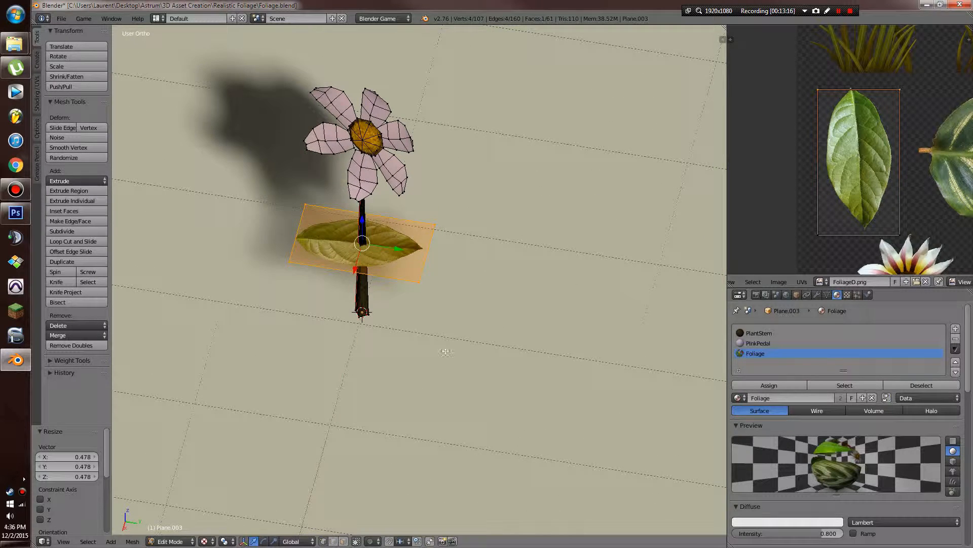
drag(397, 250, 432, 255)
Scale the leaf plane to about 0.79 and move it about 0.11 along Y so its base meets the stem
scroll(471, 339, up, 3)
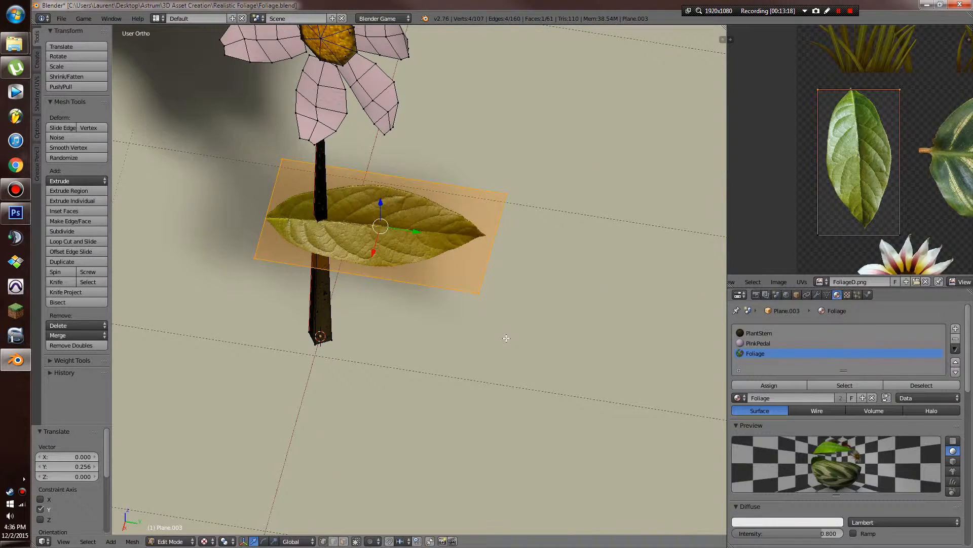
key(s)
click(475, 320)
key(g)
key(y)
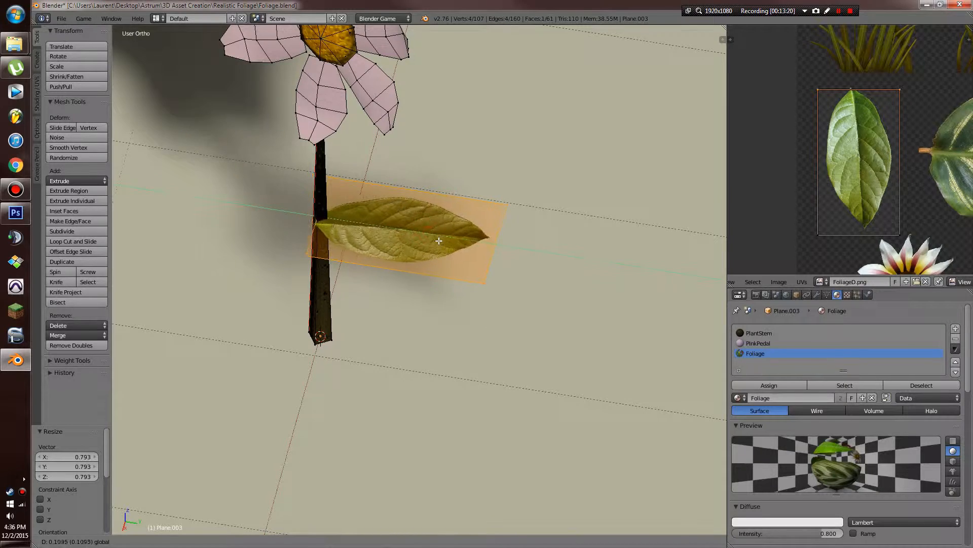
key(Tab)
key(Tab)
Add one loop cut across the leaf's middle and raise it about 0.045 along Z
key(ctrl+r)
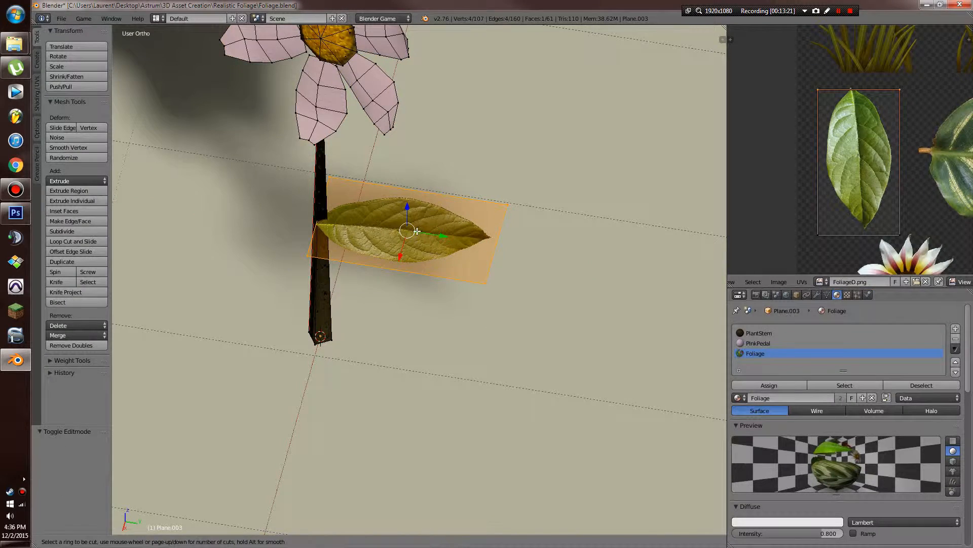
click(398, 264)
click(398, 265)
middle_drag(410, 265, 420, 236)
scroll(419, 249, down, 2)
key(g)
key(z)
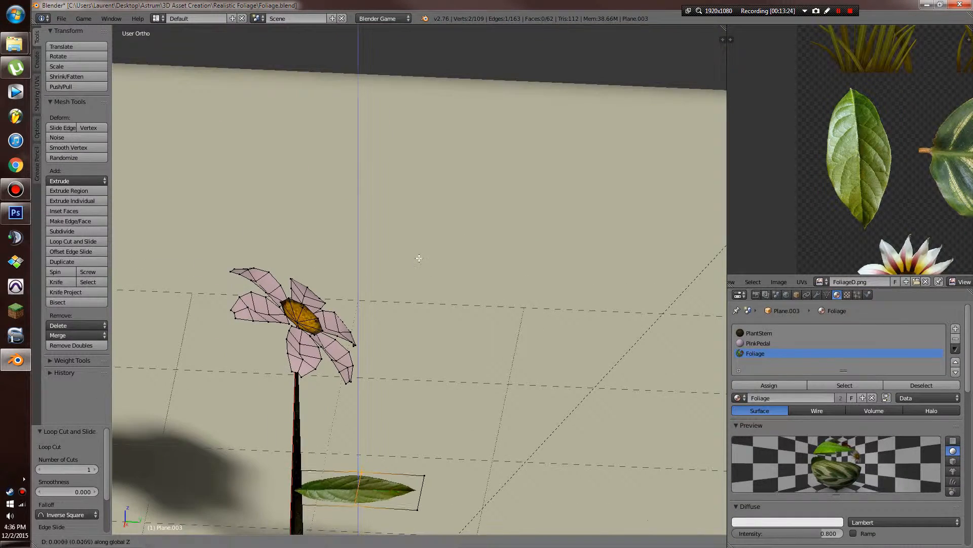
click(420, 256)
Add a lengthwise loop cut along the leaf's midrib and raise it about 0.036 along Z
middle_drag(472, 309, 437, 321)
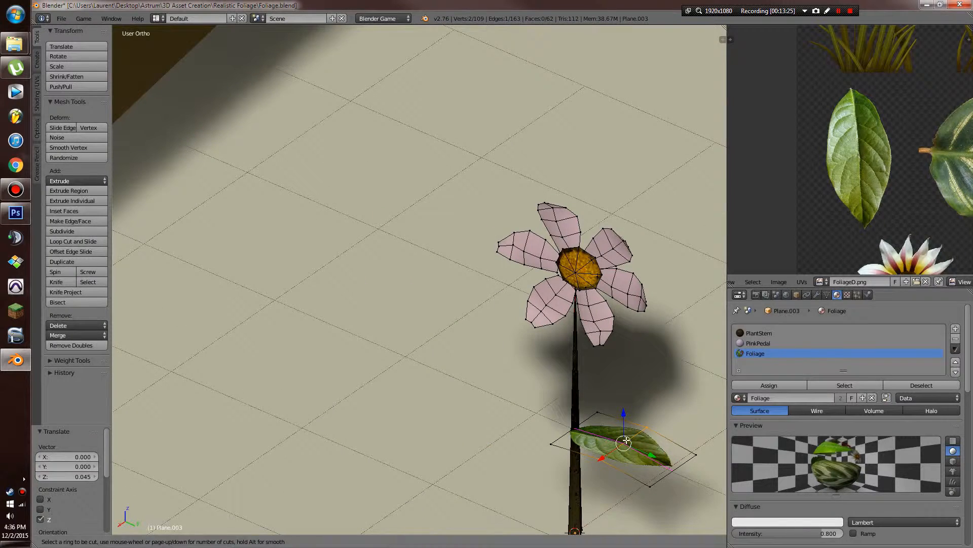
click(627, 440)
click(627, 435)
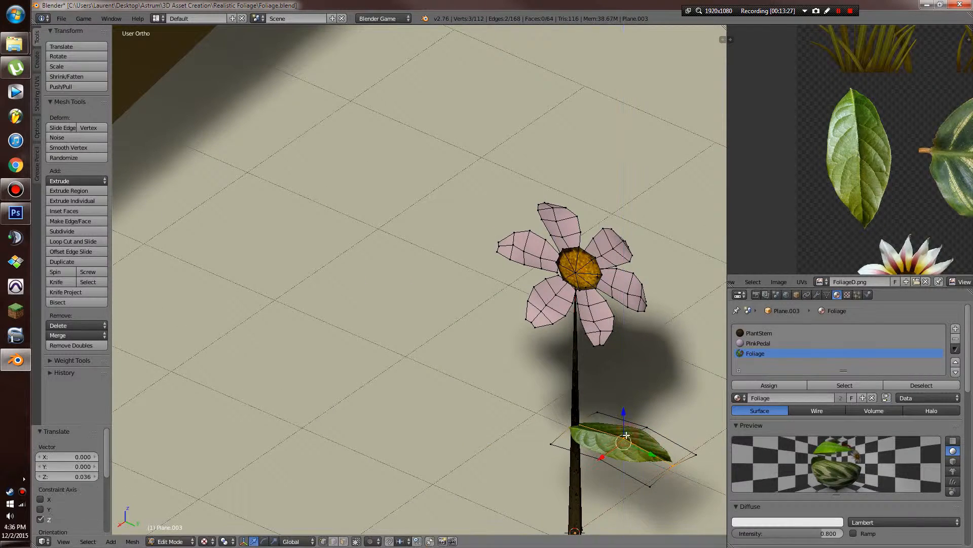
Select the whole leaf and, in a wireframe side view, tilt it about 15° around X and lower it near the stem's base
key(ctrl+l)
key(KP_1)
key(KP_Decimal)
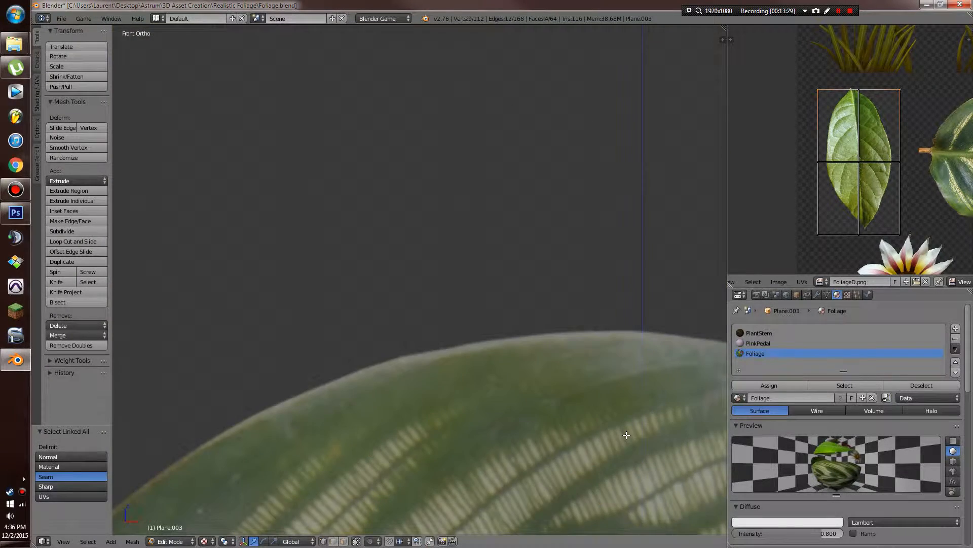
scroll(582, 393, down, 11)
key(z)
scroll(440, 402, up, 5)
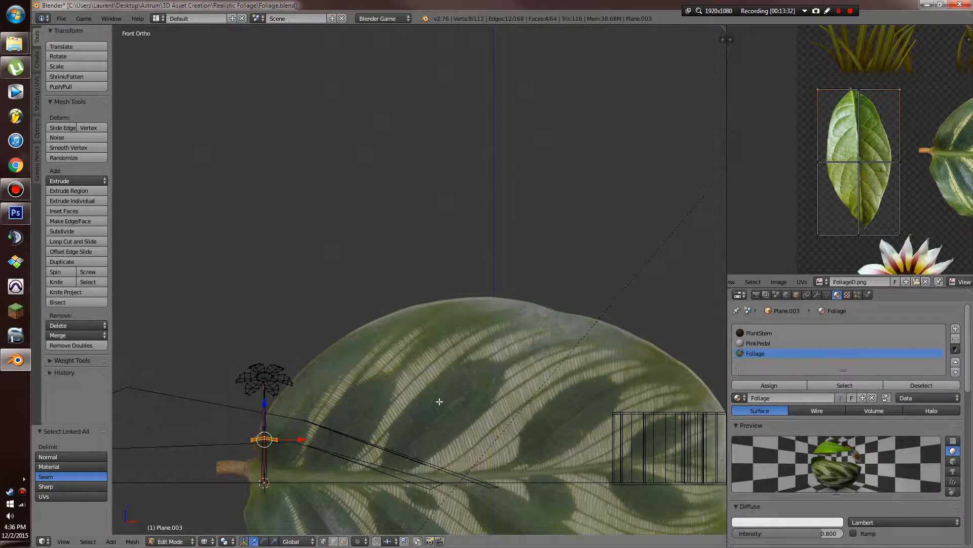
key(KP_3)
key(KP_Decimal)
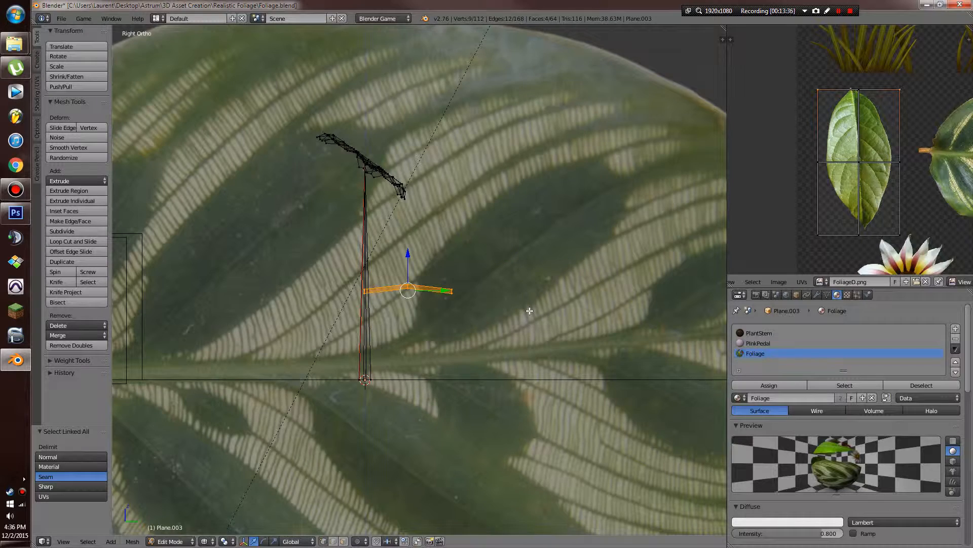
right_click(530, 273)
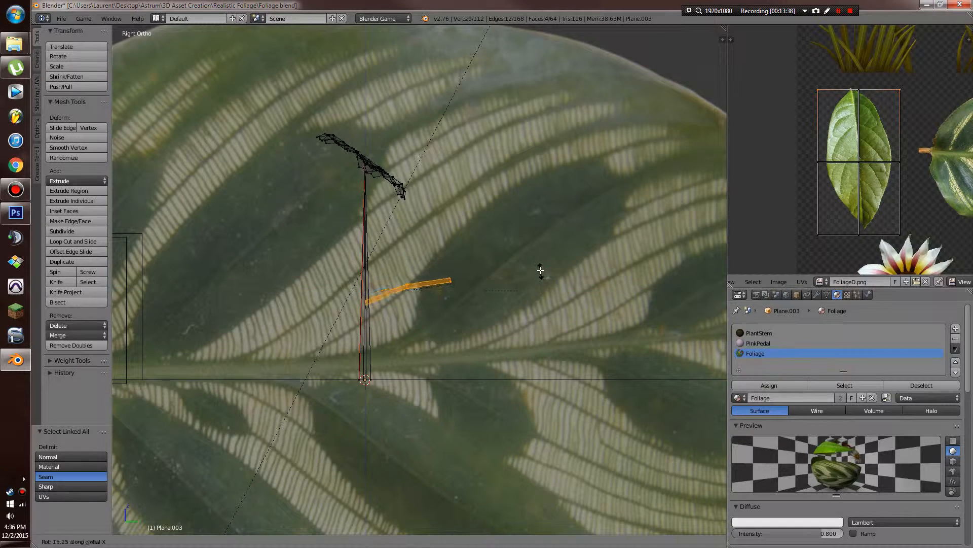
click(540, 270)
key(g)
click(539, 334)
Duplicate the leaf about 0.65 higher on the stem and rotate the copy to a flatter angle
key(shift+d)
click(539, 255)
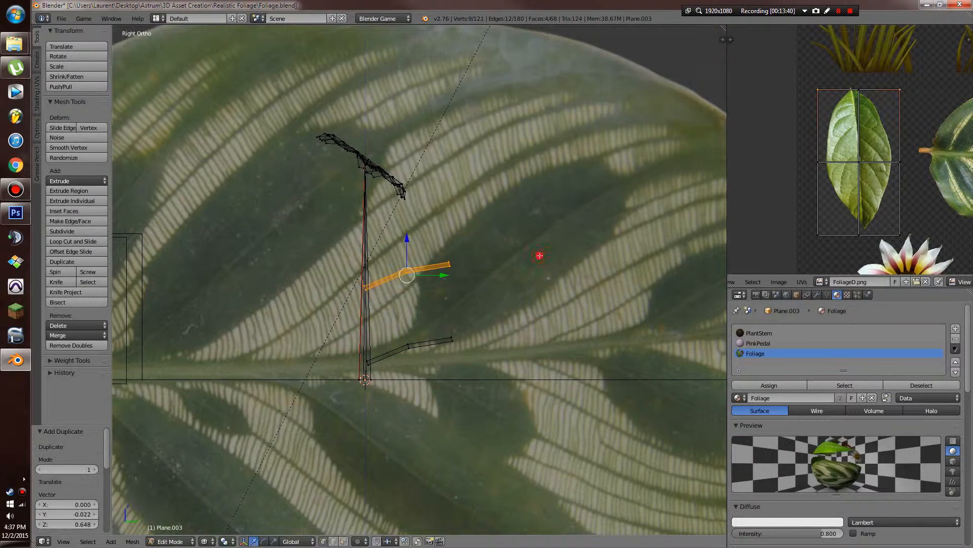
right_click(513, 255)
click(513, 218)
Duplicate the middle leaf about 0.40 higher on the stem and tilt the copy's outer end upward
right_click(511, 201)
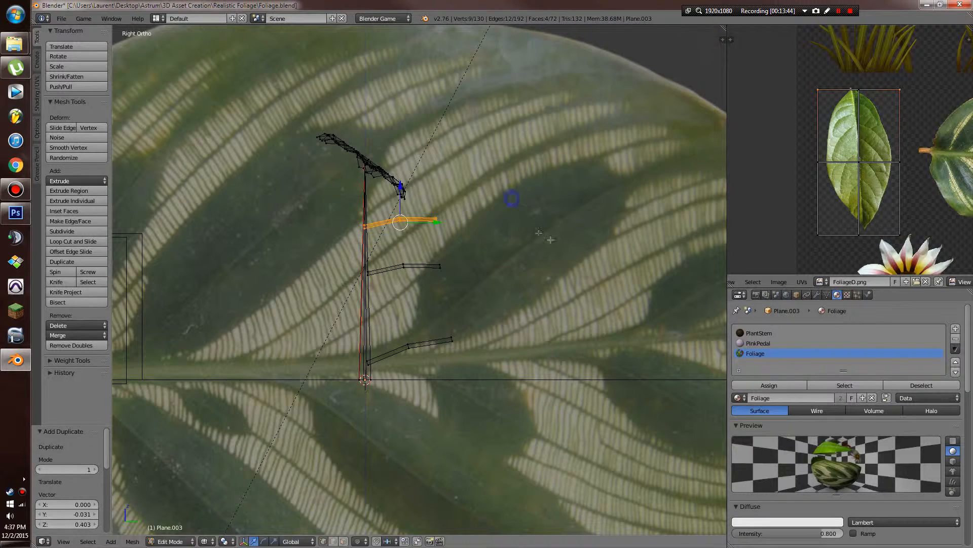
key(r)
click(529, 211)
key(r)
click(528, 226)
Extend the selection from the uppermost leaf to the two lower leaves on the stem
key(c)
click(427, 264)
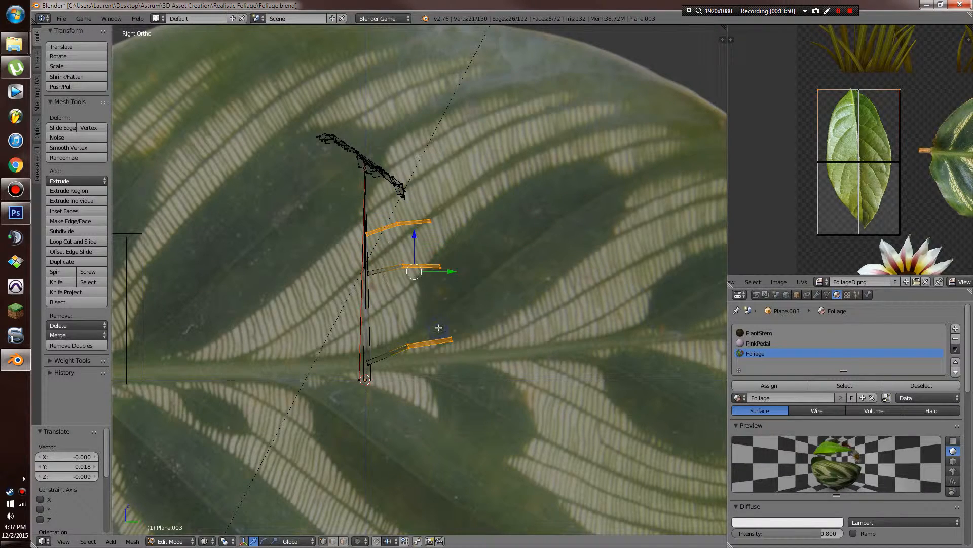
Duplicate the three leaves twice and rotate each copy around the stem about the global Z axis
key(ctrl+l)
key(period)
middle_drag(444, 331, 425, 335)
key(shift+d)
right_click(424, 335)
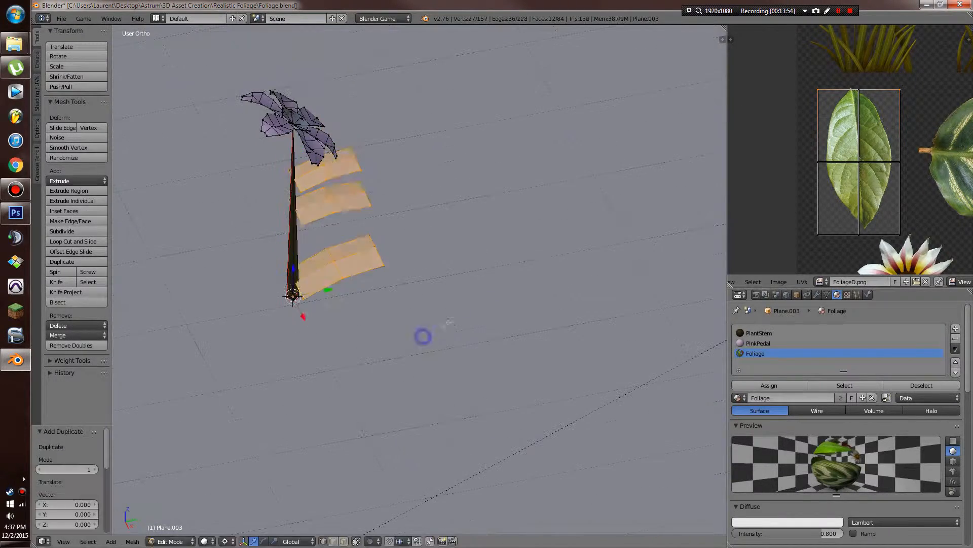
key(r)
key(z)
click(302, 341)
middle_drag(302, 341, 378, 313)
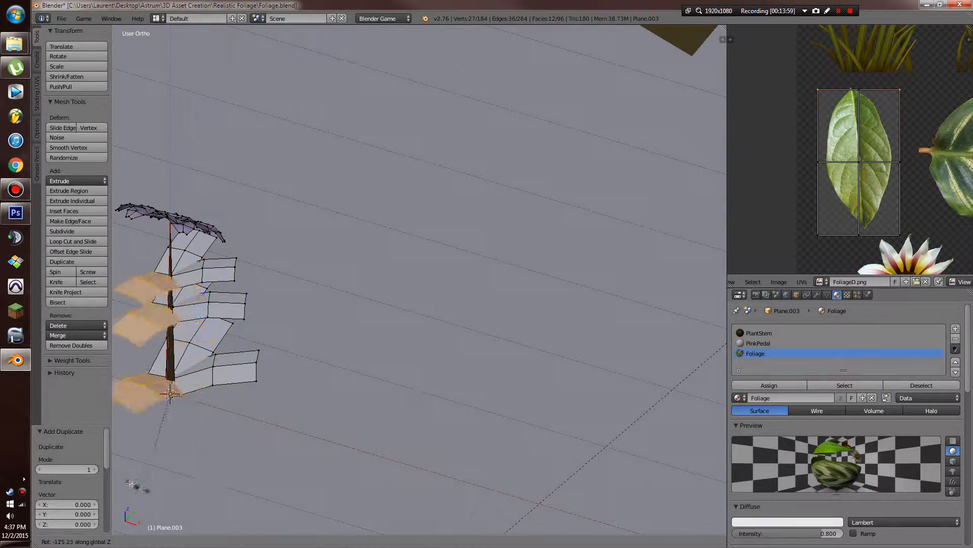
click(133, 482)
middle_drag(133, 482, 355, 456)
Duplicate the leaf set once more and rotate the copy about -52.5° around the stem on Z
key(shift+d)
right_click(324, 498)
key(r)
key(z)
click(324, 499)
scroll(355, 354, up, 4)
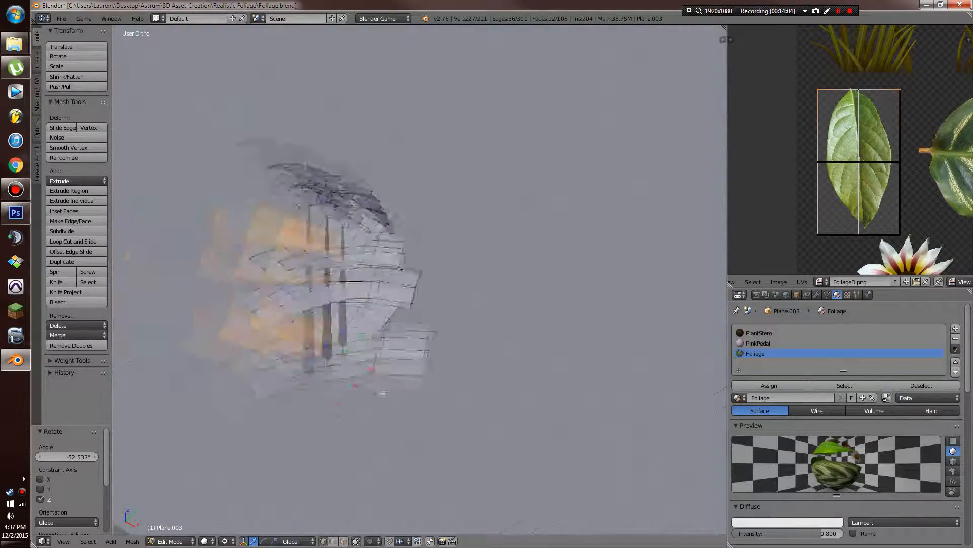
With textured shading on, rotate the lowest front leaf about -29° around Z and adjust it with Shrink/Fatten
right_click(415, 362)
key(ctrl+l)
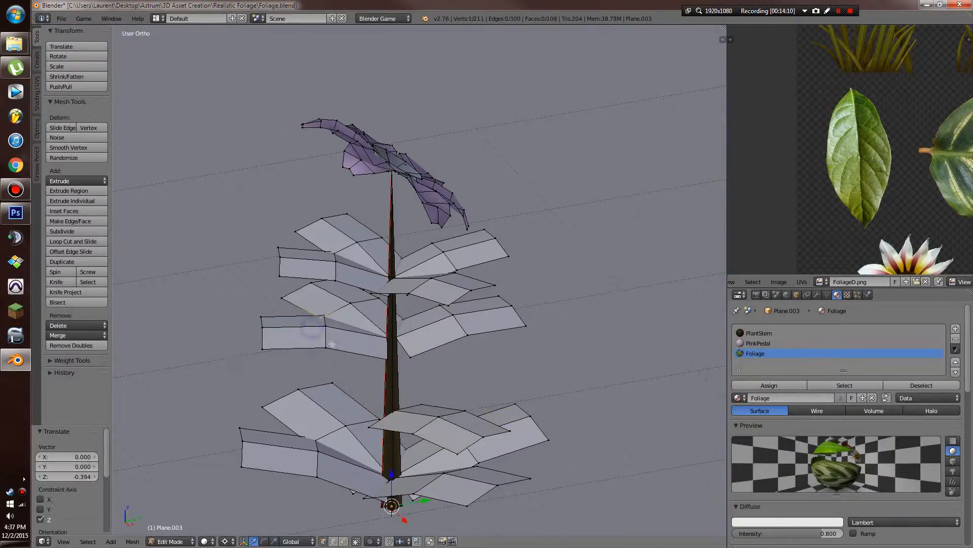
key(alt+z)
mouse_move(487, 345)
middle_down()
mouse_move(527, 340)
mouse_move(578, 507)
mouse_move(609, 474)
middle_up()
key(r)
key(z)
click(578, 508)
key(s)
click(578, 508)
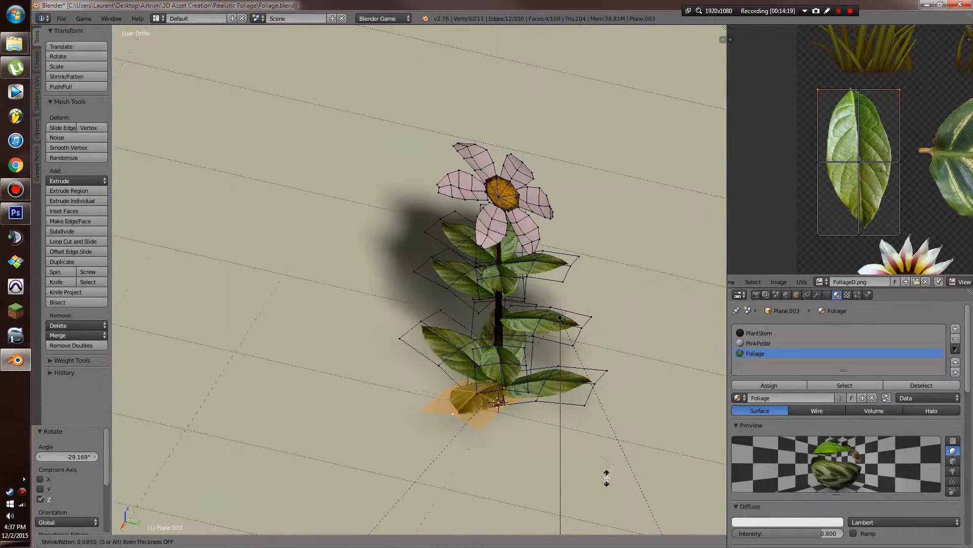
Move the selected leaf along Z and resize it
scroll(533, 470, up, 4)
key(g)
key(z)
click(533, 471)
middle_drag(533, 471, 527, 446)
key(s)
click(572, 441)
Rotate the selected leaf around the stem about the Z axis
key(r)
key(z)
click(583, 393)
key(r)
key(z)
click(573, 380)
Scale the middle front leaf by about 1.08 and lower it about 0.256 along Z
key(s)
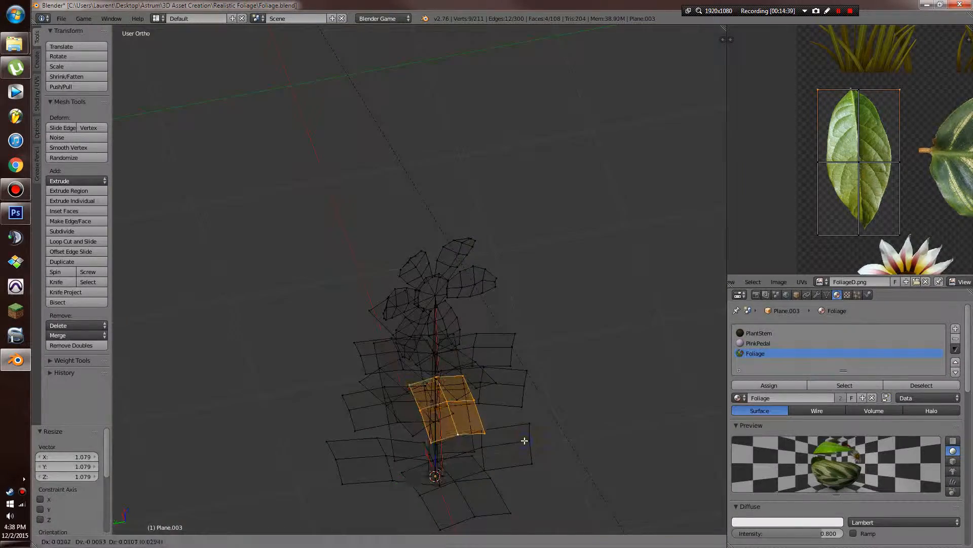
click(537, 462)
click(539, 488)
middle_drag(539, 489, 532, 446)
Select the whole middle-tier side leaf and reposition it along Z
right_click(522, 369)
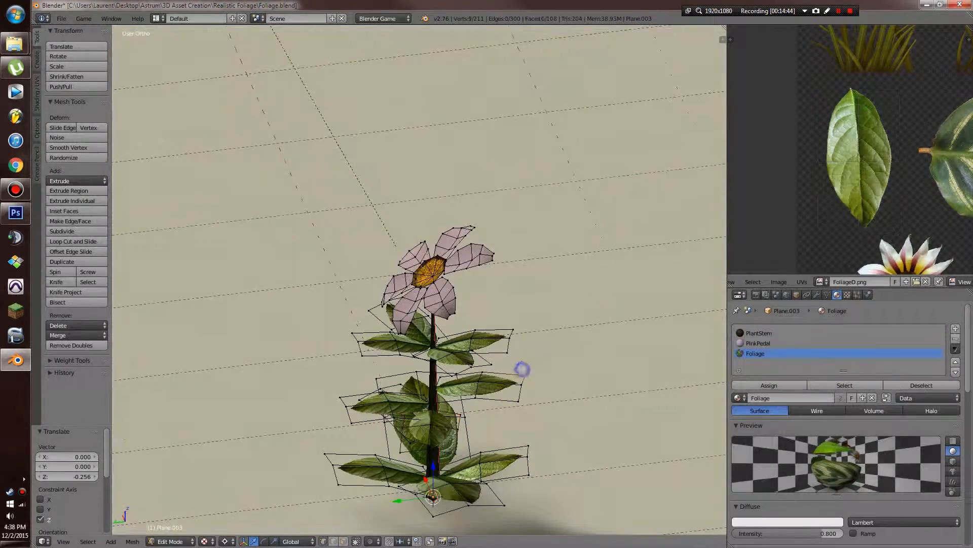
key(ctrl+l)
middle_drag(507, 355, 504, 324)
key(g)
key(z)
click(469, 368)
Select another complete leaf on the flower's side and rotate it freely
right_click(512, 369)
key(ctrl+l)
scroll(487, 376, up, 3)
mouse_move(487, 375)
middle_down()
mouse_move(507, 416)
mouse_move(458, 398)
mouse_move(533, 406)
middle_up()
key(r)
click(538, 395)
Examine the flower's leaf arrangement in wireframe and textured shading, ending in Object Mode
key(Tab)
key(Tab)
right_click(458, 397)
key(a)
scroll(458, 397, down, 5)
key(a)
key(z)
key(a)
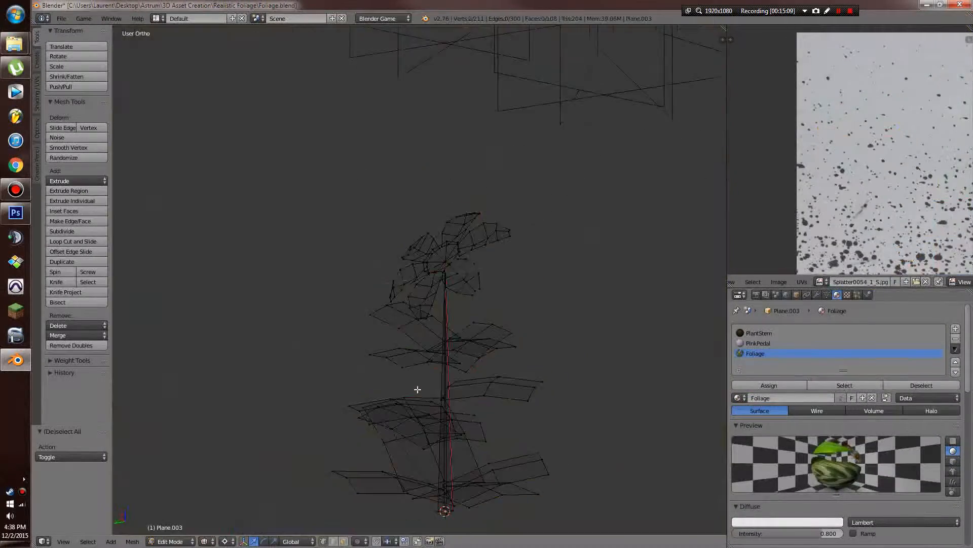
key(z)
mouse_move(418, 391)
middle_down()
mouse_move(546, 408)
mouse_move(491, 393)
mouse_move(471, 364)
mouse_move(456, 396)
mouse_move(395, 426)
mouse_move(390, 328)
mouse_move(531, 361)
mouse_move(614, 361)
mouse_move(539, 370)
mouse_move(474, 394)
middle_up()
key(Tab)
scroll(547, 409, down, 7)
scroll(490, 392, up, 7)
scroll(471, 364, down, 2)
scroll(470, 365, up, 6)
Save Foliage.blend, overwriting the existing file
key(ctrl+s)
key(Return)
key(ctrl+s)
click(613, 361)
Move the flower across the ground plane into the grass patch, keeping its height
scroll(539, 371, down, 8)
key(a)
right_click(425, 287)
middle_drag(432, 294, 443, 321)
scroll(443, 321, down, 2)
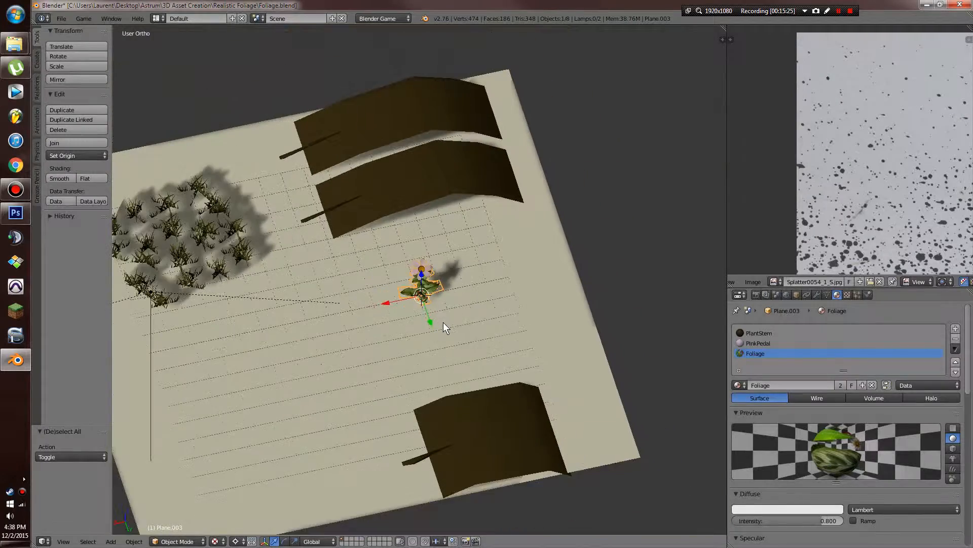
key(g)
key(shift+z)
click(242, 284)
key(a)
Select the flower among the grass and move it horizontally to the front of the patch
middle_drag(241, 284, 441, 274)
scroll(439, 314, up, 5)
right_click(310, 309)
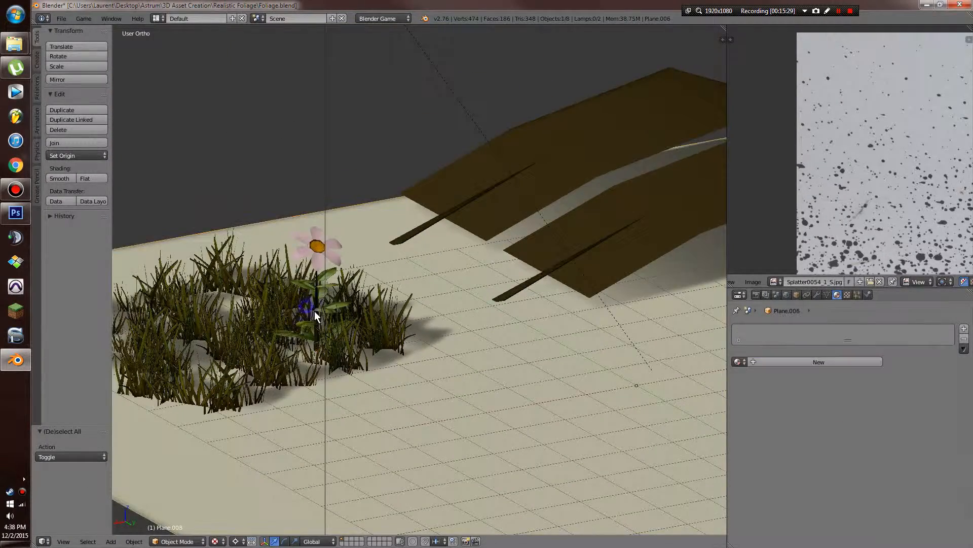
right_click(318, 317)
right_click(330, 329)
right_click(327, 322)
right_click(316, 264)
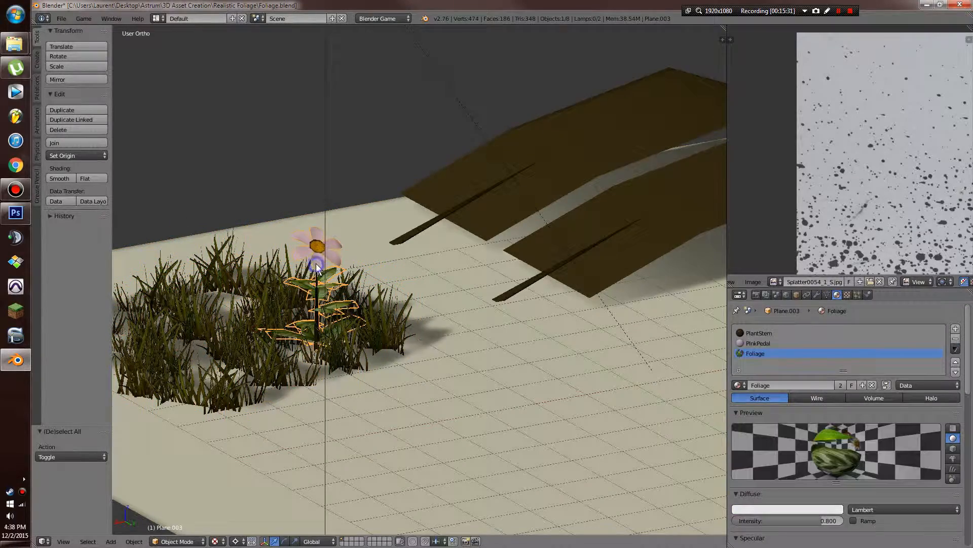
key(g)
key(shift+z)
click(454, 336)
Duplicate the flower along X and adjust the copy's position beside the original
middle_drag(454, 336, 426, 291)
key(shift+d)
key(x)
click(319, 311)
shift+middle_drag(320, 313, 458, 313)
key(g)
click(431, 317)
Duplicate the flower again about 1.908 along X to extend the row
key(shift+d)
key(x)
click(326, 325)
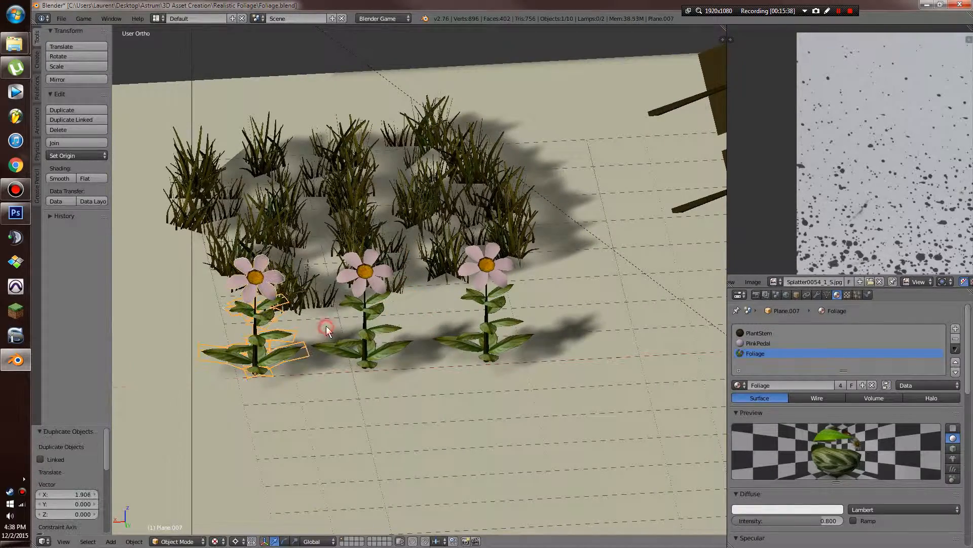
shift+middle_drag(327, 326, 474, 316)
shift+middle_drag(568, 329, 425, 319)
Shift the middle flower of the row about -0.219 along X
right_click(419, 331)
key(g)
key(x)
click(419, 331)
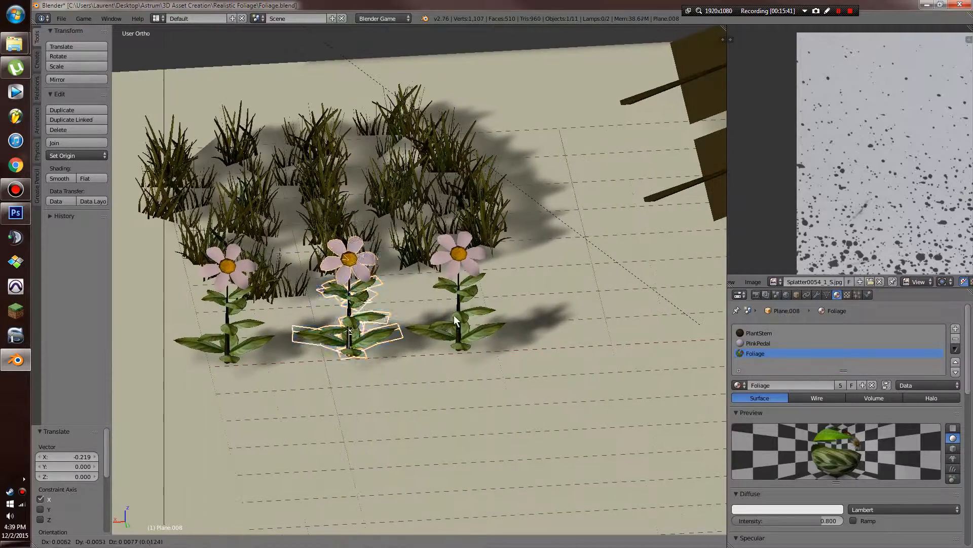
Add two more flowers to the row by duplicating along X about -3.313 and -1.787
key(shift+d)
key(x)
click(632, 324)
shift+middle_drag(600, 326, 515, 329)
key(shift+d)
key(x)
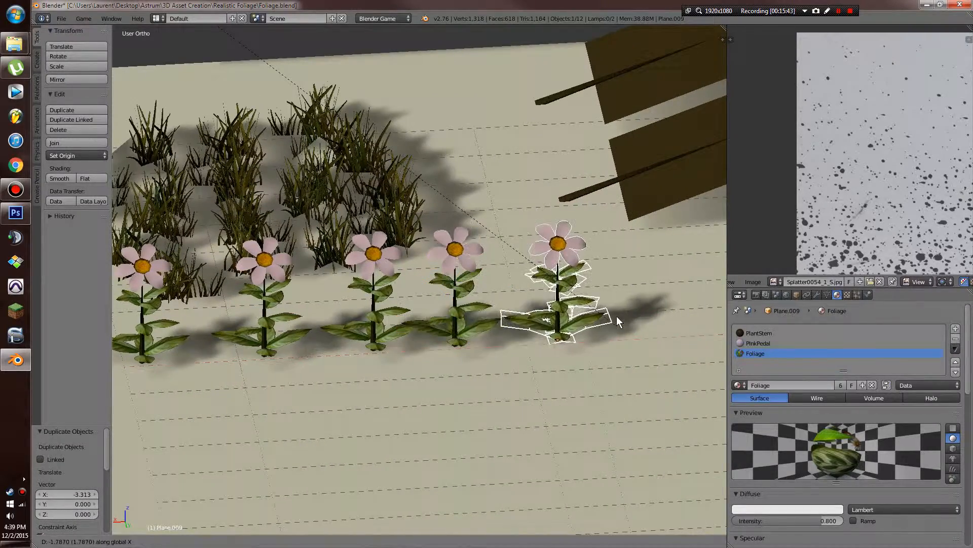
click(616, 316)
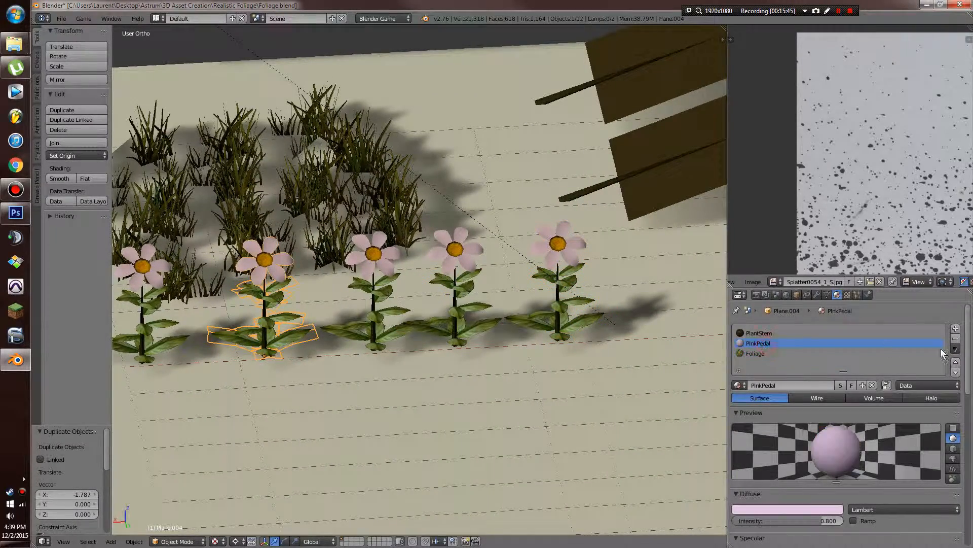
Add a material slot to the second flower and make its PinkPedal material a separate copy
click(955, 330)
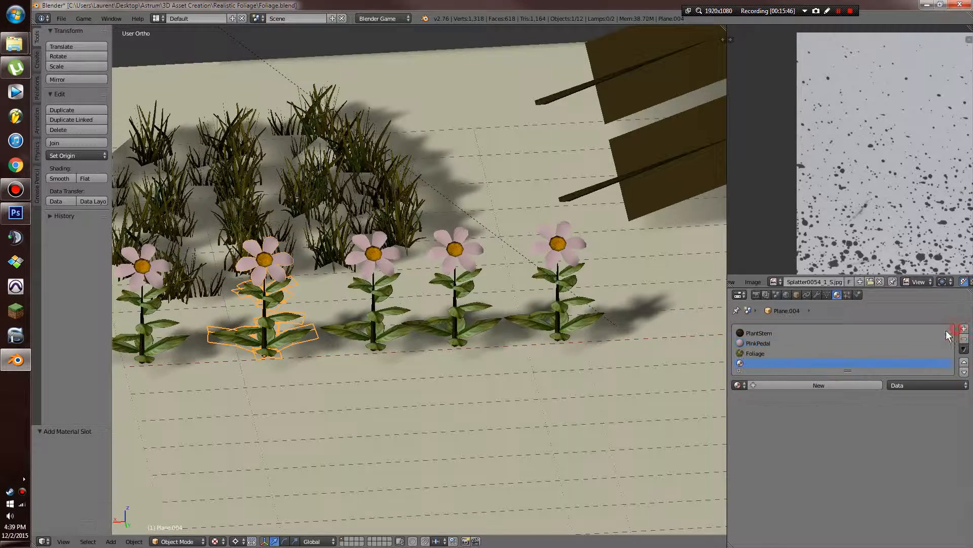
click(755, 343)
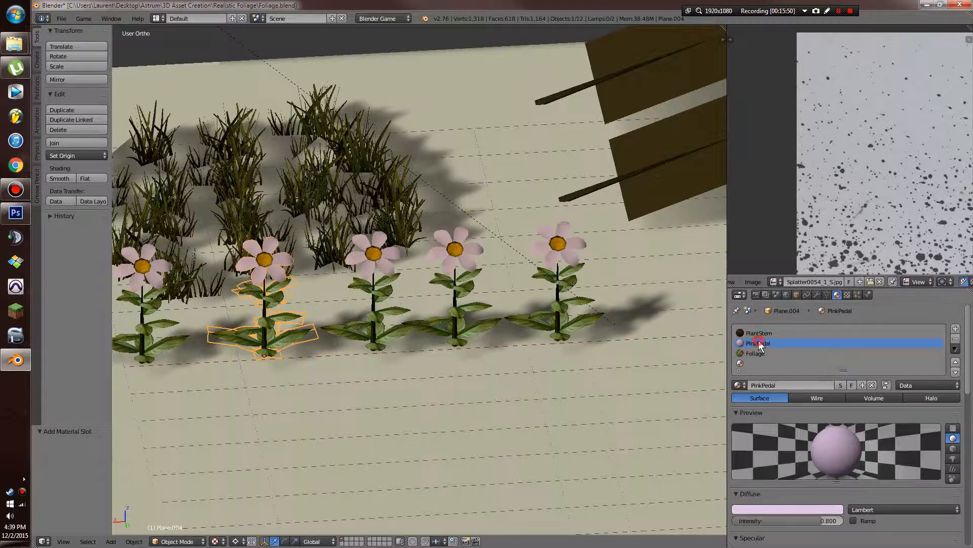
click(862, 385)
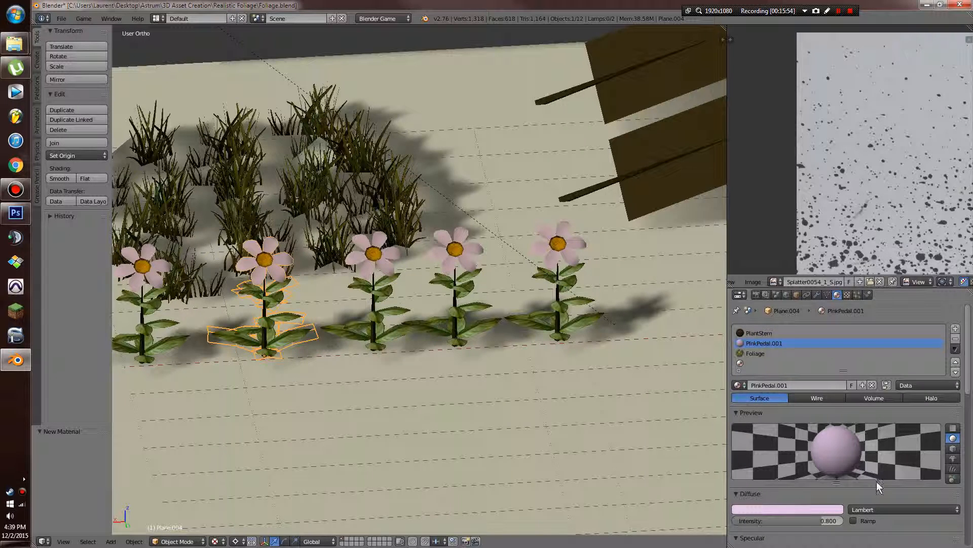
Set the diffuse color of the second flower's petal material to red
click(784, 509)
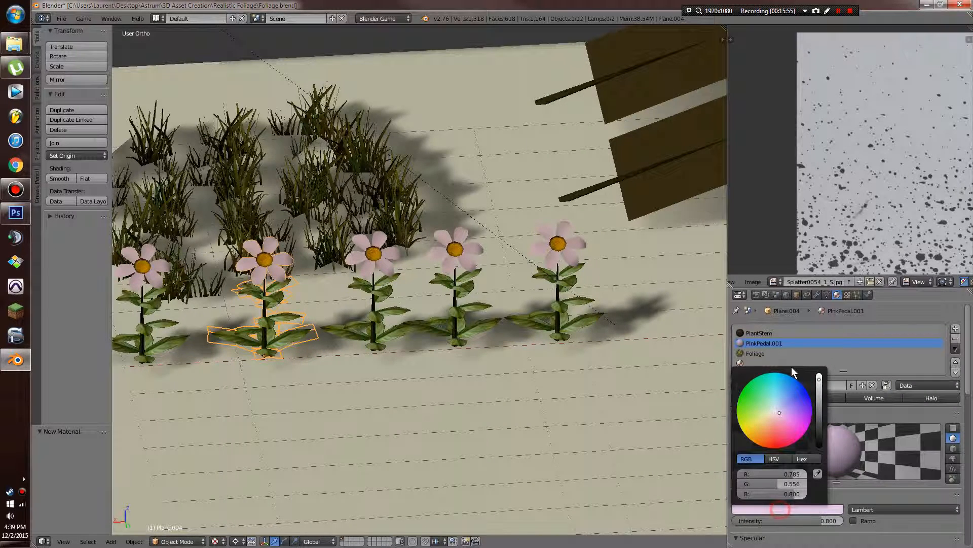
click(789, 423)
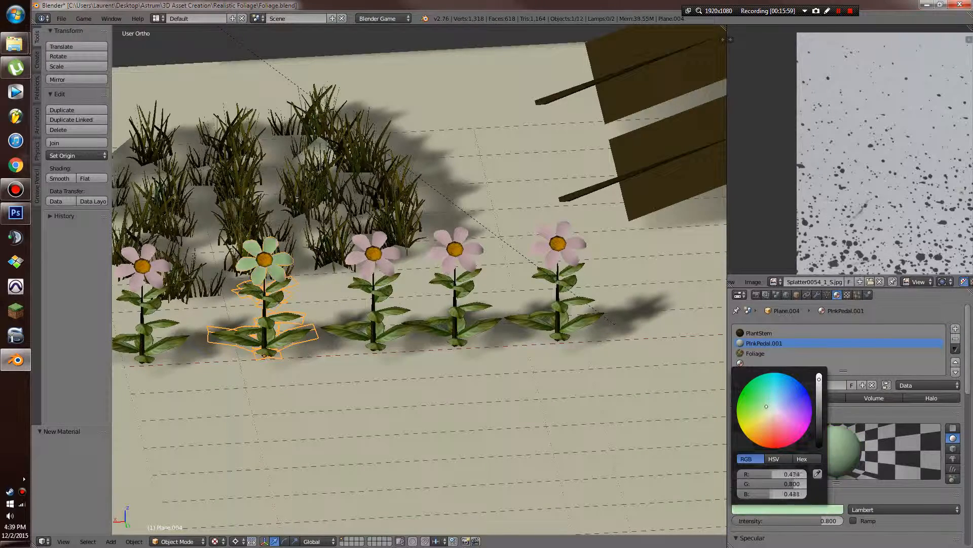
drag(766, 406, 780, 435)
Give the third flower its own copy of the PinkPedal material and color it blue
right_click(374, 317)
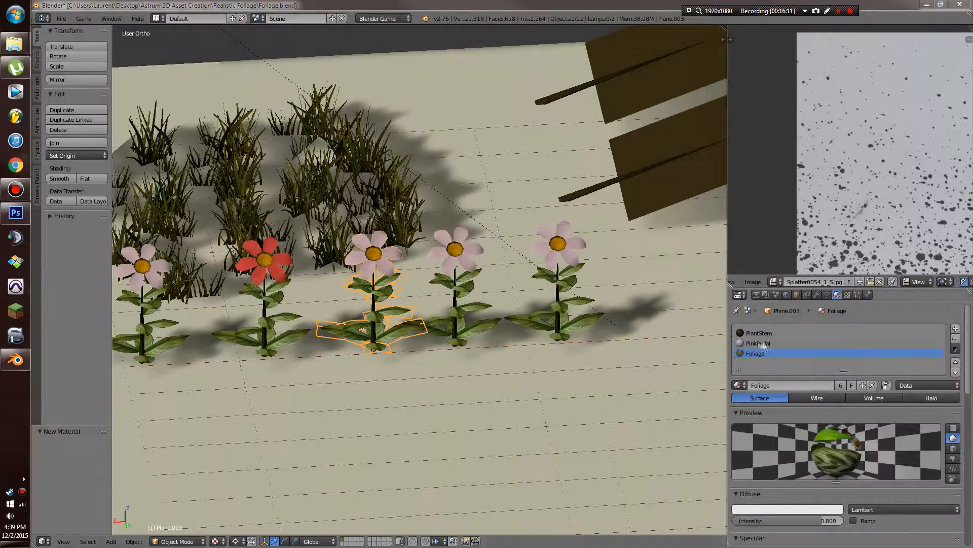
click(761, 344)
click(806, 508)
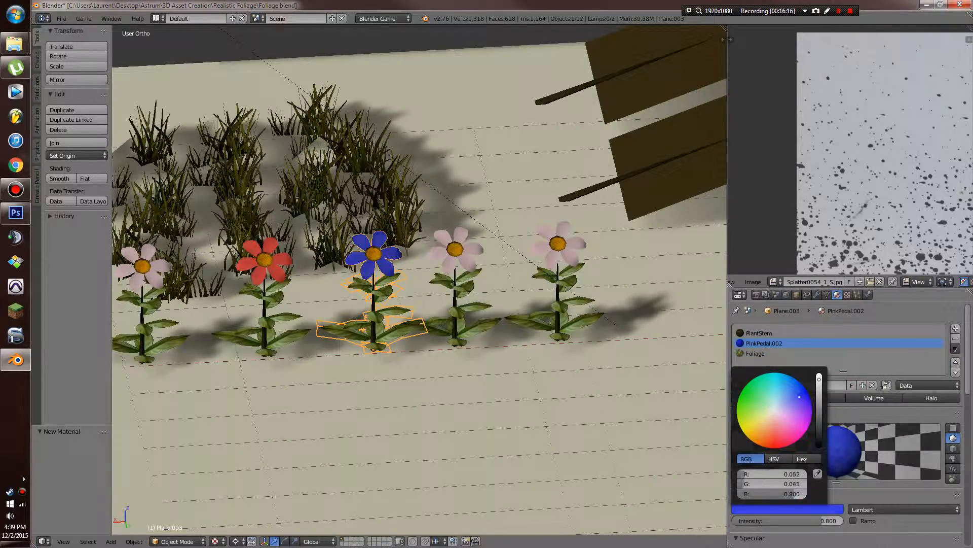
Delete all petal vertices from the pink flower next to the blue one in Edit Mode
middle_drag(543, 327, 498, 346)
scroll(497, 345, up, 2)
scroll(498, 346, down, 2)
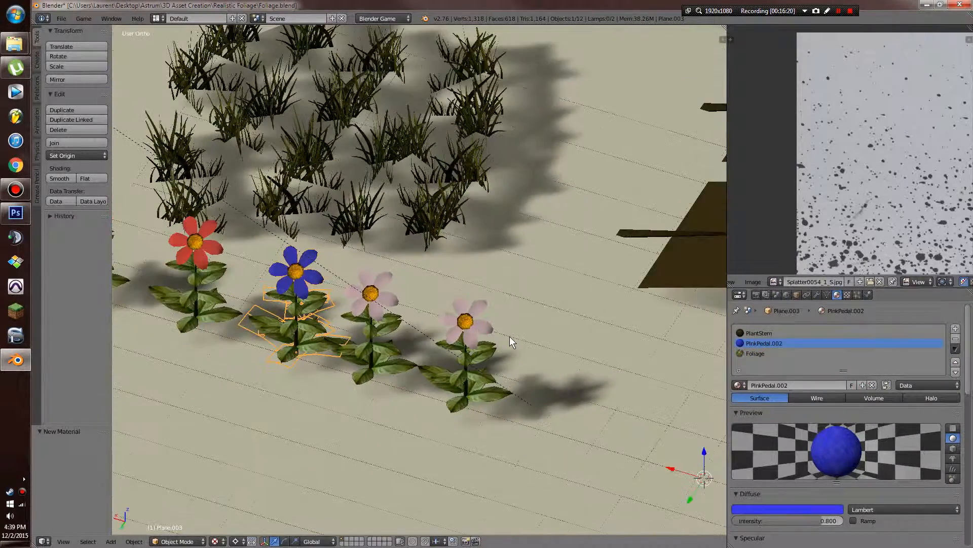
right_click(369, 310)
scroll(381, 309, up, 1)
key(Tab)
scroll(401, 309, up, 2)
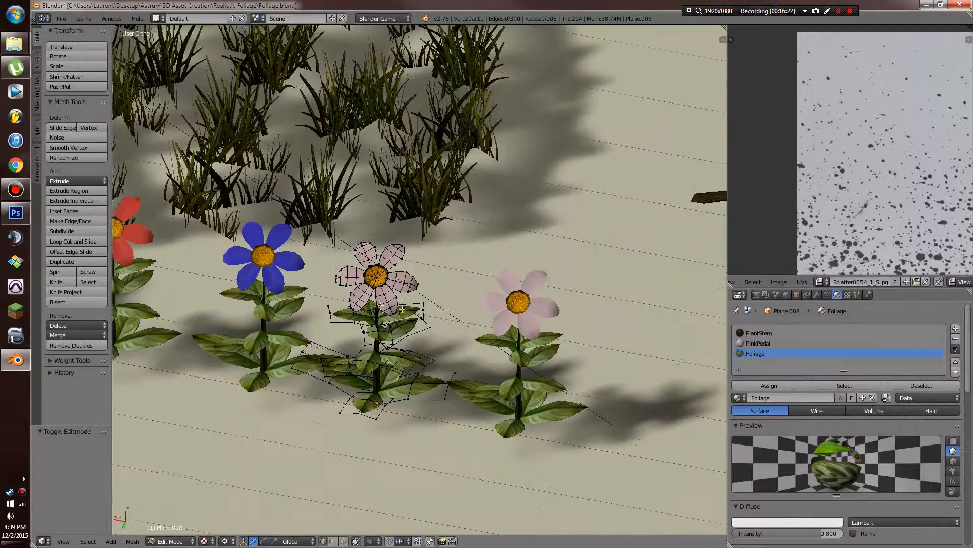
scroll(384, 304, up, 4)
right_click(312, 312)
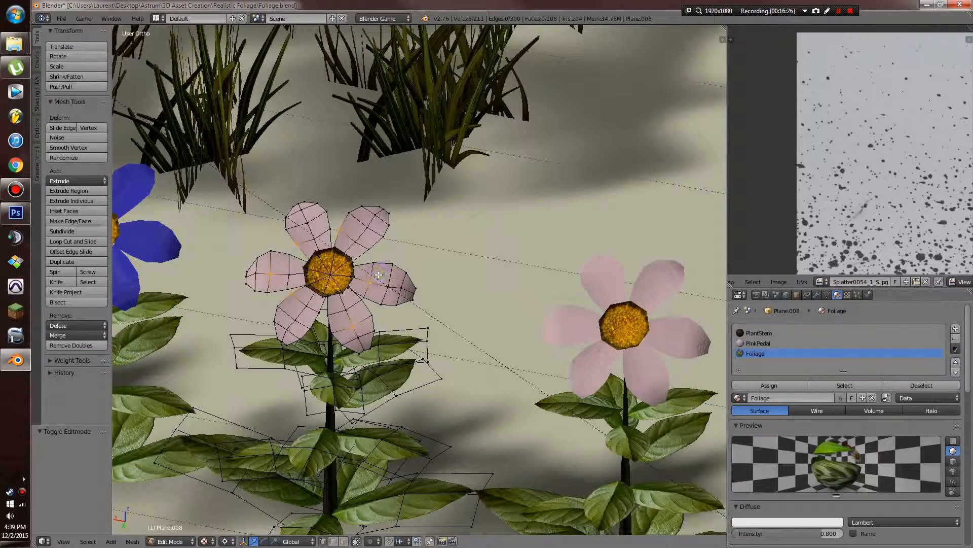
key(ctrl+l)
key(x)
click(369, 257)
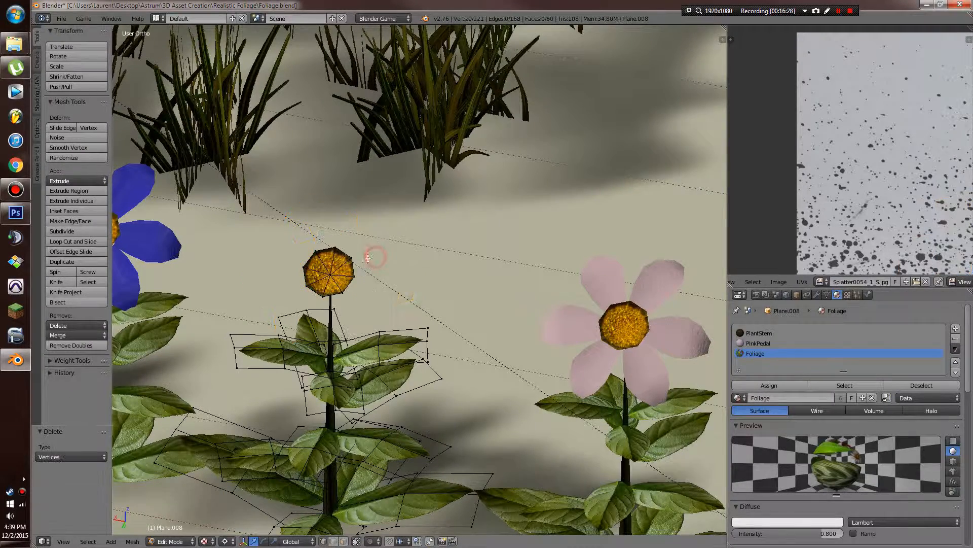
Select the outer edge ring of the flower's yellow center and set the pivot to the ring's middle
key(s)
right_click(397, 280)
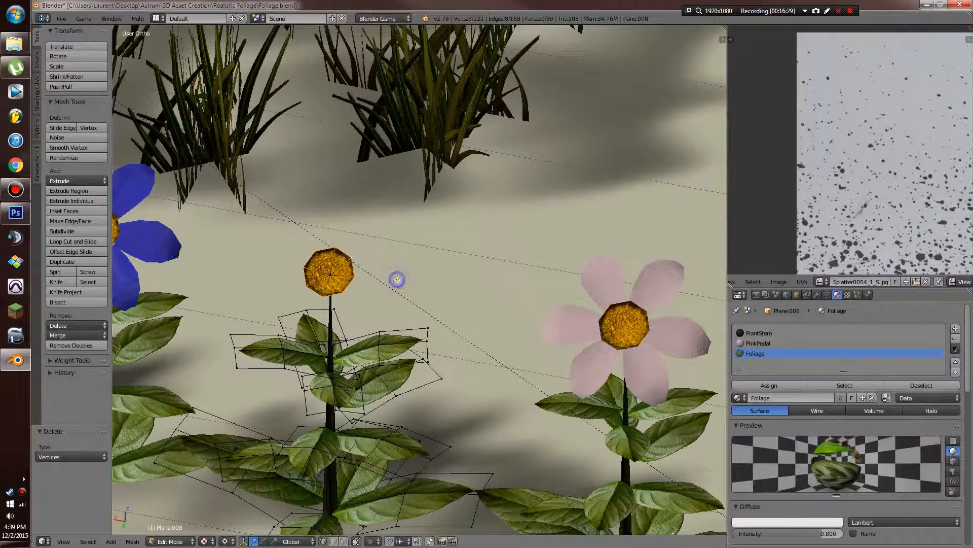
click(226, 542)
click(246, 496)
scroll(382, 376, down, 2)
middle_drag(383, 375, 415, 375)
scroll(416, 374, up, 1)
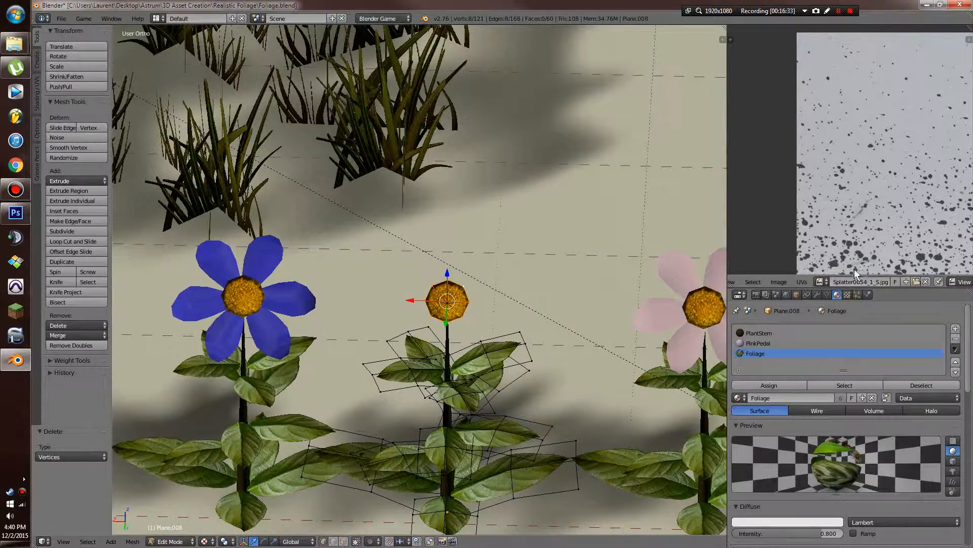
Show FoliageD.png in the image editor and assign the Foliage material to the selected ring
click(824, 284)
click(822, 297)
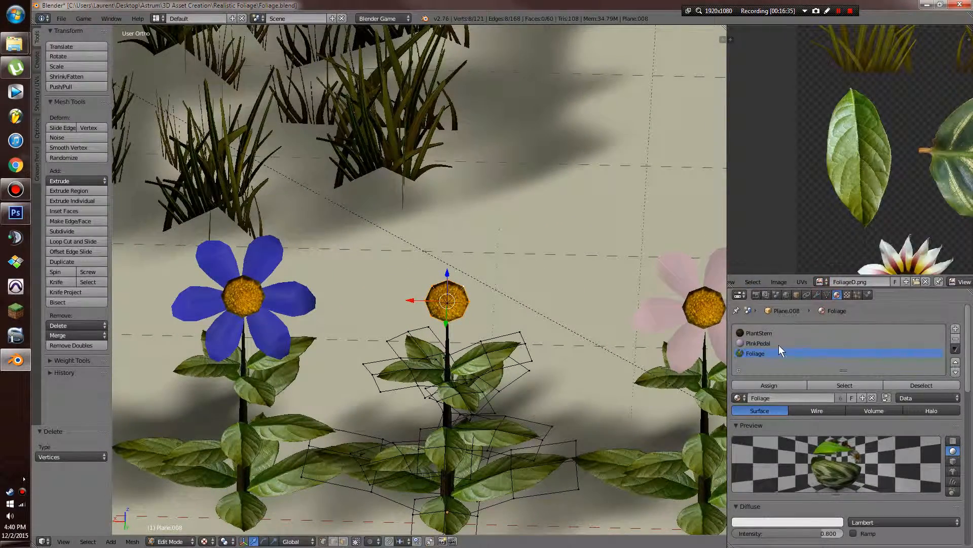
click(767, 385)
scroll(923, 181, down, 4)
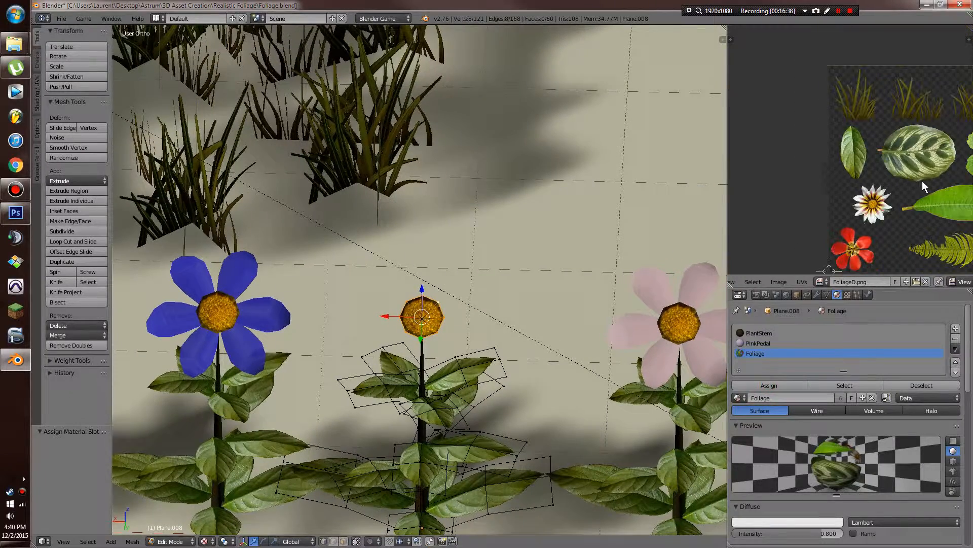
Extrude the center's edge ring and scale it outward by about 3.342 to form a disc
scroll(598, 284, up, 5)
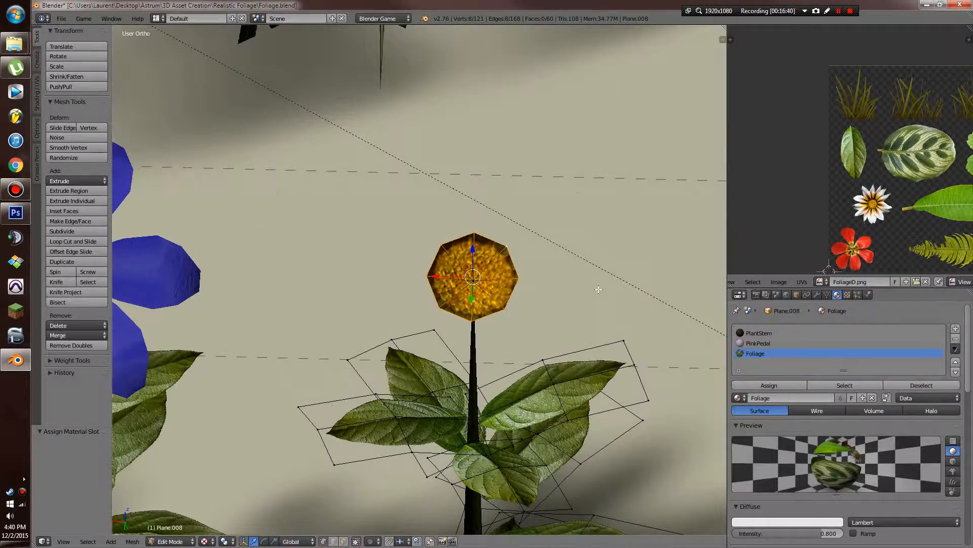
key(e)
right_click(598, 283)
key(s)
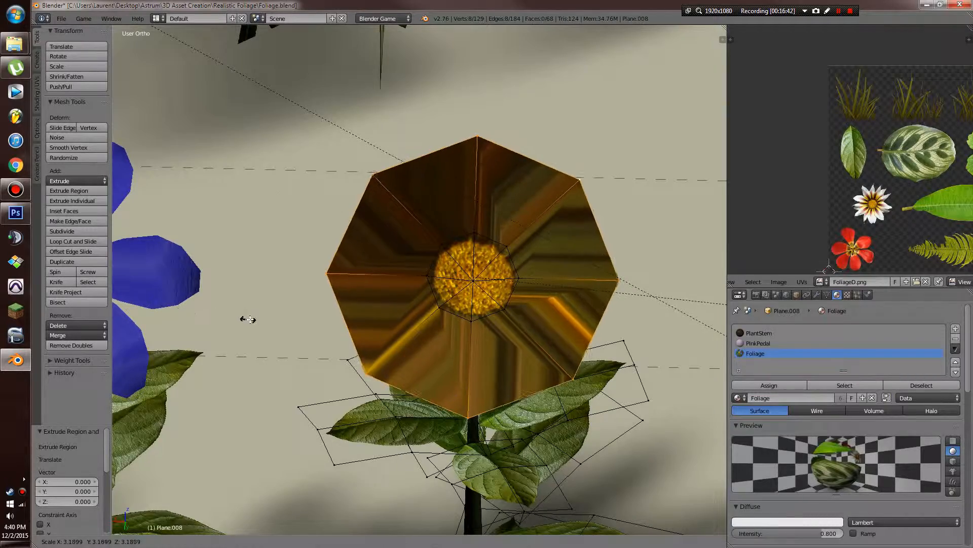
click(267, 323)
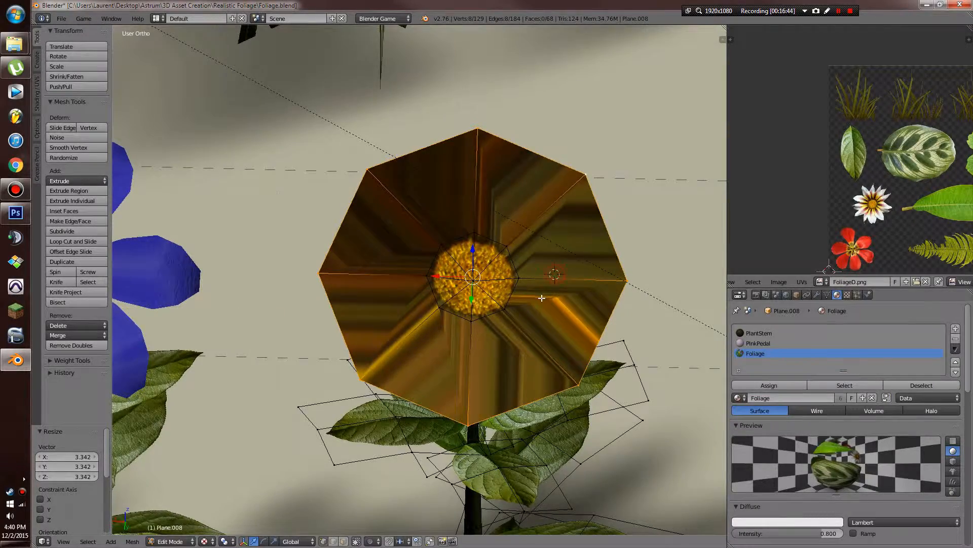
Scale the outer ring of the flower's disc down slightly
scroll(541, 298, down, 4)
middle_drag(542, 298, 487, 349)
scroll(498, 217, down, 4)
scroll(488, 348, up, 3)
key(s)
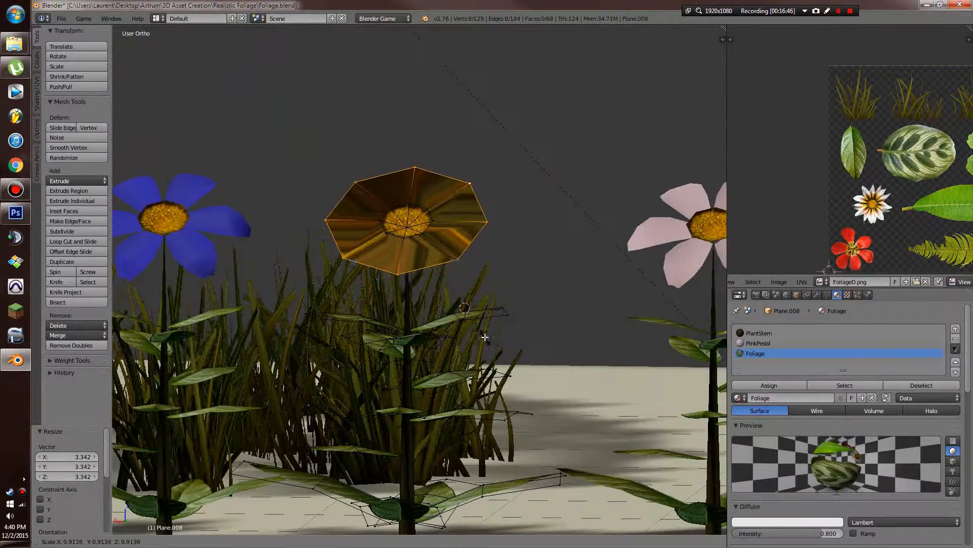
click(482, 334)
Add one centered loop cut around the disc and move it 0.026 in Y and 0.035 in Z to cup the blossom
click(462, 219)
right_click(462, 219)
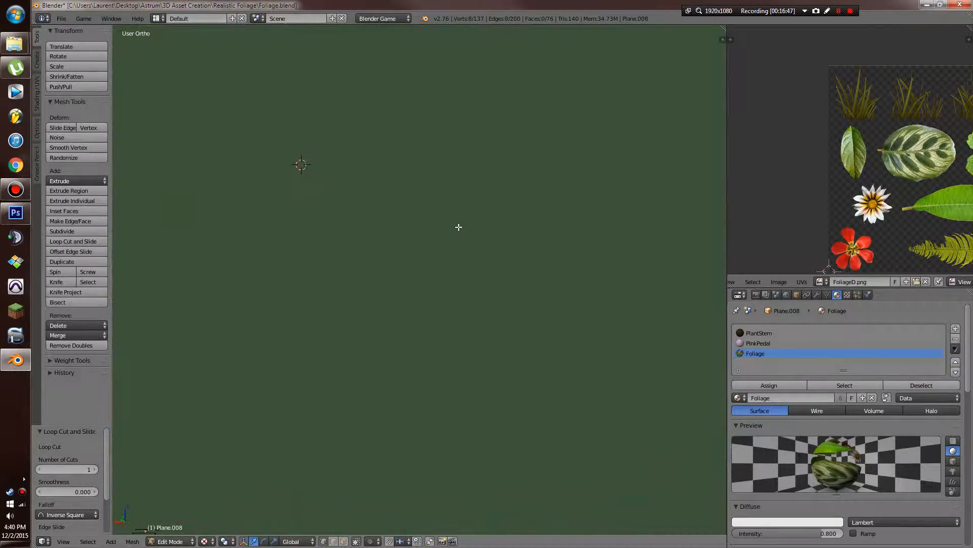
key(KP_3)
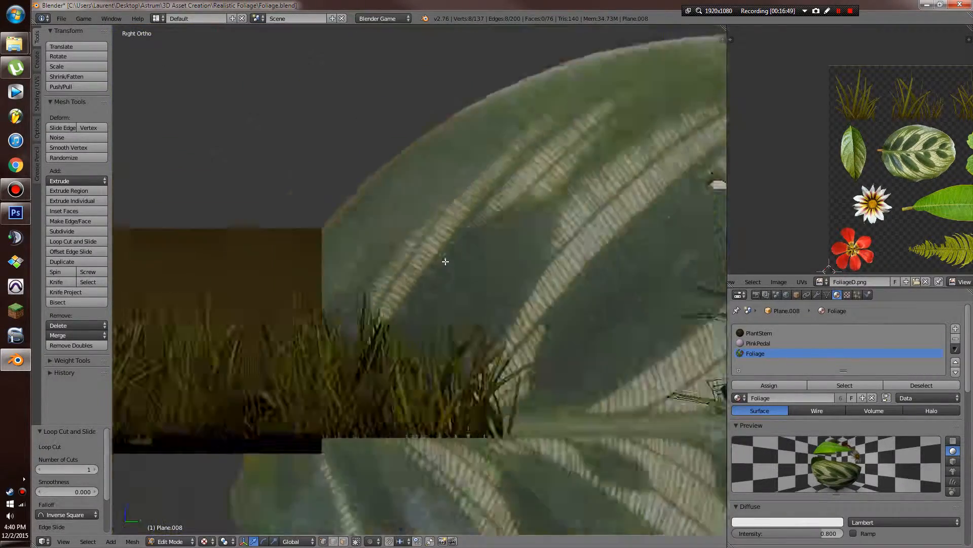
key(KP_Decimal)
key(g)
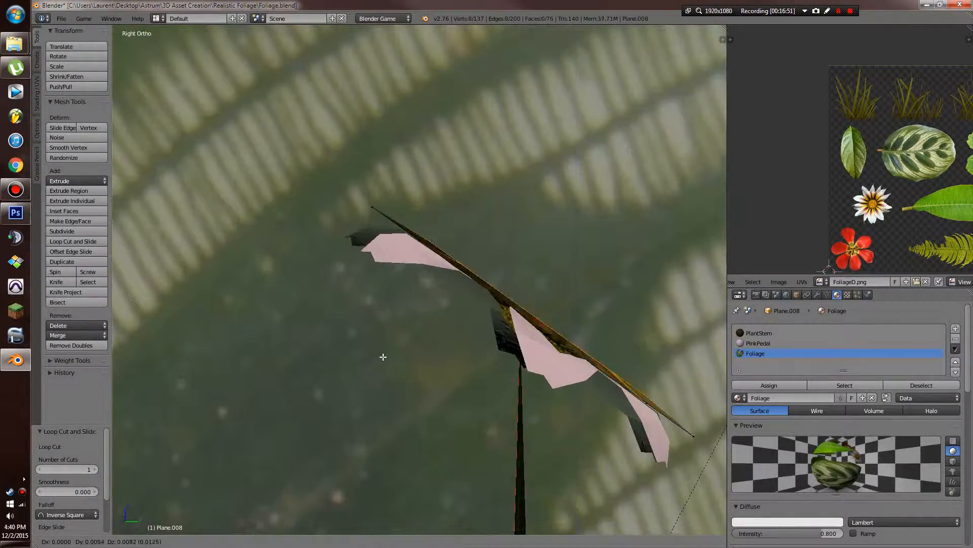
click(389, 345)
Select all geometry linked to the disc's loop and unwrap it
scroll(390, 343, down, 5)
middle_drag(406, 332, 373, 349)
scroll(517, 329, up, 3)
middle_drag(523, 328, 505, 338)
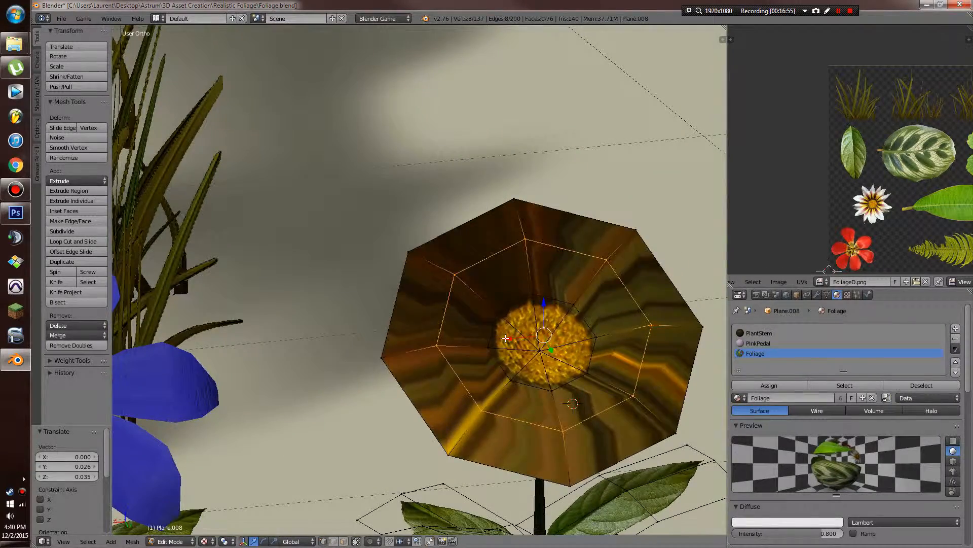
key(ctrl+l)
scroll(506, 336, down, 8)
key(z)
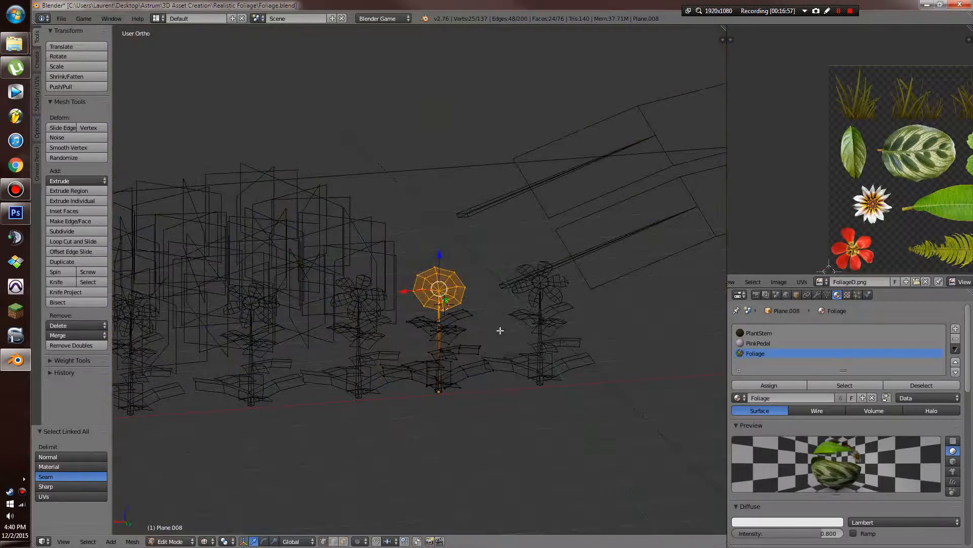
key(z)
scroll(497, 316, up, 5)
key(u)
click(494, 310)
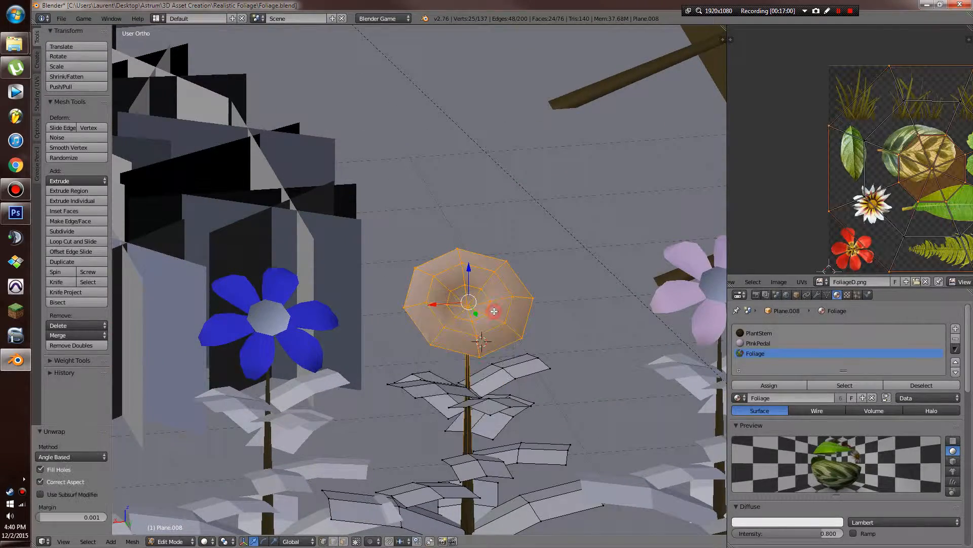
Show textured shading, then scale the blossom's UVs down and move them onto the white flower in FoliageD.png
key(alt+z)
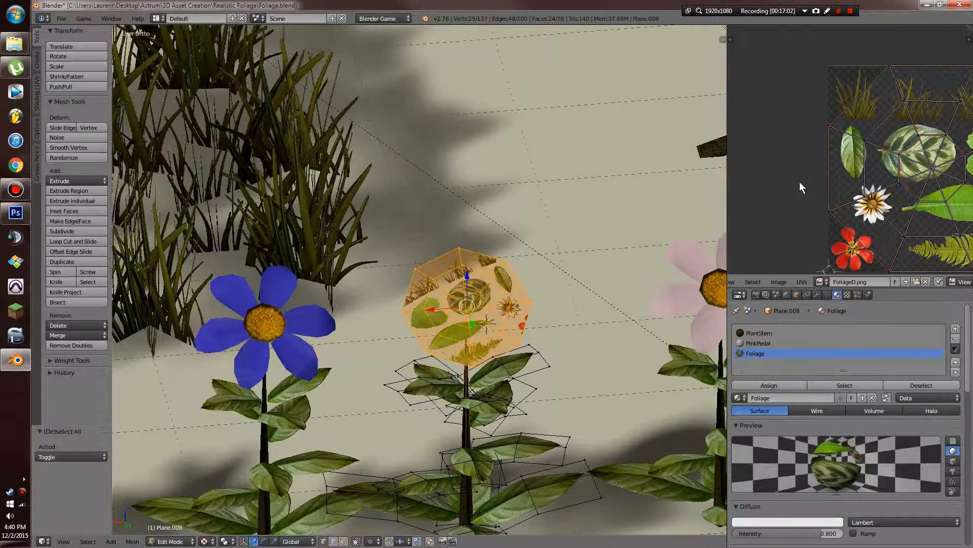
key(a)
scroll(934, 173, down, 2)
key(s)
click(911, 164)
scroll(933, 170, up, 2)
middle_drag(935, 171, 944, 137)
scroll(942, 146, up, 3)
key(g)
click(823, 218)
Fine-tune the UV size so the octagon closely encloses the white flower image, and return to Object Mode
middle_drag(905, 187, 881, 175)
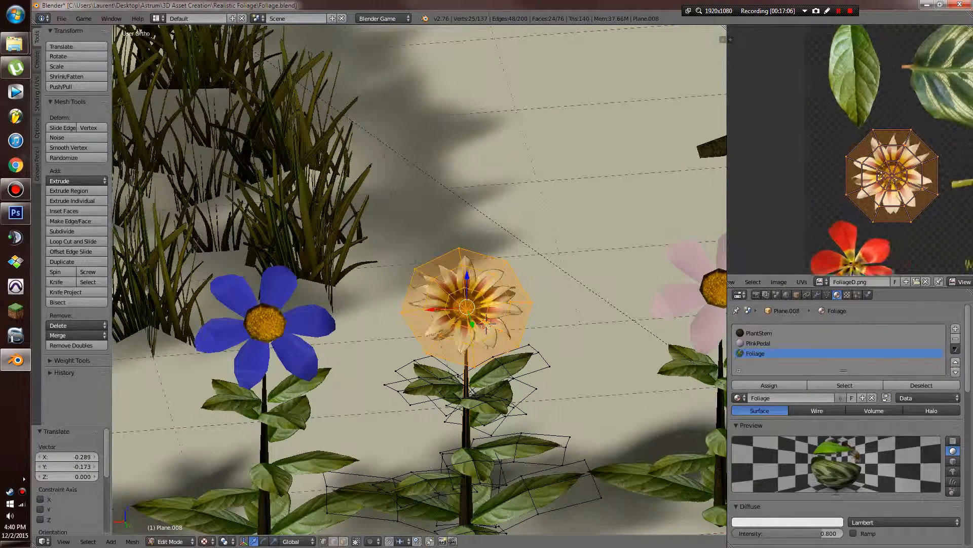
scroll(882, 174, up, 3)
key(s)
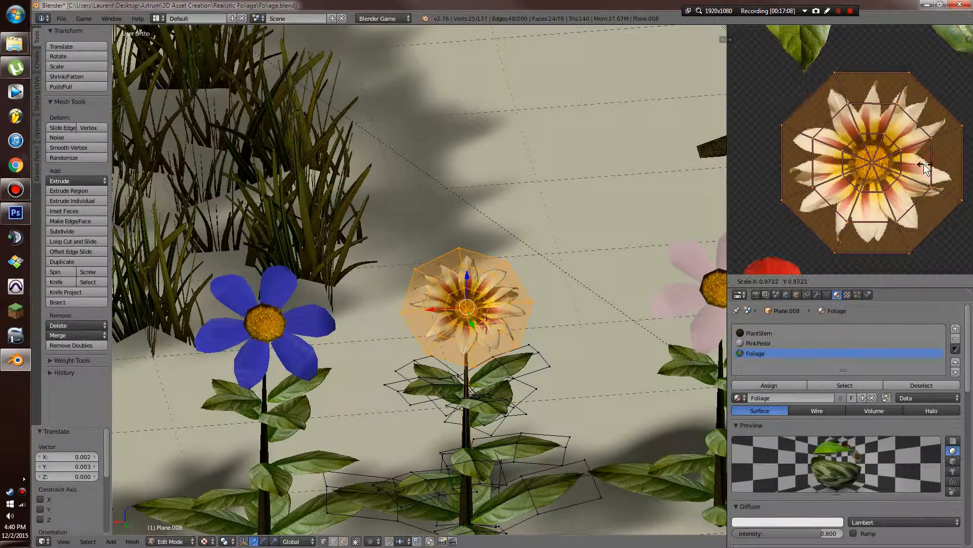
key(Tab)
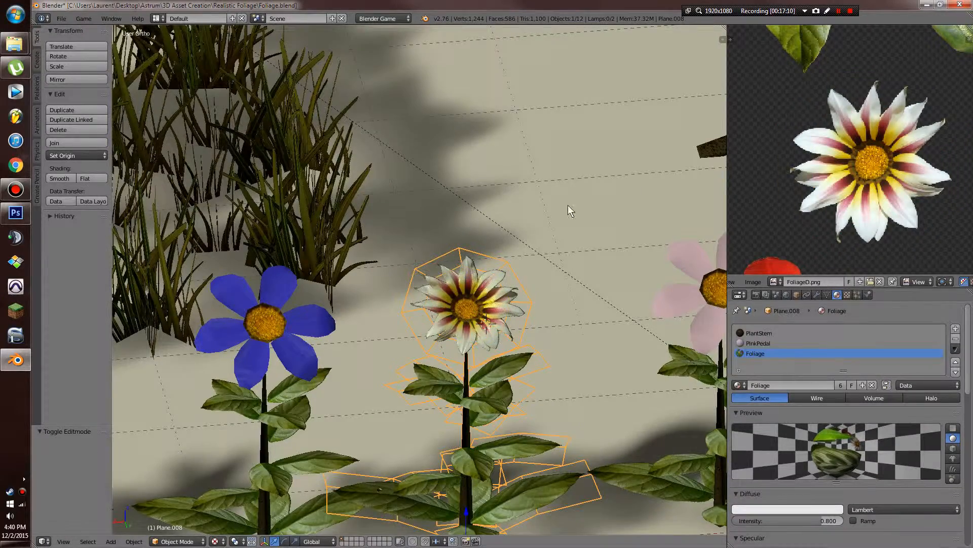
Deselect everything and examine the textured white flower and the whole flower row up close and from a distance
scroll(568, 205, down, 2)
key(a)
scroll(501, 243, down, 3)
scroll(502, 247, up, 5)
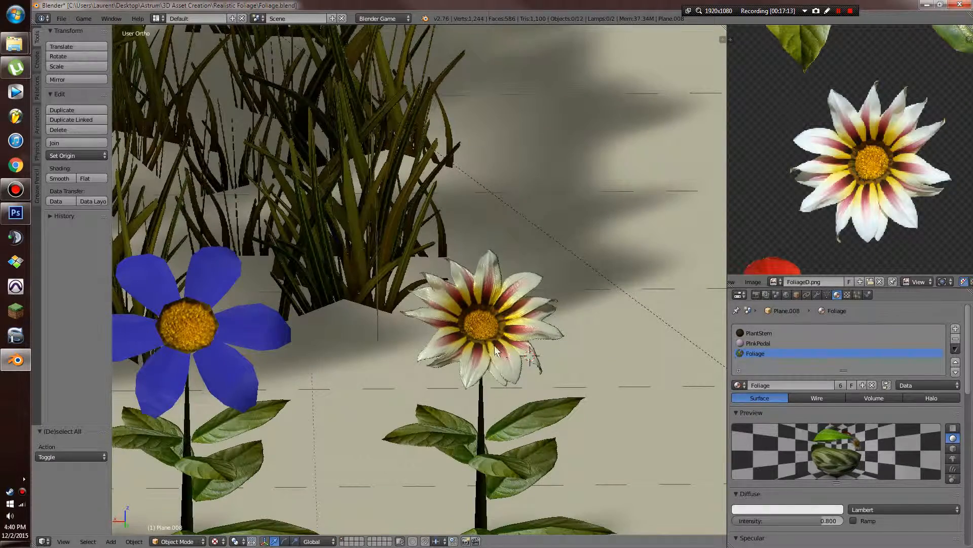
scroll(331, 360, down, 5)
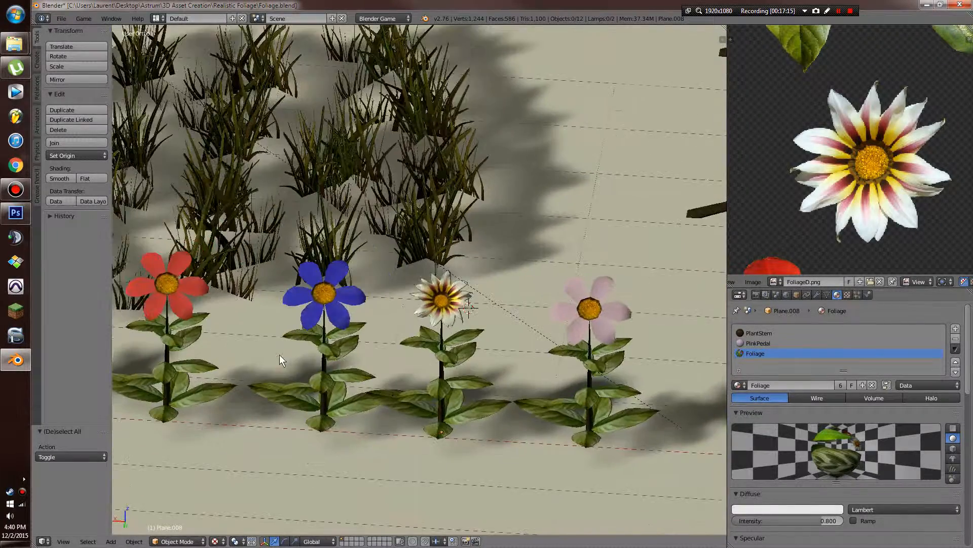
shift+middle_drag(125, 346, 338, 354)
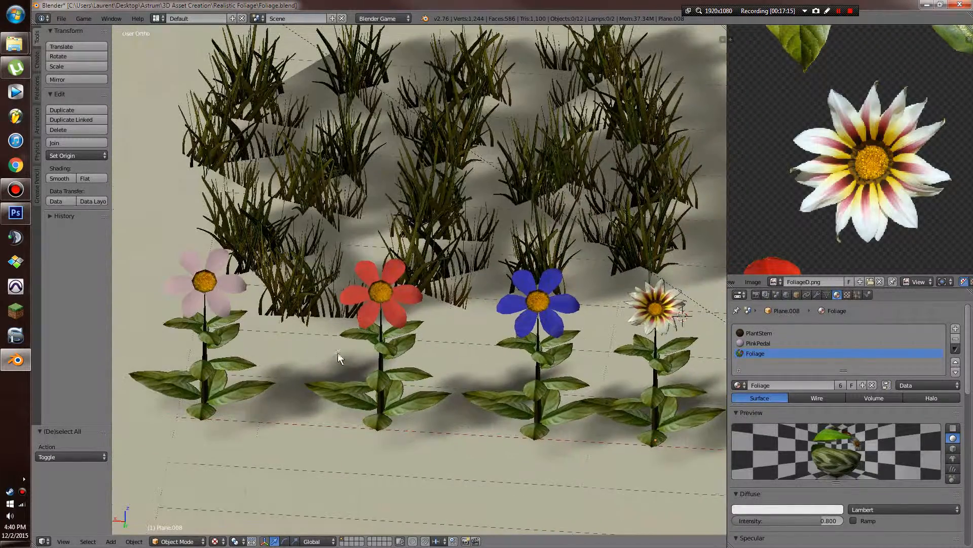
mouse_move(441, 344)
middle_down()
mouse_move(367, 333)
mouse_move(374, 323)
mouse_move(439, 338)
middle_up()
scroll(435, 337, up, 1)
Assign the PlantStem material to the center of the pink flower at the start of the row
key(Tab)
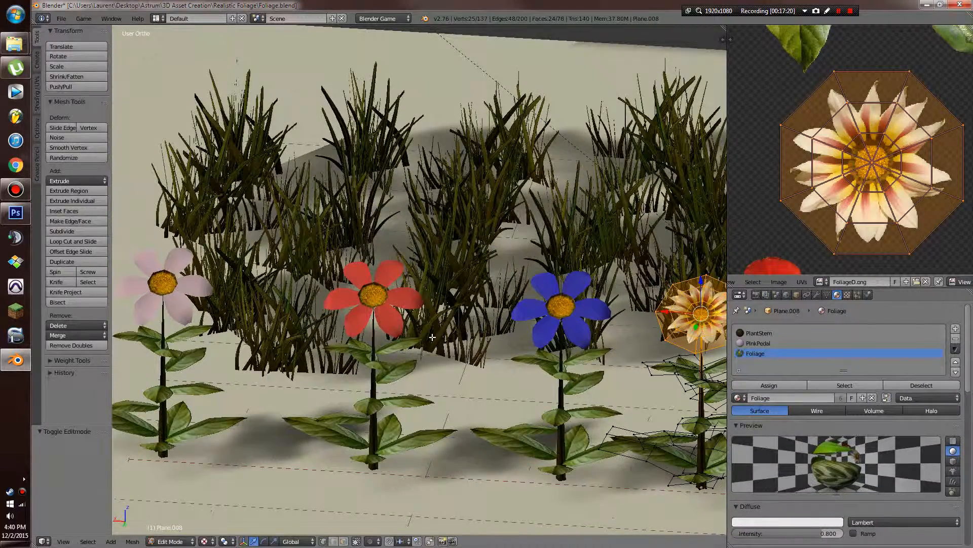
key(Tab)
key(Tab)
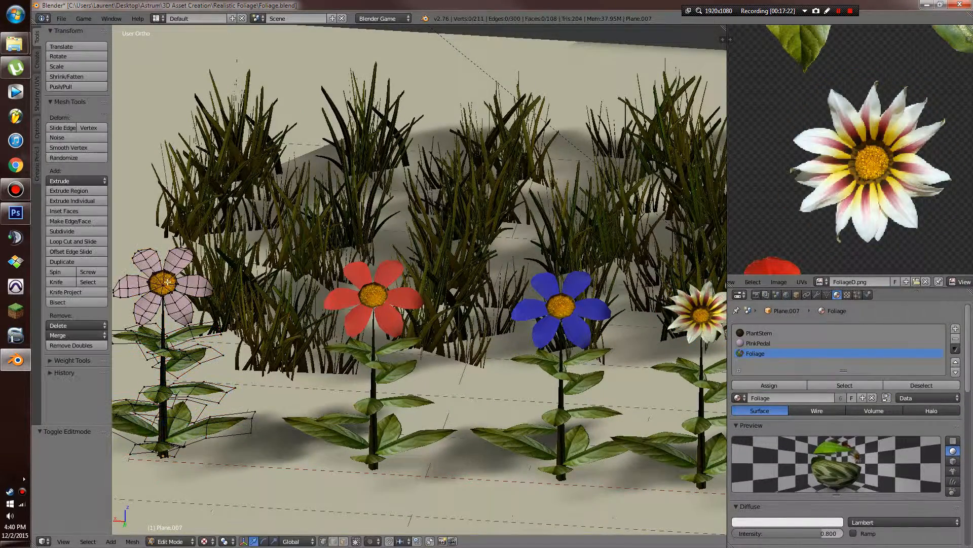
key(ctrl+l)
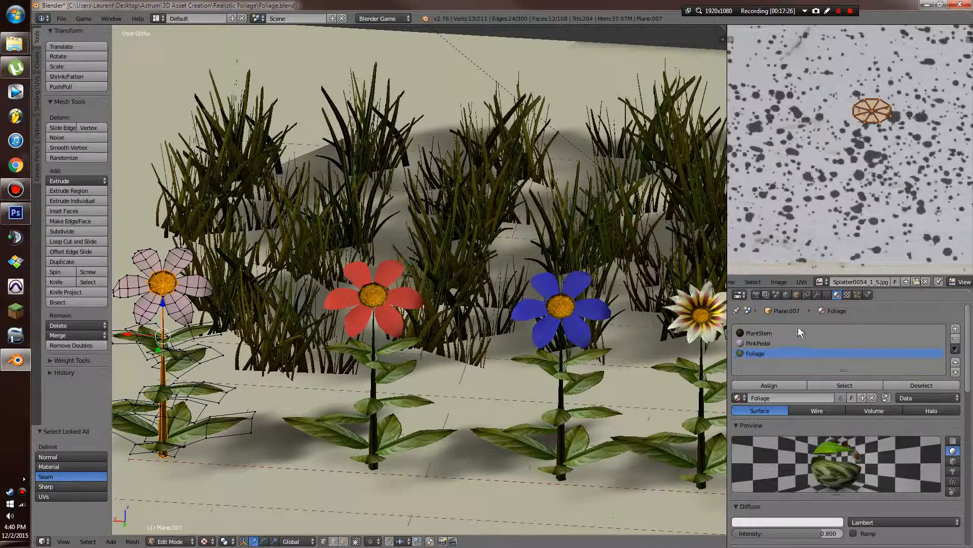
key(Tab)
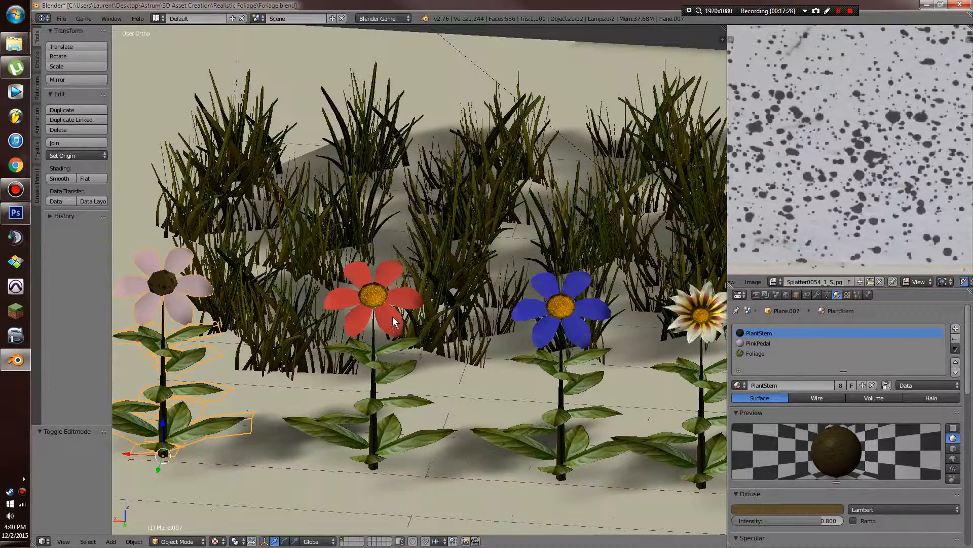
Assign the PlantStem material to the red-petaled flower's center
scroll(313, 363, up, 5)
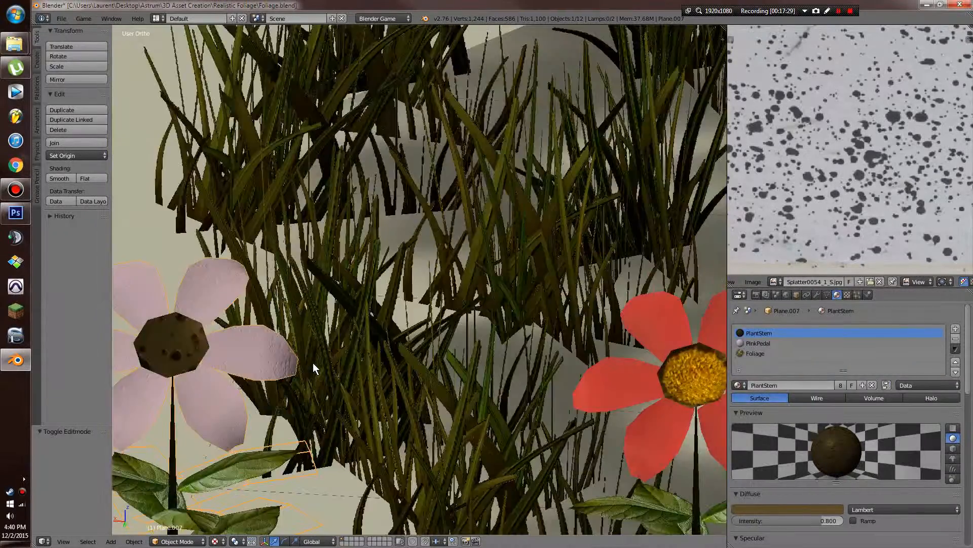
scroll(312, 363, down, 6)
right_click(497, 324)
middle_drag(588, 351, 476, 346)
key(Tab)
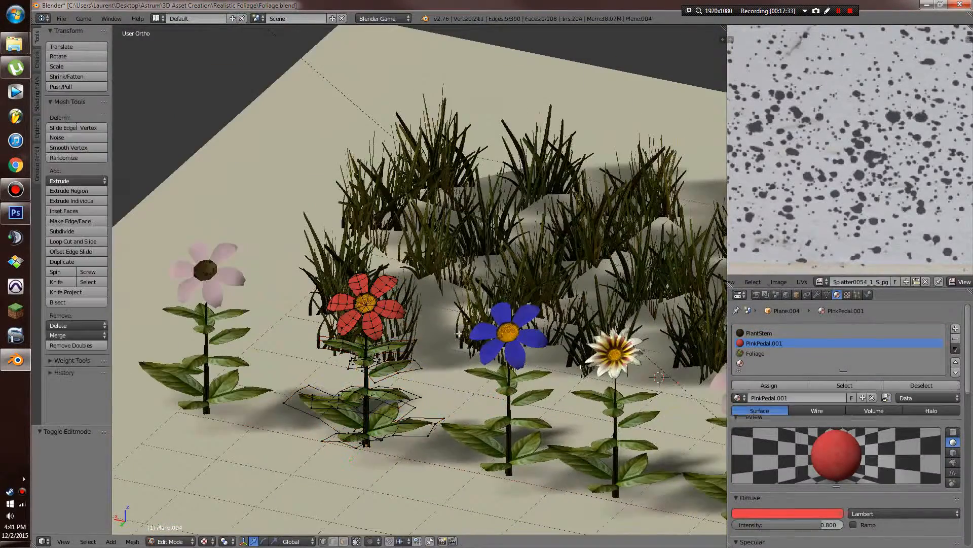
key(ctrl+l)
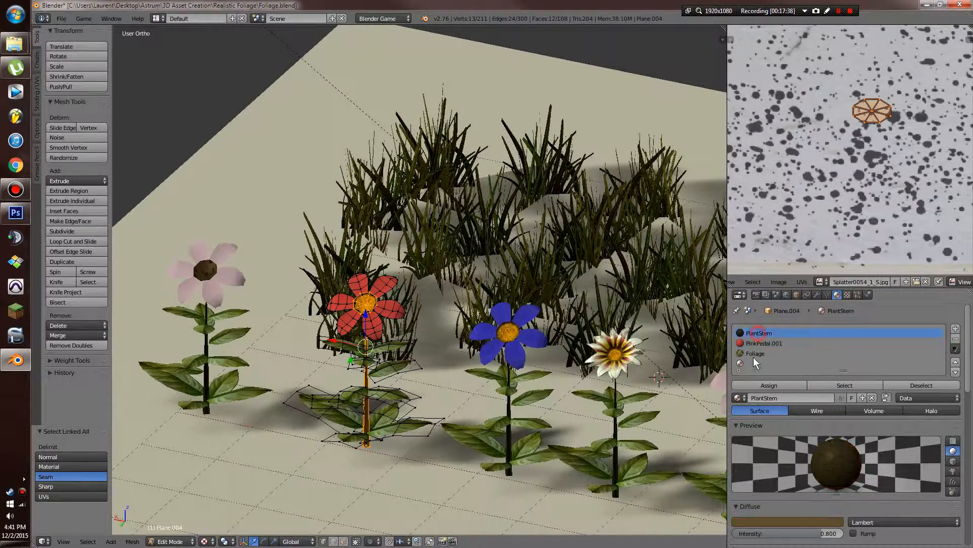
click(756, 390)
key(Tab)
Assign the PlantStem material to the blue flower's center and save the file
right_click(503, 335)
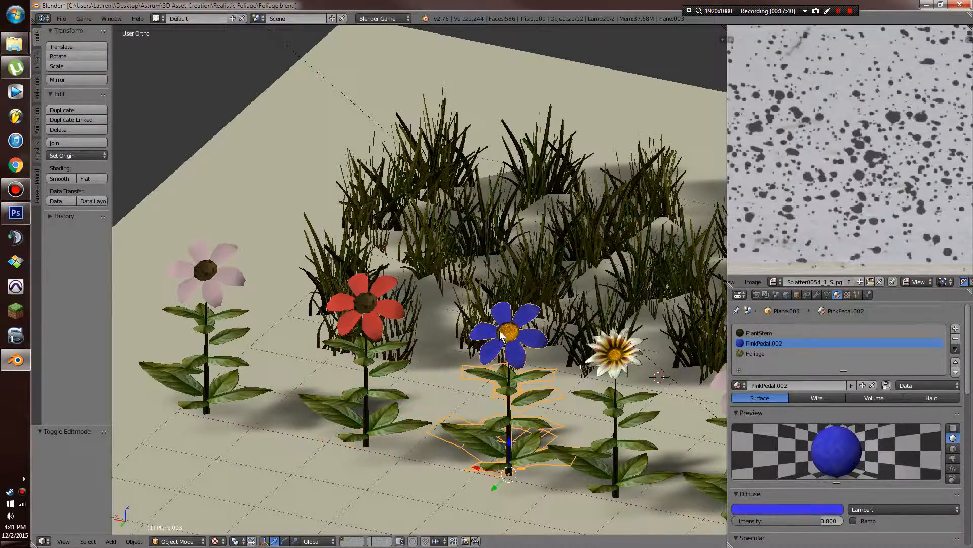
key(Tab)
key(ctrl+l)
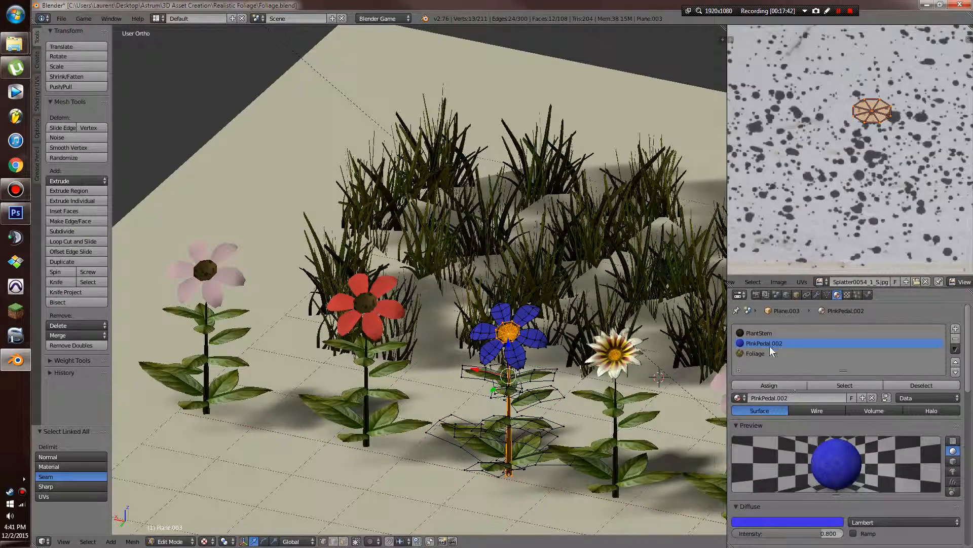
key(Tab)
middle_drag(542, 369, 600, 374)
key(Tab)
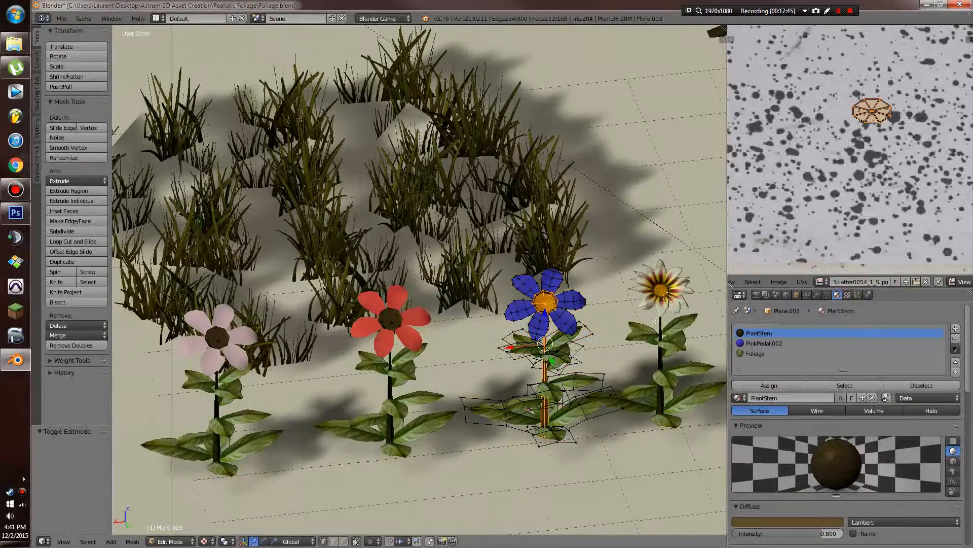
key(Tab)
key(ctrl+s)
Change the PlantStem material's diffuse color from brown to a lighter muted green
middle_drag(591, 371, 567, 352)
click(626, 367)
scroll(678, 375, down, 2)
scroll(563, 350, up, 2)
scroll(564, 350, up, 2)
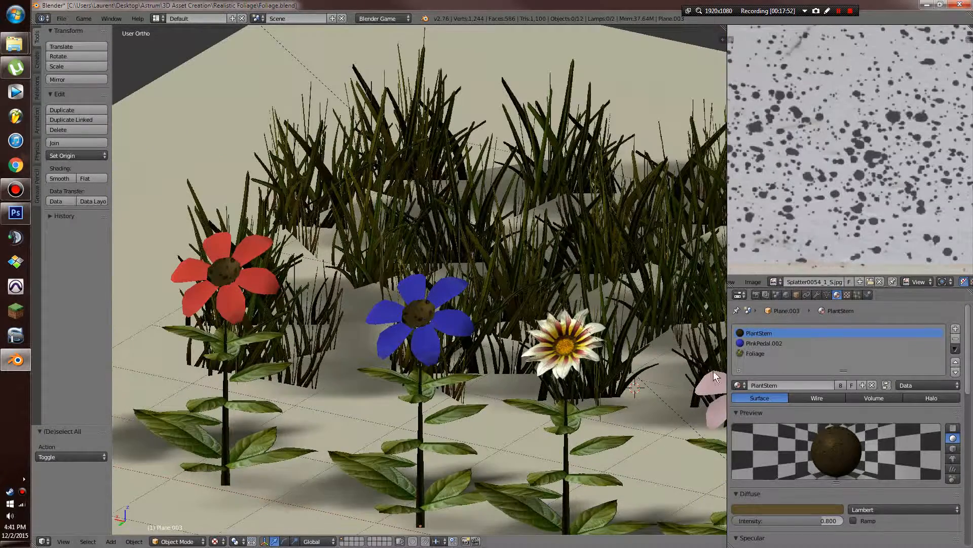
click(791, 509)
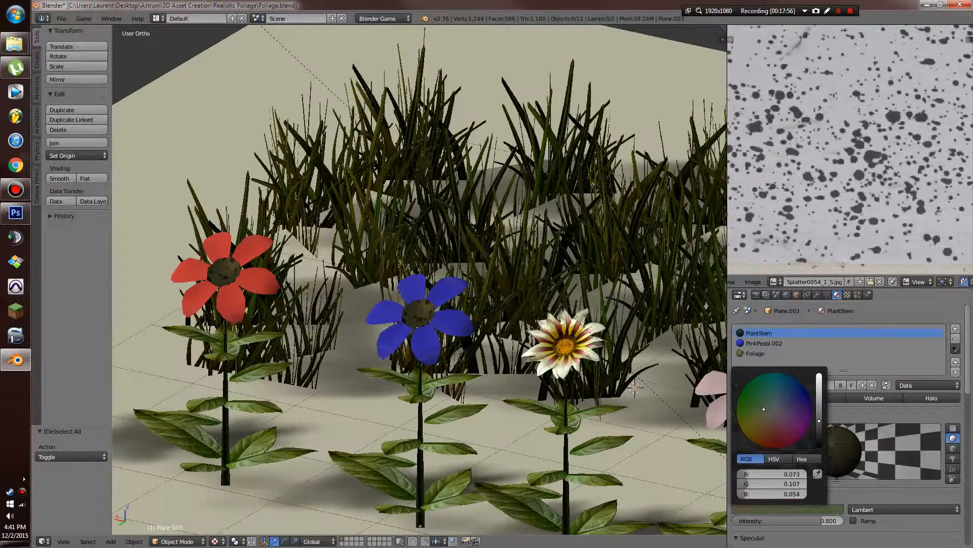
drag(819, 413, 818, 402)
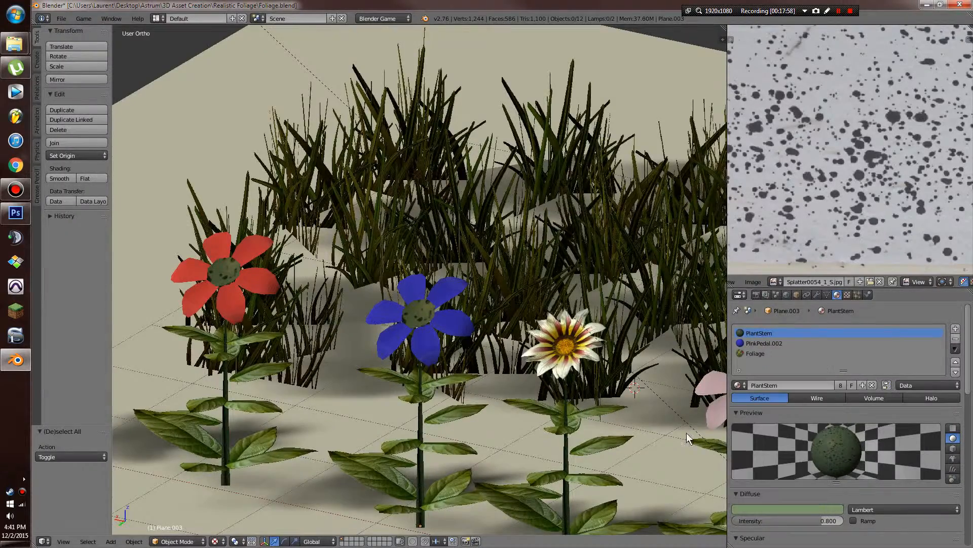
Replace the pink flower at the end of the row beside the white one with a duplicate of the white flower
scroll(609, 411, down, 2)
middle_drag(517, 385, 513, 330)
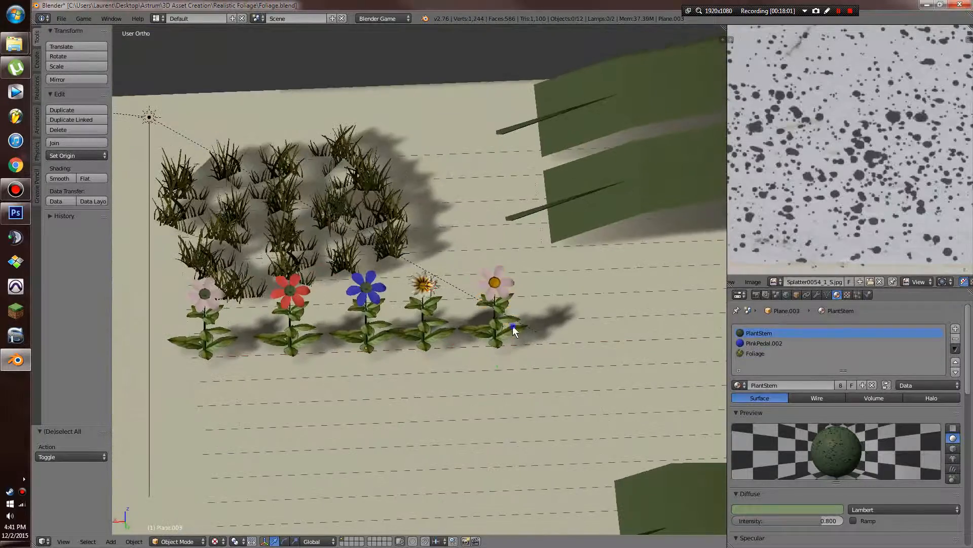
scroll(511, 308, up, 4)
key(x)
click(585, 300)
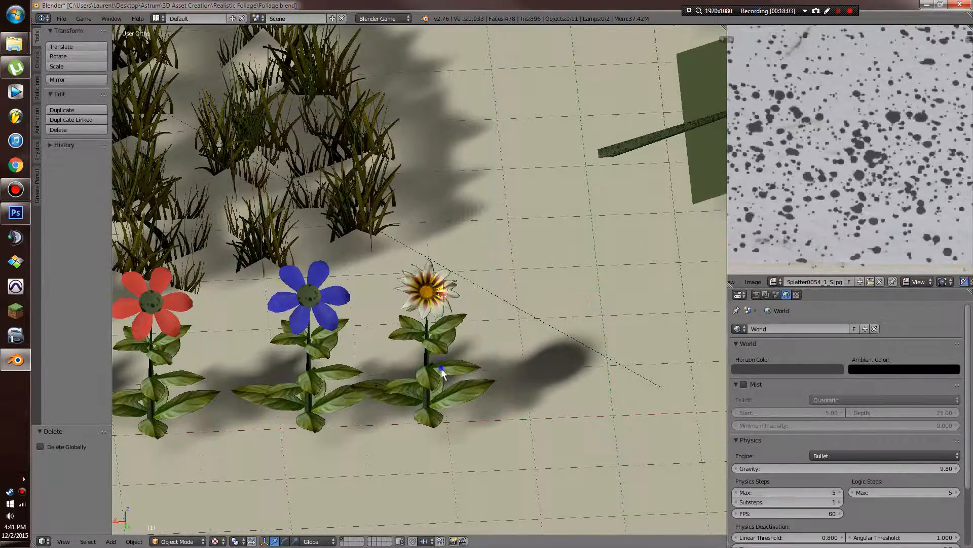
right_drag(446, 362, 447, 357)
click(573, 357)
Move the duplicate's blossom UVs onto the red flower in FoliageD.png and resize them to enclose its petals
key(Tab)
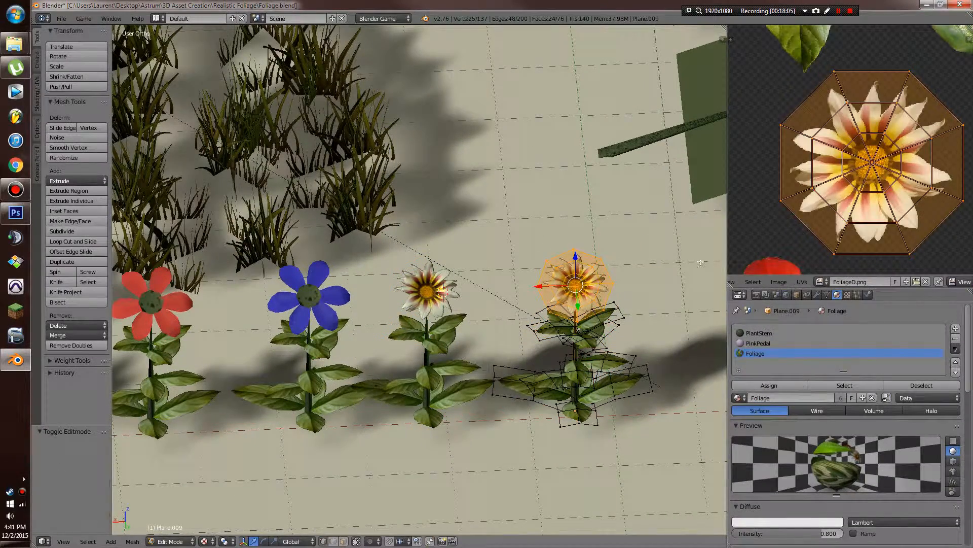
middle_drag(826, 205, 846, 163)
key(g)
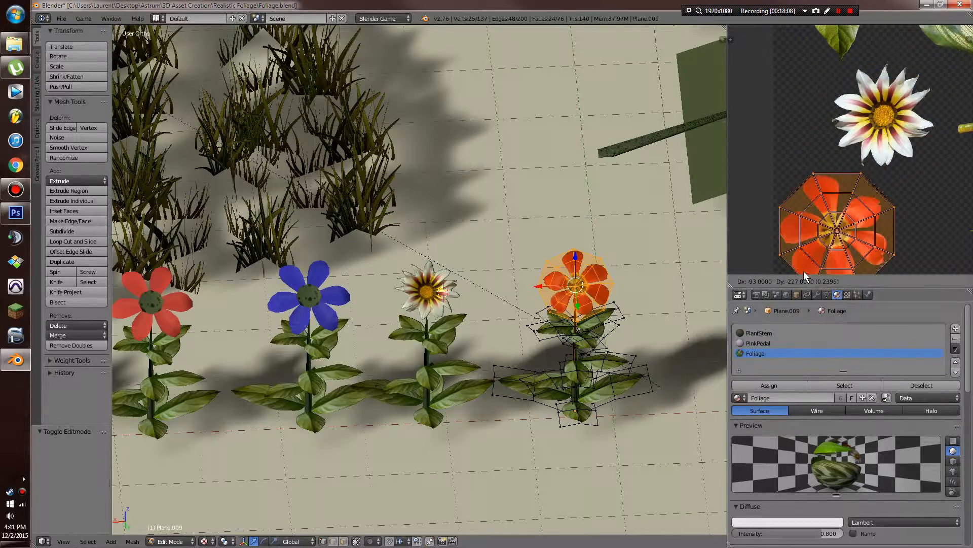
scroll(879, 229, up, 1)
middle_drag(879, 229, 894, 185)
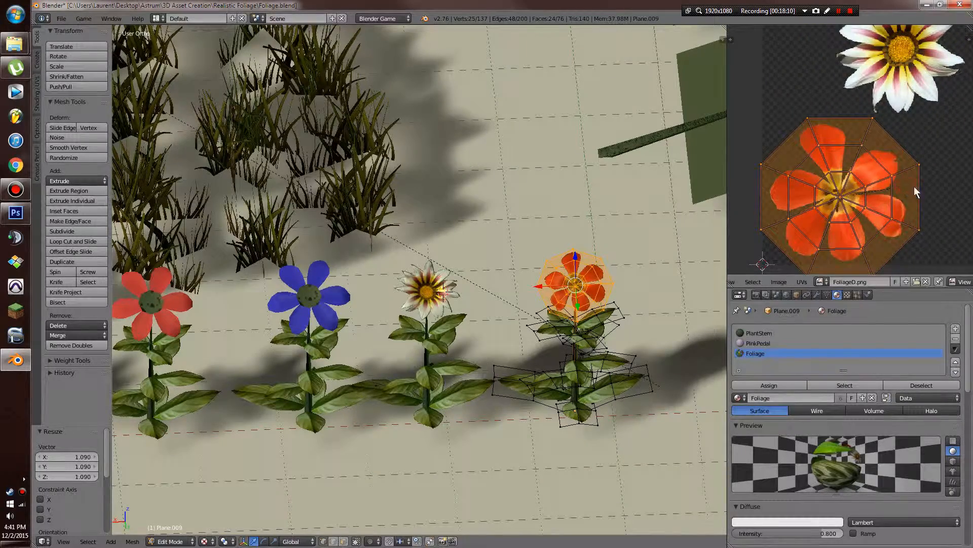
scroll(880, 218, up, 1)
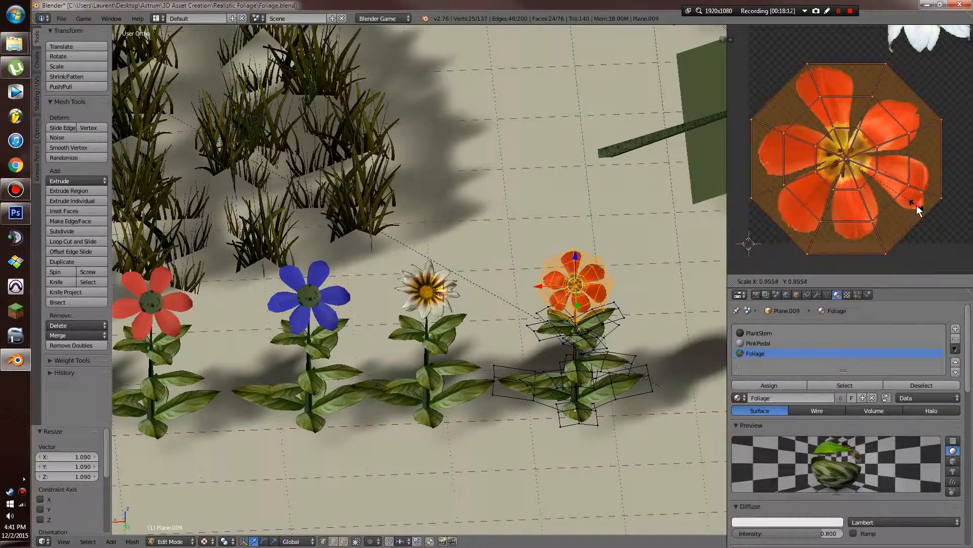
key(s)
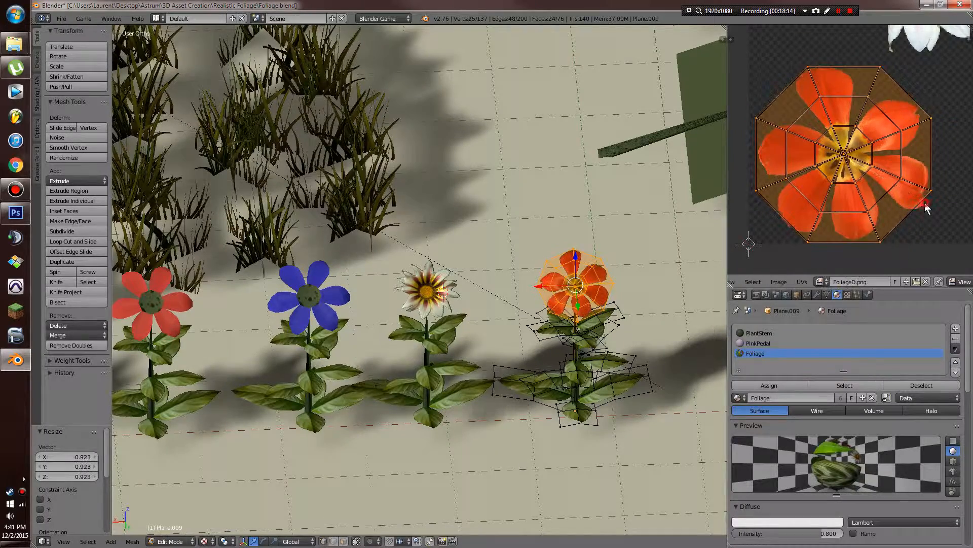
click(926, 209)
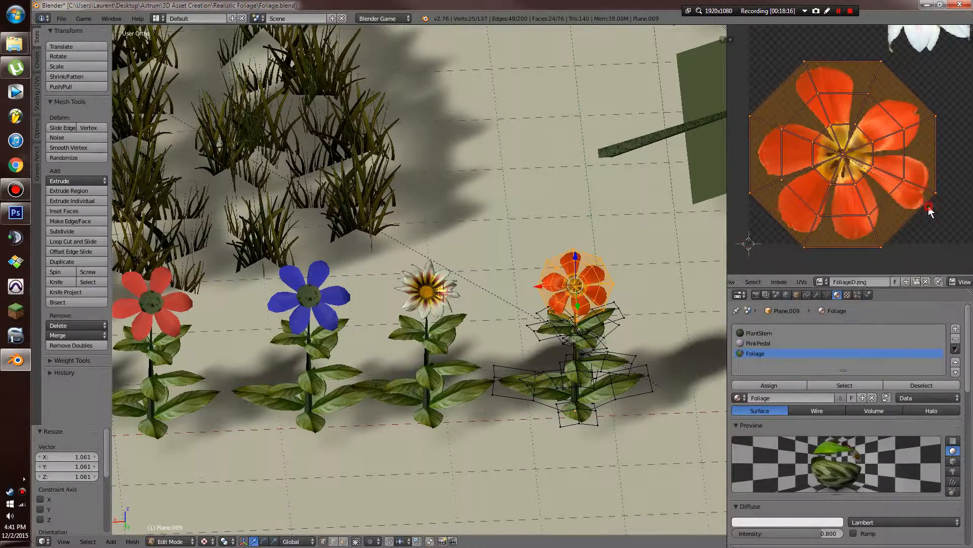
Move the lowest edge of the blossom's UV outline slightly up along Y toward the red petals in FoliageD.png
key(Tab)
scroll(497, 251, up, 3)
scroll(475, 264, up, 3)
shift+middle_drag(610, 264, 415, 236)
key(a)
scroll(475, 264, down, 3)
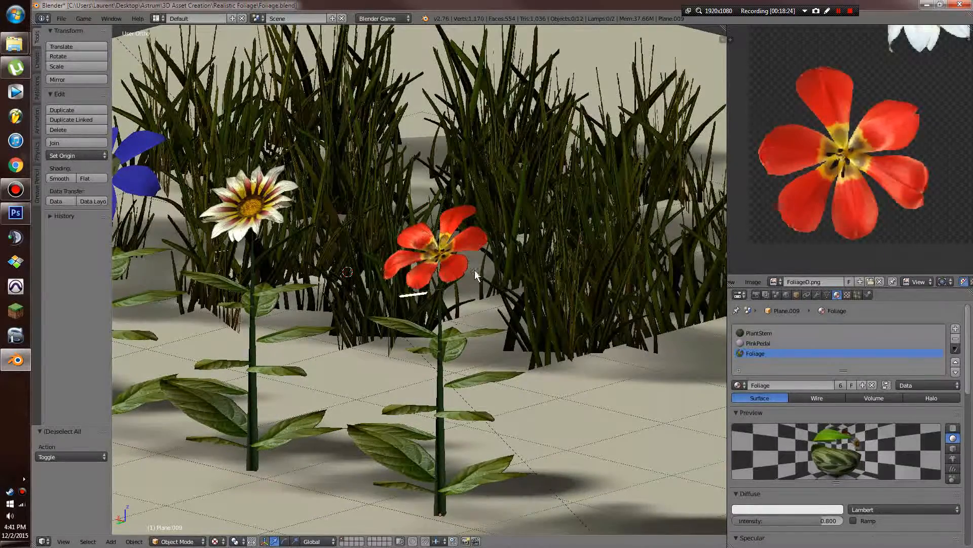
key(Tab)
right_drag(864, 242, 864, 236)
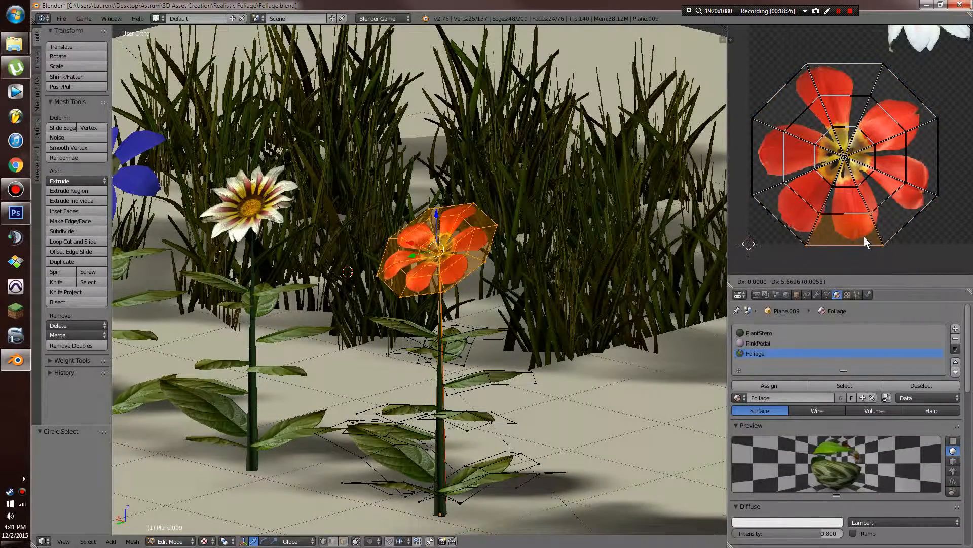
right_click(863, 236)
shift+right_click(836, 197)
shift+right_click(838, 191)
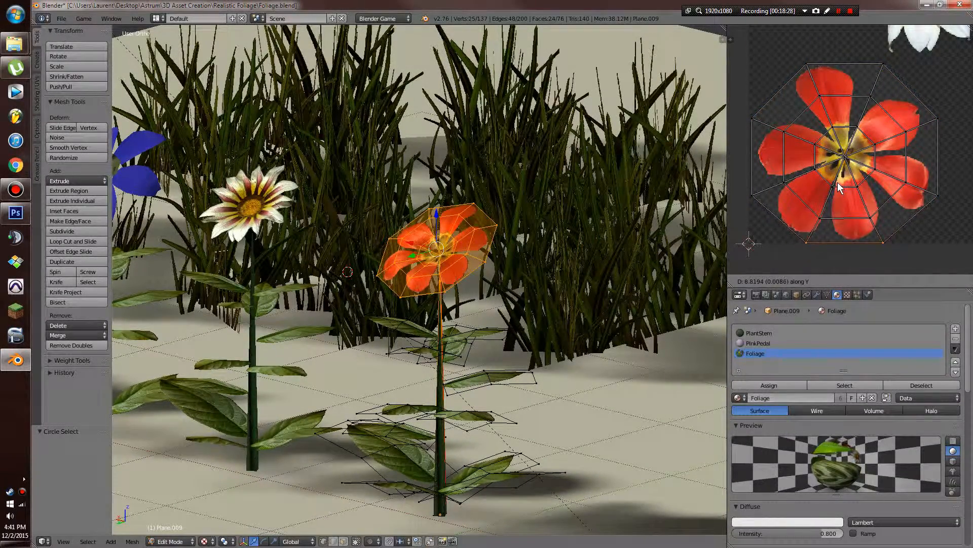
Nudge the right-hand edge of the blossom's UV outline inward, closer to the tips of the red petals
key(Tab)
middle_drag(504, 251, 544, 251)
key(Tab)
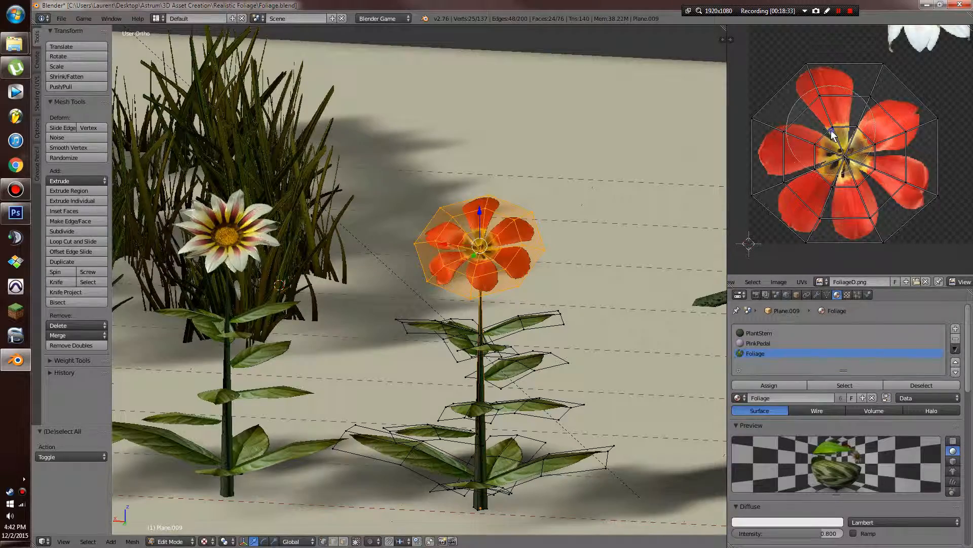
key(Tab)
mouse_move(580, 250)
middle_down()
mouse_move(565, 228)
mouse_move(558, 260)
mouse_move(566, 254)
middle_up()
key(Tab)
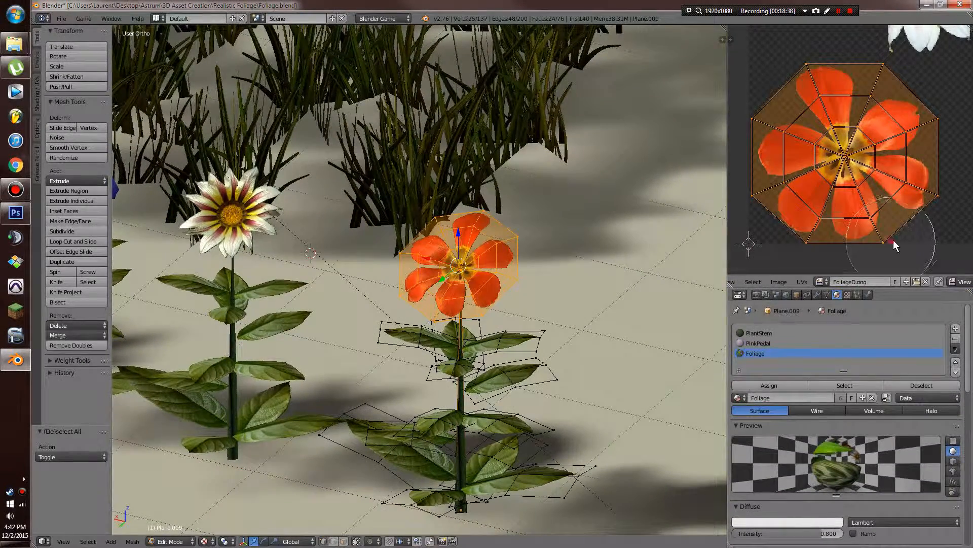
key(a)
key(Escape)
key(a)
key(c)
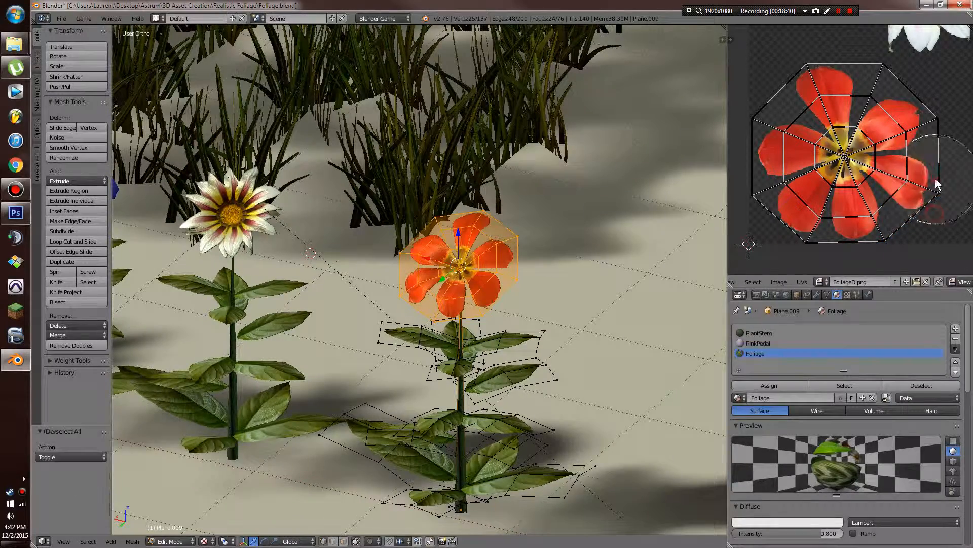
key(Tab)
middle_drag(527, 249, 651, 228)
key(Tab)
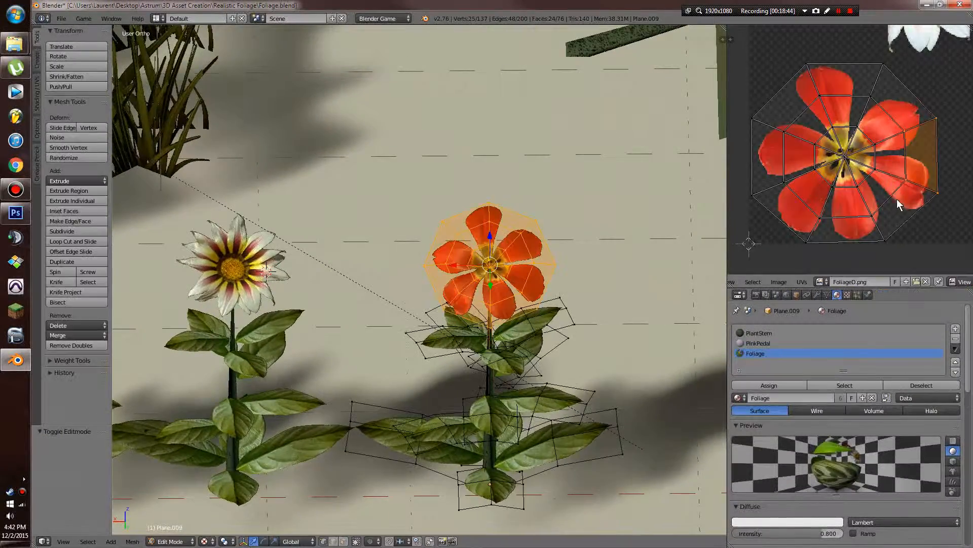
key(Tab)
Examine the flower row and its red textured blossom from several angles and distances
scroll(820, 174, down, 4)
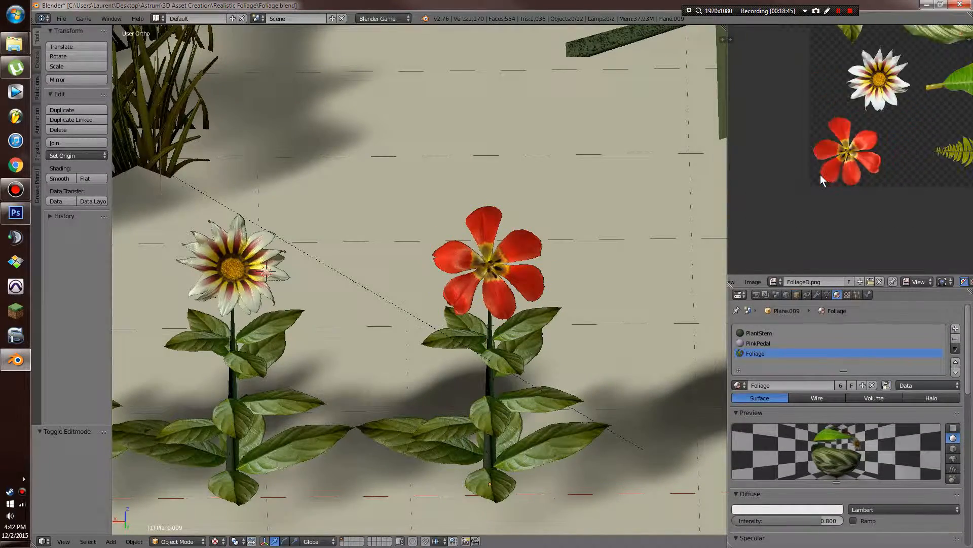
scroll(601, 275, up, 2)
scroll(601, 275, down, 3)
middle_drag(602, 275, 576, 293)
scroll(546, 257, up, 2)
scroll(537, 281, down, 6)
key(a)
scroll(549, 266, down, 3)
key(a)
scroll(508, 342, up, 4)
scroll(574, 291, up, 3)
right_click(600, 276)
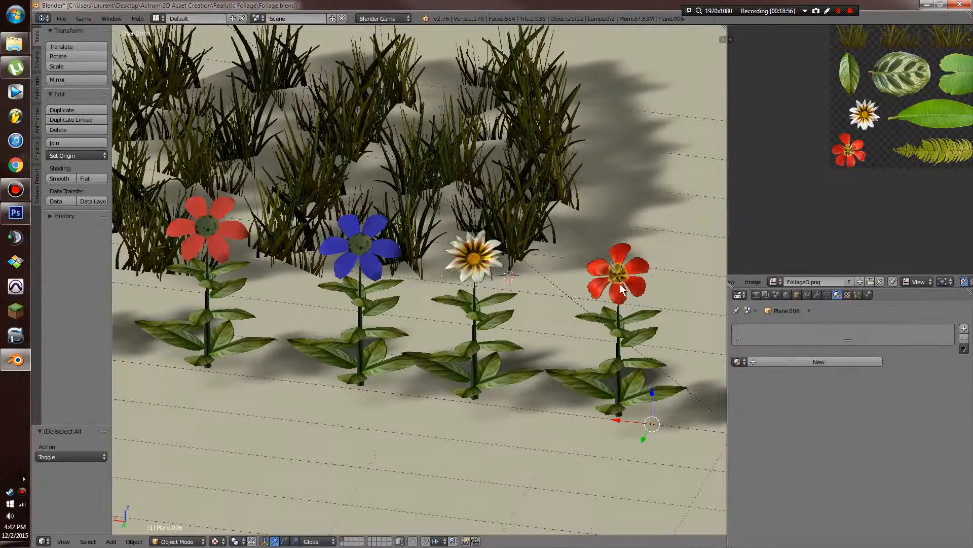
scroll(618, 288, up, 3)
scroll(617, 288, down, 5)
middle_drag(618, 288, 604, 282)
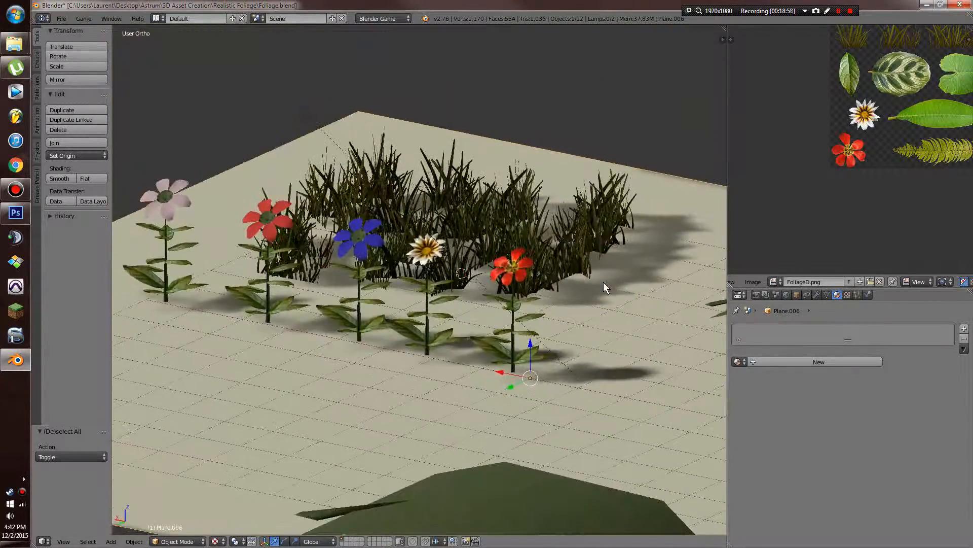
scroll(604, 282, up, 4)
key(Tab)
key(Tab)
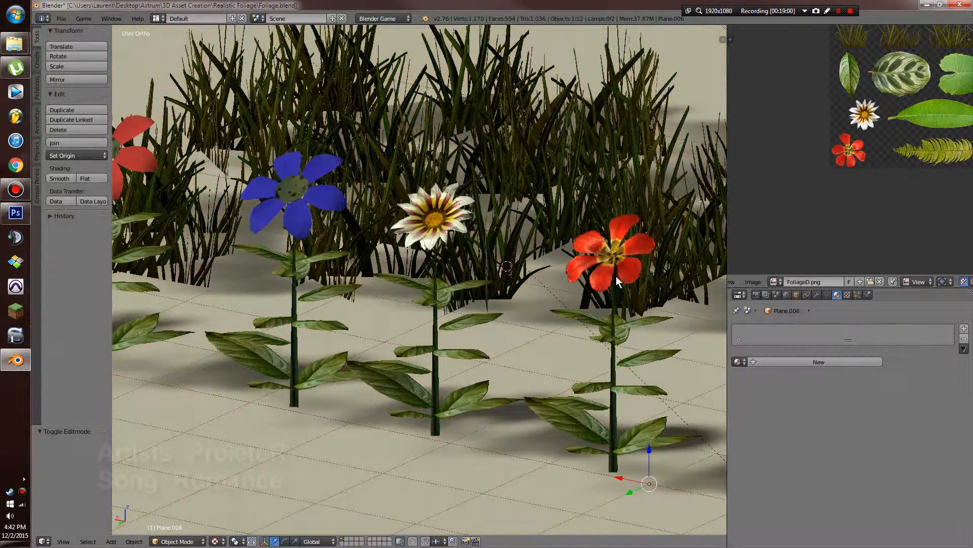
right_click(616, 269)
key(Tab)
key(Tab)
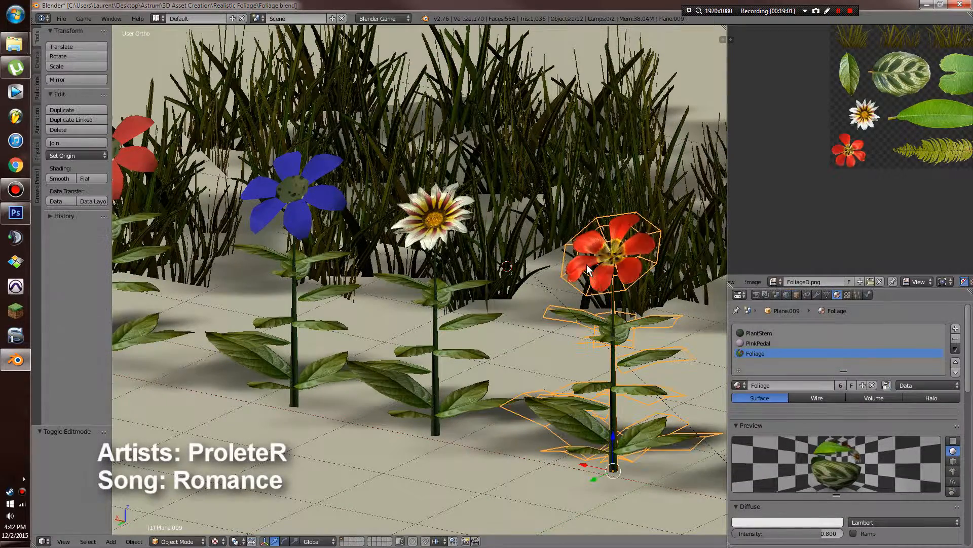
right_click(304, 218)
key(r)
key(r)
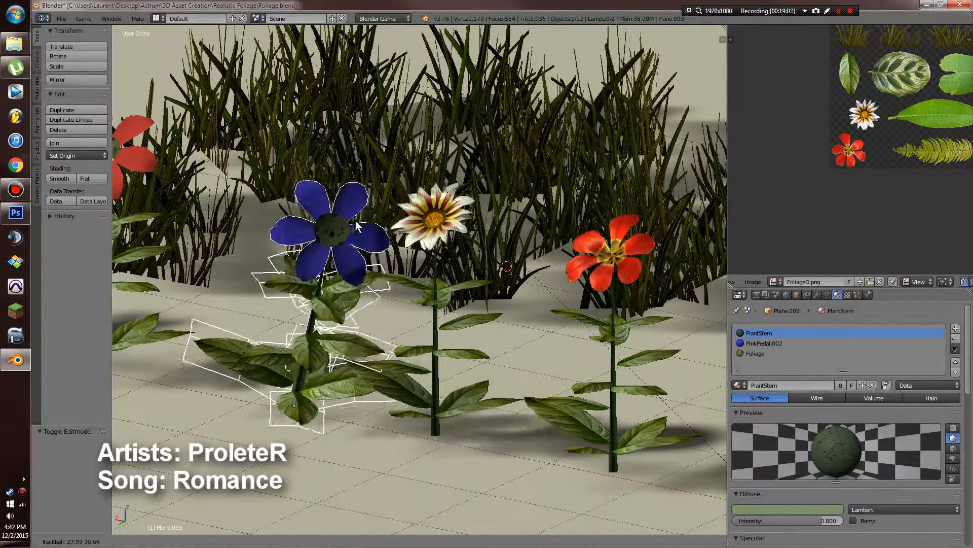
right_click(371, 197)
mouse_move(372, 225)
middle_down()
mouse_move(419, 232)
mouse_move(382, 233)
middle_up()
key(r)
key(r)
right_click(395, 213)
middle_drag(585, 238, 488, 238)
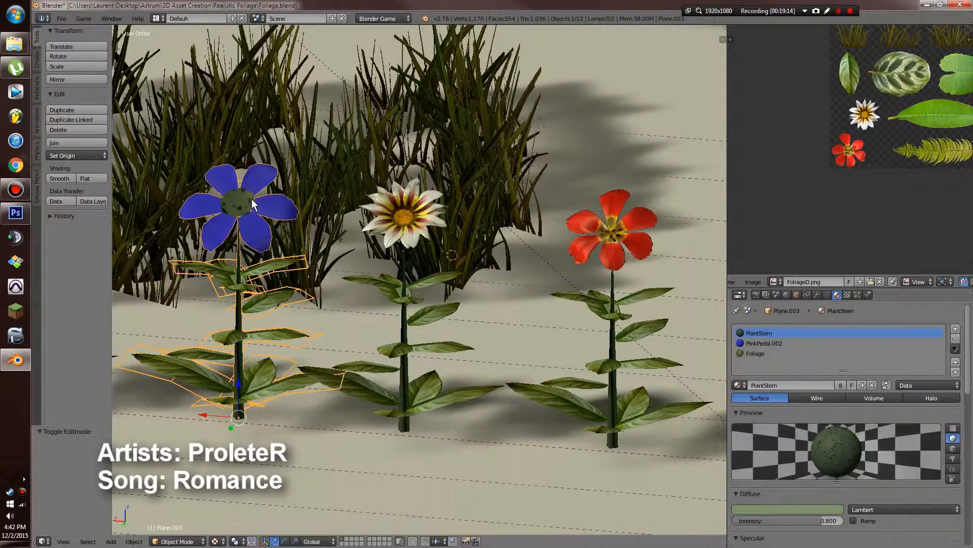
key(r)
key(r)
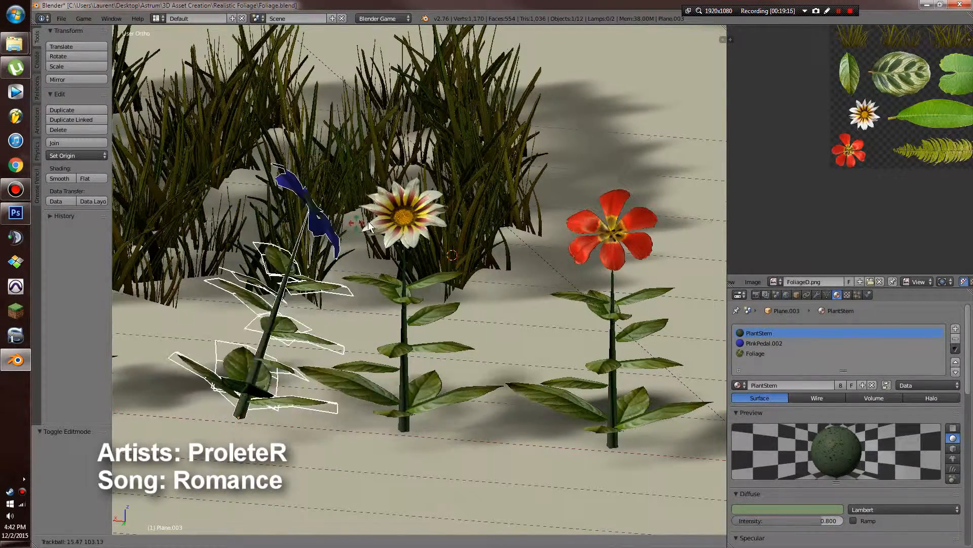
right_click(437, 206)
Look over the whole foliage scene with the grass, the flower row and the untextured leaf planes
scroll(595, 239, down, 4)
middle_drag(595, 238, 528, 260)
key(a)
scroll(459, 253, up, 3)
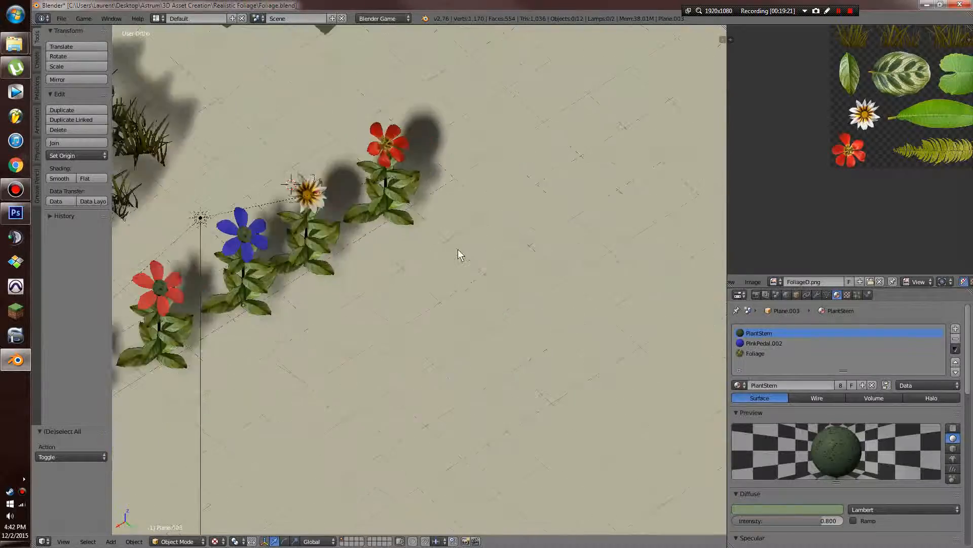
scroll(458, 248, down, 5)
middle_drag(458, 248, 571, 236)
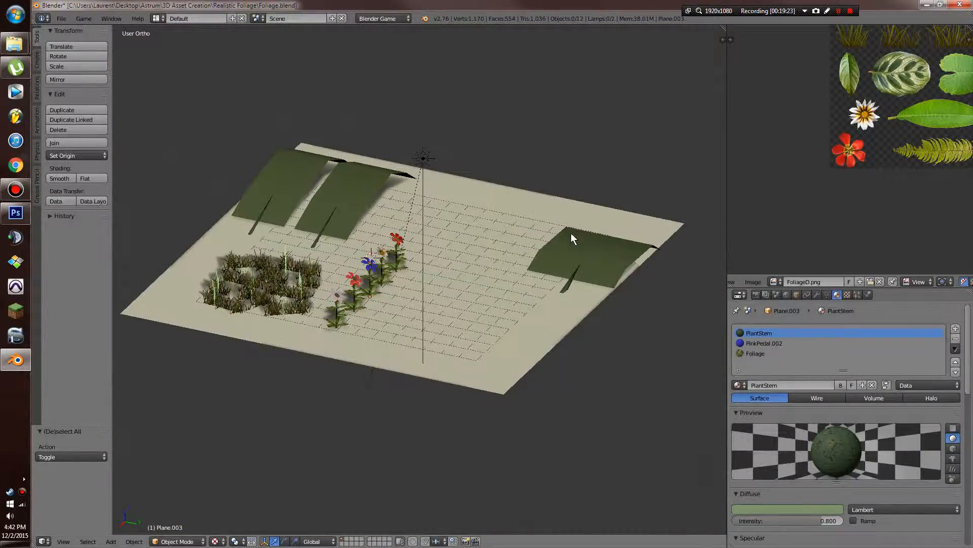
scroll(538, 263, up, 4)
middle_drag(535, 267, 492, 309)
scroll(499, 302, down, 4)
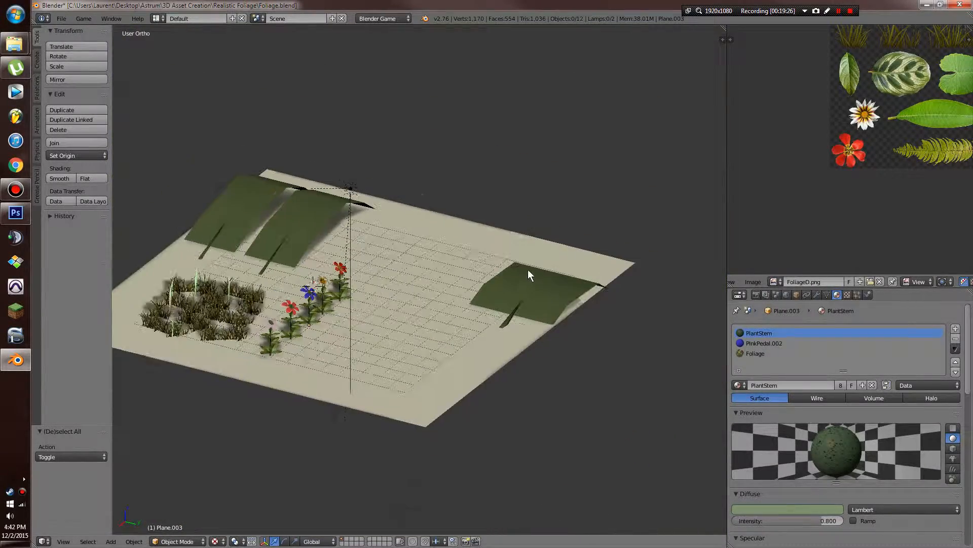
shift+middle_drag(529, 270, 541, 312)
Unwrap the curved blade of the narrow leaf at the edge of the ground plane, leaving out its stem
right_click(242, 224)
key(Tab)
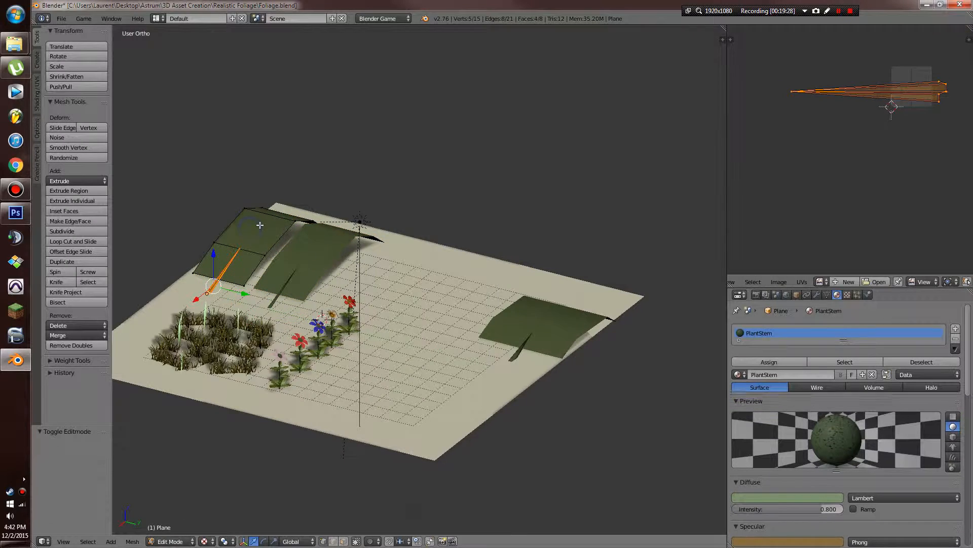
middle_drag(259, 162, 265, 197)
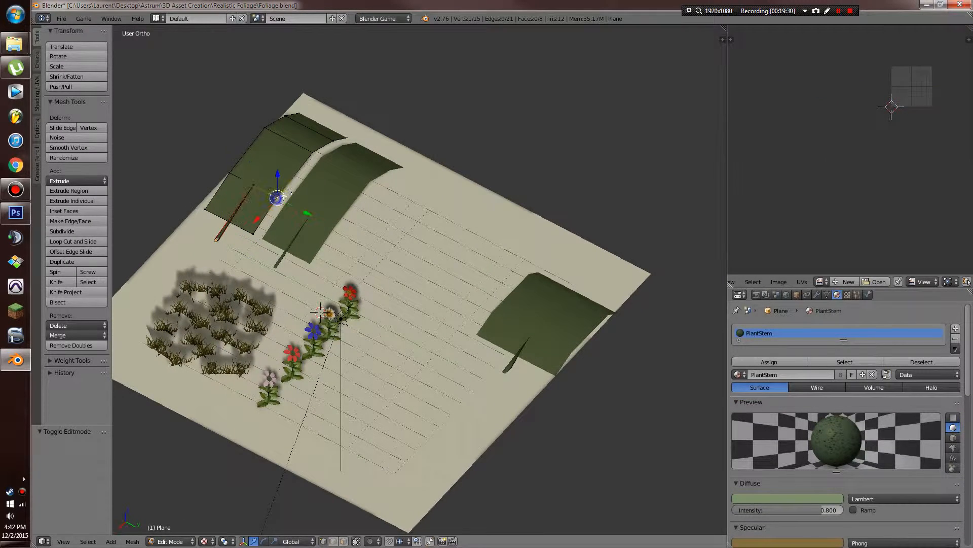
key(a)
key(u)
click(314, 196)
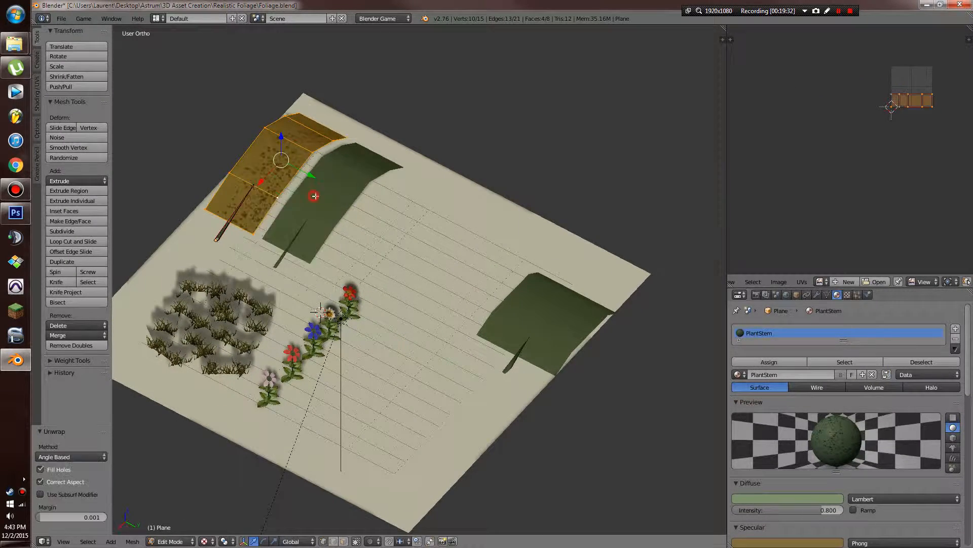
Assign the Foliage material to the leaf's blade in a second slot and show FoliageD.png behind its UVs
click(956, 329)
click(739, 394)
click(766, 413)
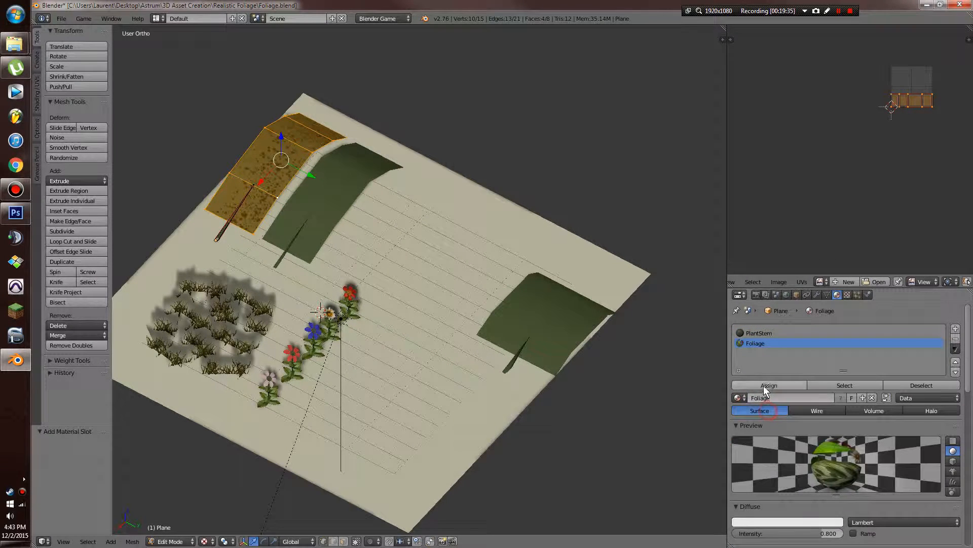
click(769, 386)
click(820, 281)
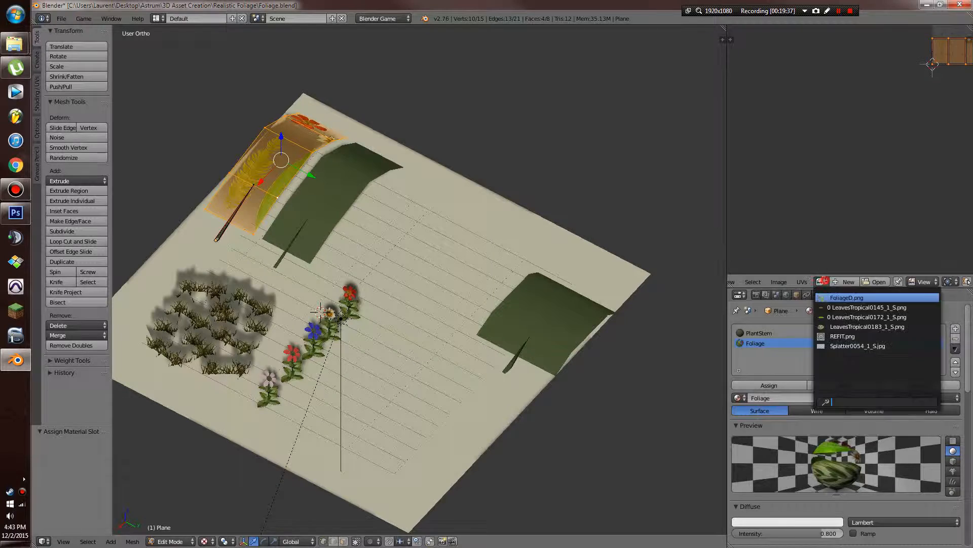
click(835, 297)
Scale the blade's UVs to 0.55 and move them onto the fern frond in FoliageD.png
scroll(915, 147, down, 2)
middle_drag(958, 147, 857, 182)
scroll(898, 196, down, 1)
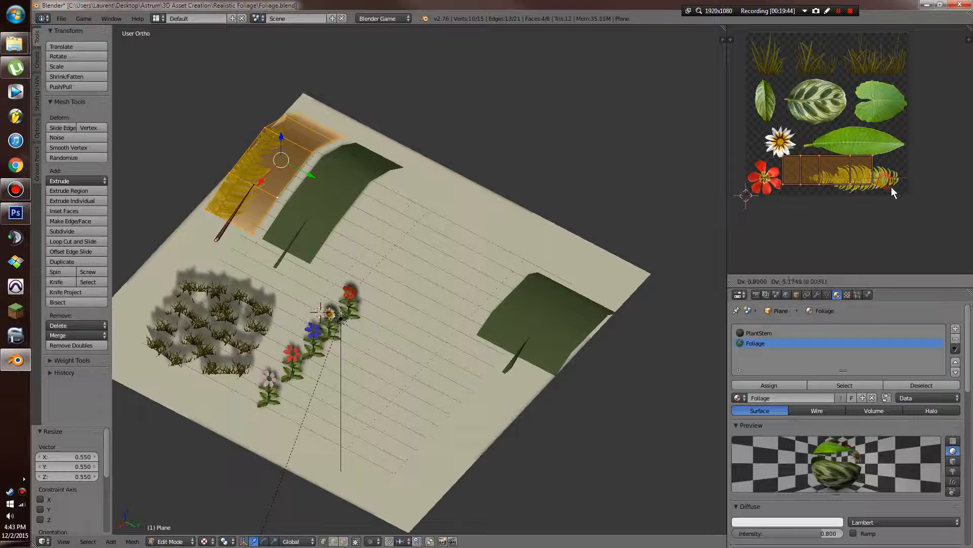
click(908, 195)
scroll(909, 199, up, 4)
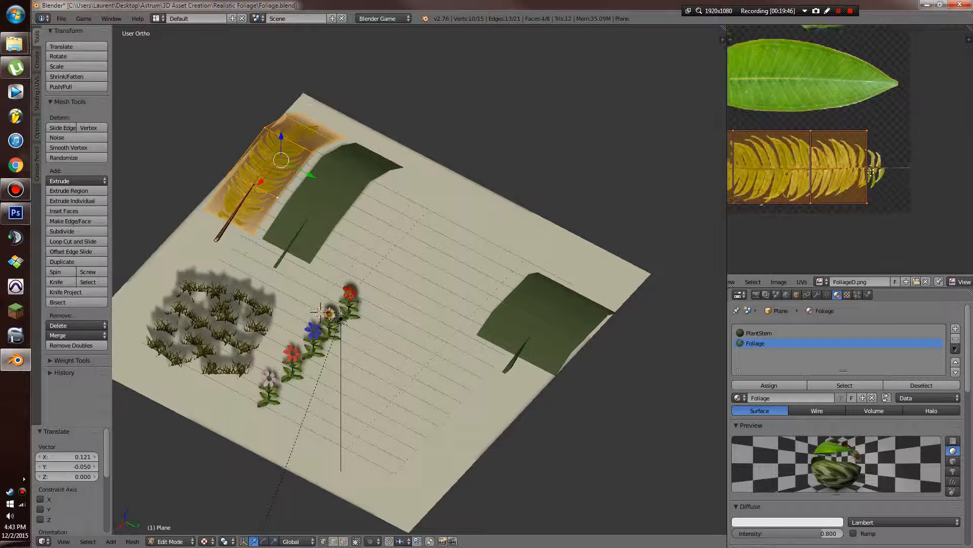
key(g)
click(885, 171)
middle_drag(885, 172, 917, 177)
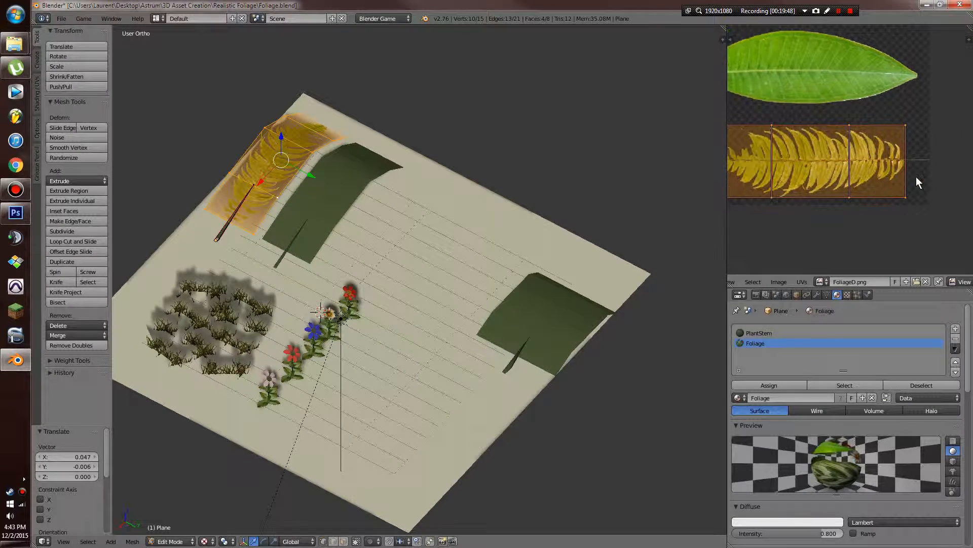
Stretch the blade's UVs slightly along Y to enclose the full width of the fern frond
key(s)
key(y)
click(924, 185)
key(g)
click(924, 185)
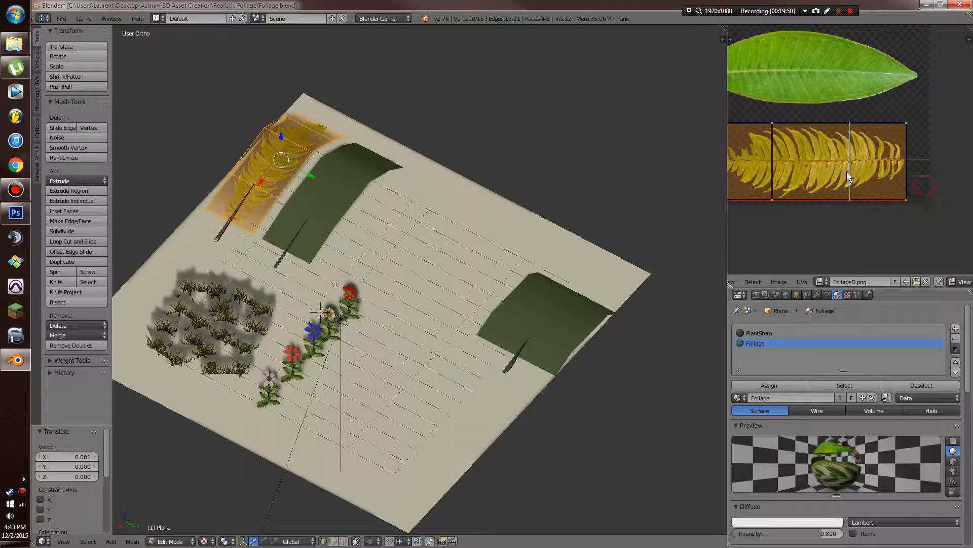
Move the UV edge at the fern frond's narrow end -0.026 along X to enclose that end
middle_drag(847, 171, 906, 176)
scroll(904, 175, down, 1)
key(a)
key(c)
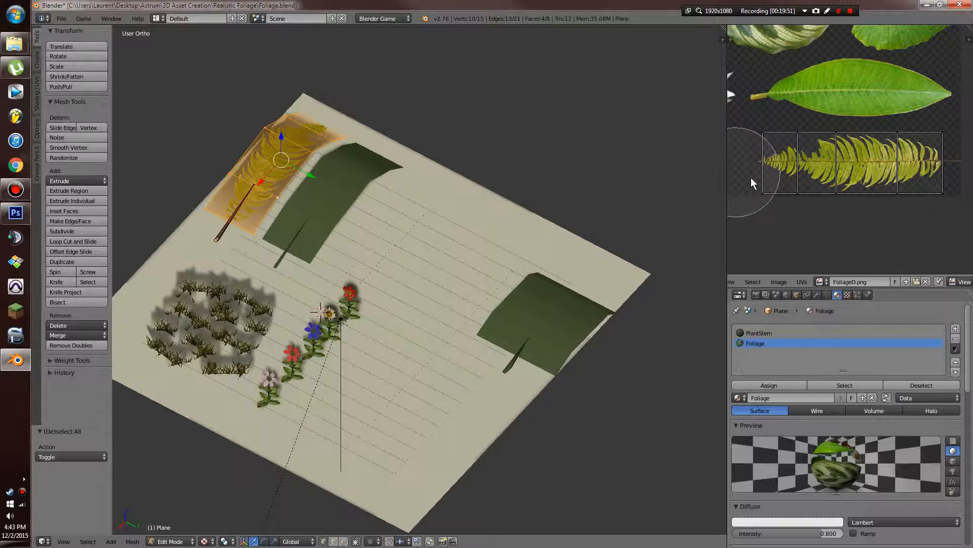
click(750, 175)
key(g)
key(x)
click(743, 132)
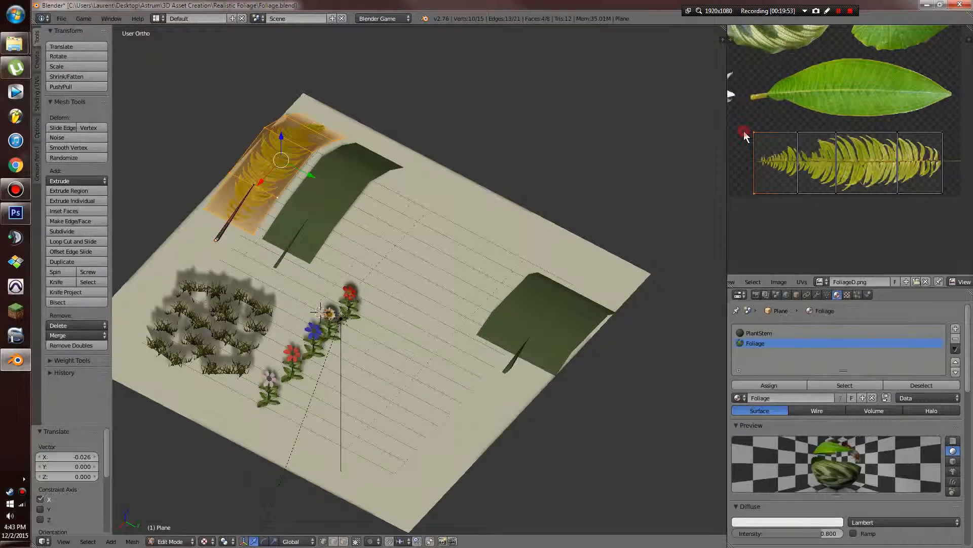
Move the fern leaf to the open ground on the other side of the flower row and scale it to 0.577
key(Tab)
middle_drag(471, 192, 419, 178)
middle_drag(709, 202, 548, 163)
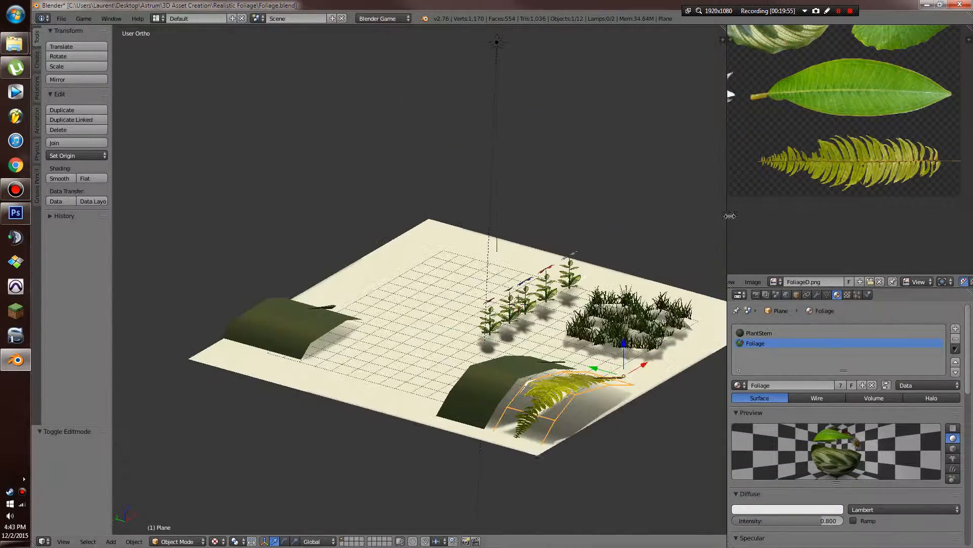
key(Tab)
middle_drag(738, 239, 887, 246)
key(Tab)
middle_drag(579, 244, 613, 301)
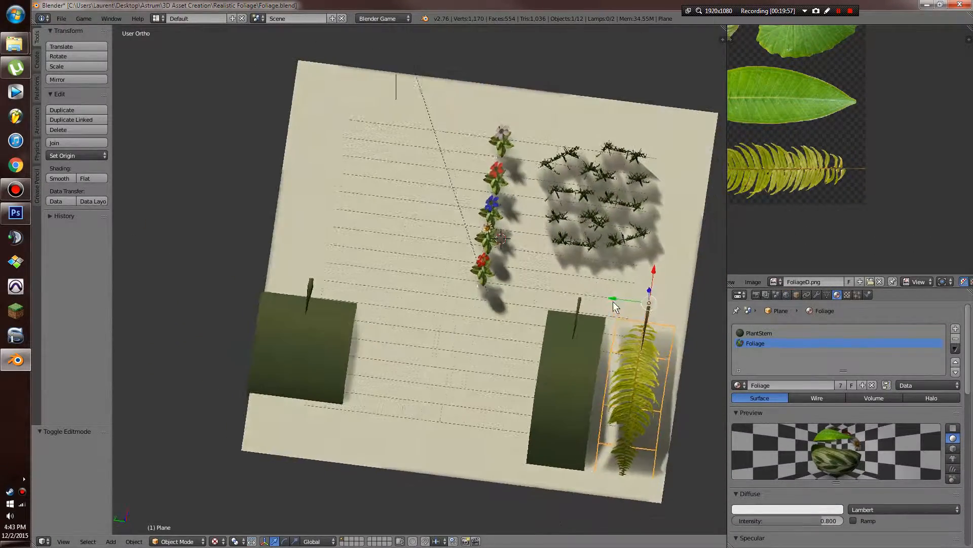
key(g)
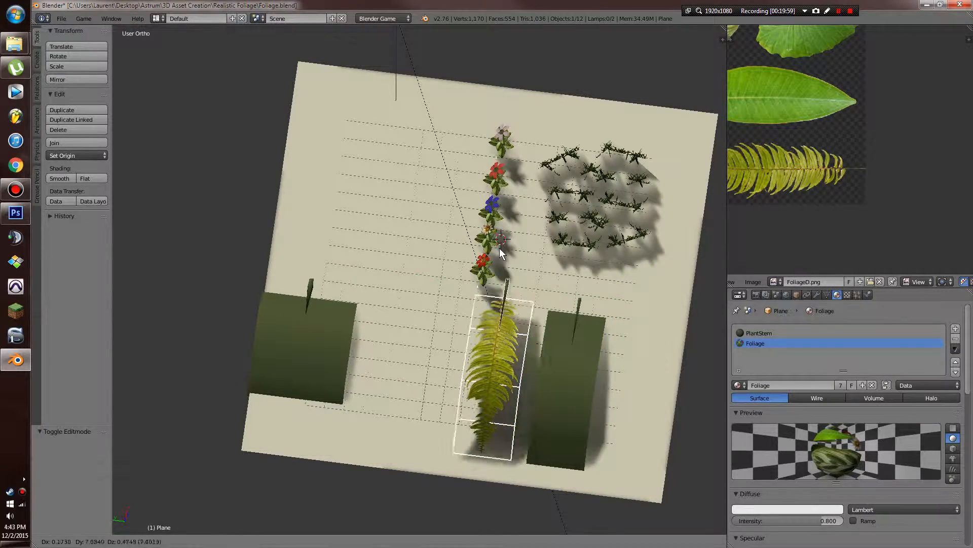
click(363, 147)
key(s)
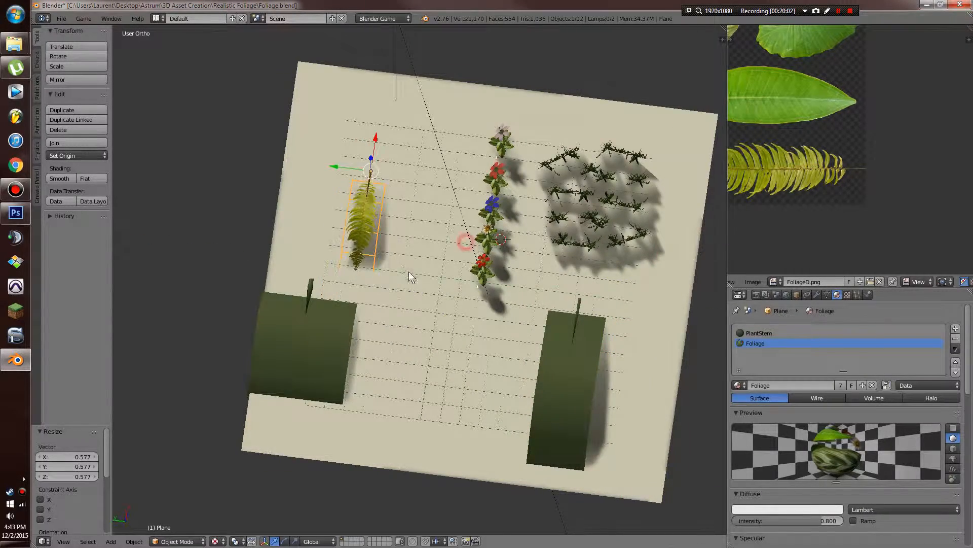
Rotate the fern leaf in place on the open ground
middle_drag(409, 272, 592, 332)
key(r)
click(563, 338)
Snap the 3D cursor to the fern leaf's stem base as the pivot point and select the leaf's whole mesh for editing
key(Tab)
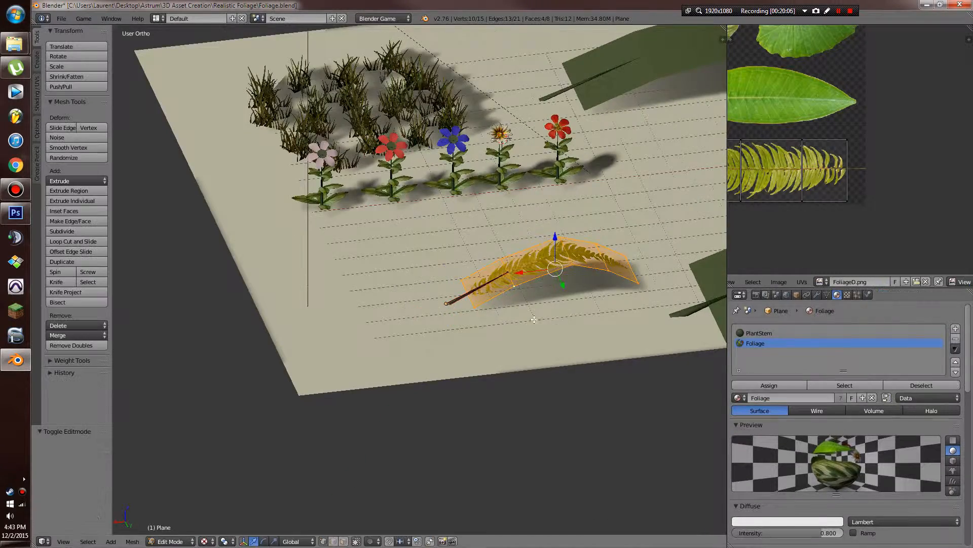
middle_drag(535, 320, 545, 331)
key(a)
key(a)
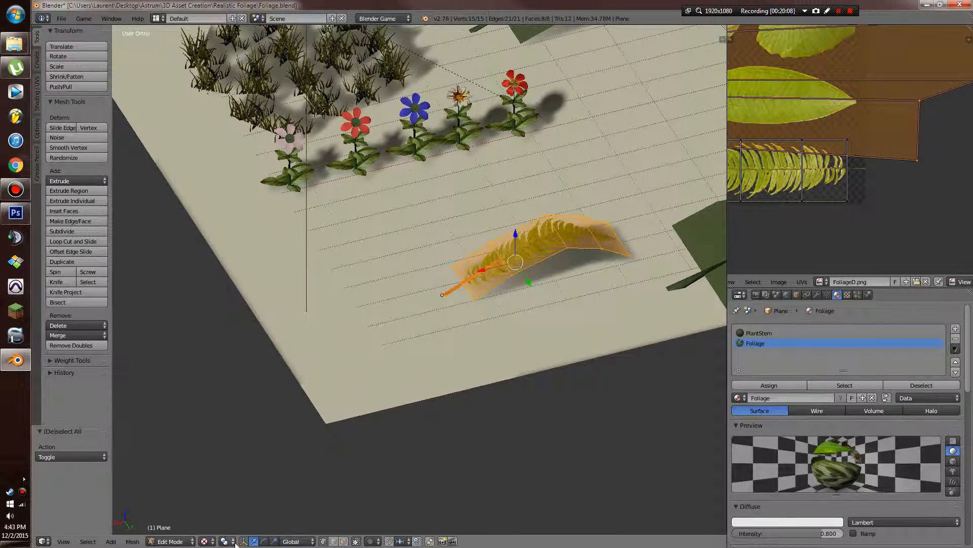
key(Tab)
key(shift+s)
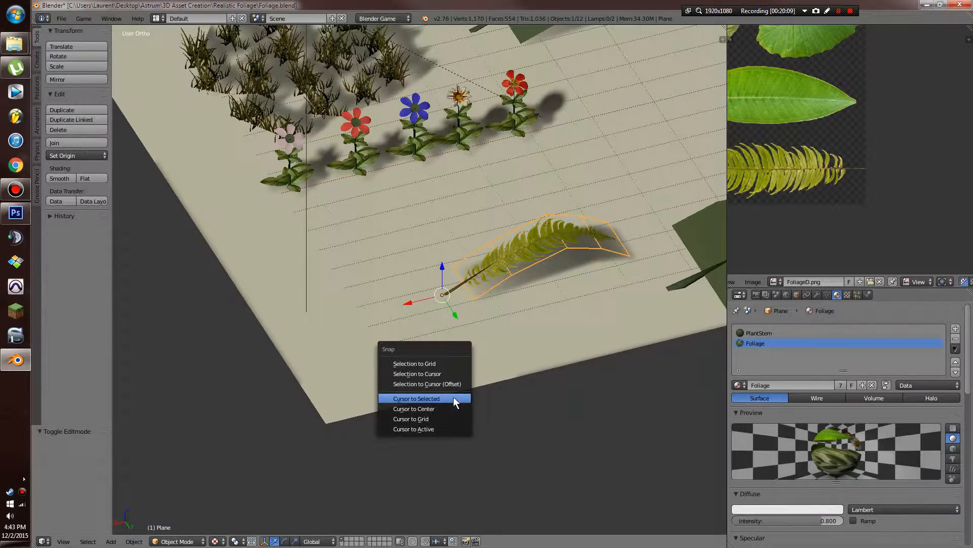
click(453, 398)
key(Tab)
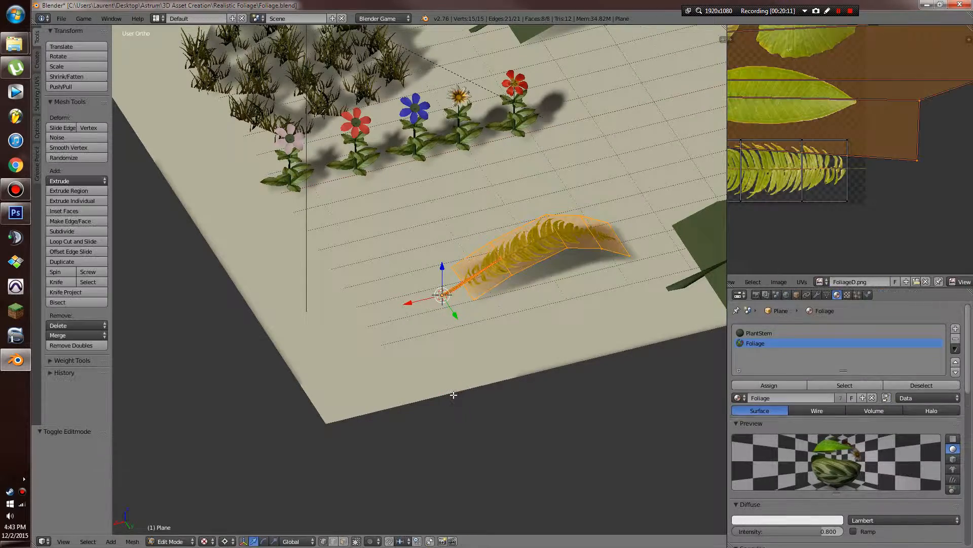
Duplicate the fern frond in place and rotate the copy about global Z around its stem base
key(shift+d)
right_click(451, 363)
middle_drag(452, 363, 585, 374)
key(r)
key(z)
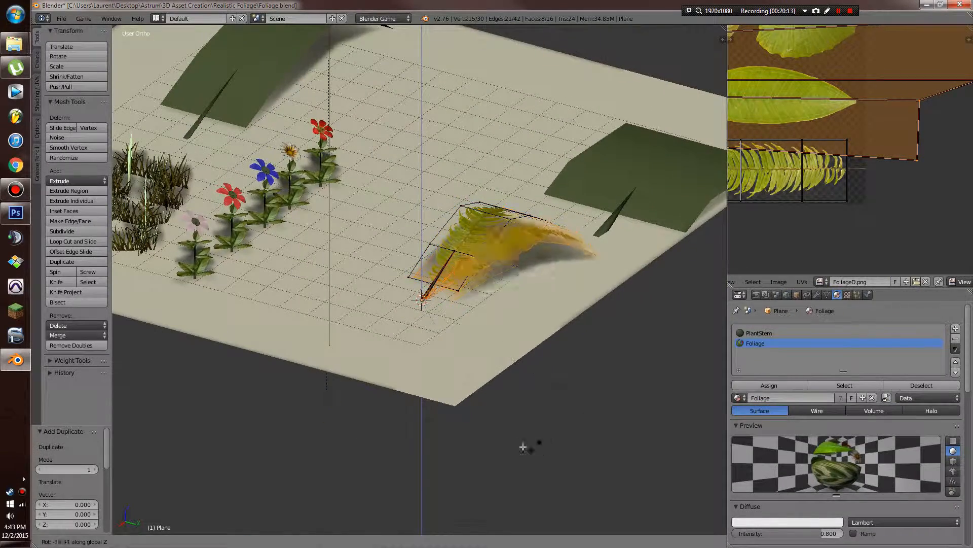
click(451, 448)
Add a third frond by duplicating the last one in place, rotating it about -64° about Z and rescaling it
middle_drag(451, 448, 495, 413)
key(shift+d)
right_click(491, 450)
key(r)
key(z)
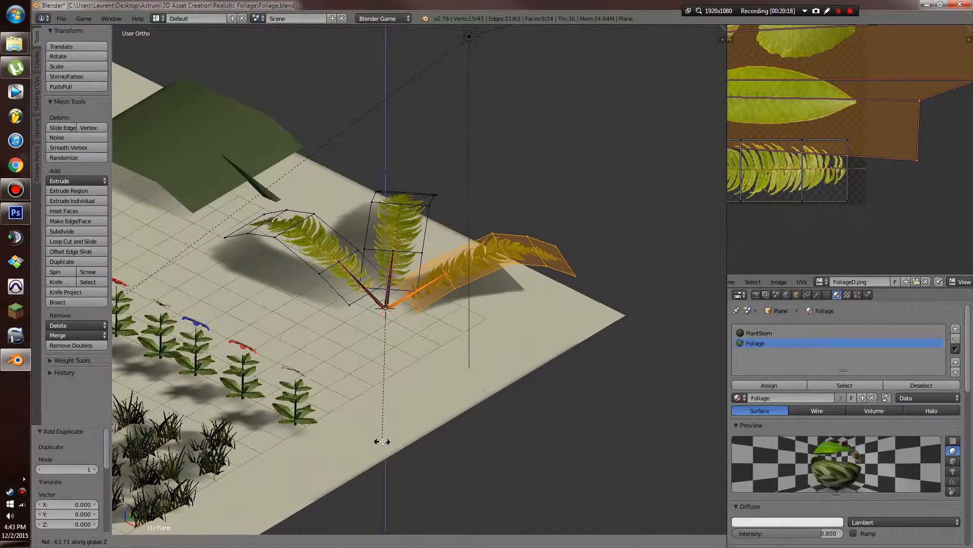
click(382, 441)
key(s)
click(464, 447)
Add two more fronds around the stem base, duplicating each in place and rotating it about Z
middle_drag(409, 434, 499, 429)
key(shift+d)
right_click(489, 423)
key(r)
key(z)
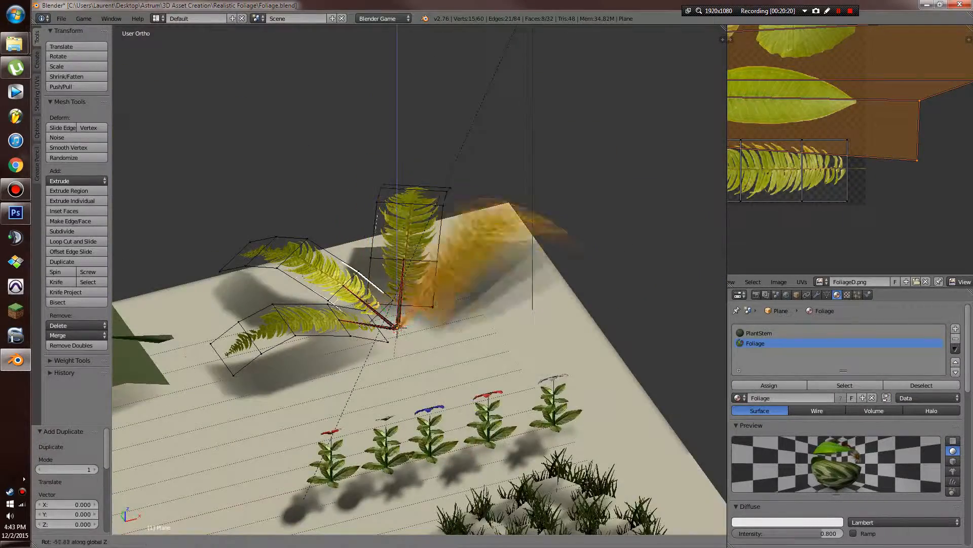
click(406, 451)
middle_drag(405, 451, 527, 429)
key(shift+d)
key(r)
key(z)
click(437, 464)
Fill the remaining gaps in the ring with duplicated fronds rotated about Z, adjusting the last by -6.093°
mouse_move(437, 464)
middle_down()
mouse_move(463, 450)
mouse_move(517, 457)
mouse_move(543, 423)
mouse_move(442, 456)
middle_up()
key(shift+d)
key(shift+d)
right_click(539, 422)
key(r)
key(z)
click(431, 451)
click(512, 426)
Select one complete frond of the ring, duplicate it and rotate the copy -23.428° about Z
right_click(368, 394)
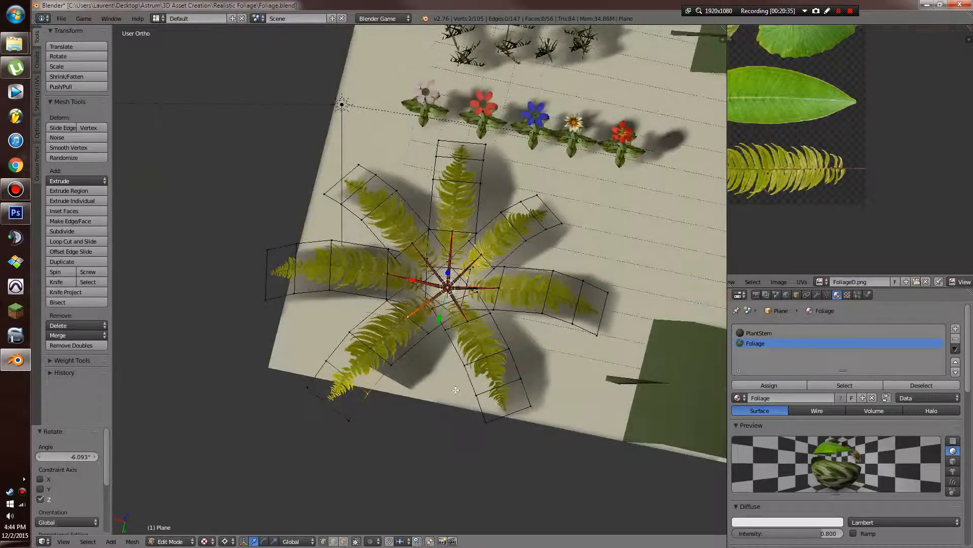
key(ctrl+l)
middle_drag(456, 390, 406, 355)
key(shift+d)
key(r)
key(z)
click(436, 365)
Rotate the new frond further about Z and tilt it upward 21.846° about X above the lower ring
middle_drag(457, 284, 487, 355)
key(r)
key(z)
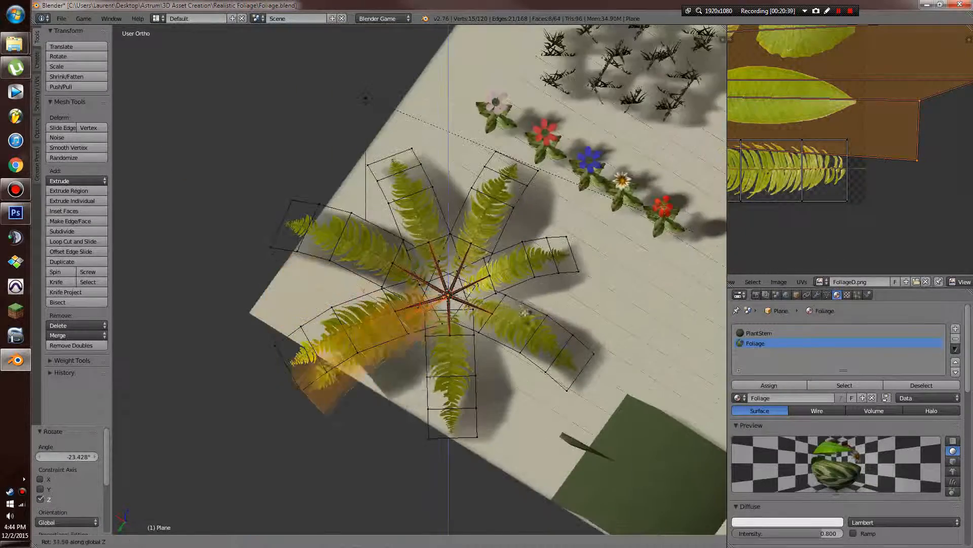
click(528, 294)
middle_drag(538, 375, 502, 312)
key(r)
key(x)
click(510, 352)
key(r)
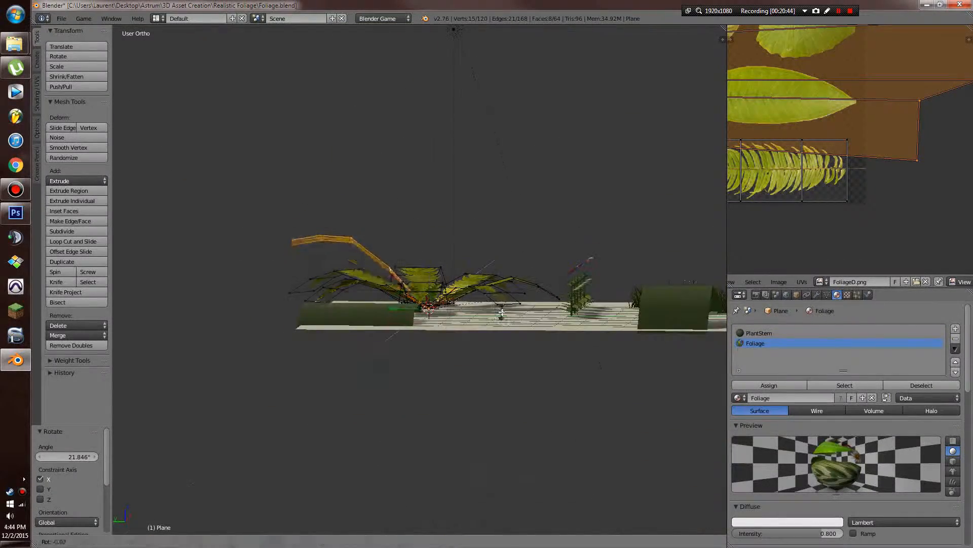
Reshape the raised frond by moving its end vertices -0.393 along Y, reselect the whole frond and save the file
key(c)
middle_drag(416, 299, 410, 293)
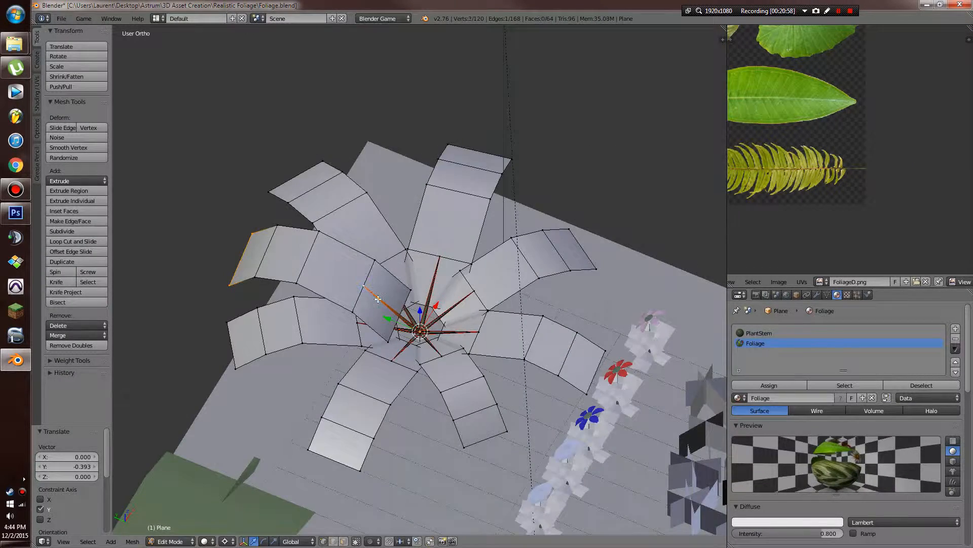
key(ctrl+l)
key(alt+z)
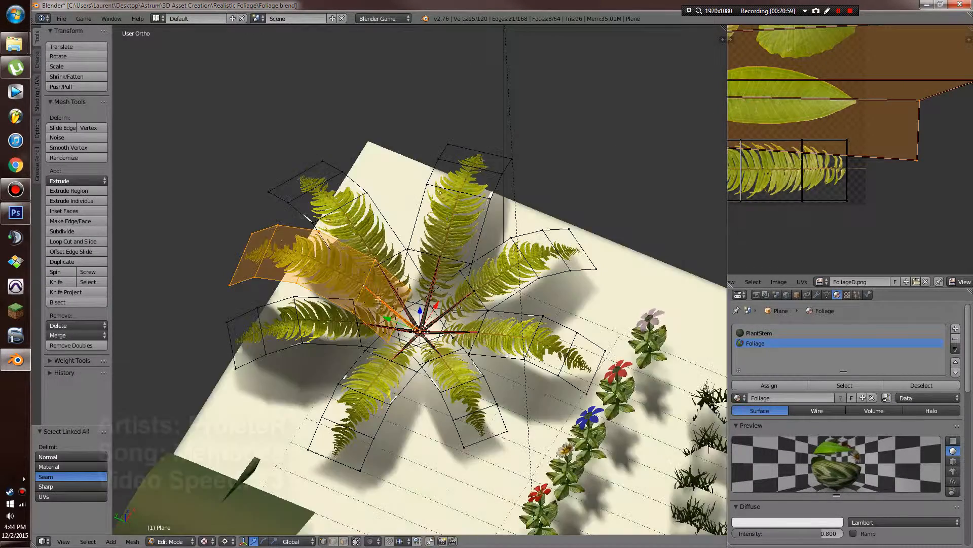
scroll(500, 403, down, 2)
key(ctrl+s)
Duplicate the raised frond in place and rotate the copy about Z to start an upper ring
middle_drag(378, 299, 457, 451)
click(501, 405)
key(shift+d)
right_click(456, 451)
key(r)
key(z)
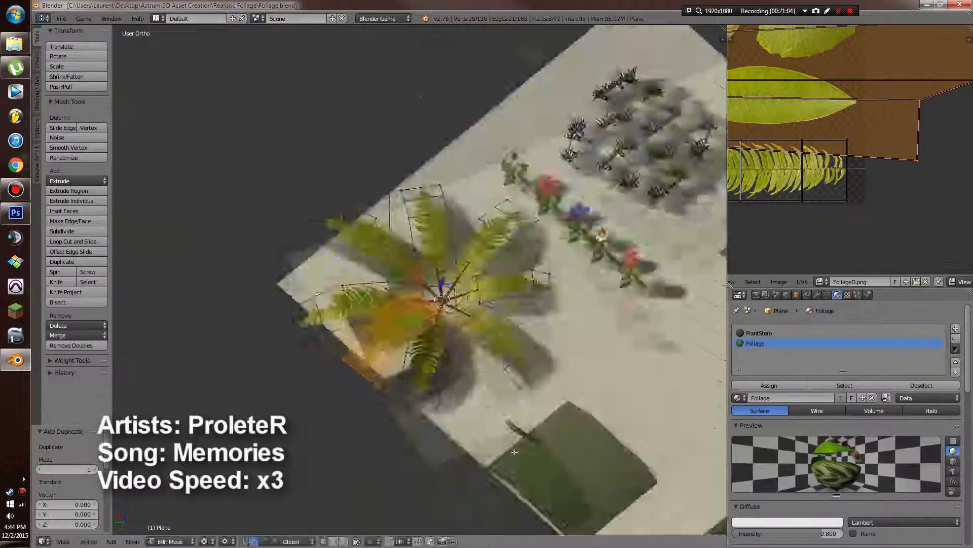
click(369, 407)
Add two further raised fronds to the upper ring, each duplicated in place and rotated around the center
middle_drag(369, 407, 551, 401)
key(shift+d)
key(r)
key(z)
click(408, 404)
middle_drag(408, 404, 467, 382)
key(shift+d)
right_click(467, 381)
key(r)
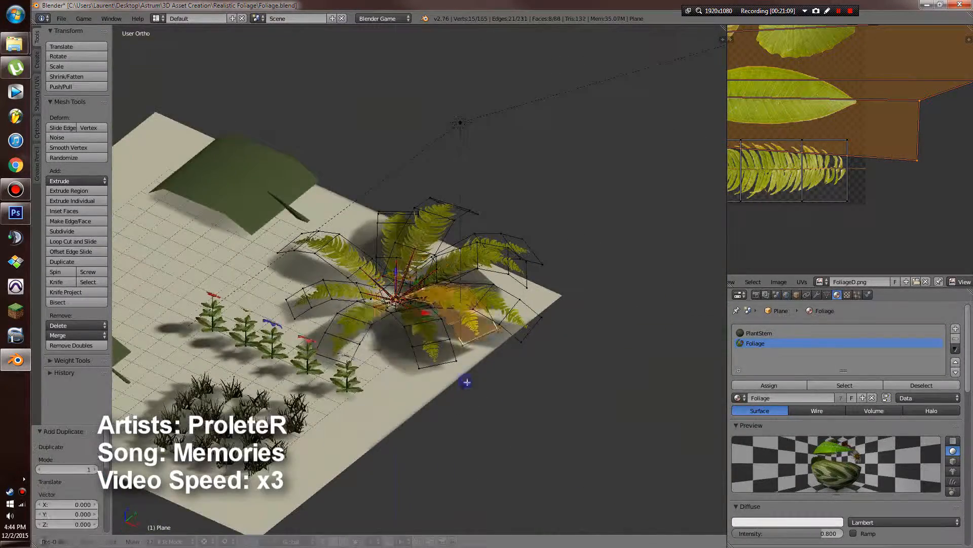
click(392, 392)
Continue the upper ring with more raised frond copies turned into the open gaps around the center
middle_drag(391, 392, 471, 386)
click(397, 398)
middle_drag(397, 398, 472, 371)
key(shift+d)
right_click(472, 372)
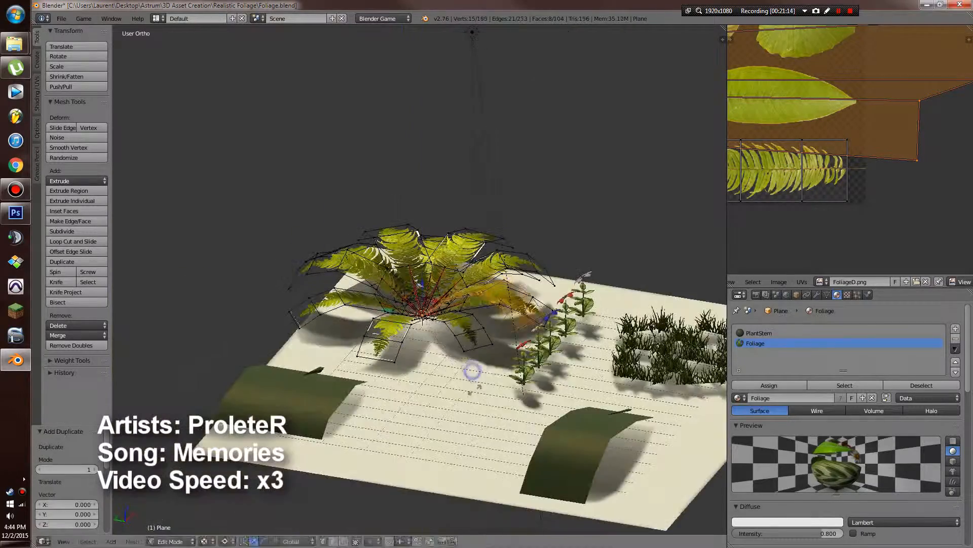
click(397, 401)
Duplicate the last raised frond, rotate the copy -49.738° about Z and rescale it
middle_drag(397, 400, 492, 396)
key(shift+d)
right_click(452, 397)
key(r)
key(z)
click(402, 421)
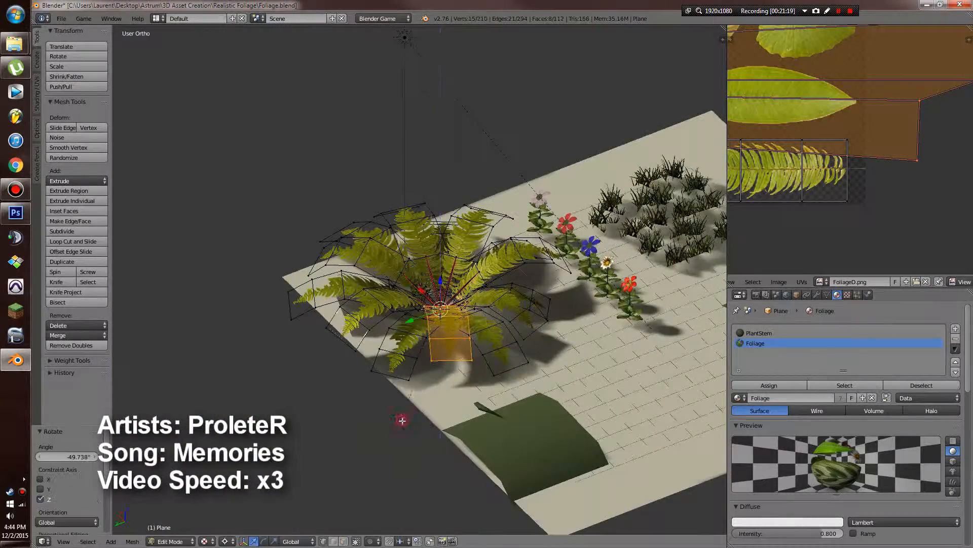
key(s)
middle_drag(402, 421, 464, 343)
click(488, 381)
Select one complete frond, duplicate it in place, rotate the copy slightly about Z and scale it to 0.632
scroll(441, 429, up, 2)
key(Tab)
key(Tab)
right_click(465, 320)
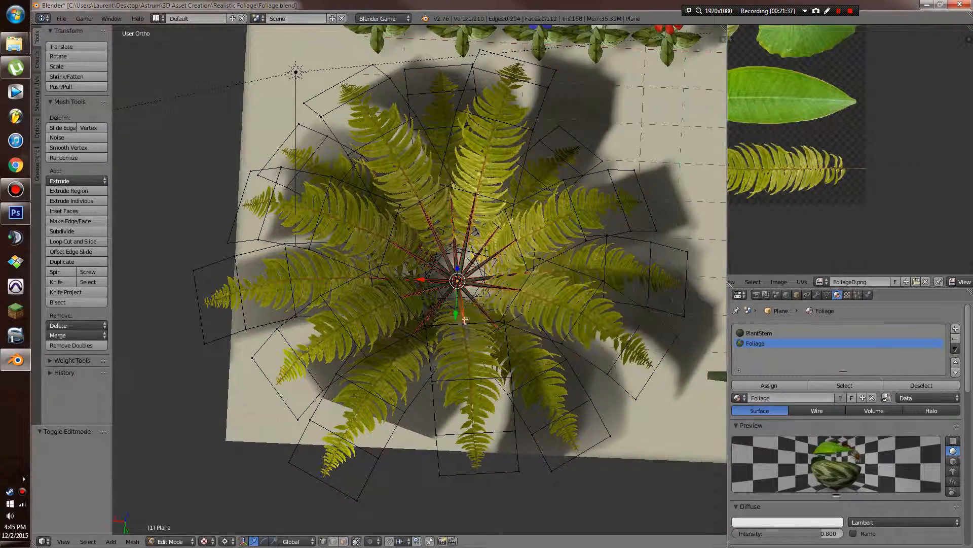
key(ctrl+l)
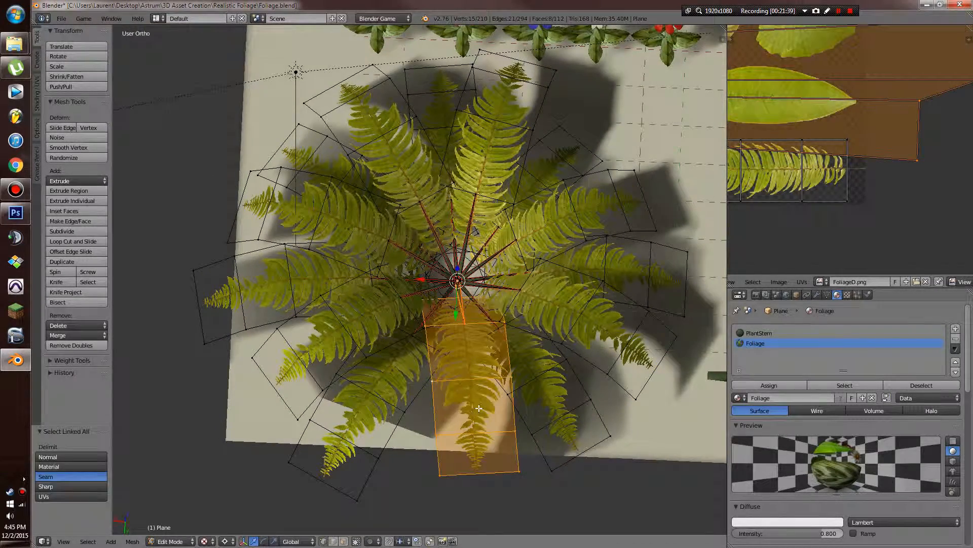
key(shift+d)
key(KP_7)
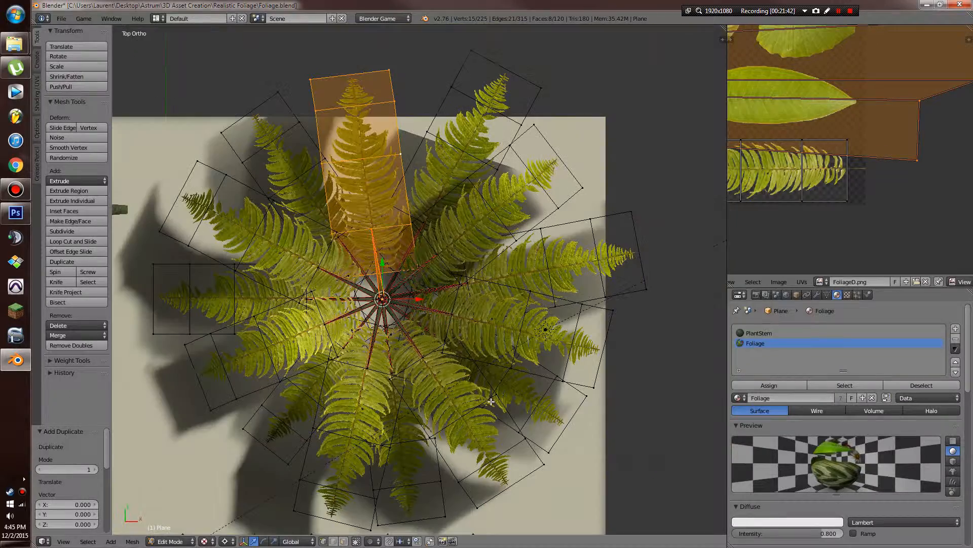
key(r)
key(z)
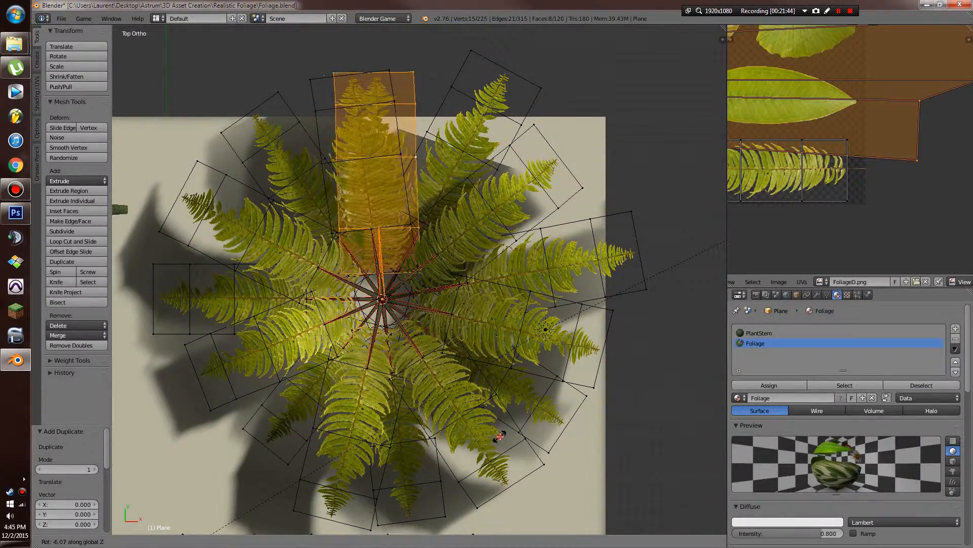
click(499, 436)
key(s)
click(468, 410)
Duplicate the small inner frond in place and turn the copy around the fern's center
middle_drag(468, 409, 527, 330)
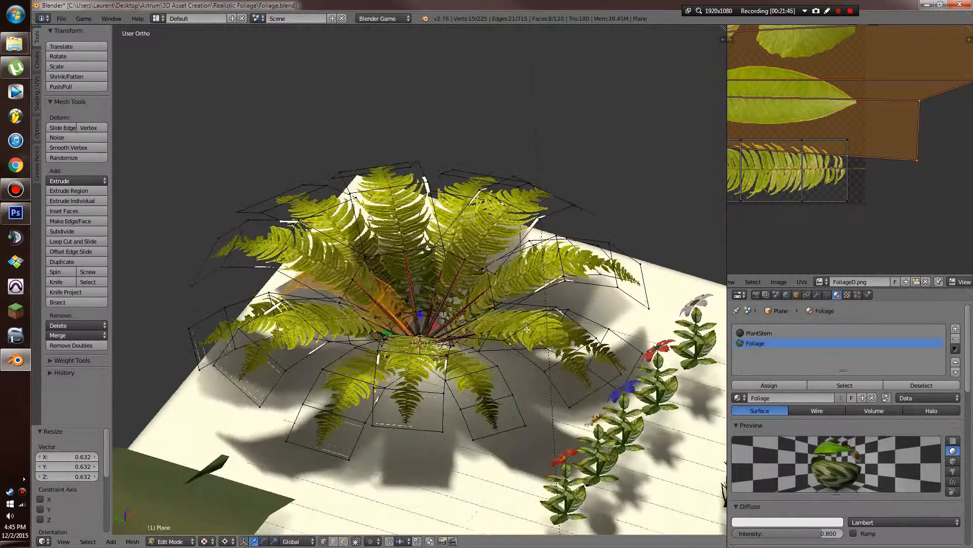
click(498, 377)
middle_drag(536, 398, 563, 400)
key(g)
right_click(560, 359)
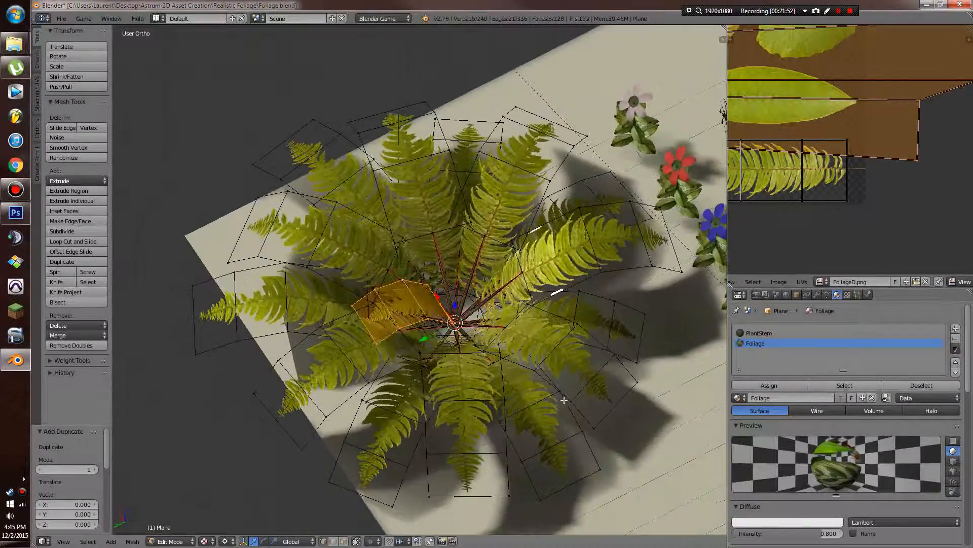
click(425, 367)
Add two more small inner fronds by duplicating and rotating about Z, the last by -109.858°, and finish editing the mesh
middle_drag(427, 366, 552, 383)
key(shift+d)
right_click(527, 346)
key(r)
key(z)
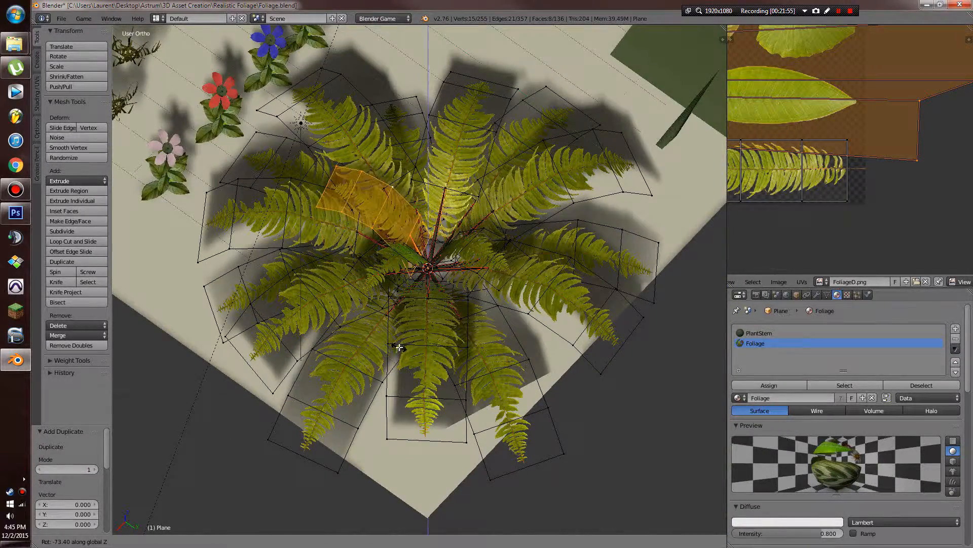
click(399, 347)
middle_drag(399, 347, 478, 344)
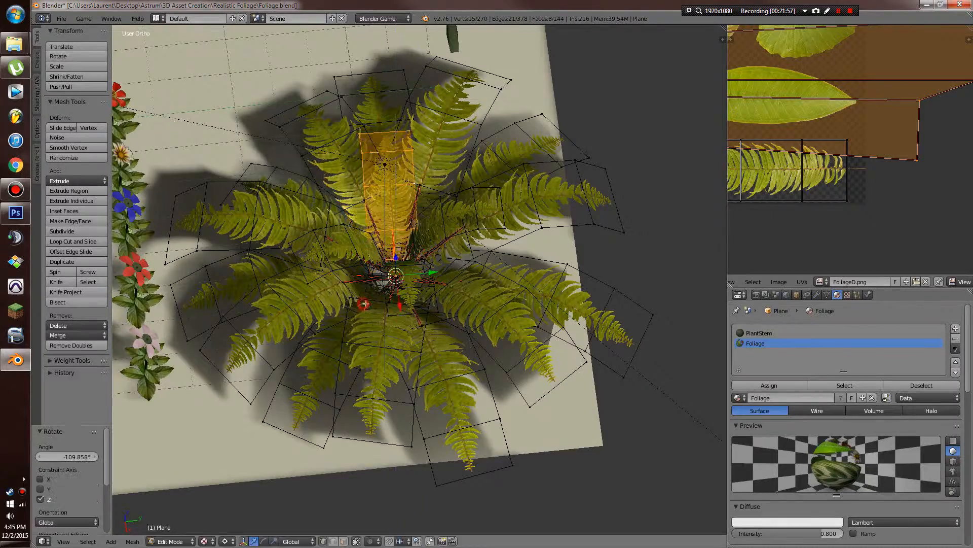
click(509, 326)
key(Tab)
Select the finished fern plant as an object and scale it down to 0.427
middle_drag(508, 326, 456, 294)
scroll(638, 299, down, 3)
key(a)
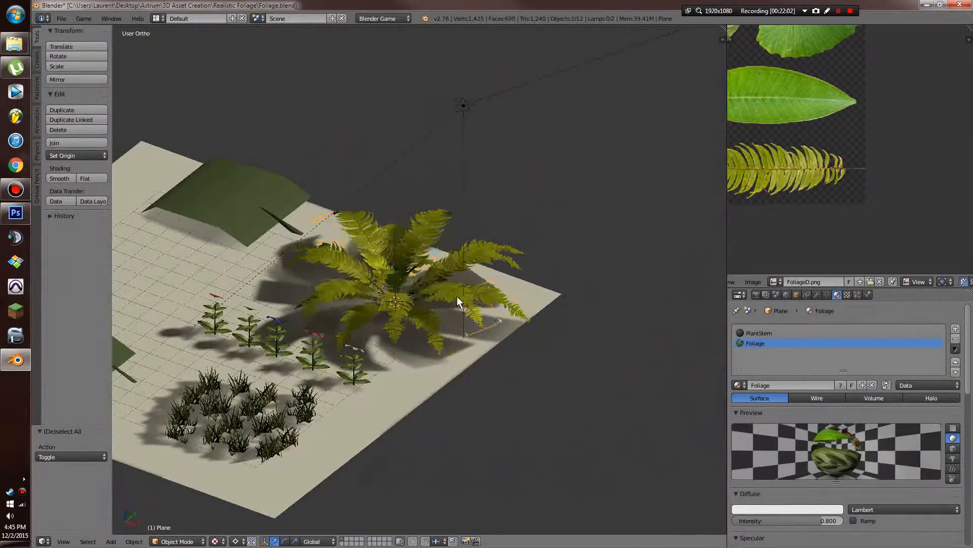
right_click(455, 294)
middle_drag(723, 324, 619, 330)
key(s)
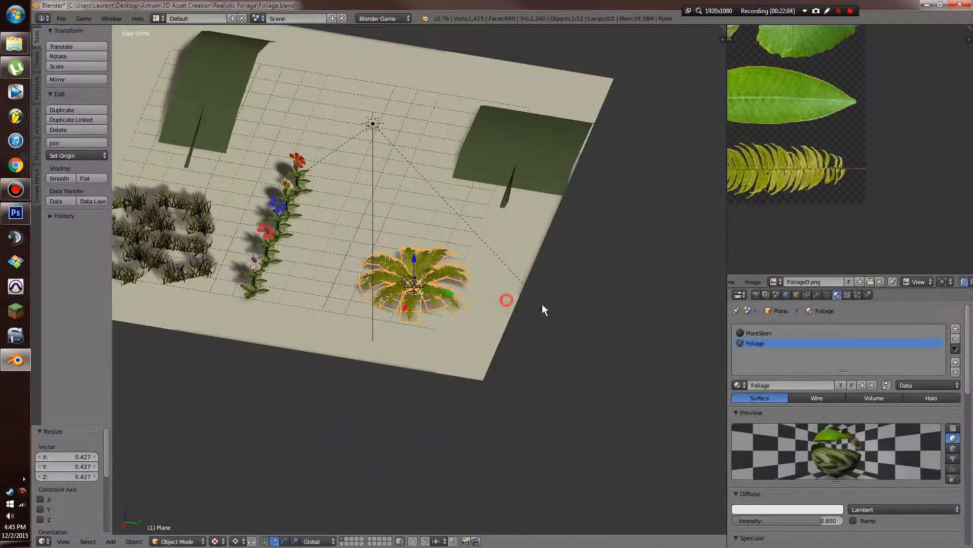
middle_drag(543, 309, 509, 330)
key(Tab)
key(a)
key(Tab)
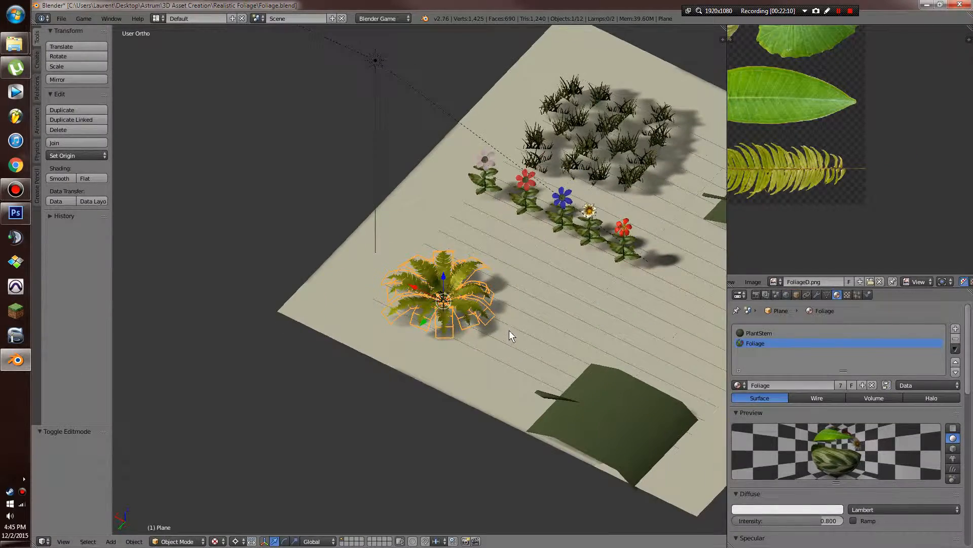
Move the fern within the ground plane by X -2.833, Y -8.163 and X -2.034, Y -6.168, and fine-tune its place beside the grass
key(g)
key(shift+z)
click(670, 247)
middle_drag(669, 248, 549, 360)
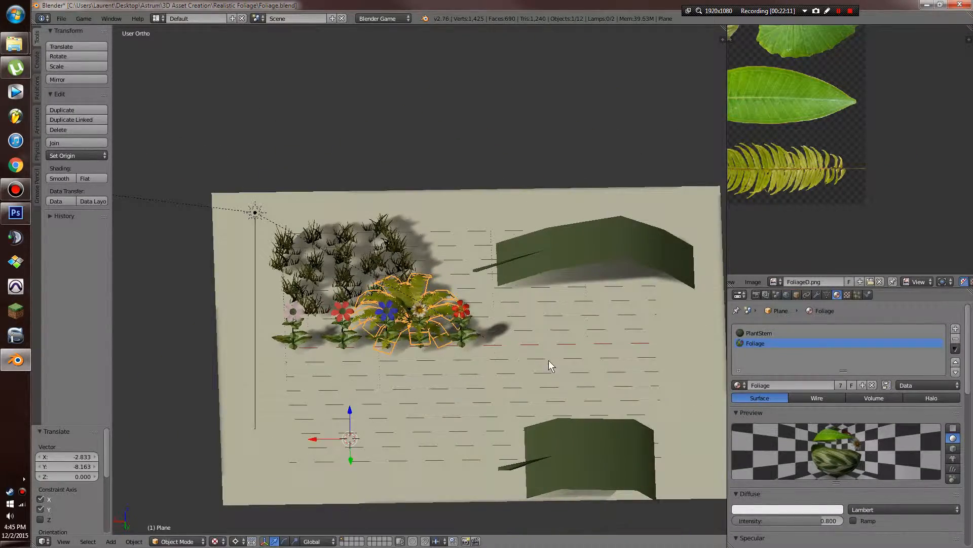
key(g)
key(shift+z)
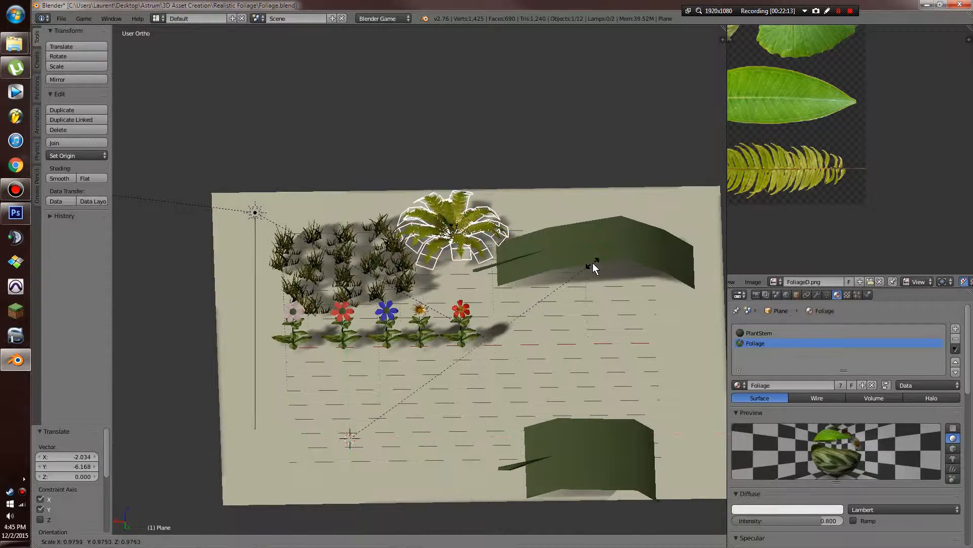
middle_drag(561, 305, 457, 374)
key(g)
key(shift+z)
click(513, 277)
Adjust the fern's height along Z to seat it on the ground, and deselect everything
key(g)
key(z)
click(592, 311)
key(g)
key(z)
click(589, 290)
key(Tab)
key(Tab)
key(a)
scroll(557, 354, up, 5)
scroll(546, 355, up, 3)
scroll(546, 355, down, 5)
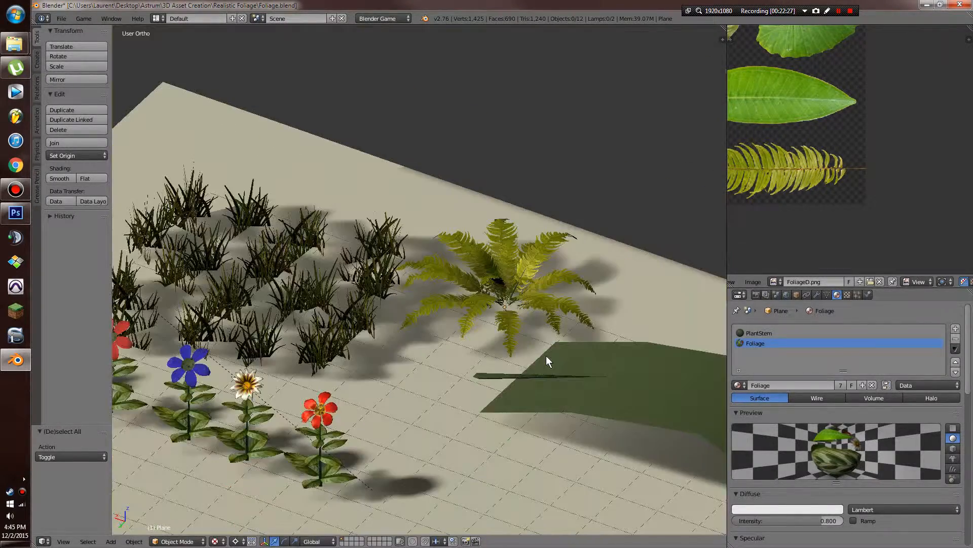
Adjust the fern's height along Z by 0.129 and then 0.021 to seat it on the ground
right_click(546, 355)
scroll(580, 308, up, 4)
key(g)
key(z)
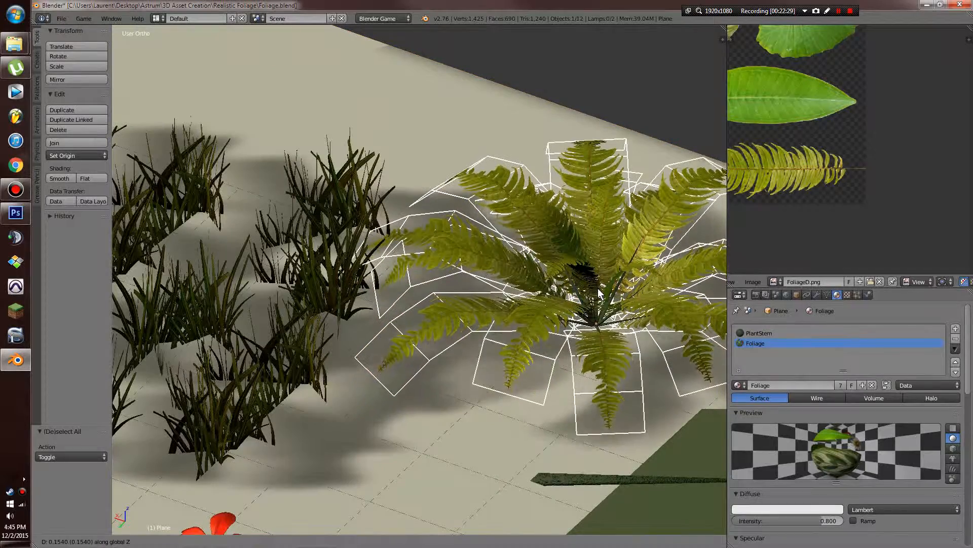
click(600, 291)
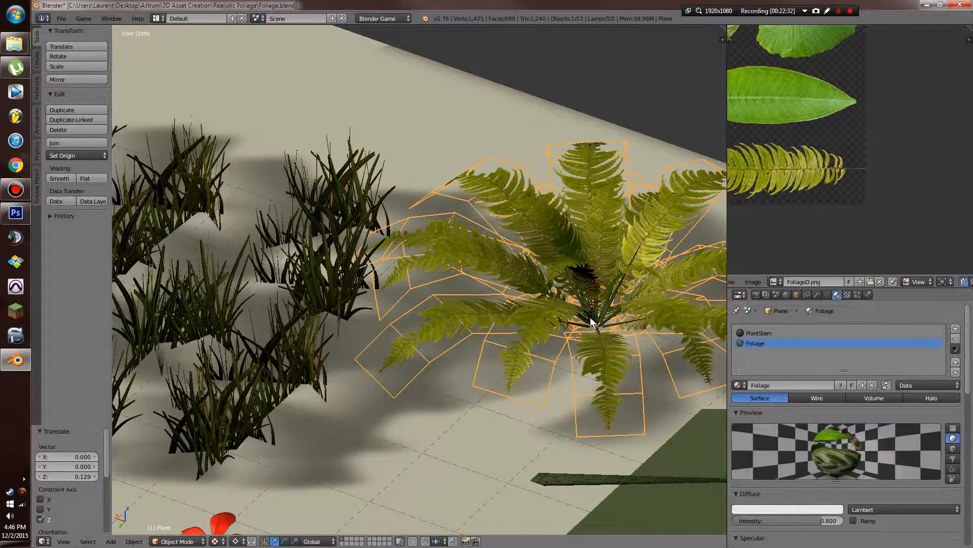
scroll(591, 324, down, 3)
key(g)
key(z)
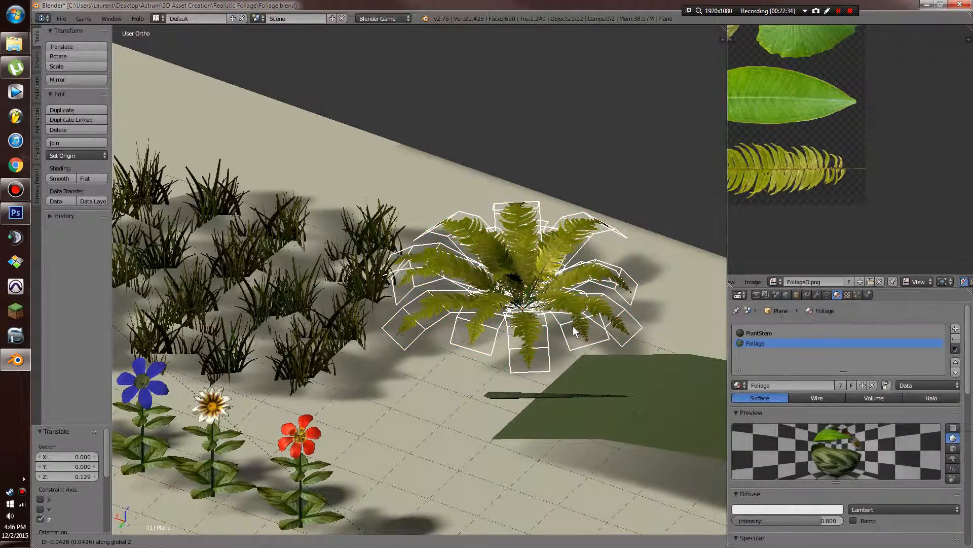
click(574, 325)
Delete all the mesh geometry of the leftover green leaf and stem beside the fern, and finish editing it
scroll(578, 334, down, 6)
right_click(565, 366)
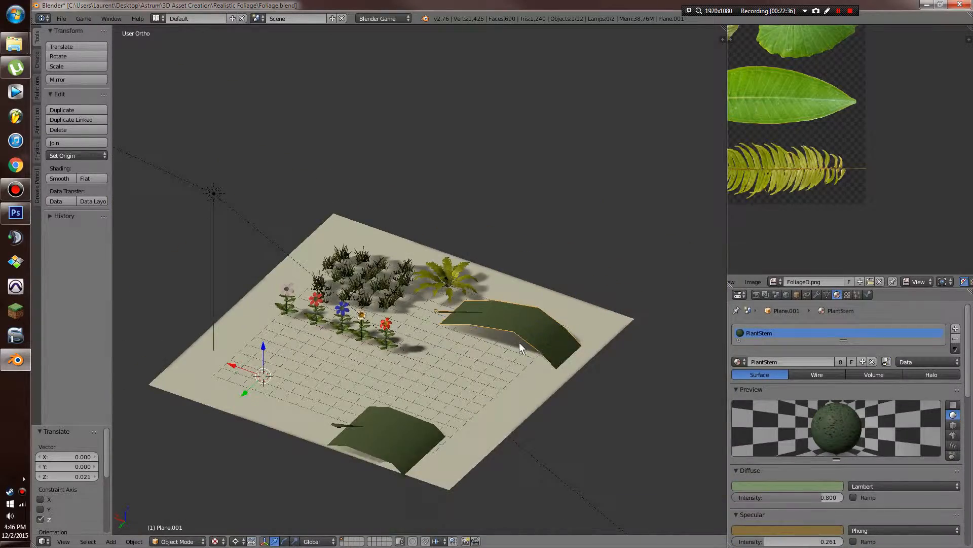
scroll(520, 345, up, 5)
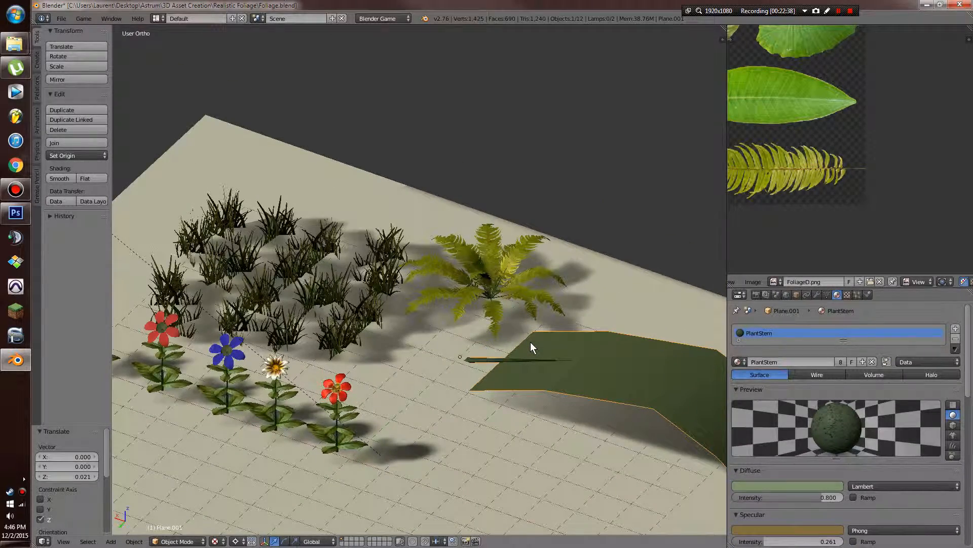
key(Tab)
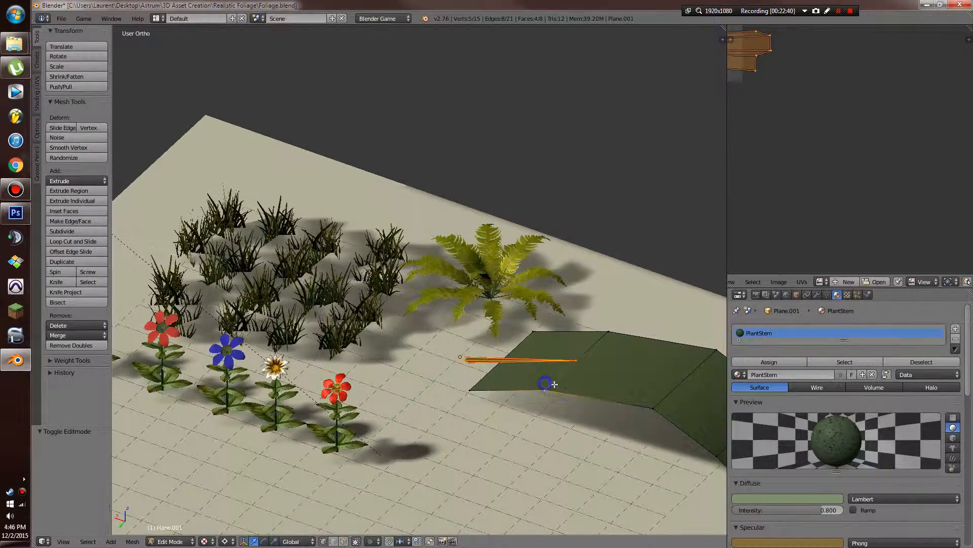
key(ctrl+l)
click(554, 384)
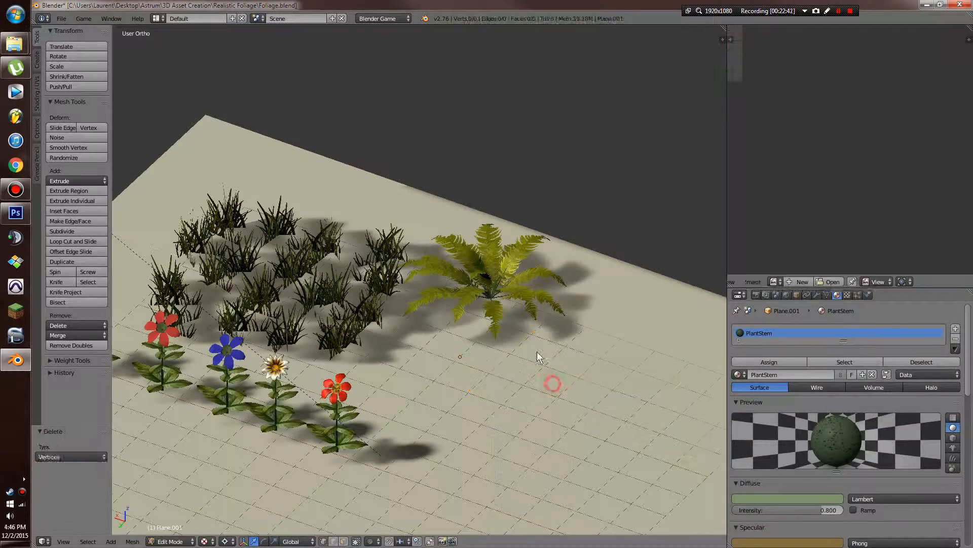
key(Tab)
Duplicate the finished fern and place the copy beside the original along X
right_click(517, 297)
key(shift+d)
key(y)
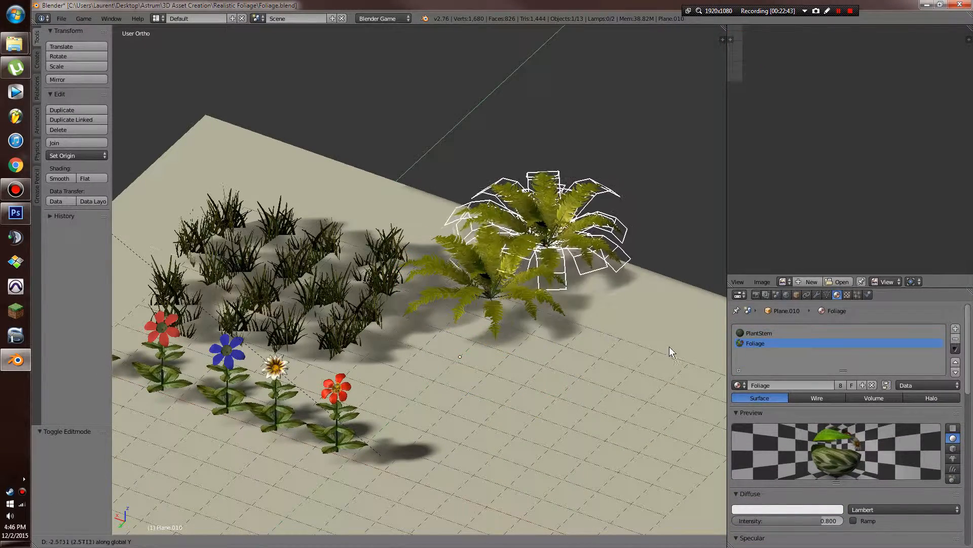
key(x)
click(699, 375)
Select the copied plant's frond UVs and move them 0.234 along Y onto the long smooth leaf in FoliageD.png
key(Tab)
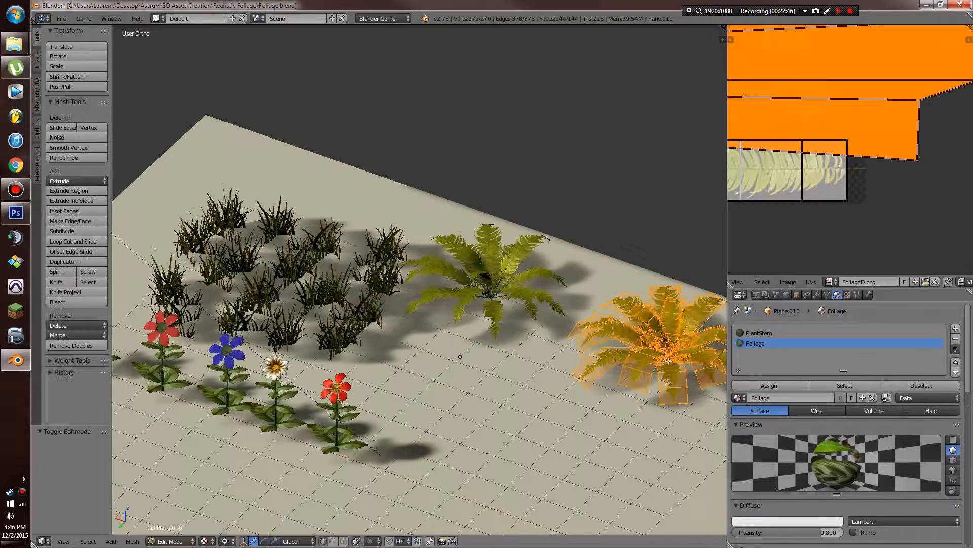
scroll(818, 228, down, 4)
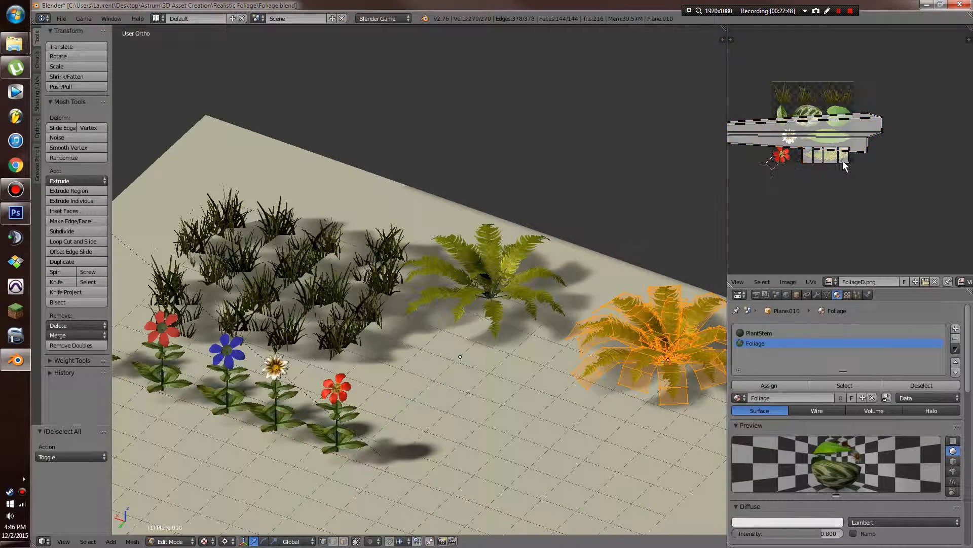
scroll(842, 160, up, 2)
key(c)
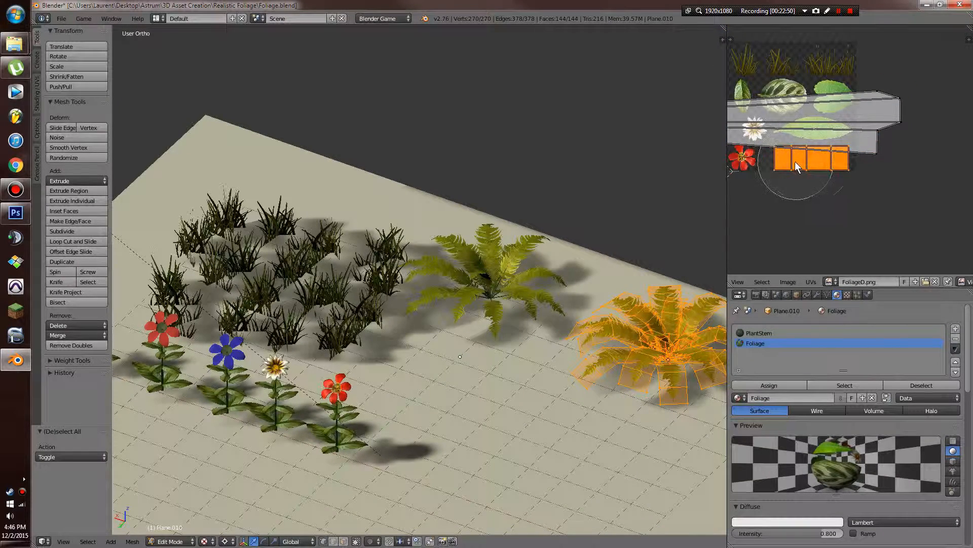
right_click(795, 162)
scroll(808, 167, up, 3)
middle_drag(811, 170, 839, 188)
scroll(840, 190, up, 2)
key(g)
key(y)
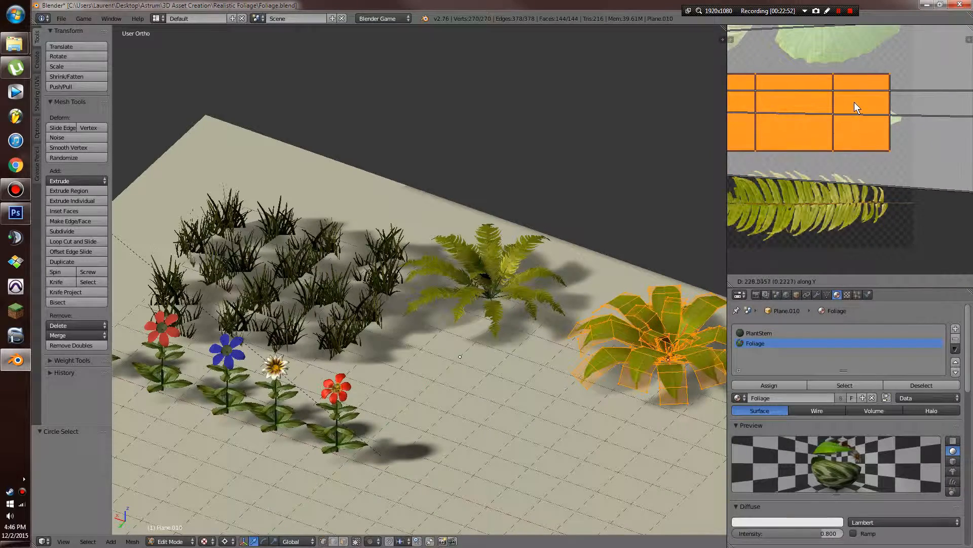
click(857, 99)
scroll(862, 117, down, 2)
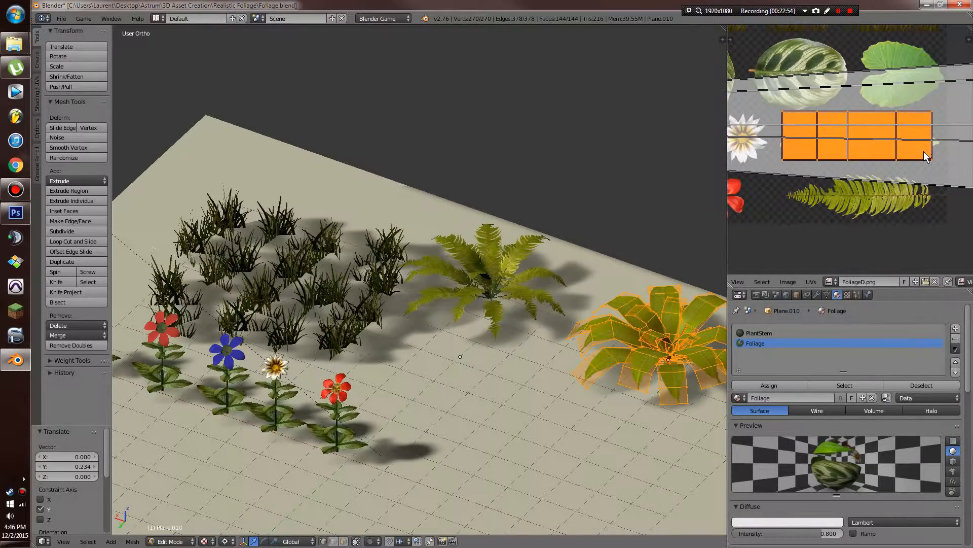
Rotate the leaf UVs by 180° and move and scale them to fit the long smooth leaf image
text(r180)
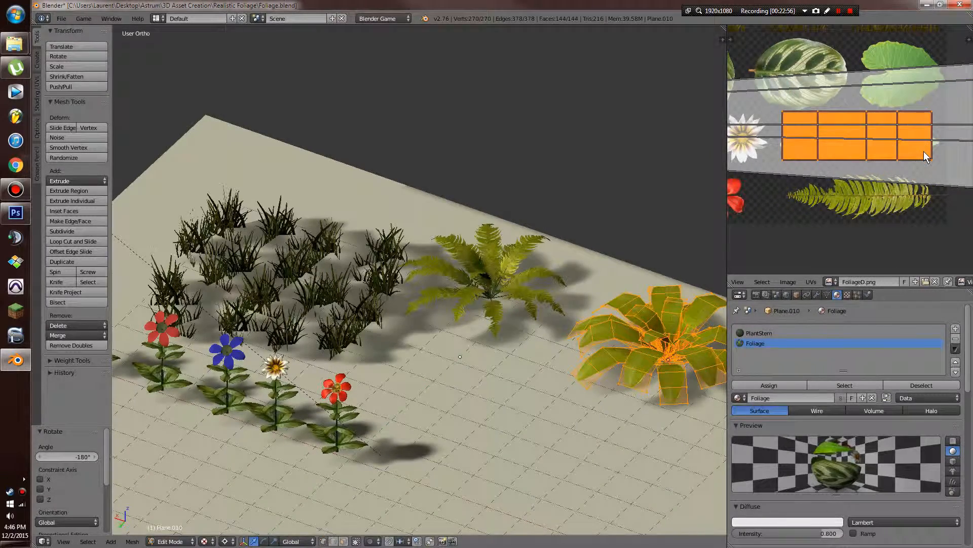
middle_drag(812, 154, 780, 178)
scroll(844, 164, up, 2)
key(g)
click(844, 169)
key(s)
middle_drag(863, 176, 823, 177)
click(889, 179)
Move the end UV vertices along X to reach the leaf's tip, and finish editing the mesh
key(a)
key(c)
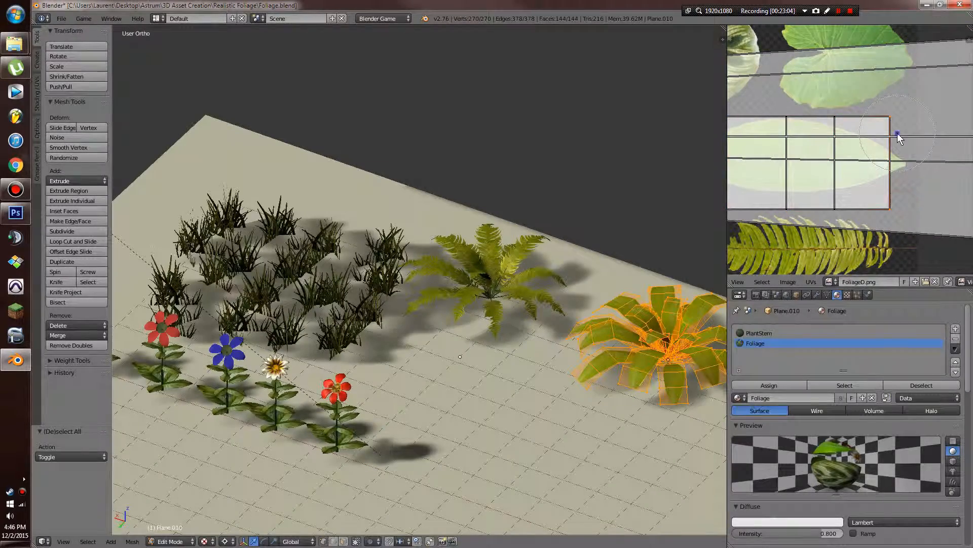
key(Escape)
key(g)
key(x)
click(918, 133)
key(Tab)
Examine the new broad-leaf plant up close in the textured view
middle_drag(697, 246, 645, 272)
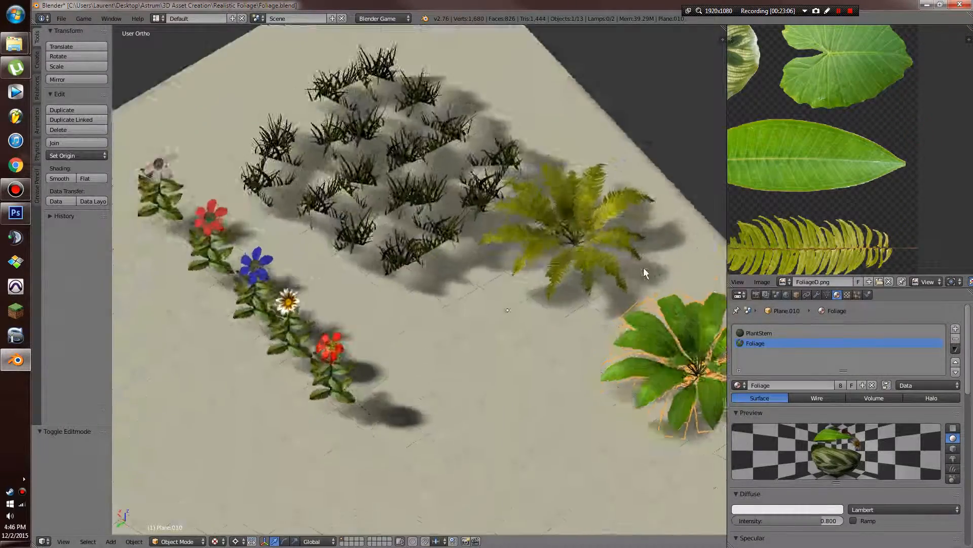
key(z)
key(z)
key(alt+z)
key(Tab)
middle_drag(592, 202, 543, 296)
key(Tab)
scroll(544, 297, up, 6)
Try freely rotating the broad-leaf plant and the ground plane to check how light falls on the leaves
key(g)
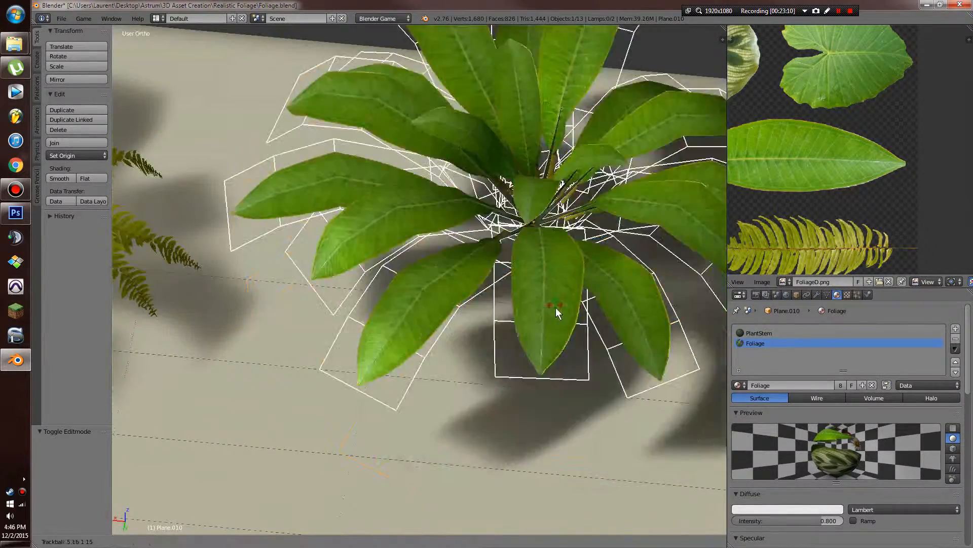
right_click(557, 310)
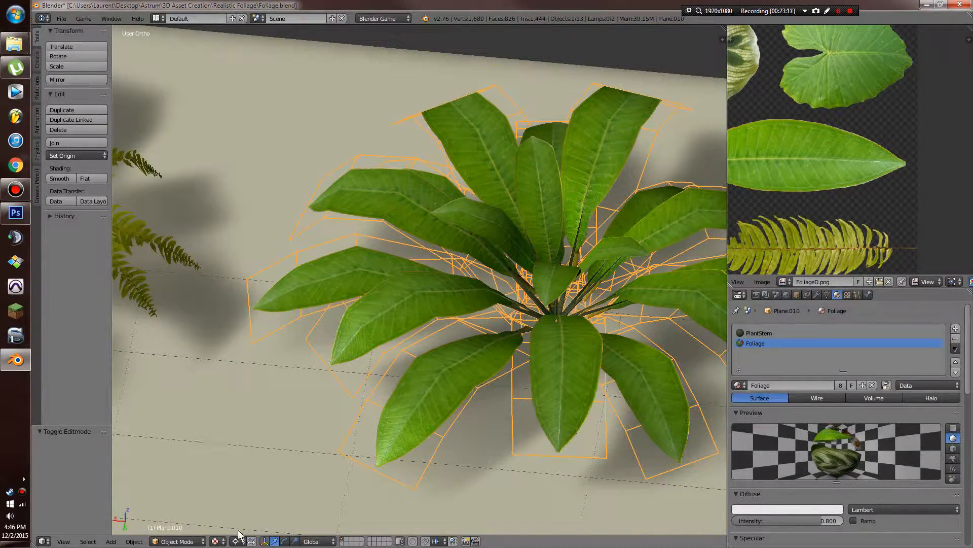
key(r)
key(r)
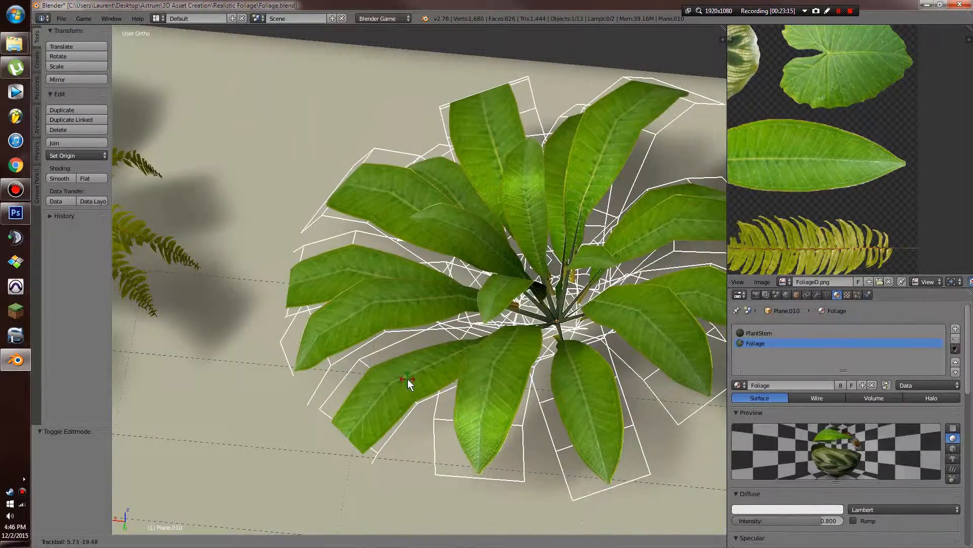
click(399, 386)
shift+right_click(162, 261)
key(r)
key(r)
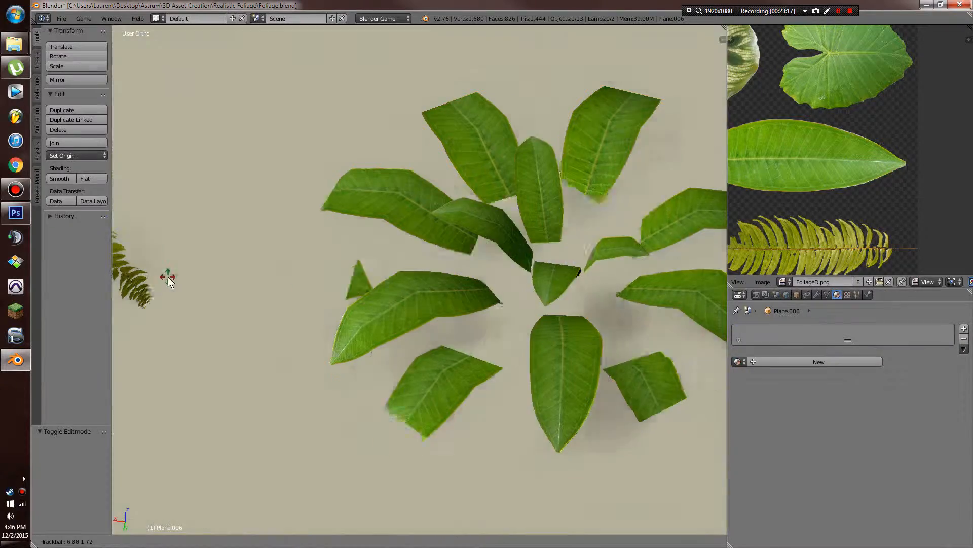
right_click(168, 276)
right_click(407, 292)
scroll(417, 332, up, 10)
scroll(414, 339, down, 10)
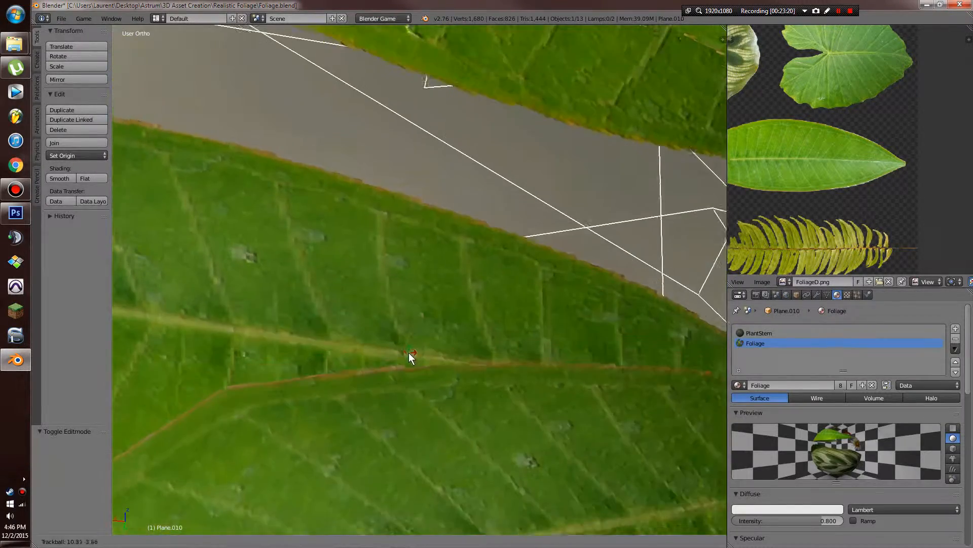
scroll(406, 357, up, 8)
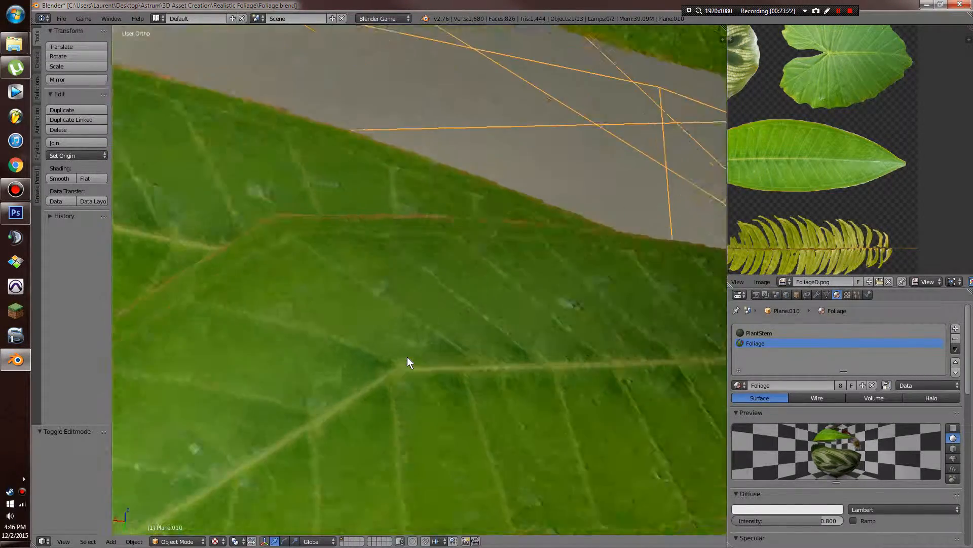
scroll(407, 357, down, 8)
key(r)
key(r)
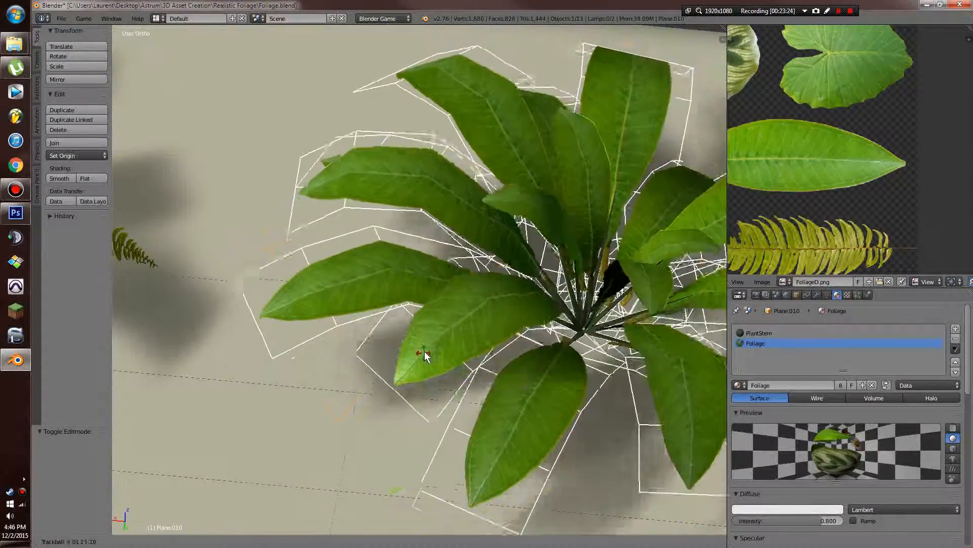
right_click(424, 351)
Raise the foliage texture's Normal influence to 0.650 and save the file
scroll(424, 349, down, 5)
middle_drag(424, 349, 284, 320)
scroll(326, 357, down, 7)
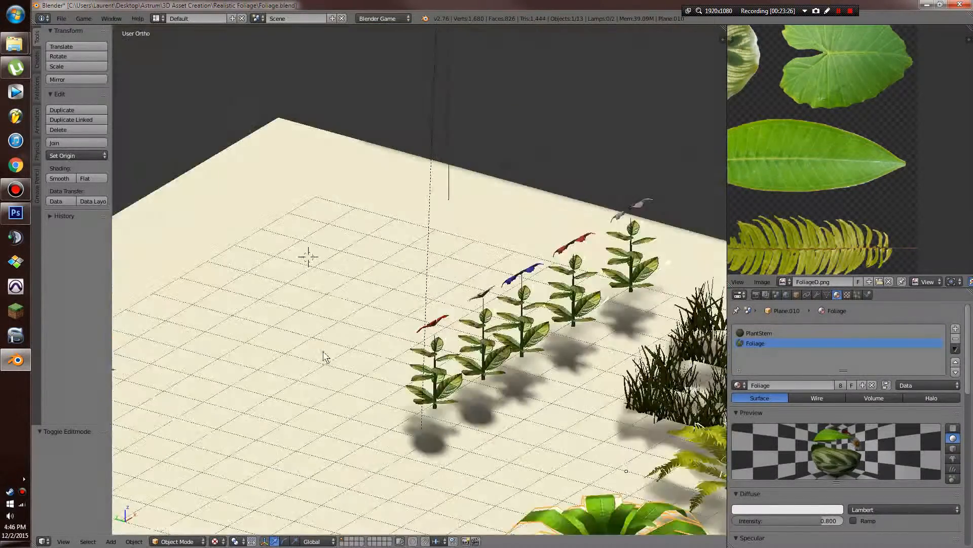
middle_drag(327, 375, 333, 328)
scroll(367, 379, up, 3)
shift+middle_drag(406, 377, 304, 274)
scroll(310, 284, up, 4)
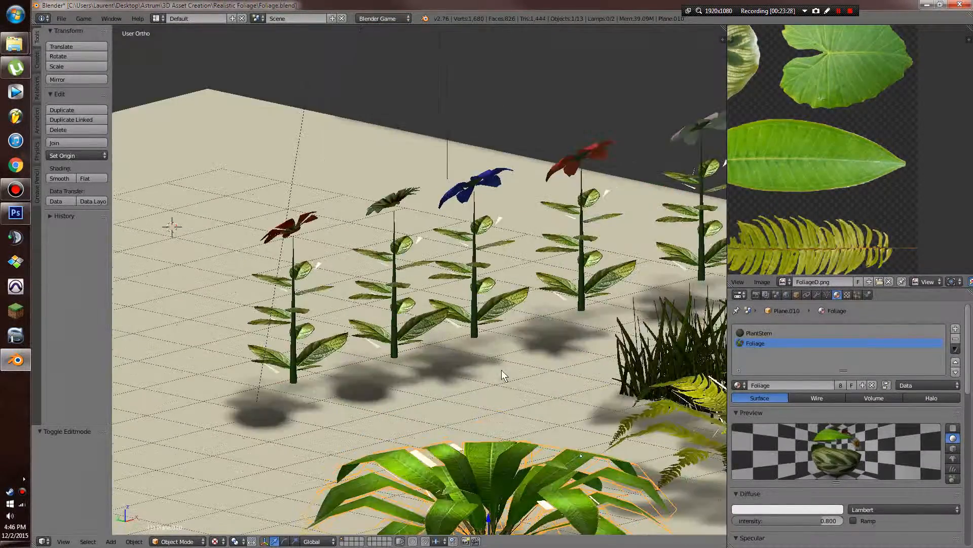
click(847, 295)
scroll(845, 446, down, 10)
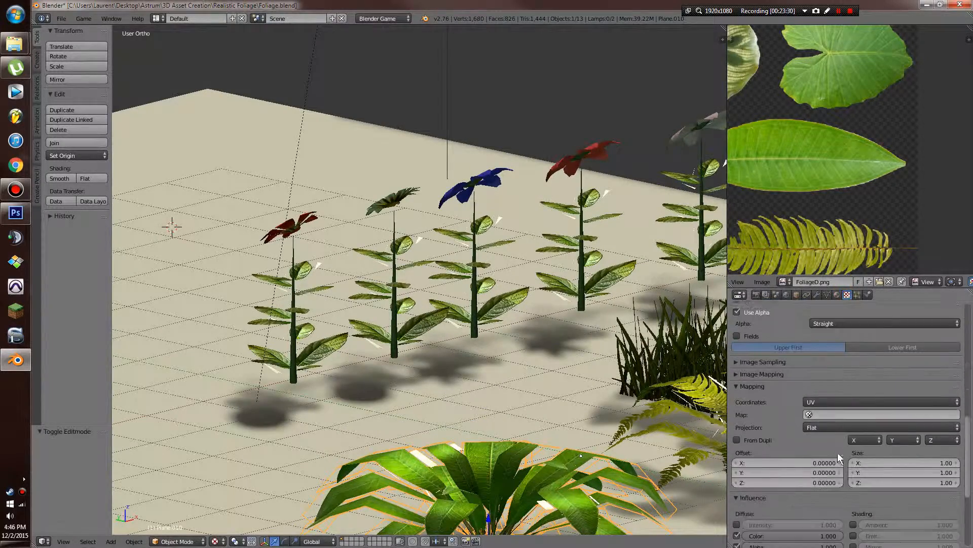
scroll(833, 454, down, 3)
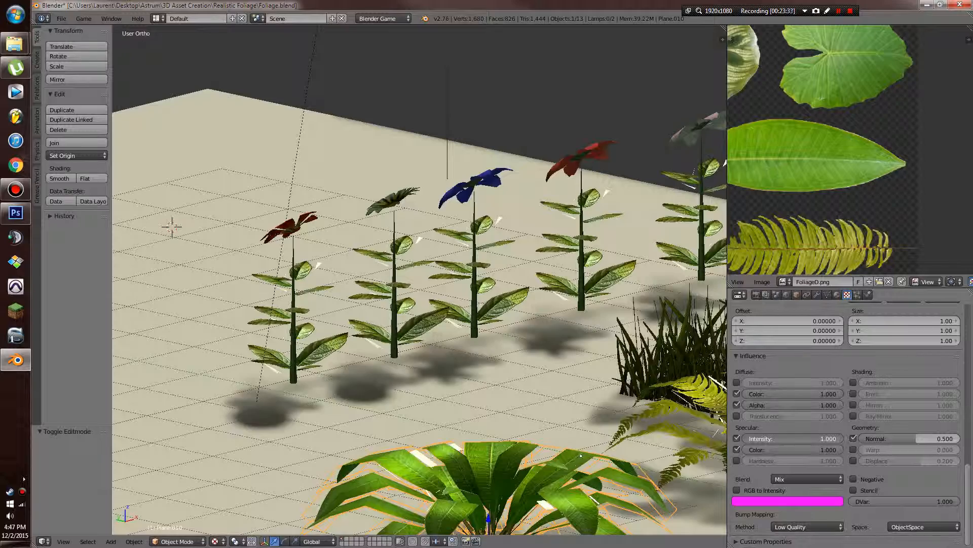
middle_drag(484, 349, 507, 387)
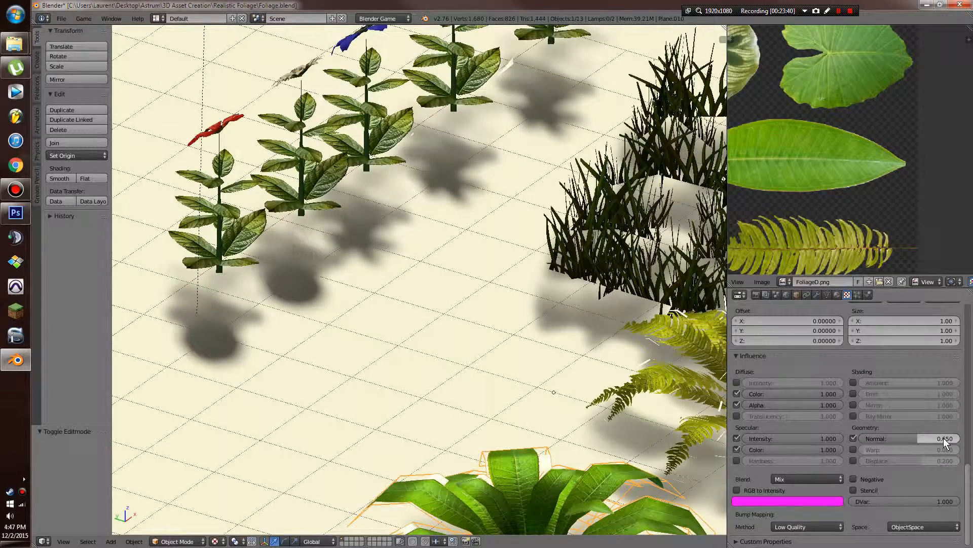
middle_drag(403, 253, 518, 325)
key(ctrl+s)
click(437, 276)
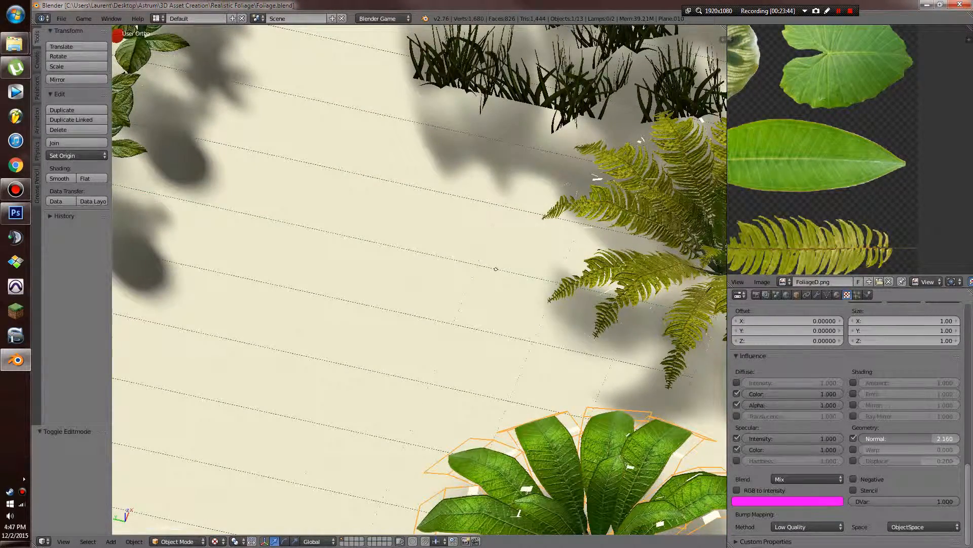
Set the foliage texture's Normal influence to 1.000 and check the leaf surface up close
drag(924, 438, 921, 438)
middle_drag(617, 410, 512, 362)
scroll(591, 380, up, 3)
scroll(575, 353, up, 1)
shift+middle_drag(598, 368, 425, 85)
scroll(492, 409, up, 4)
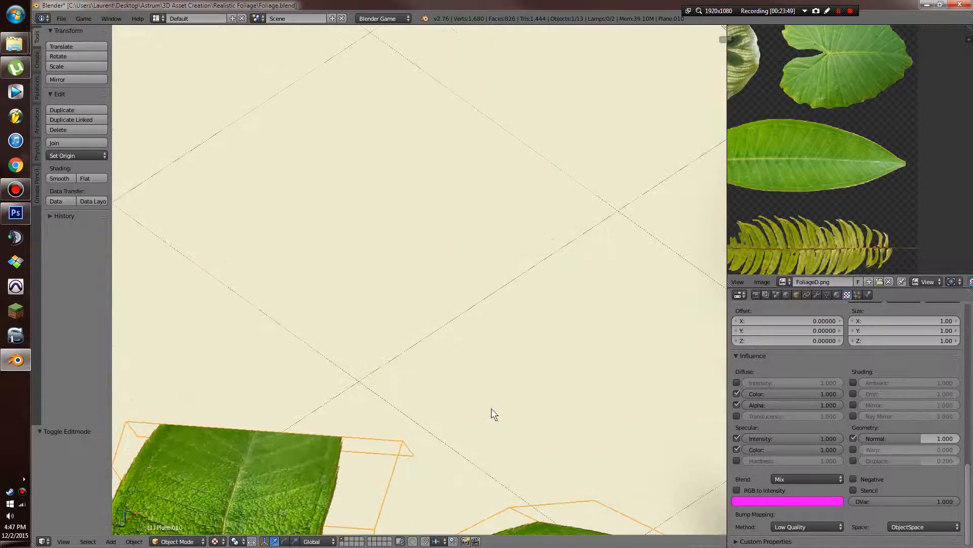
scroll(492, 408, down, 5)
middle_drag(497, 385, 486, 333)
Check the fern in a fly-through, set the foliage texture's Normal influence to 0.700, and save the file
key(shift+f)
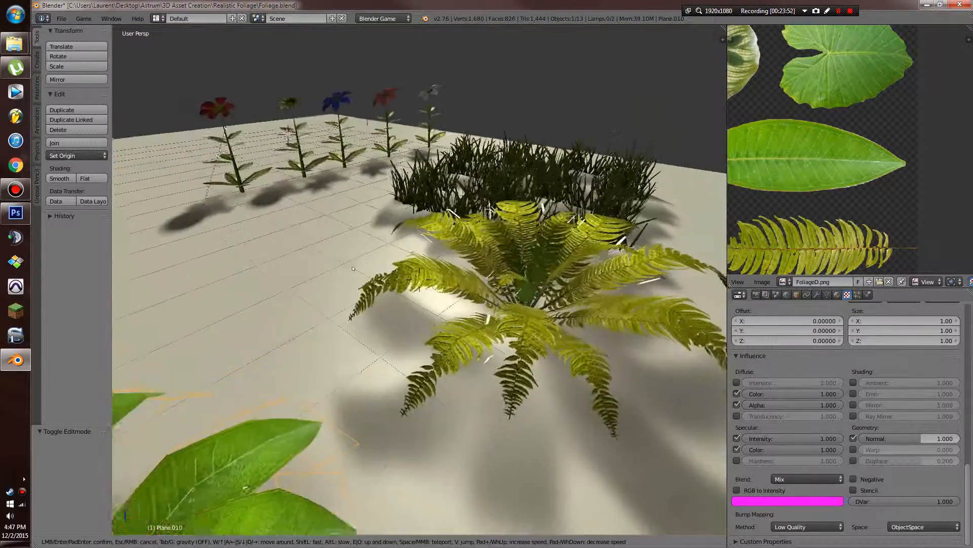
key(w)
click(420, 279)
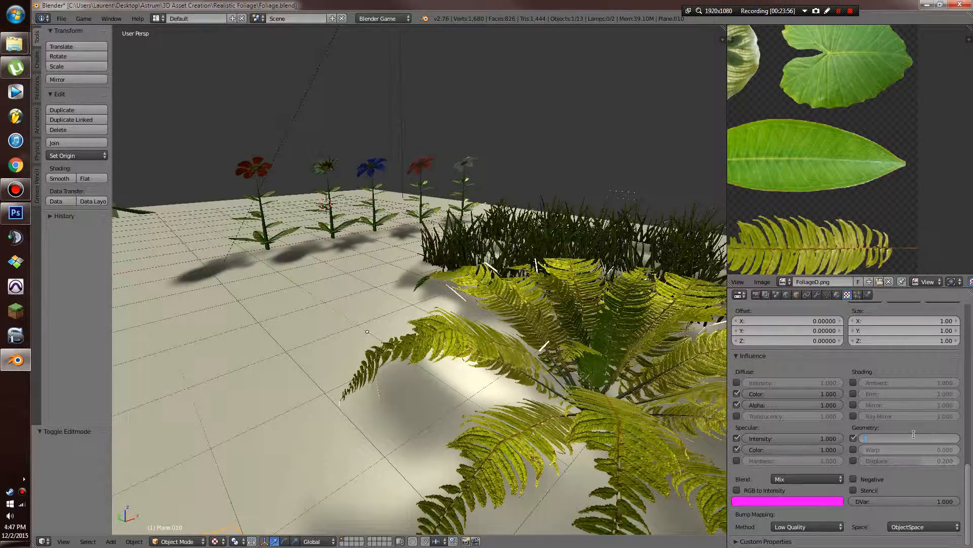
key(ctrl+s)
click(558, 344)
Inspect the flowers, grass and plants in a fly-through and review the leaf images in FoliageD.png
key(shift+f)
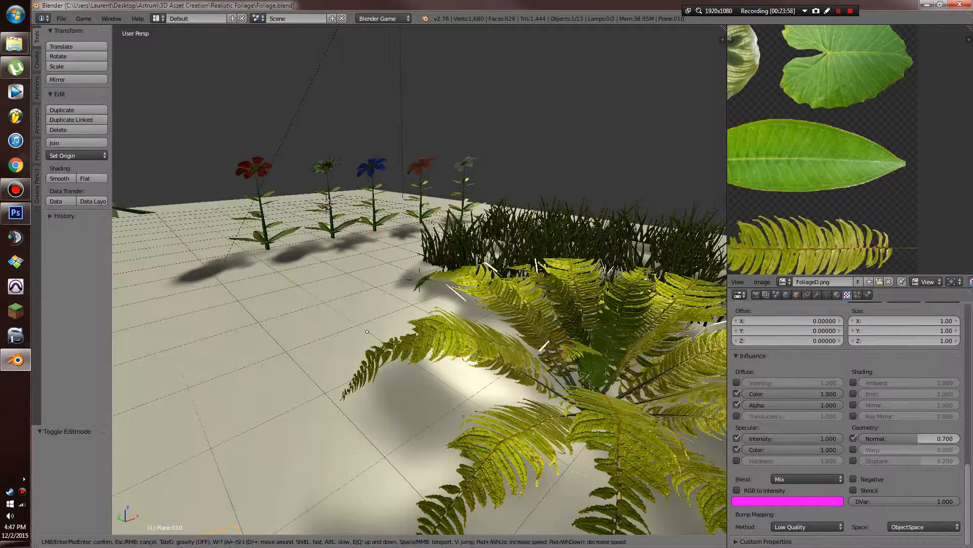
key(w)
key(a)
key(e)
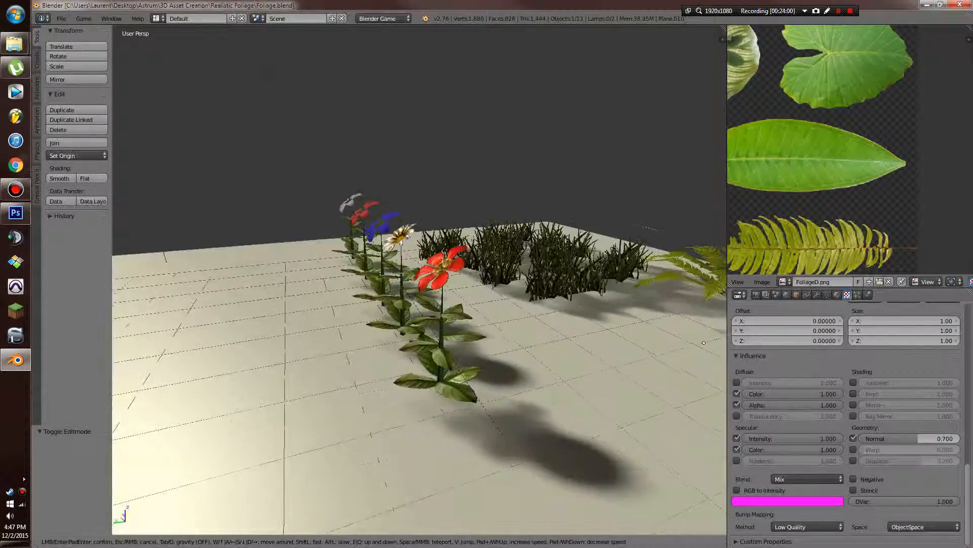
key(w)
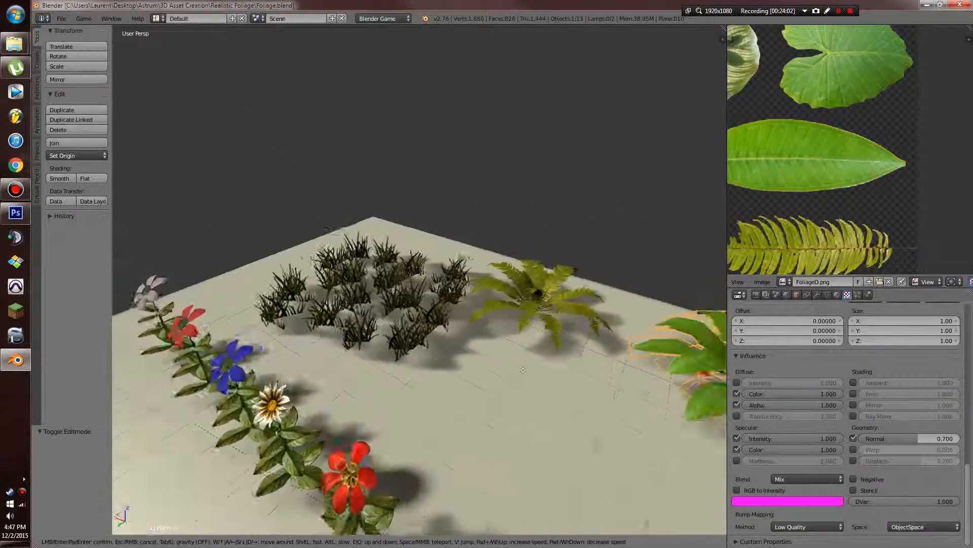
key(a)
key(w)
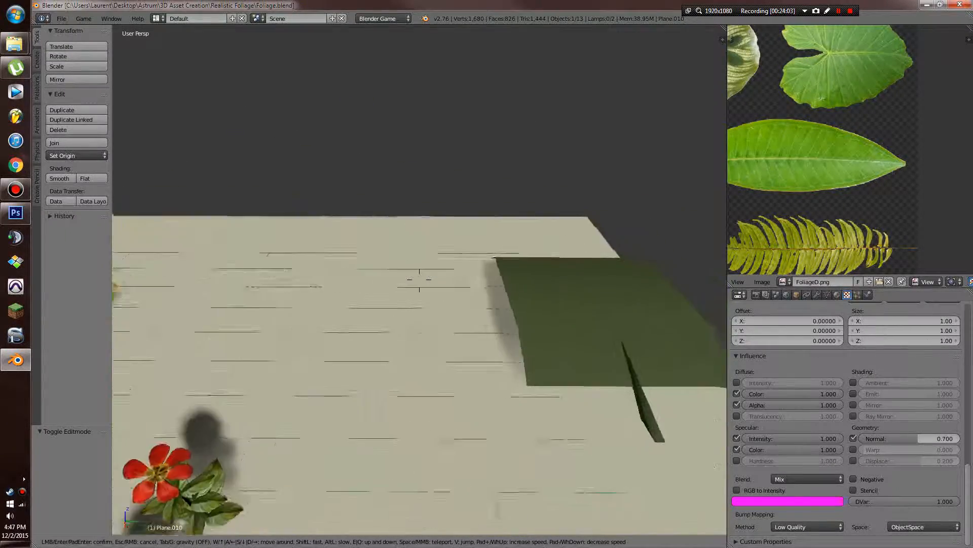
key(s)
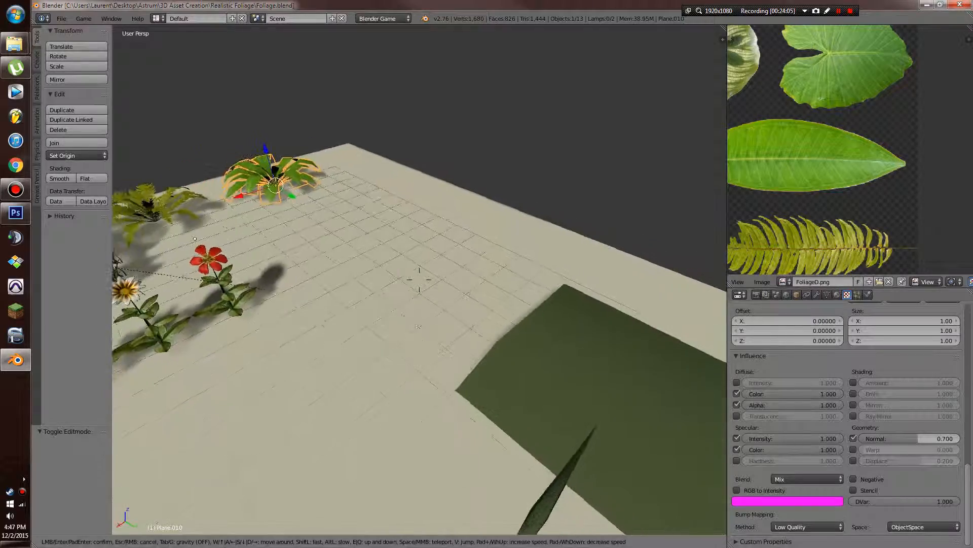
key(s)
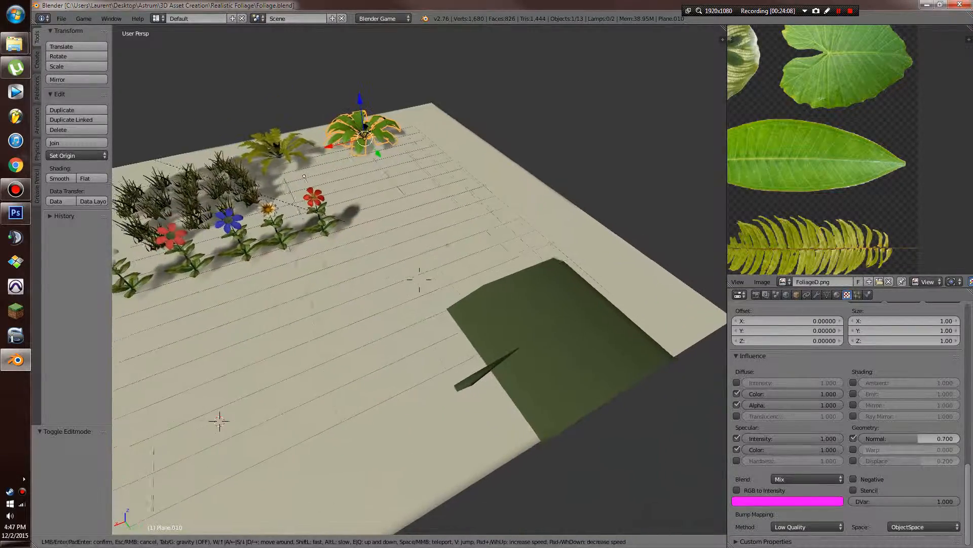
key(w)
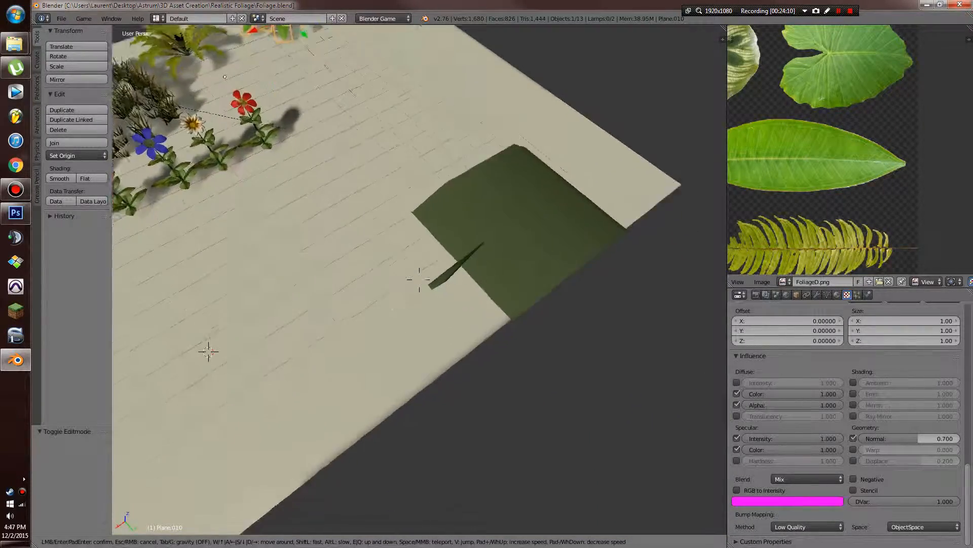
click(724, 177)
scroll(844, 116, down, 3)
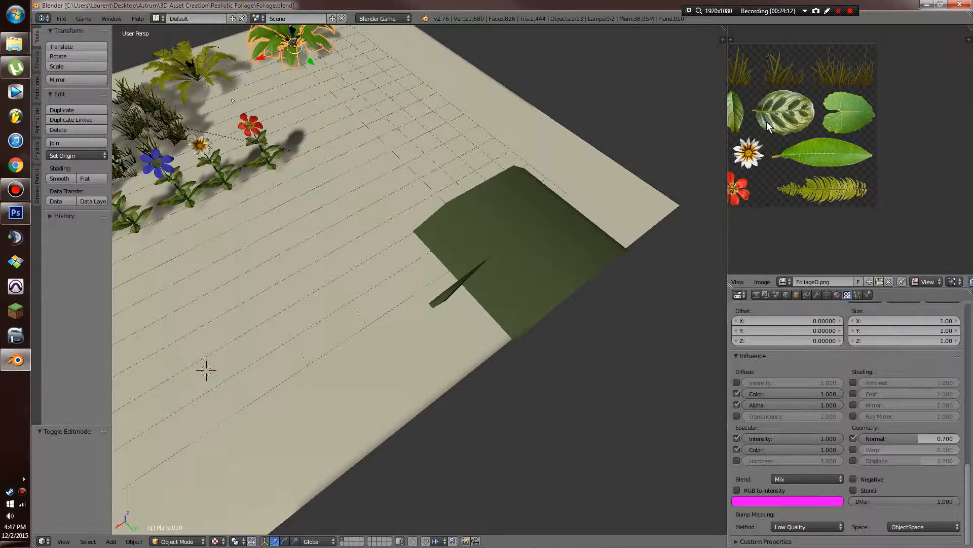
scroll(768, 125, down, 1)
middle_drag(768, 126, 823, 137)
scroll(862, 151, up, 3)
Select the linked faces of the curved leaf plane beside the small stem and unwrap them
key(Tab)
middle_drag(608, 213, 507, 152)
scroll(557, 178, down, 2)
scroll(558, 177, up, 2)
key(Tab)
right_click(517, 436)
middle_drag(522, 431, 547, 397)
key(KP_7)
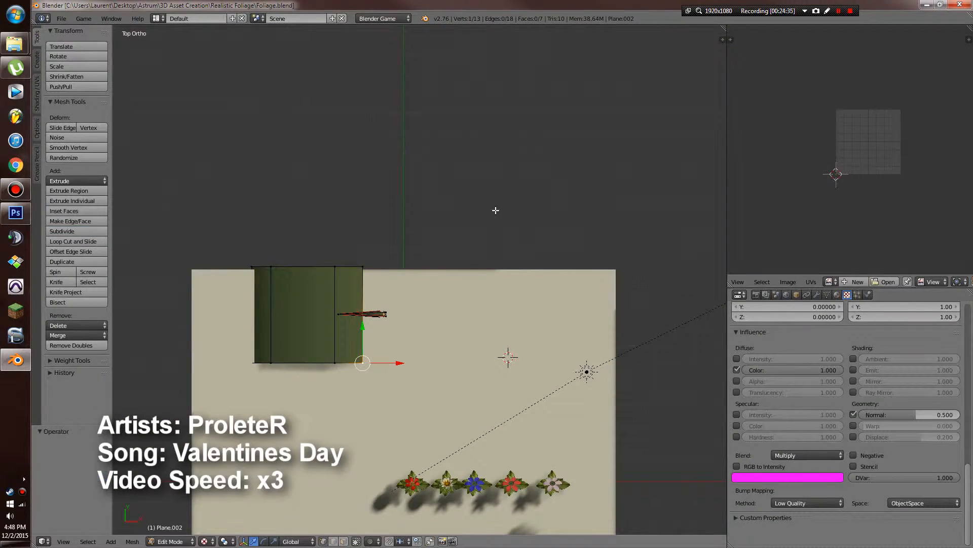
key(ctrl+l)
key(u)
click(496, 209)
scroll(478, 274, up, 3)
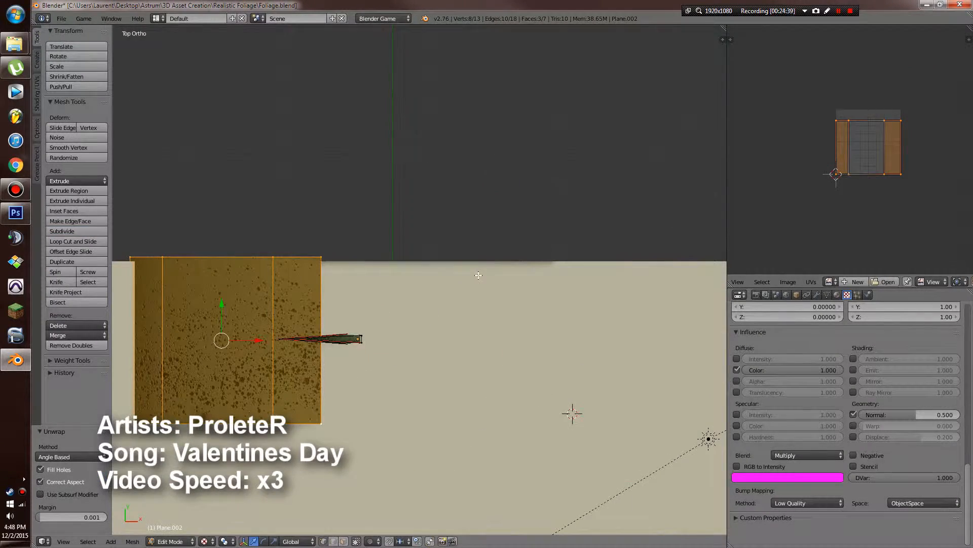
Assign the Foliage material to the unwrapped leaf faces and show FoliageD.png behind their UVs
key(w)
click(543, 210)
key(z)
key(r)
key(r)
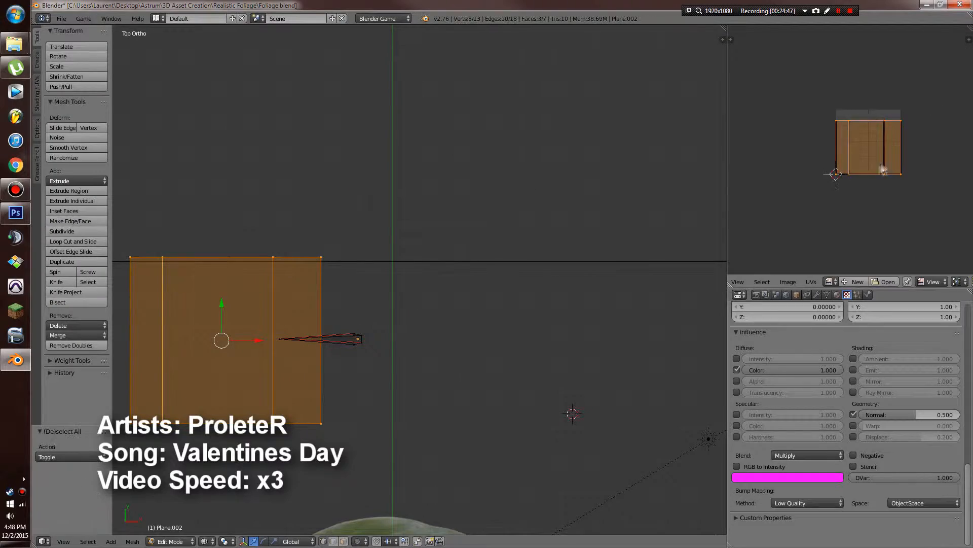
click(838, 295)
click(830, 282)
click(837, 311)
click(955, 329)
click(740, 398)
click(758, 414)
click(769, 386)
key(alt+z)
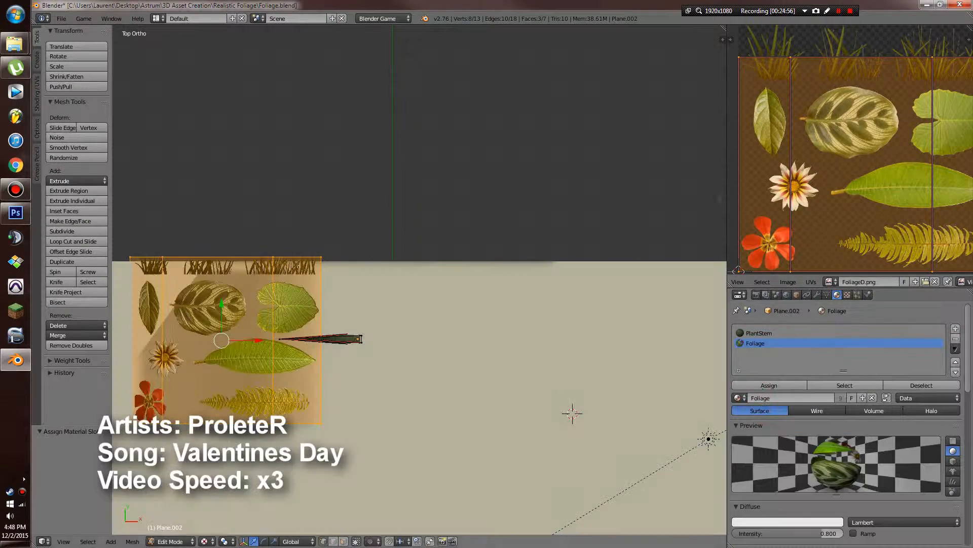
Scale and move the leaf's UVs to fit tightly around the striped leaf in FoliageD.png
scroll(920, 198, down, 3)
key(s)
click(900, 183)
scroll(900, 180, up, 2)
key(g)
click(934, 169)
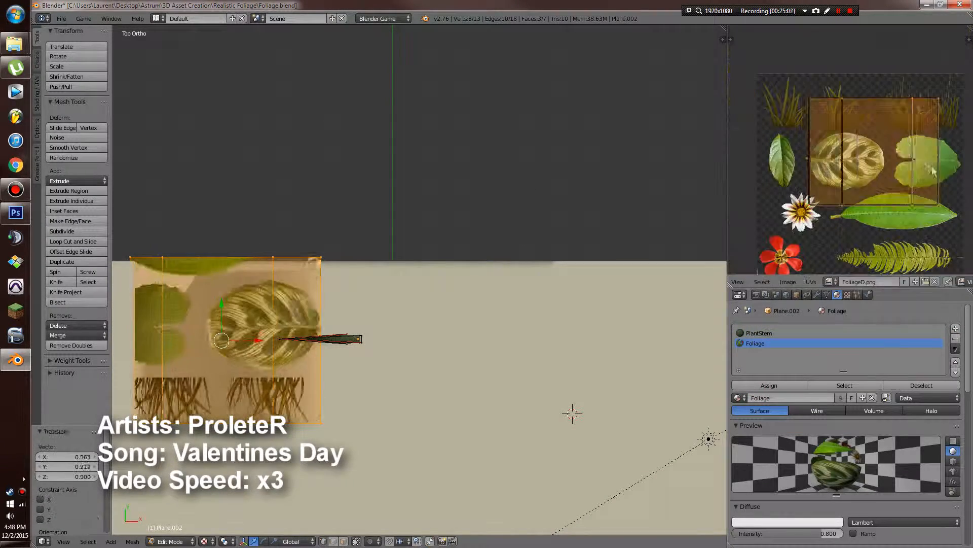
key(s)
scroll(884, 172, up, 3)
key(s)
click(905, 180)
key(g)
click(892, 179)
Shift the UV vertices at the striped leaf's tip outward along X to clear its edge
key(a)
key(c)
click(932, 253)
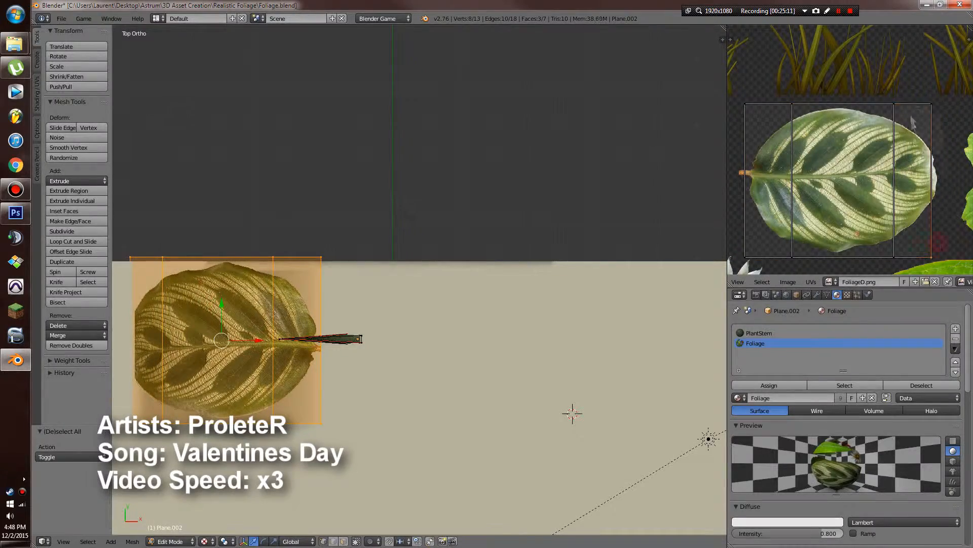
click(929, 107)
right_click(902, 97)
key(g)
key(x)
key(Tab)
Scale the leaf object and adjust its base UVs so the striped leaf's midrib meets the stem
middle_drag(512, 299, 555, 168)
scroll(563, 304, up, 4)
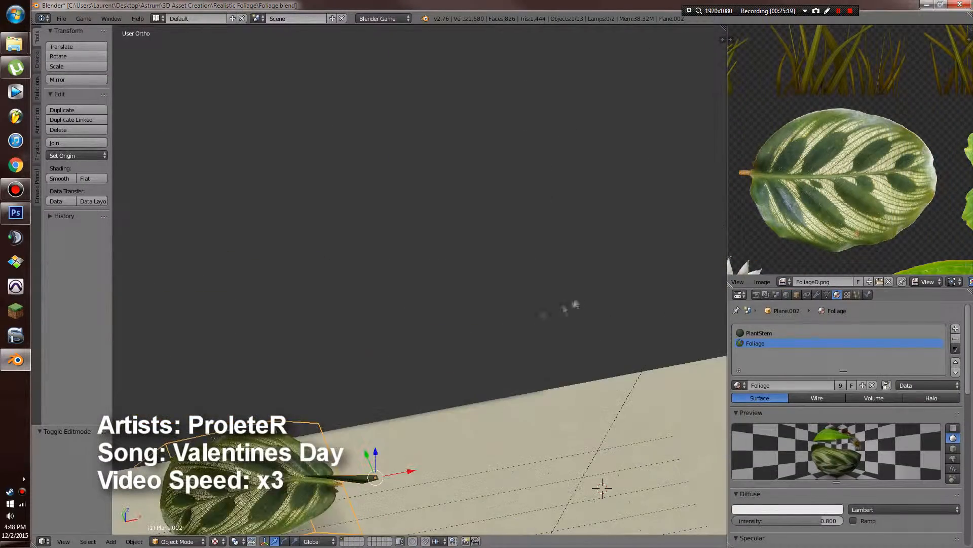
key(s)
click(507, 365)
middle_drag(659, 324, 567, 332)
scroll(567, 332, up, 5)
key(Tab)
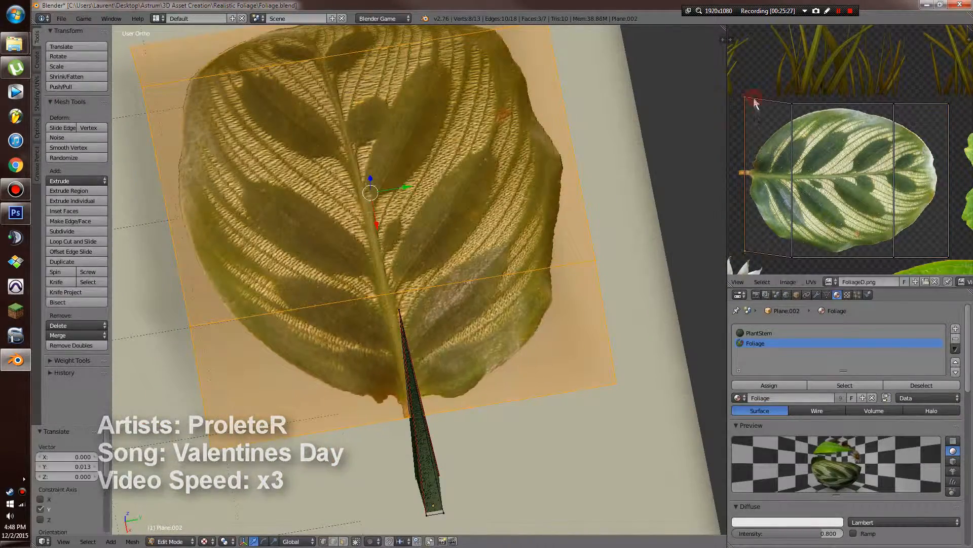
Check the alignment of the striped leaf texture with its stem from several angles
key(Tab)
key(Tab)
scroll(487, 304, down, 2)
middle_drag(507, 284, 541, 335)
right_click(435, 278)
key(Tab)
scroll(517, 303, down, 4)
key(Tab)
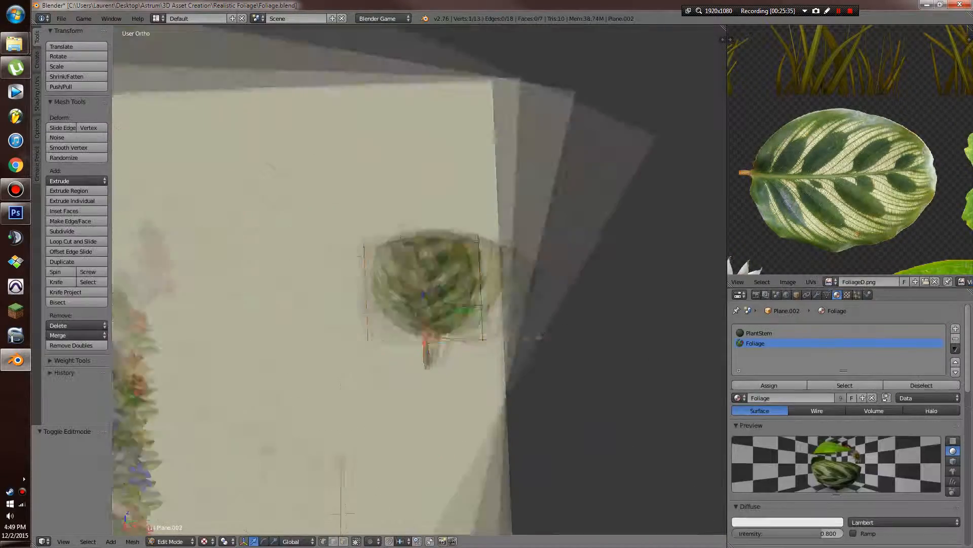
Scale the striped leaf, rotate it about 12.5° around Y, and save the file
key(Tab)
key(s)
click(495, 361)
middle_drag(495, 361, 507, 264)
key(r)
key(y)
click(513, 339)
key(ctrl+s)
Preview the scene in the game engine, make the grass clump's normals consistent, and save the file
scroll(784, 457, down, 5)
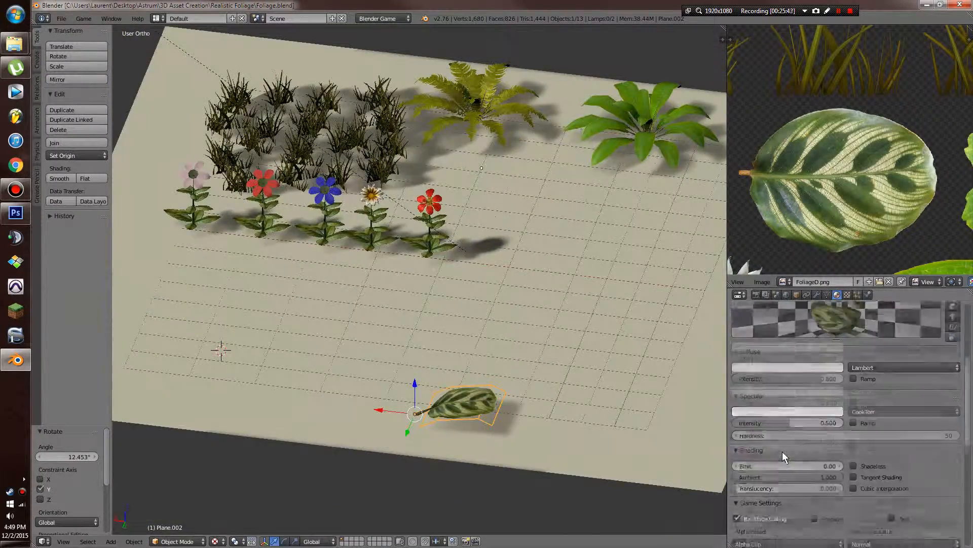
scroll(785, 458, up, 5)
middle_drag(512, 324, 519, 310)
scroll(519, 310, down, 3)
key(p)
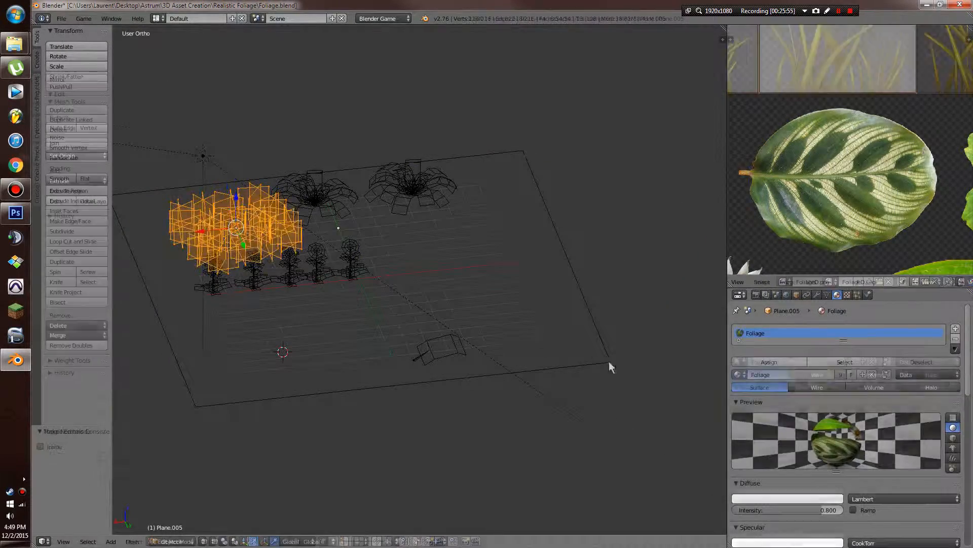
key(ctrl+s)
click(585, 393)
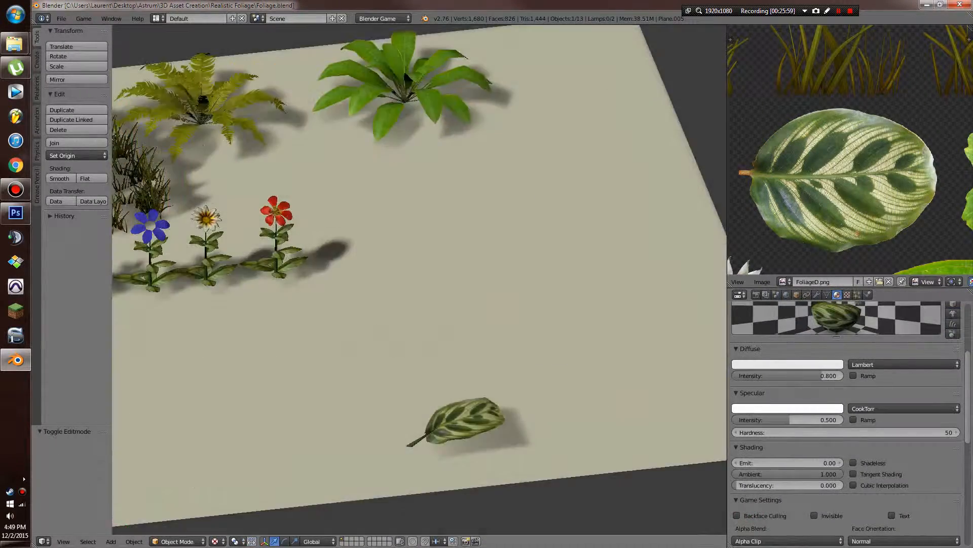
Try other alpha blend modes on the Foliage material and return it to Alpha Clip
scroll(835, 477, down, 3)
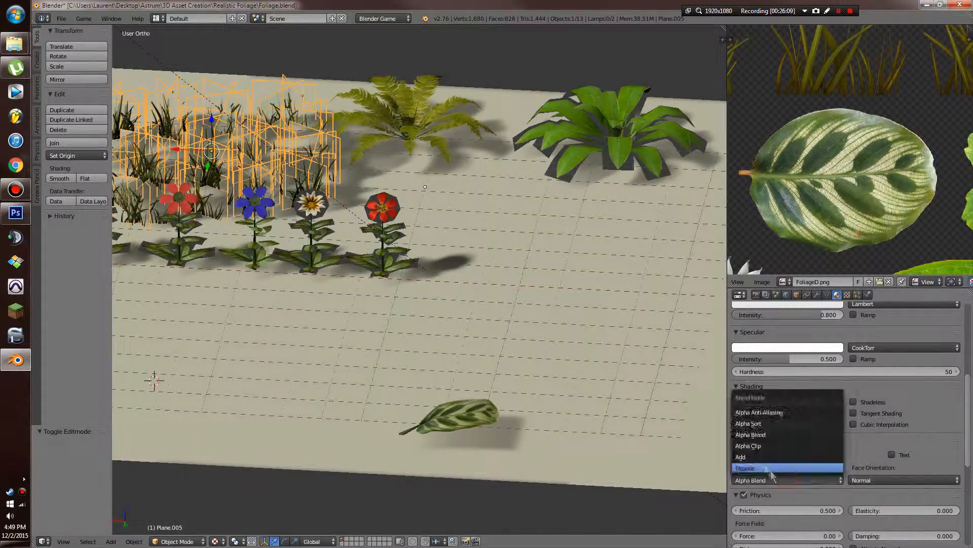
click(801, 467)
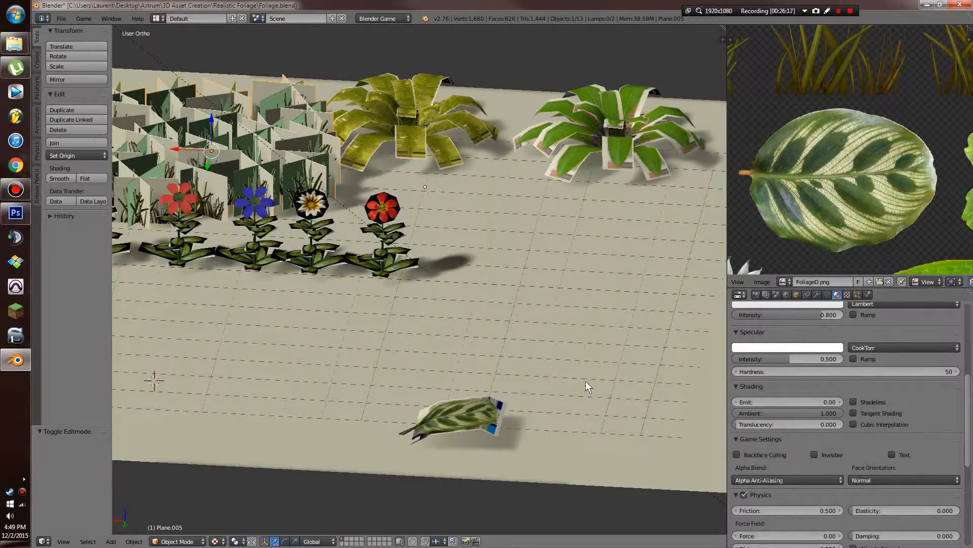
click(788, 479)
click(756, 446)
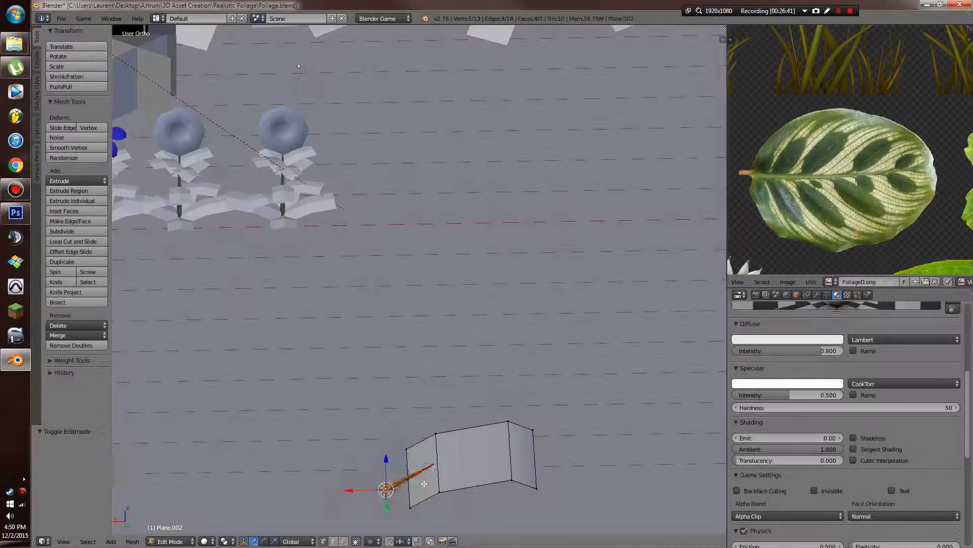
Un-subdivide the selected stem edges of the striped leaf
key(ctrl+l)
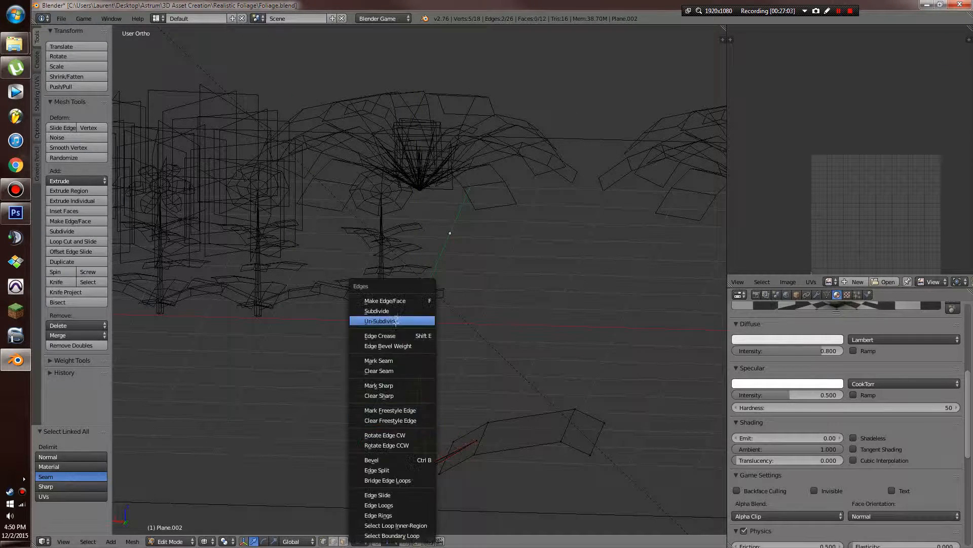
click(381, 321)
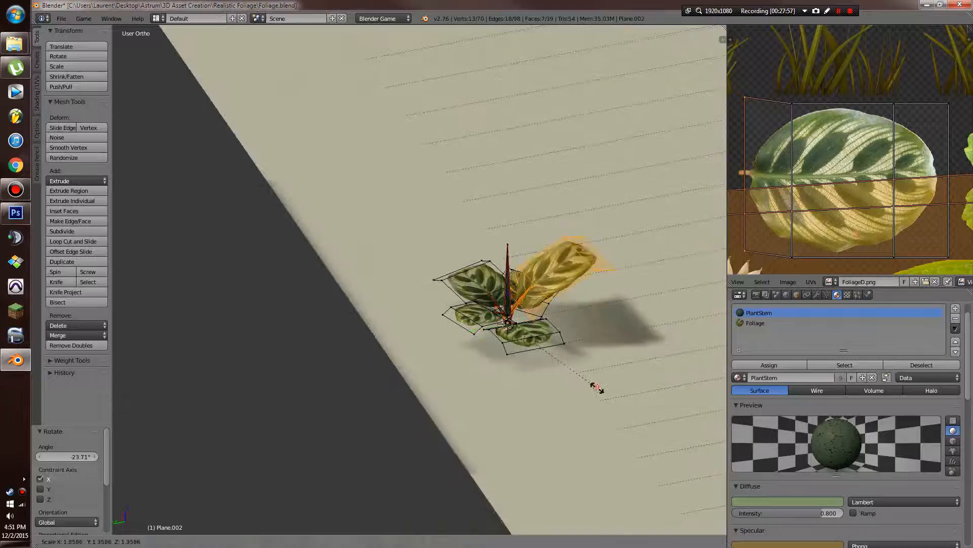
Enlarge the selected striped leaf to about 1.36 times, and add a duplicate rotated around the plant's Z axis
click(597, 387)
middle_drag(597, 387, 477, 428)
key(shift+d)
key(r)
key(z)
click(391, 378)
key(r)
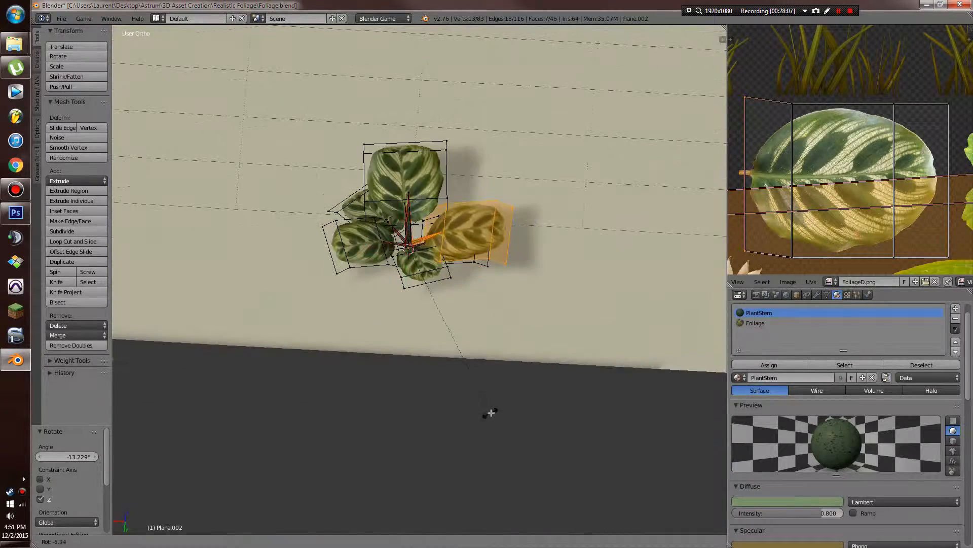
click(469, 357)
middle_drag(469, 356, 436, 385)
Duplicate the striped leaf again and rotate the copy about Z into a gap in the plant
key(shift+d)
key(r)
key(z)
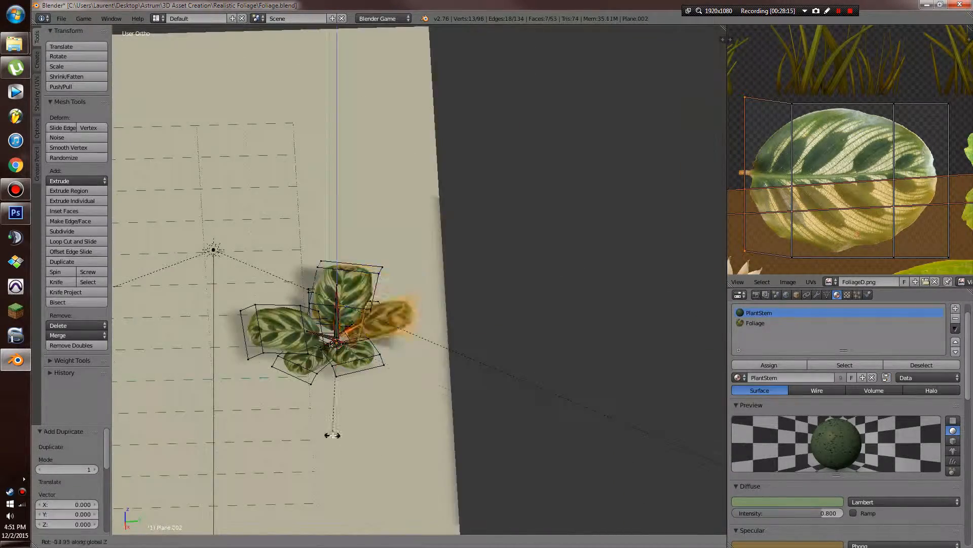
click(332, 435)
key(r)
key(z)
middle_drag(333, 434, 488, 383)
click(472, 415)
Move and rescale the newly placed striped leaf to fit the plant's base
scroll(502, 413, up, 2)
key(g)
click(583, 430)
key(s)
click(563, 360)
Add two more duplicates of the striped leaf, rotating each about Z around the plant's center
key(shift+d)
key(r)
key(z)
click(609, 384)
key(shift+d)
key(r)
key(z)
click(587, 352)
Duplicate the leaf about 0.5 units upward along Z, rotate it about Z, and position it as an upper leaf
key(shift+d)
key(z)
key(r)
key(z)
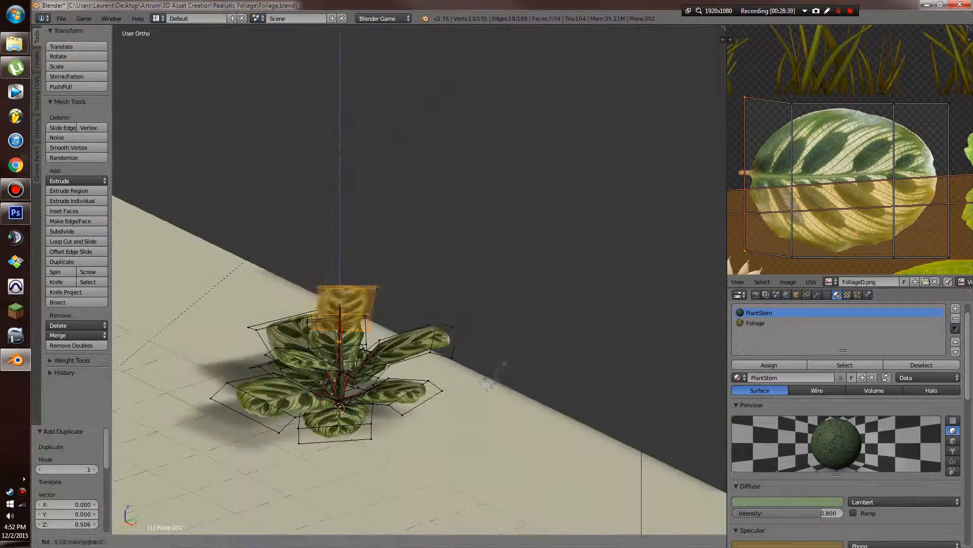
click(411, 409)
key(g)
click(439, 355)
Duplicate the upper leaf in place, rotate the copy about 180° around Z, and finish editing the mesh
middle_drag(410, 410, 564, 418)
key(shift+d)
right_click(438, 355)
key(r)
key(z)
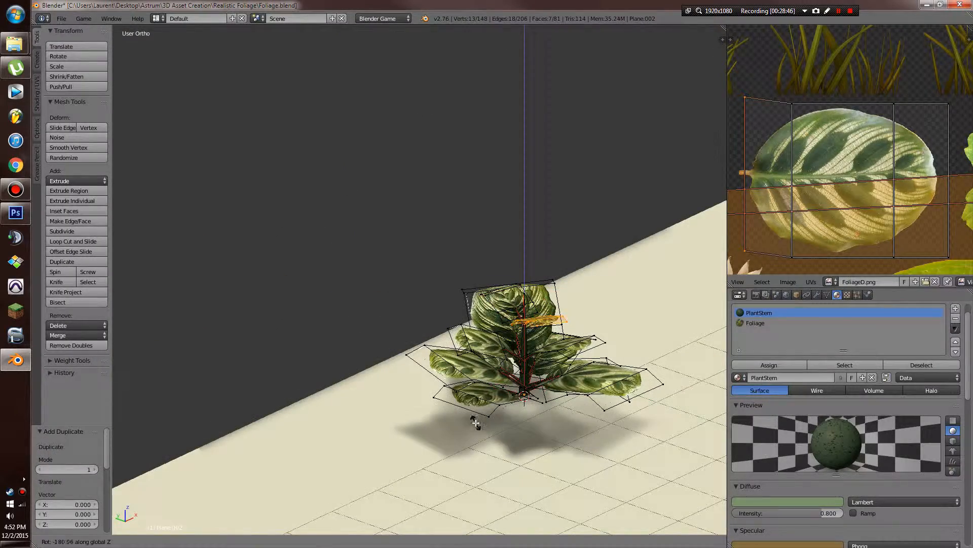
click(475, 431)
key(Tab)
Move the striped plant across the ground by about -1.2 in X and -11.6 in Y, beside the row of flowers
middle_drag(476, 431, 405, 369)
scroll(407, 372, down, 8)
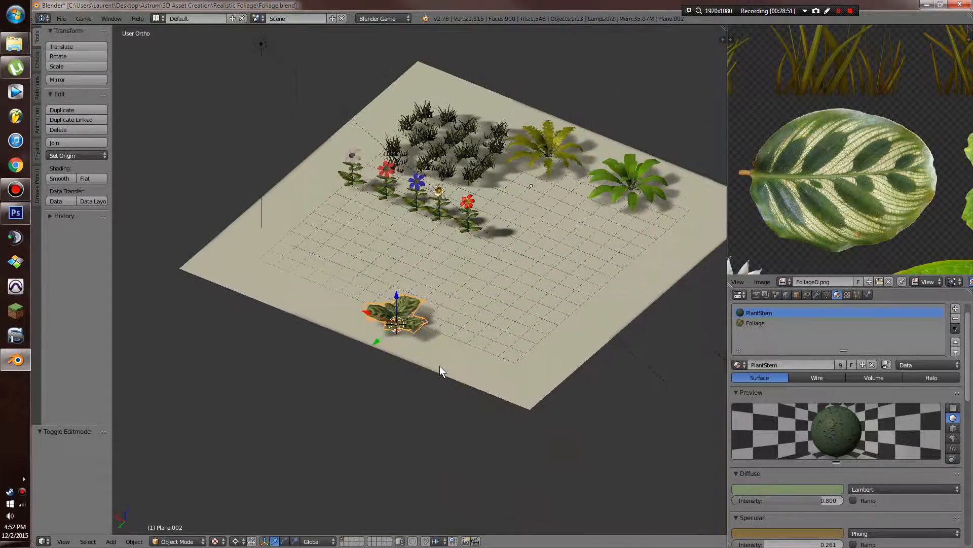
key(g)
key(shift+z)
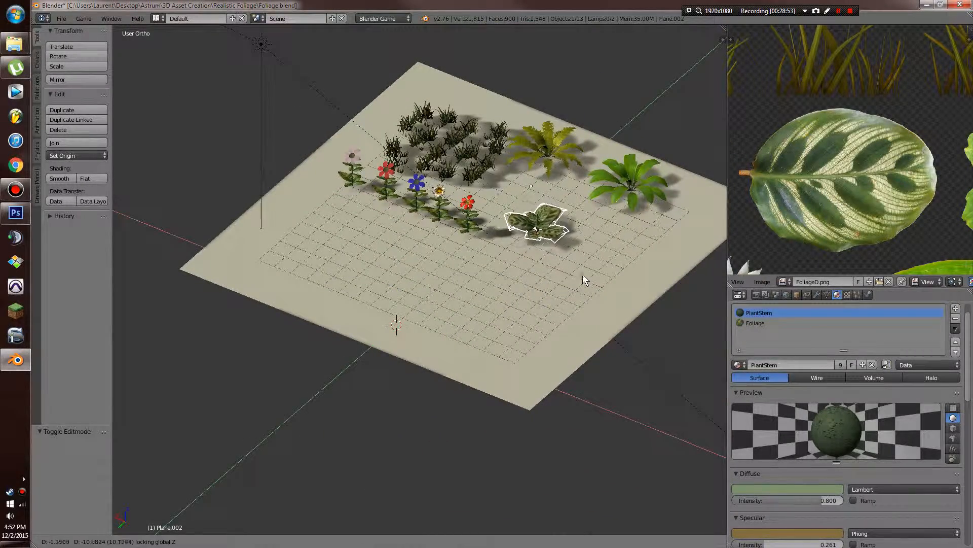
click(586, 264)
middle_drag(586, 264, 515, 265)
Add a cube at the 3D cursor near the ground's edge and open its mesh for editing
scroll(902, 208, down, 2)
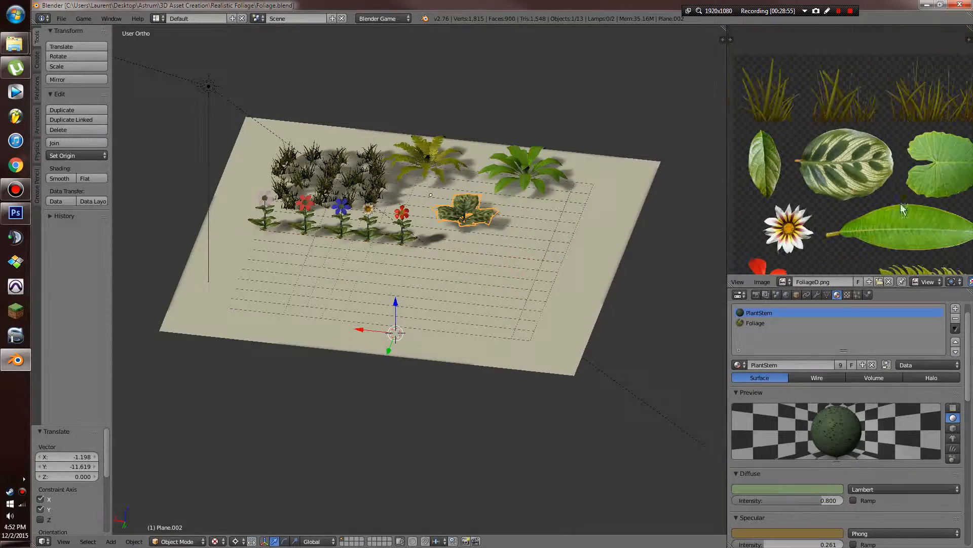
scroll(373, 275, up, 5)
middle_drag(373, 275, 425, 288)
scroll(427, 292, down, 3)
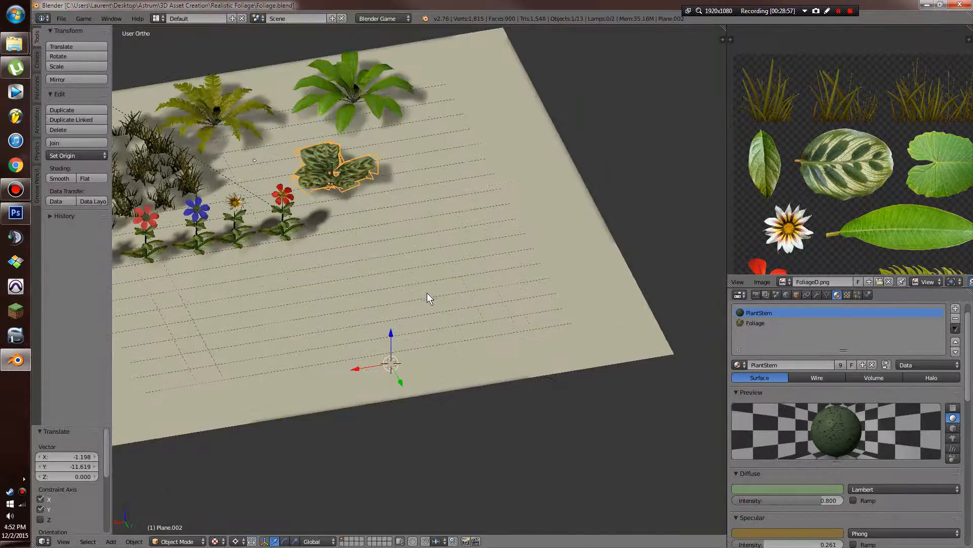
key(shift+a)
mouse_move(412, 301)
click(449, 313)
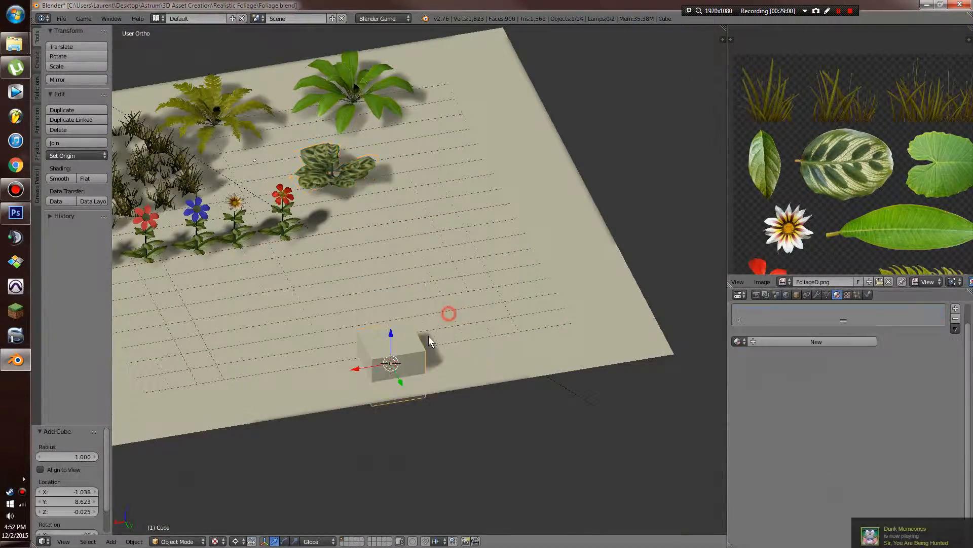
scroll(403, 390, up, 2)
key(Tab)
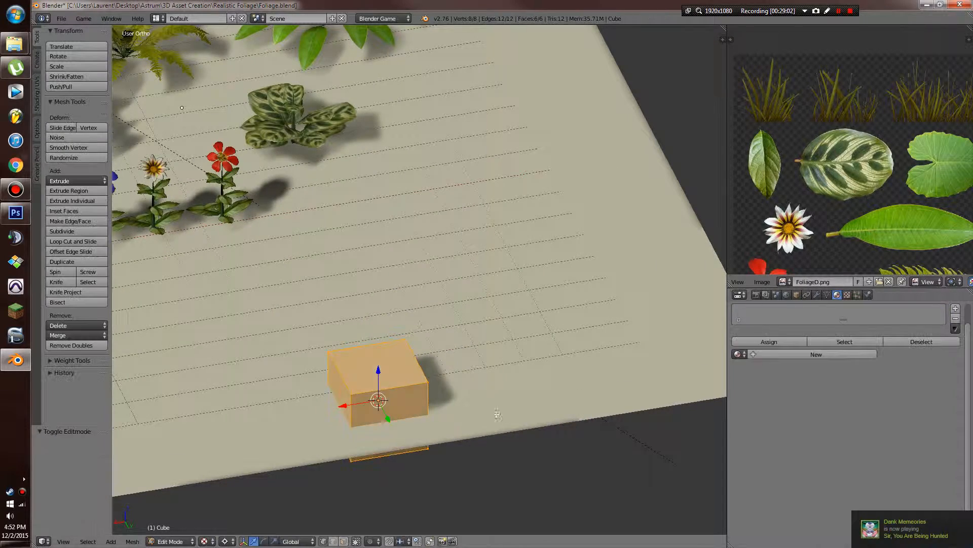
Scale the cube down uniformly to about 0.236 of its size around the 3D cursor
click(411, 404)
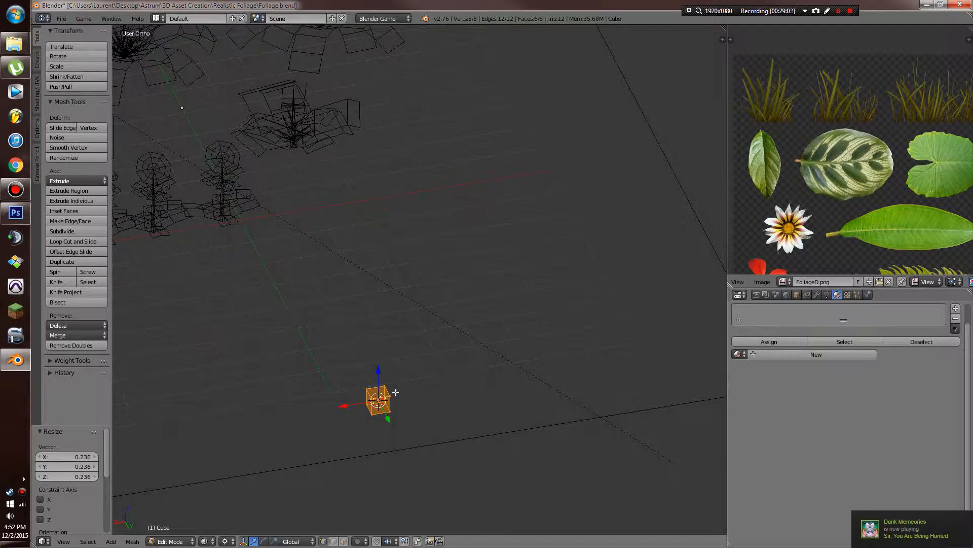
middle_drag(396, 392, 436, 372)
key(s)
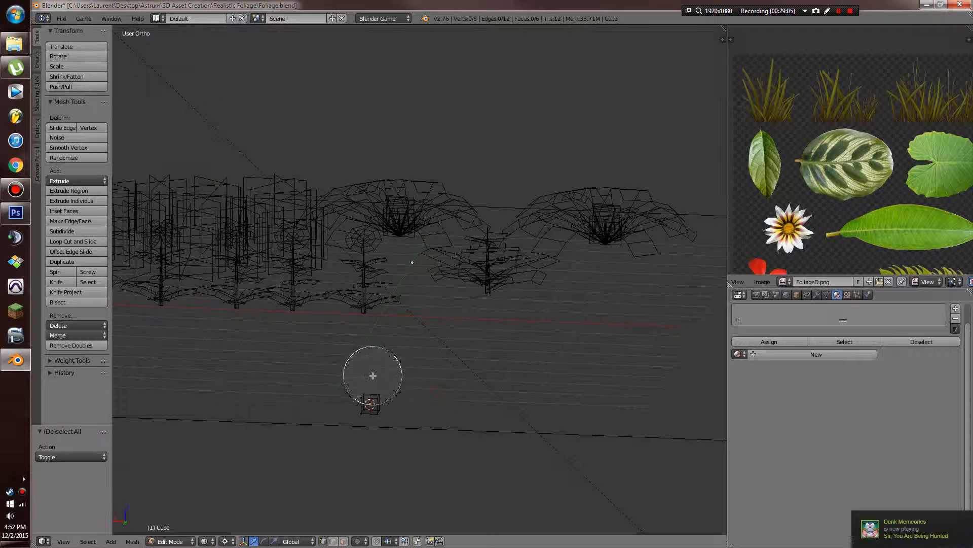
right_click(493, 400)
Raise the cube's top vertices about 1.86 along Z and merge them at their center into a point
key(a)
drag(375, 375, 376, 300)
key(alt+m)
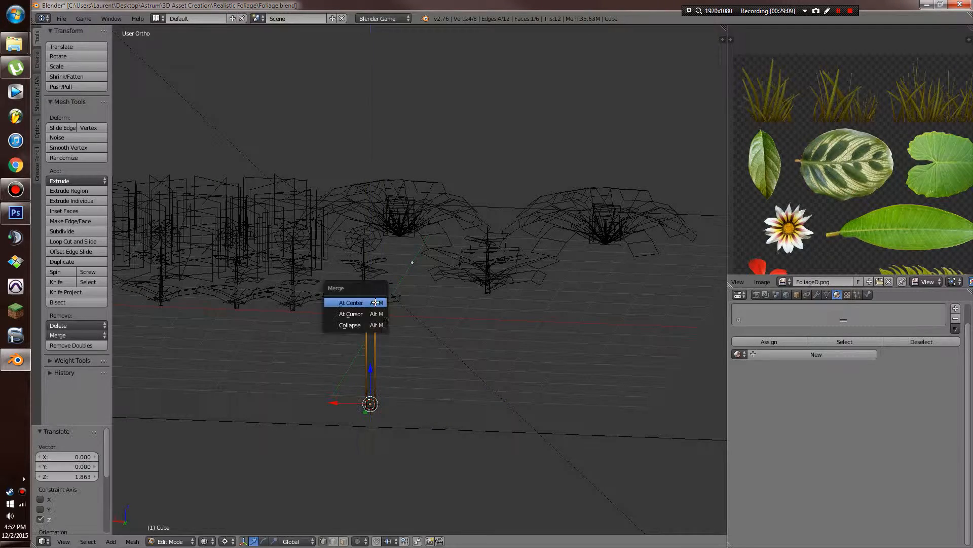
click(378, 302)
Narrow the base of the spike into a thin stem and delete its bottom face
key(a)
key(s)
click(426, 411)
middle_drag(426, 410, 389, 434)
key(x)
key(z)
middle_drag(423, 347, 396, 348)
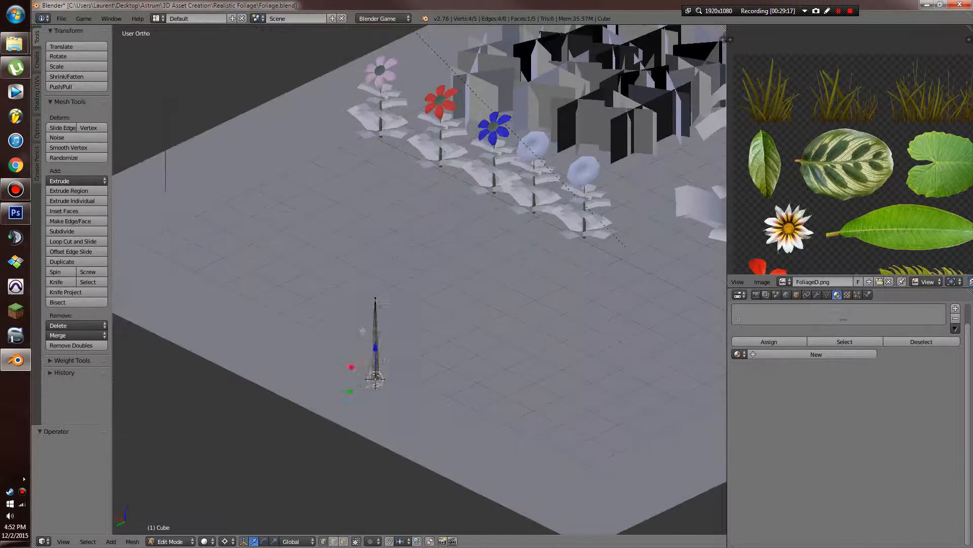
key(x)
click(394, 350)
Place the 3D cursor at the stem's tip, add an eight-vertex circle there, and scale it to about 0.635
right_click(377, 299)
click(375, 299)
key(ctrl+z)
key(shift+a)
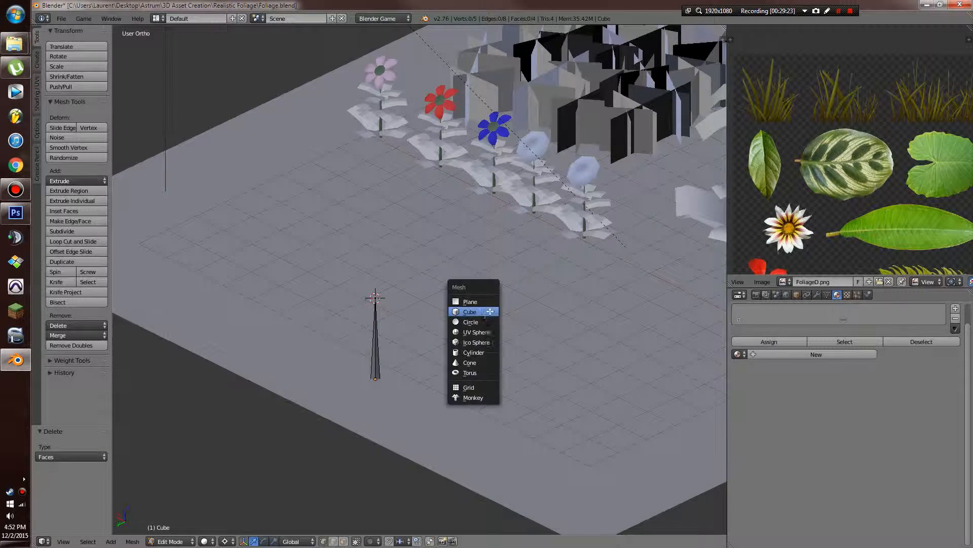
click(491, 325)
key(s)
click(434, 317)
Extrude the circle upward into a tall cylindrical head and taper its top with a narrower ring closed to a center point
scroll(435, 316, up, 3)
middle_drag(434, 317, 414, 300)
key(e)
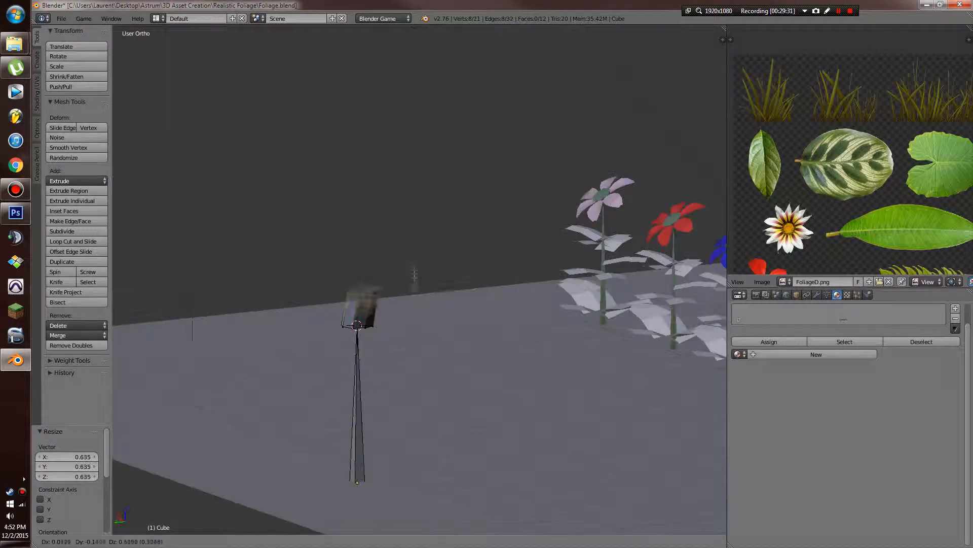
click(429, 231)
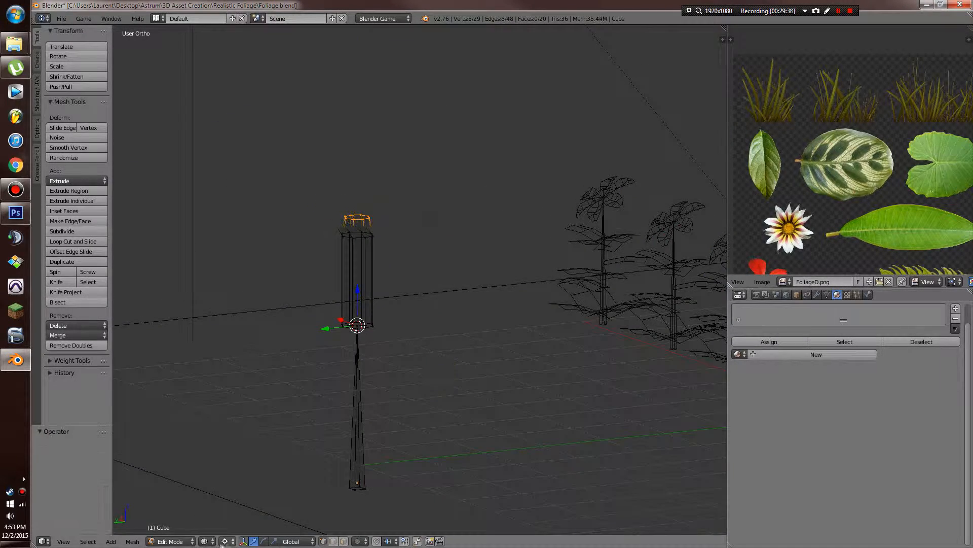
key(s)
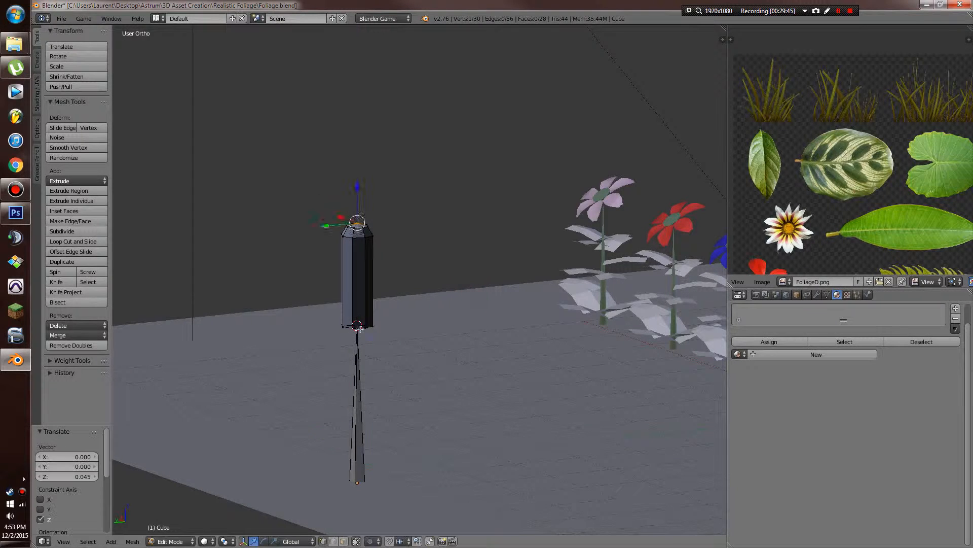
Taper the head's bottom with a narrower ring extended down along Z, merge its inner vertices at center, and lower that point
middle_drag(401, 318, 402, 302)
key(g)
key(z)
click(440, 324)
key(s)
click(422, 317)
key(alt+m)
click(422, 316)
key(g)
key(z)
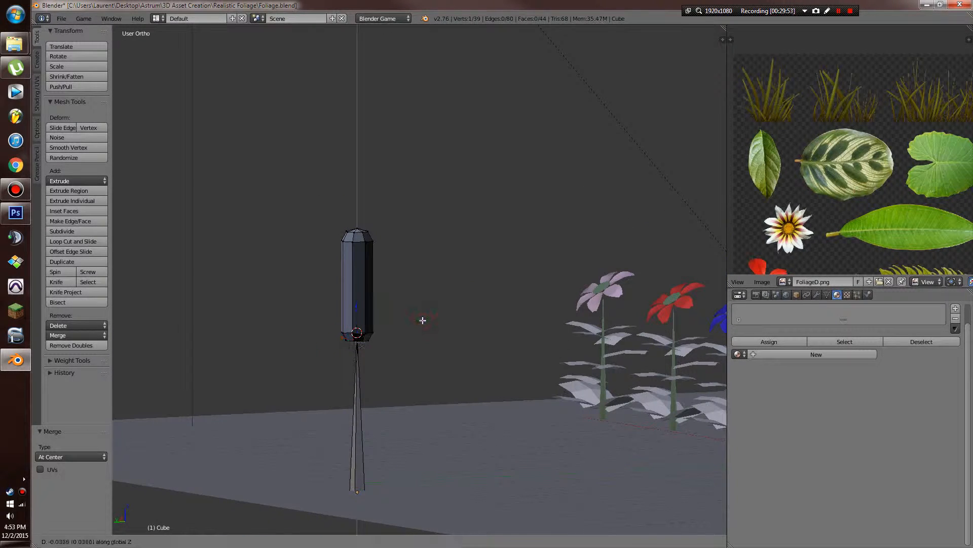
click(459, 343)
Lower the cylindrical head over the stem and raise the stem's tip vertex along Z so it sticks out above the head
key(g)
key(z)
click(459, 355)
middle_drag(459, 354, 363, 359)
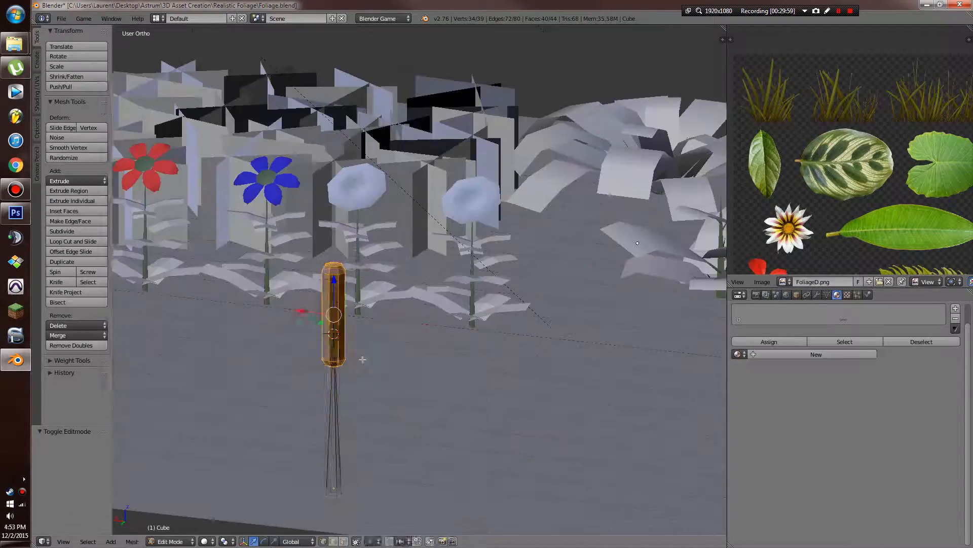
key(z)
right_click(358, 330)
key(g)
key(z)
click(384, 242)
key(z)
Scale down the four vertices at the stem's base to make the stem thinner
middle_drag(390, 268, 409, 295)
key(Tab)
key(z)
key(l)
key(s)
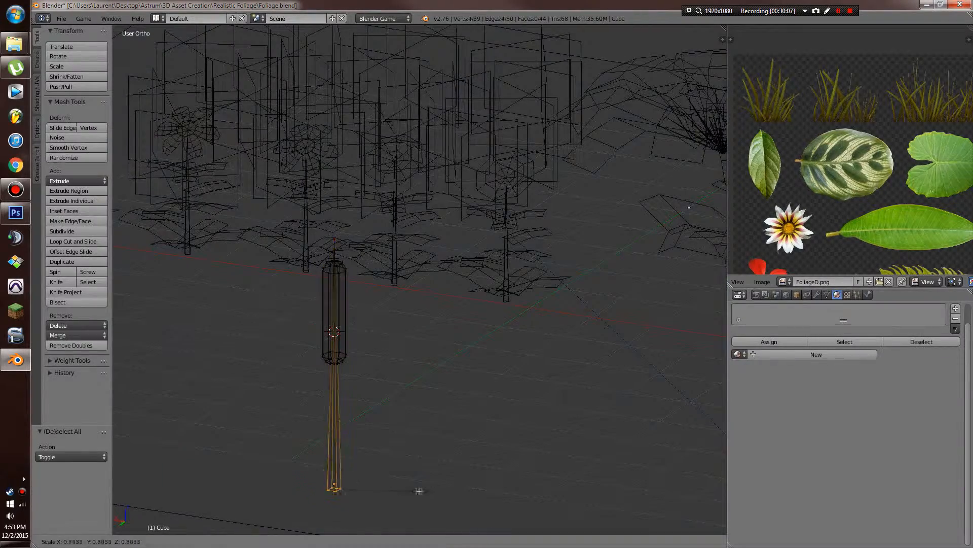
click(417, 484)
key(Tab)
key(z)
middle_drag(350, 393, 406, 426)
Raise the head and stem tip about 0.67 along Z, leaving the base vertices in place, to lengthen the stem
key(Tab)
key(z)
key(a)
key(c)
middle_click(341, 482)
key(g)
key(z)
click(348, 446)
key(z)
Leave mesh editing and apply smooth shading to the stalk object
middle_drag(348, 436, 400, 385)
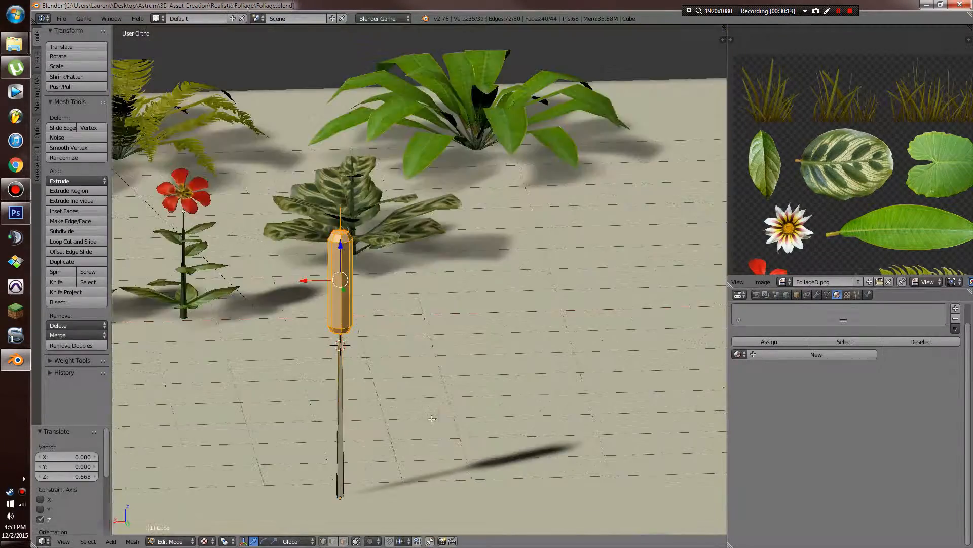
key(Tab)
click(59, 179)
mouse_move(325, 304)
middle_down()
mouse_move(415, 315)
mouse_move(355, 375)
middle_up()
key(alt+z)
Mark UV seams along the vertical edges of the stalk's head and stem
key(Tab)
key(a)
alt+right_click(349, 271)
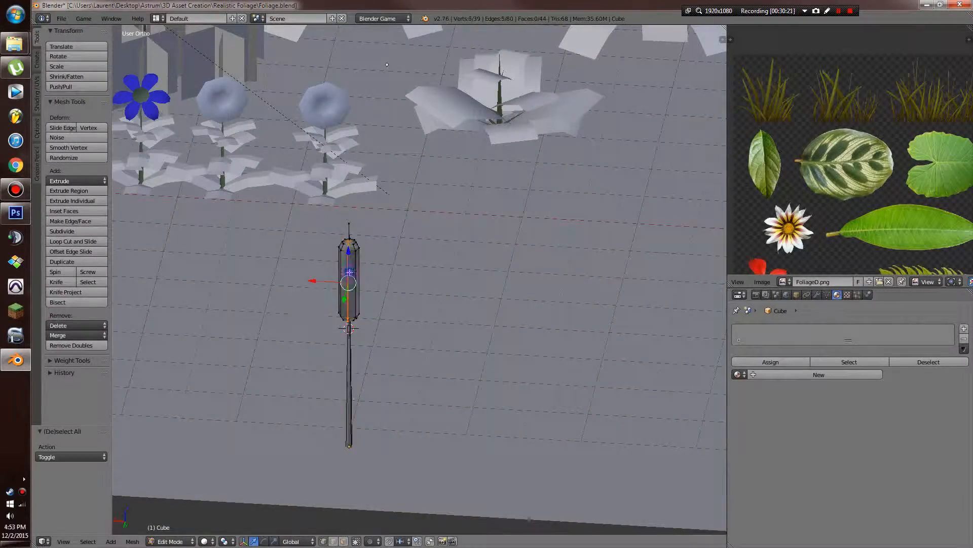
key(ctrl+e)
click(349, 269)
key(ctrl+e)
click(353, 359)
Select the stalk's entire mesh and give the object the existing PlantStem material
key(a)
key(a)
click(739, 375)
click(761, 437)
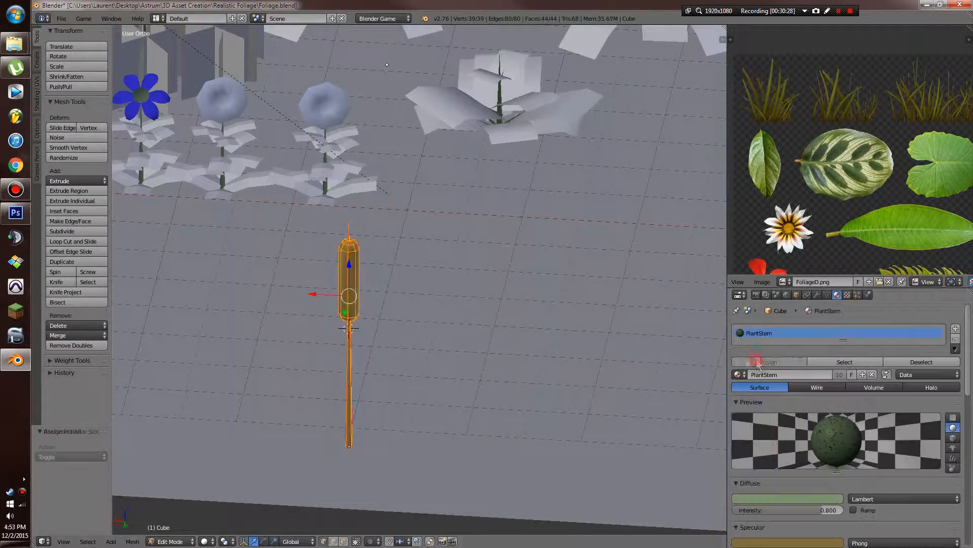
Finish editing the stalk and save the scene over the existing file
key(Tab)
key(alt+z)
middle_drag(401, 349, 494, 327)
key(ctrl+s)
key(Return)
Select the striped-leaf plant and open its mesh for editing in wireframe display
scroll(430, 355, down, 4)
scroll(430, 355, up, 3)
right_click(511, 76)
key(Tab)
middle_drag(510, 127, 456, 203)
key(z)
Separate a copy of one striped leaf and its stem from the plant into its own object
scroll(424, 198, up, 4)
right_click(480, 173)
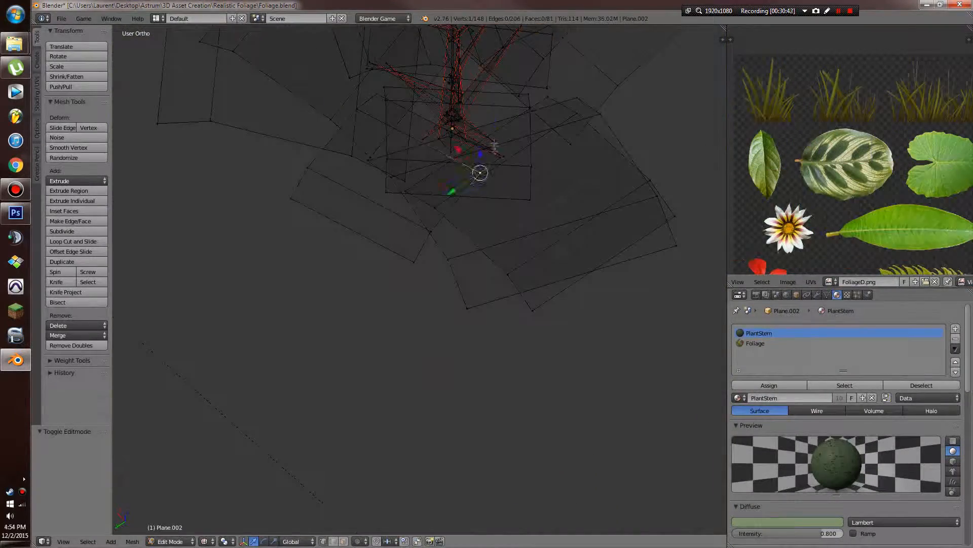
key(z)
middle_drag(495, 146, 553, 168)
key(z)
right_click(563, 348)
key(ctrl+l)
key(Tab)
scroll(564, 349, down, 3)
middle_drag(564, 349, 513, 311)
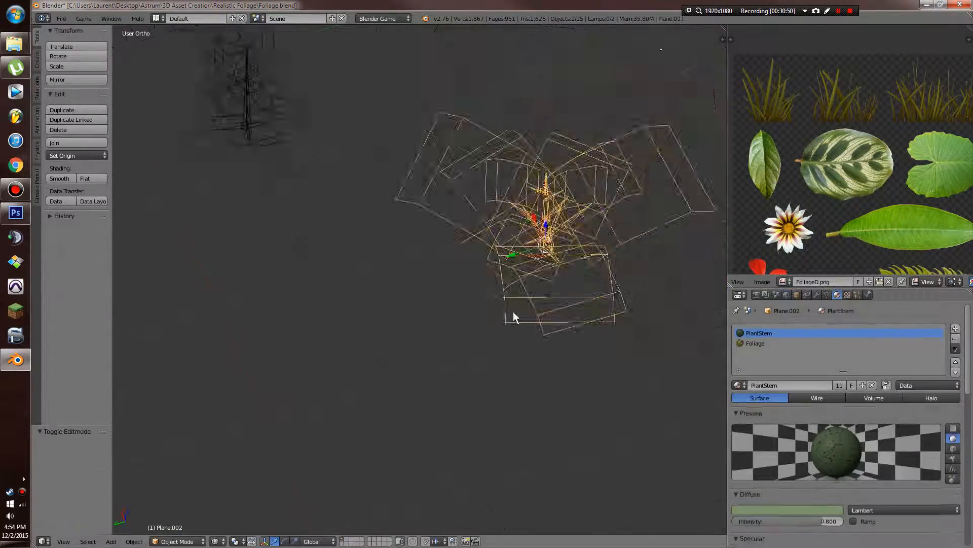
Move the separated leaf beside the new stalk and rotate it about -2.6° around X
right_click(513, 312)
scroll(513, 311, down, 5)
drag(582, 264, 227, 385)
key(z)
middle_drag(227, 384, 304, 324)
key(r)
key(x)
click(320, 306)
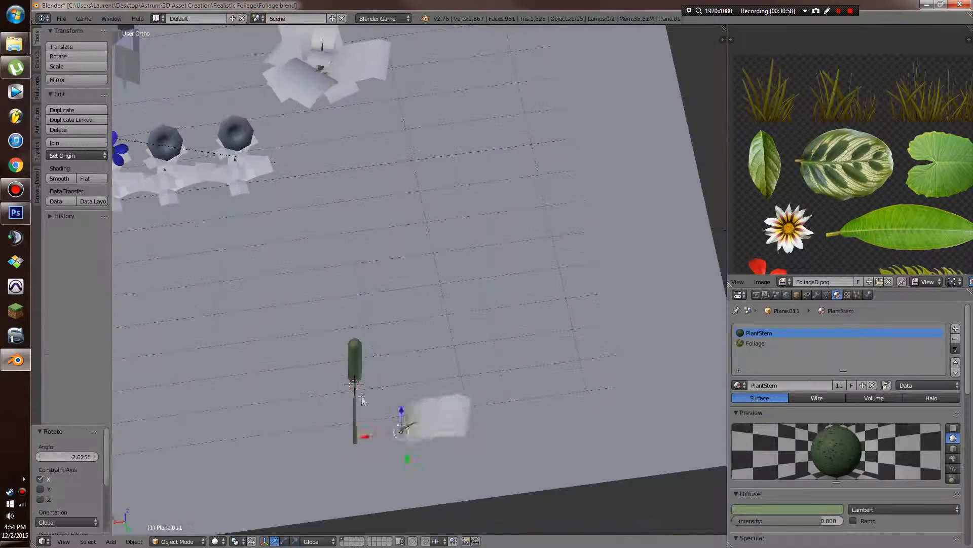
Join the leaf object into the stalk object and open the combined mesh for editing
key(z)
shift+right_click(358, 413)
key(ctrl+j)
key(Tab)
Select the linked leaf blade and slide its UVs along X toward the round green leaf in FoliageD.png
right_click(453, 435)
key(ctrl+l)
key(alt+z)
key(a)
key(g)
key(x)
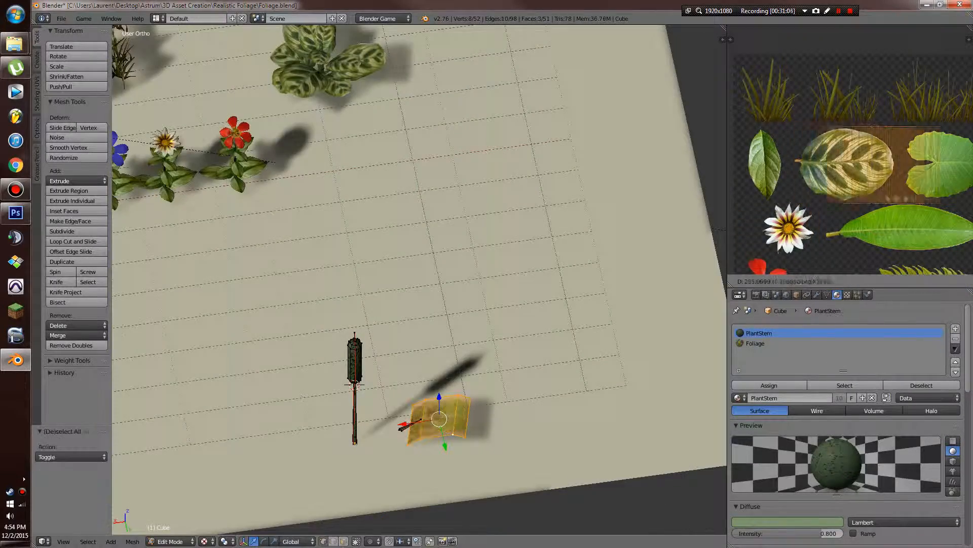
click(891, 193)
Align the leaf blade's UVs over the round green leaf along X and scale them to frame it
scroll(891, 194, up, 3)
key(a)
key(g)
key(x)
click(770, 154)
key(a)
key(a)
key(s)
click(935, 173)
Shift the UV edges near the round leaf's pointed end inward to fit its outline more tightly
key(a)
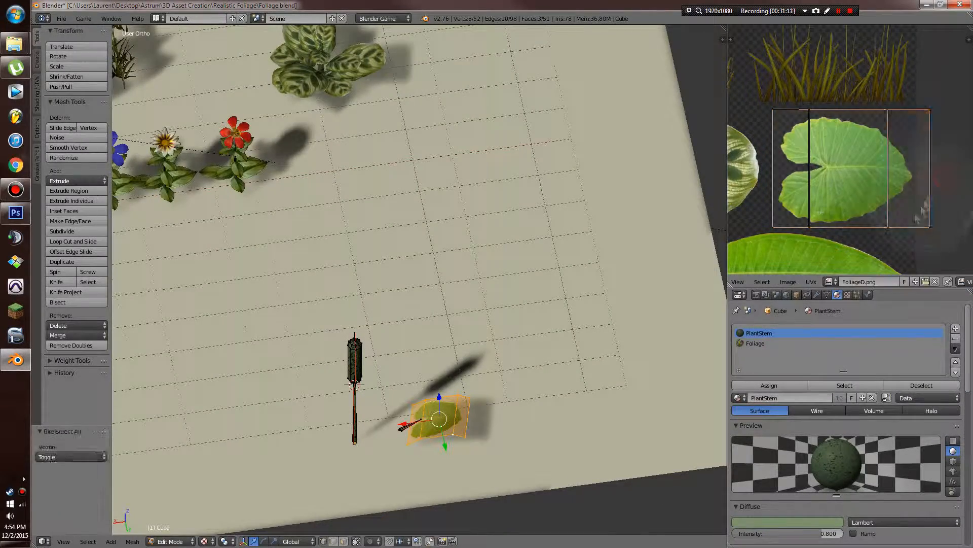
click(894, 114)
key(Tab)
middle_drag(659, 243, 576, 228)
key(Tab)
key(g)
click(862, 172)
Move the end vertex of the leaf's stem to the notch in the round leaf blade
key(Tab)
scroll(558, 263, up, 4)
key(Tab)
middle_drag(573, 284, 512, 304)
right_click(442, 323)
key(g)
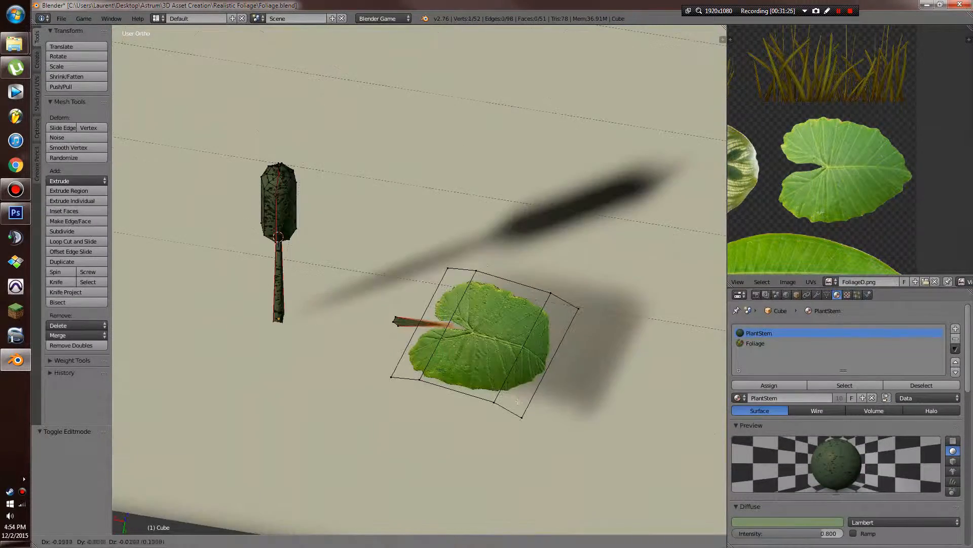
click(481, 324)
Fine-tune the height and position of the stem's end vertex so it meets the leaf blade
key(g)
key(z)
mouse_move(532, 395)
middle_down()
mouse_move(550, 375)
mouse_move(664, 372)
mouse_move(507, 365)
middle_up()
click(553, 364)
key(g)
click(507, 375)
Select the round leaf with its stem and move them against the lower end of the flower stalk
key(z)
key(l)
key(l)
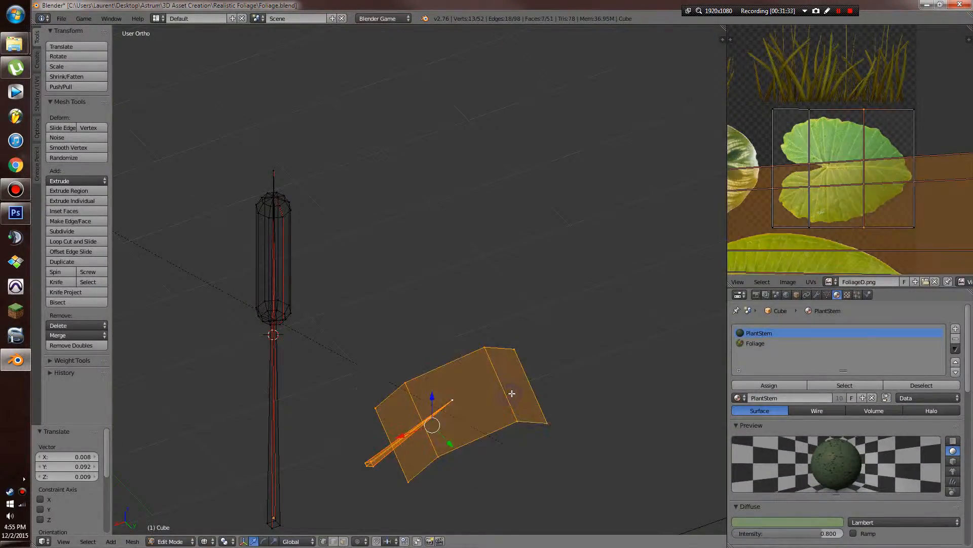
key(KP_7)
scroll(512, 391, down, 2)
key(g)
click(598, 376)
key(z)
middle_drag(600, 376, 551, 343)
Scale down the leaf with its stem and raise it along Z to a higher point on the stalk
key(s)
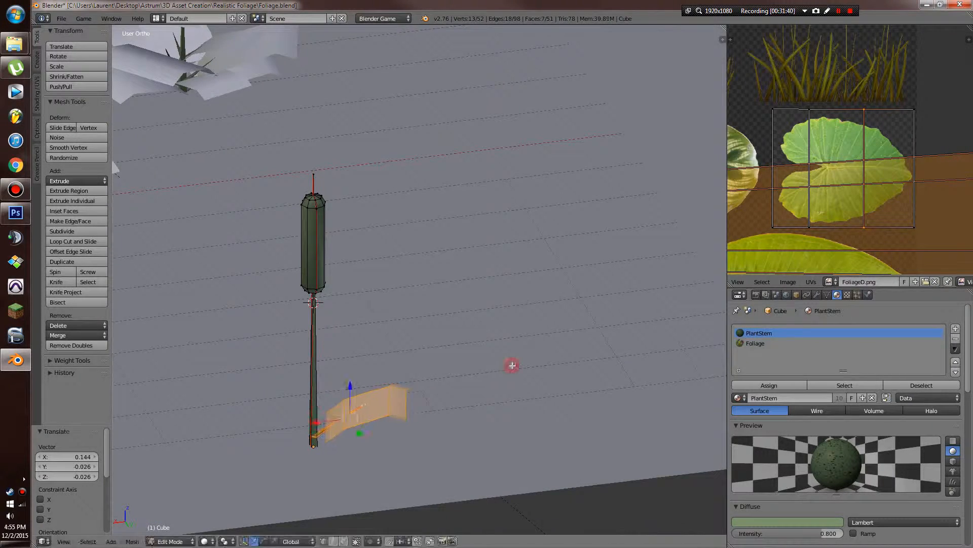
key(g)
key(z)
click(509, 261)
middle_drag(510, 261, 489, 352)
Duplicate the leaf, rotate the copy about -81.3° around Z, and shift it to a lower height on the stalk
key(shift+d)
key(r)
key(z)
click(431, 418)
middle_drag(431, 418, 456, 325)
key(g)
key(z)
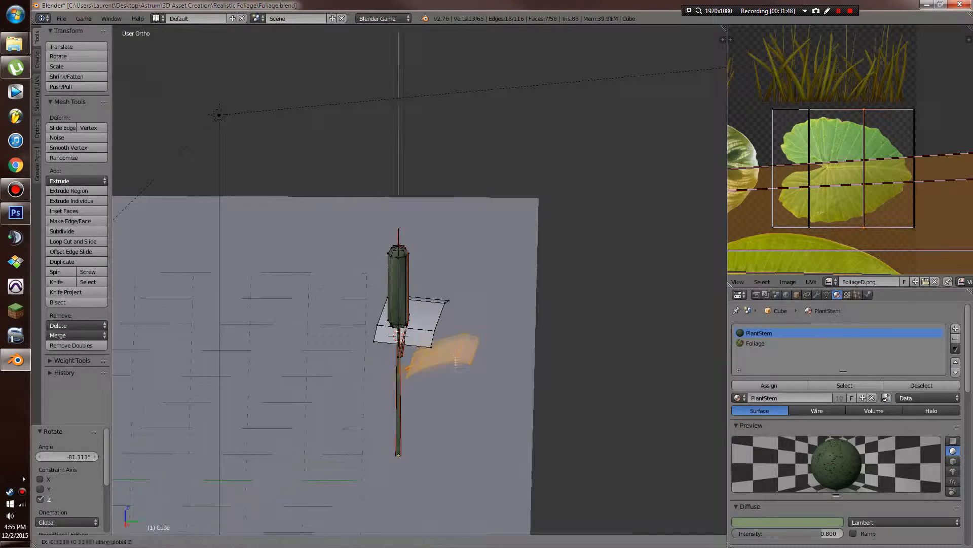
click(462, 364)
middle_drag(462, 364, 512, 380)
key(g)
click(477, 386)
Duplicate the leaf again, rotate this second copy around Z, and offset it vertically along the stalk
key(shift+d)
key(z)
key(z)
key(r)
key(z)
click(363, 381)
middle_drag(363, 381, 522, 407)
key(g)
key(z)
click(539, 398)
Make a third leaf copy, rotate it about -60.8° around Z, lower it along Z, and rotate it another -22.4° around Z
key(shift+d)
click(522, 407)
key(r)
key(z)
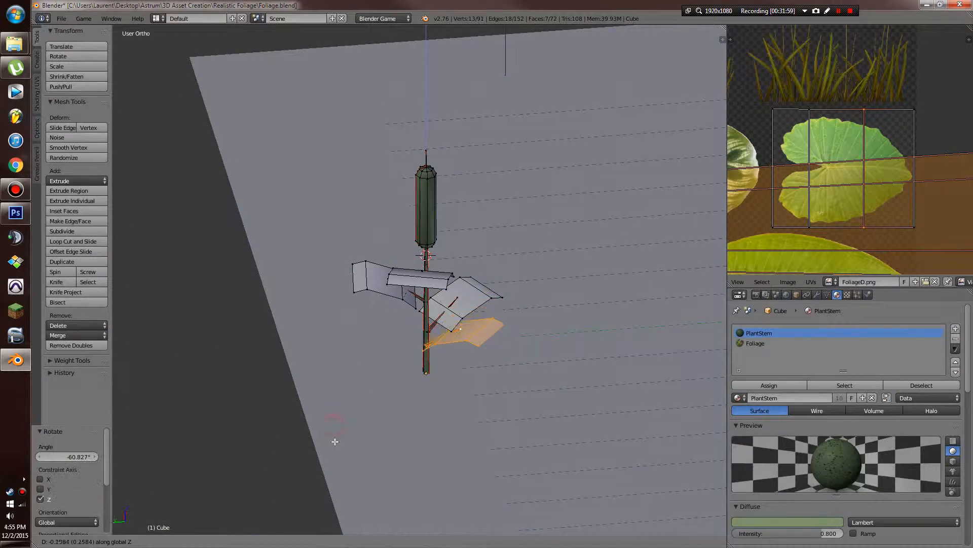
click(335, 441)
middle_drag(441, 435, 477, 449)
key(r)
key(z)
Show the plant in textured shading outside edit mode and save over Foliage.blend
key(z)
key(alt+z)
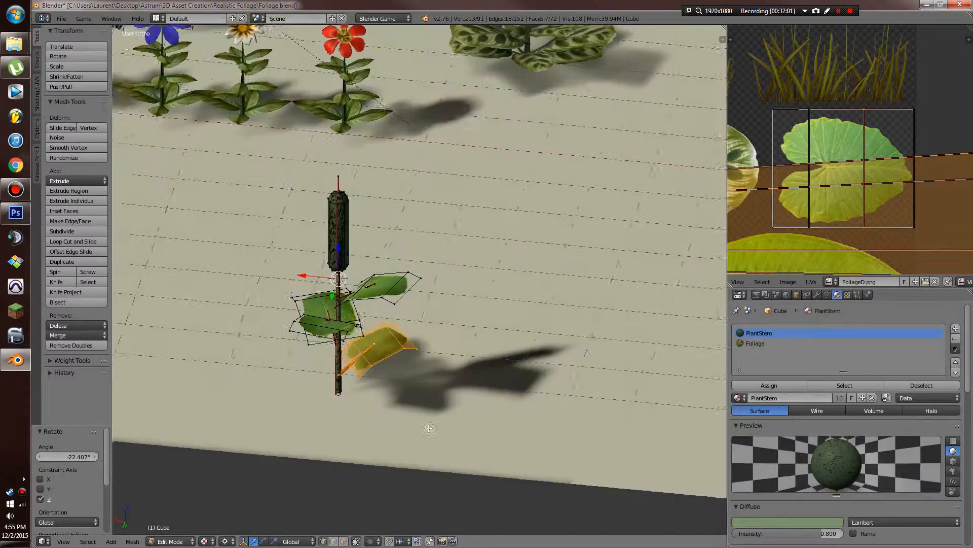
middle_drag(431, 429, 479, 415)
key(Tab)
scroll(479, 427, down, 2)
key(ctrl+s)
click(433, 427)
Duplicate the uppermost leaf with its stem and rotate the copy about 172.5° around Z to the opposite side of the stalk
key(Tab)
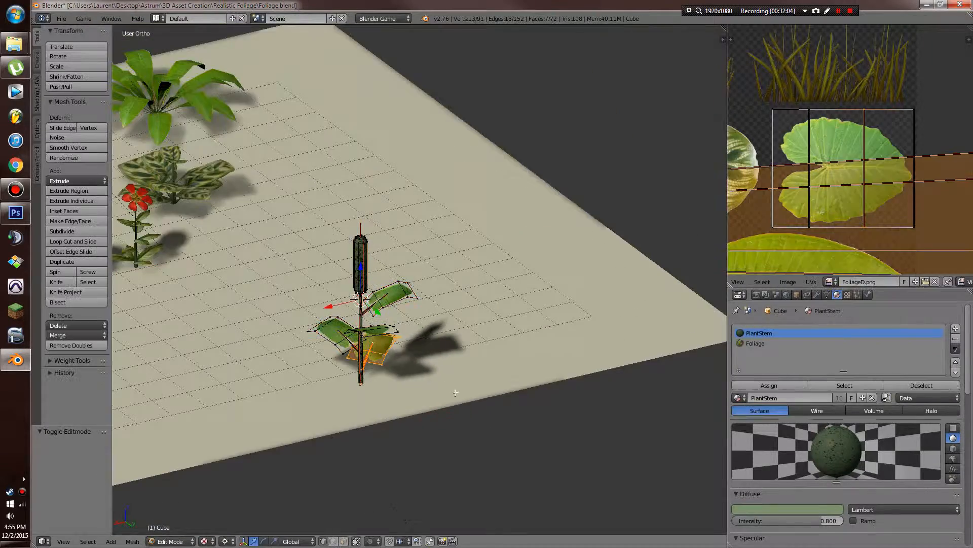
scroll(395, 302, up, 4)
key(a)
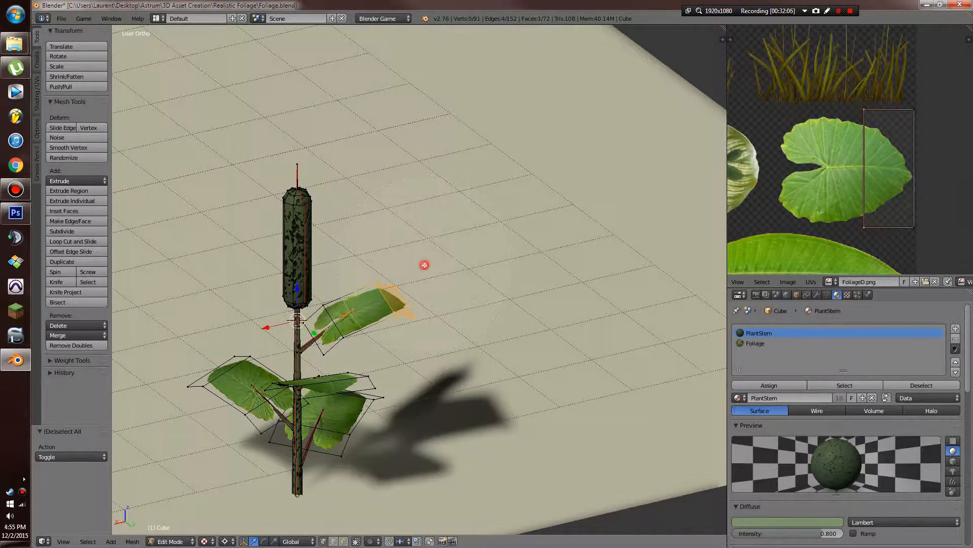
key(ctrl+l)
key(shift+d)
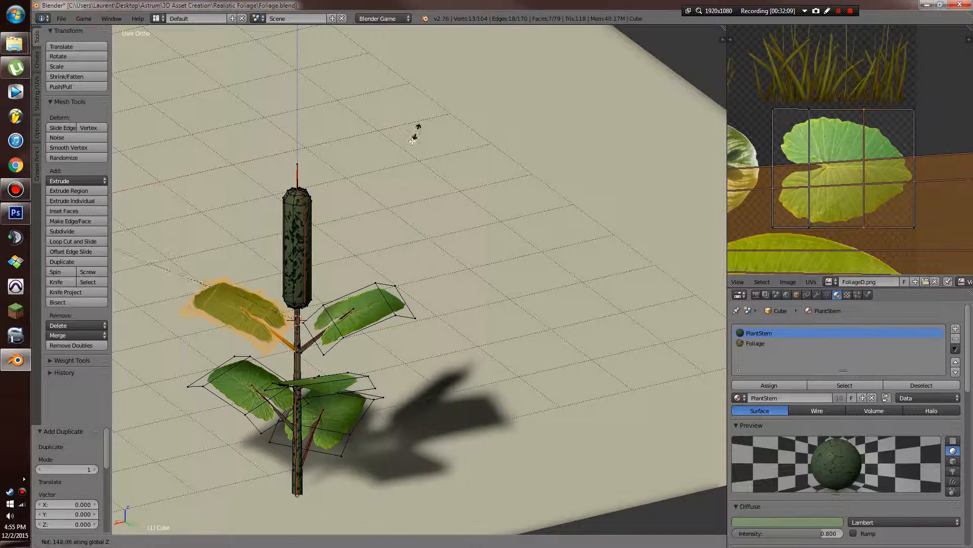
middle_drag(428, 329, 387, 321)
key(z)
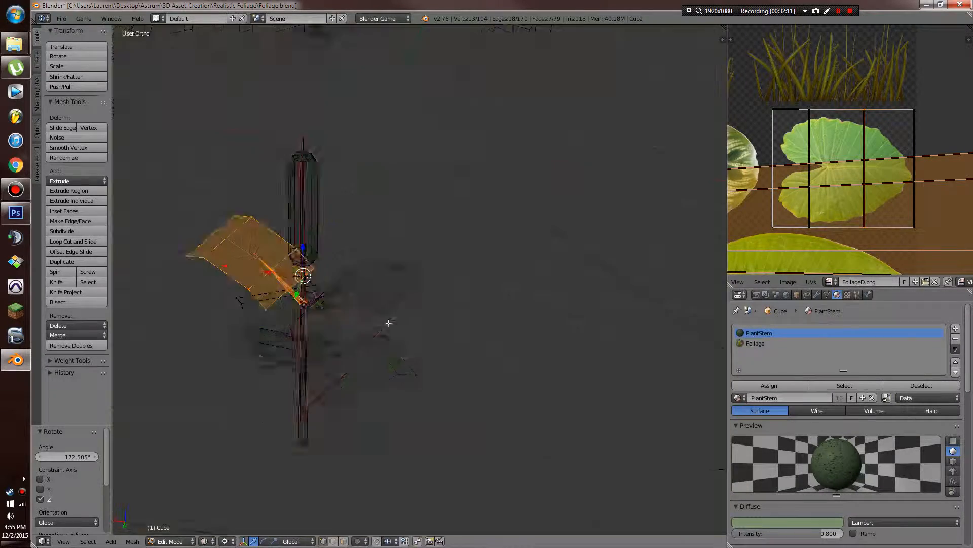
scroll(387, 321, down, 3)
key(z)
Save over Foliage.blend, deselect the mesh, and return to object mode with textured shading
key(ctrl+s)
mouse_move(454, 309)
middle_down()
mouse_move(412, 302)
mouse_move(504, 282)
mouse_move(495, 299)
middle_up()
click(413, 302)
key(z)
key(a)
key(Tab)
key(z)
scroll(504, 282, down, 3)
key(alt+z)
Move the finished plant across the ground plane by X -5.492 and Y -12.115, beside the other foliage
scroll(494, 298, down, 3)
scroll(506, 308, up, 3)
key(g)
key(shift+z)
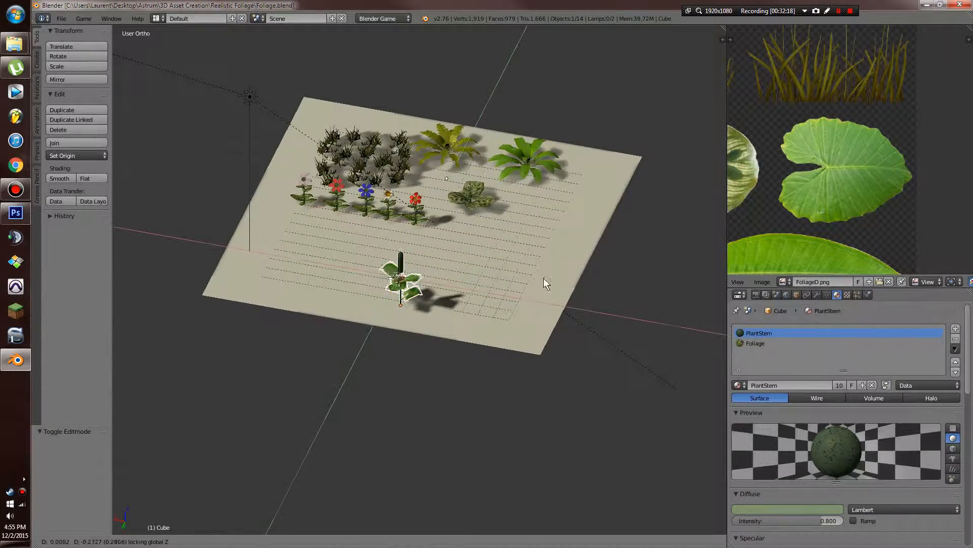
click(647, 214)
shift+middle_drag(456, 283, 437, 361)
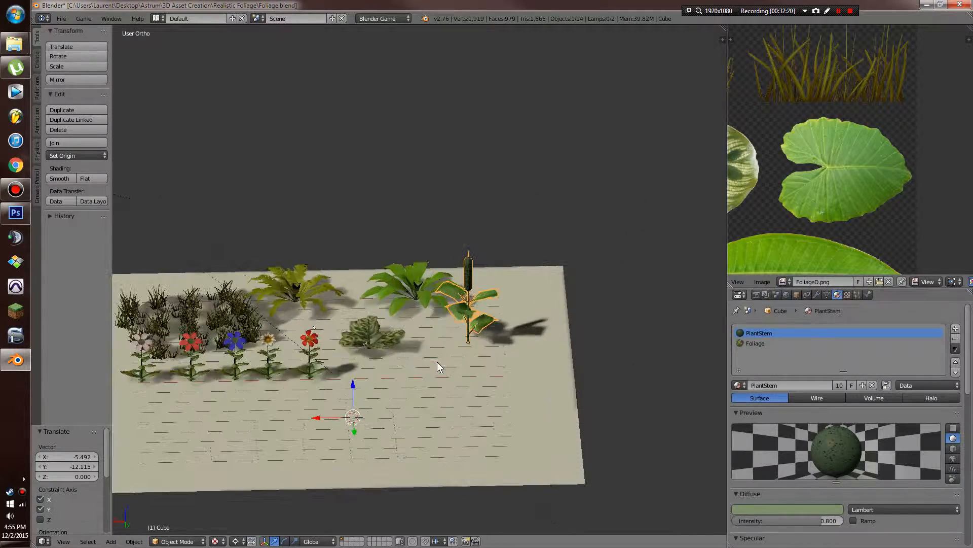
Fly through the scene to examine the new plant alongside the flowers, grass, ferns and other foliage
key(shift+f)
key(w)
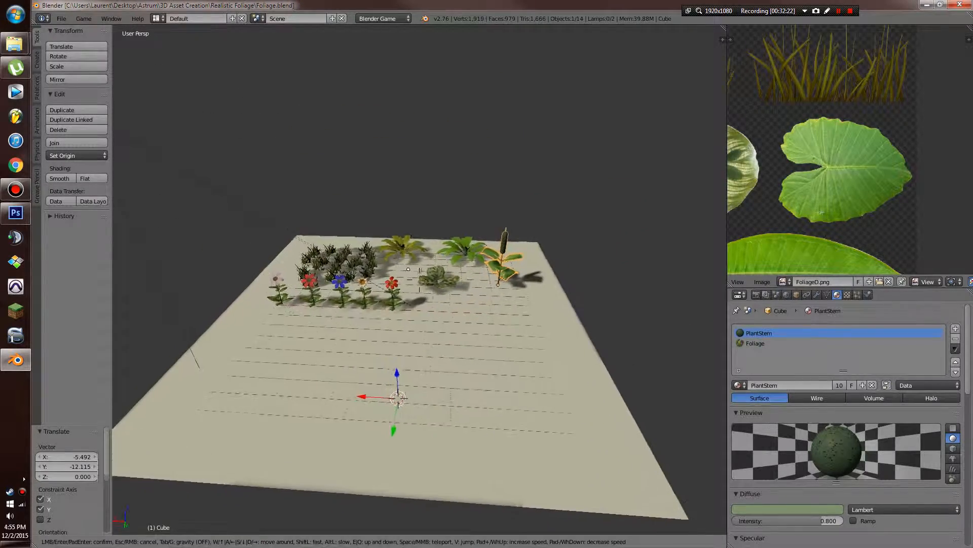
key(w)
key(d)
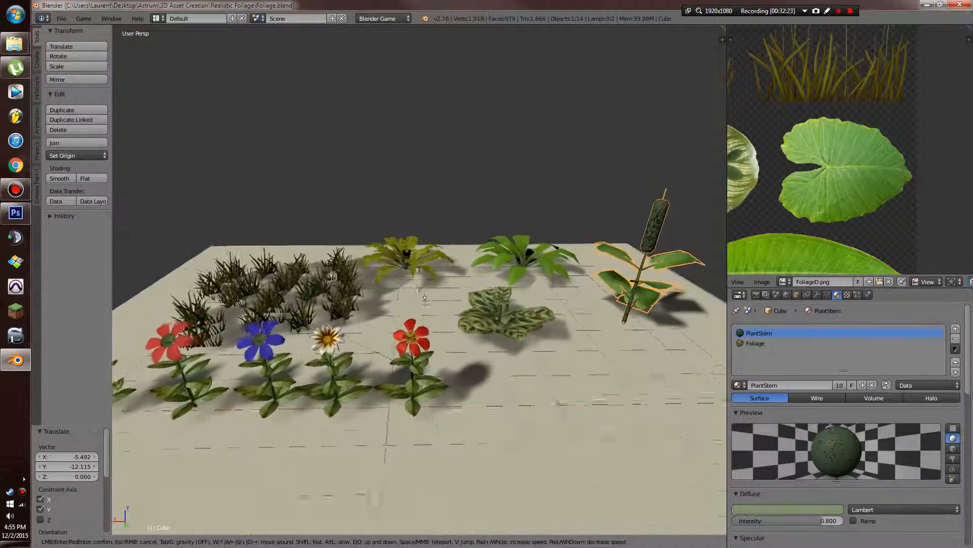
key(a)
key(a)
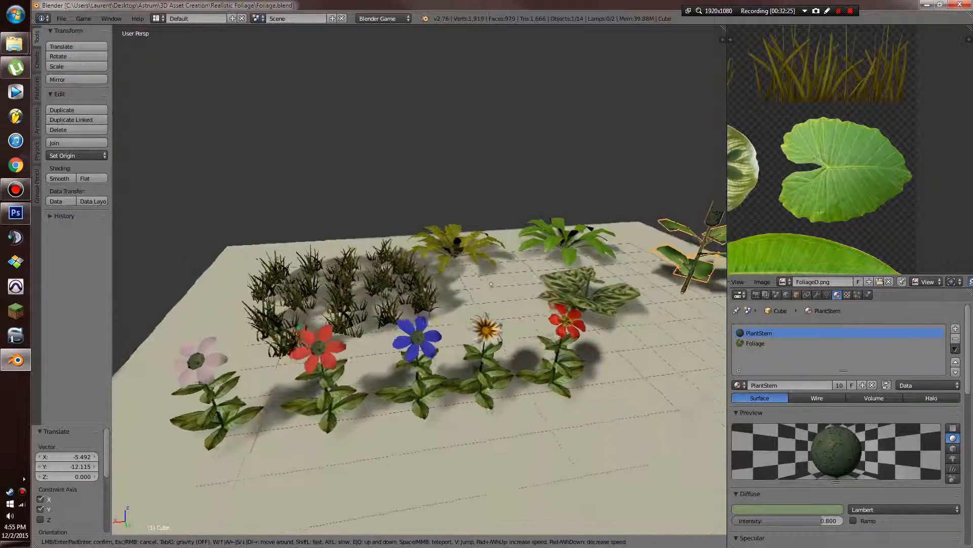
key(w)
key(w)
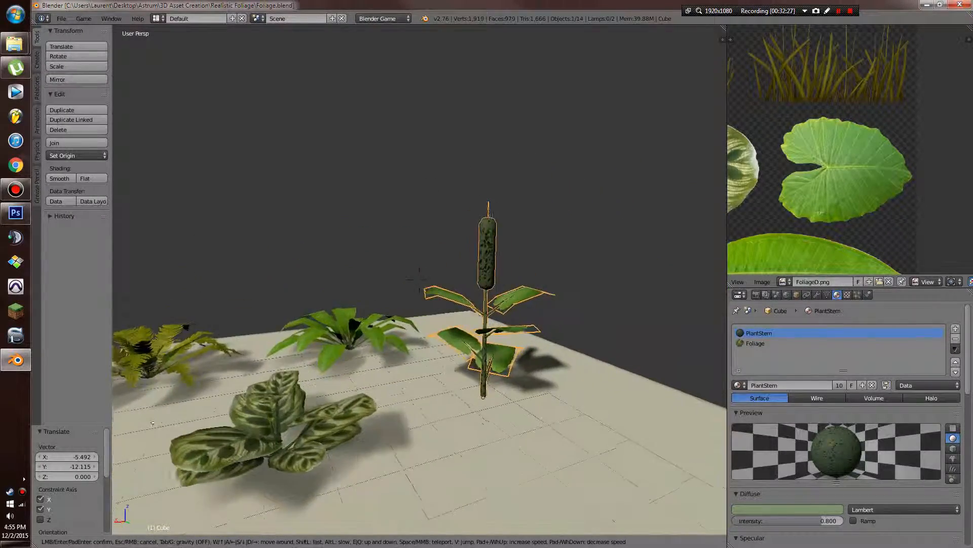
key(w)
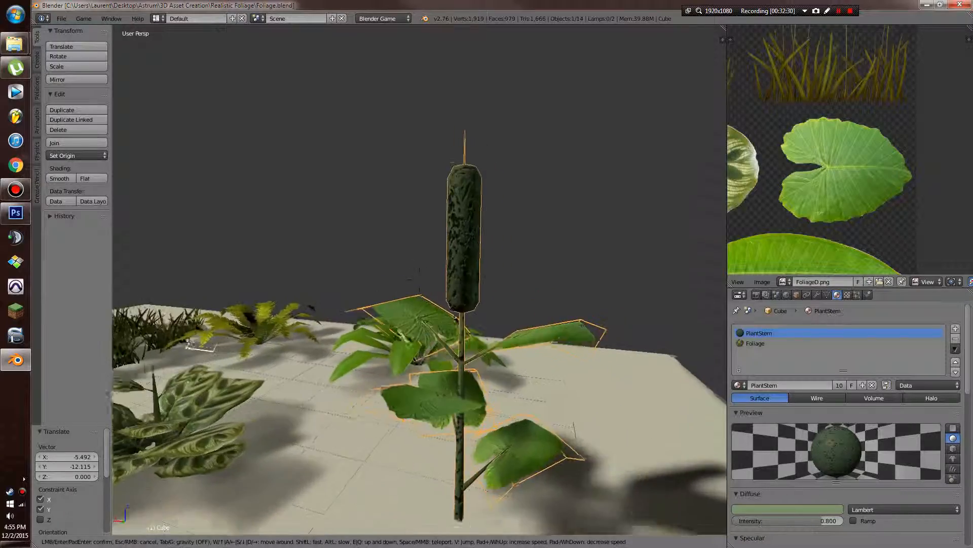
key(w)
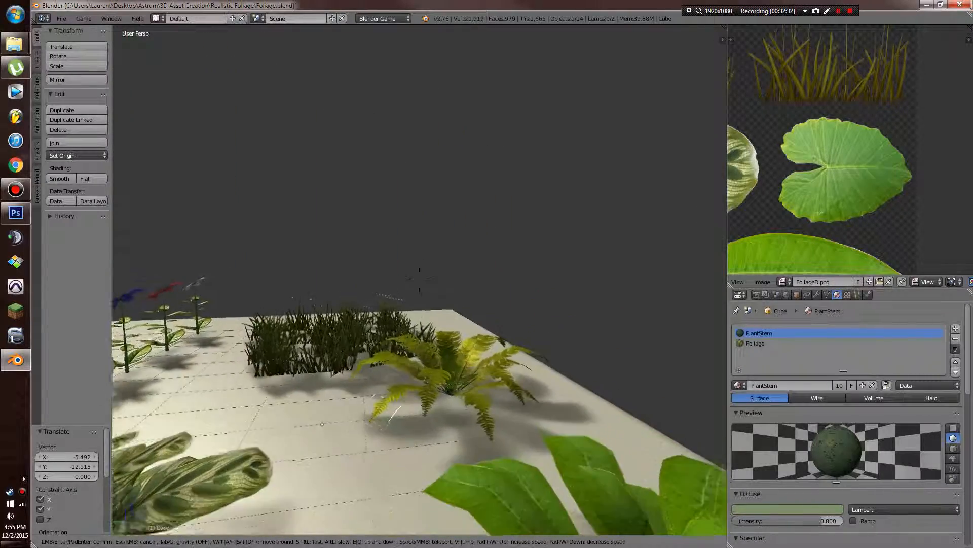
key(s)
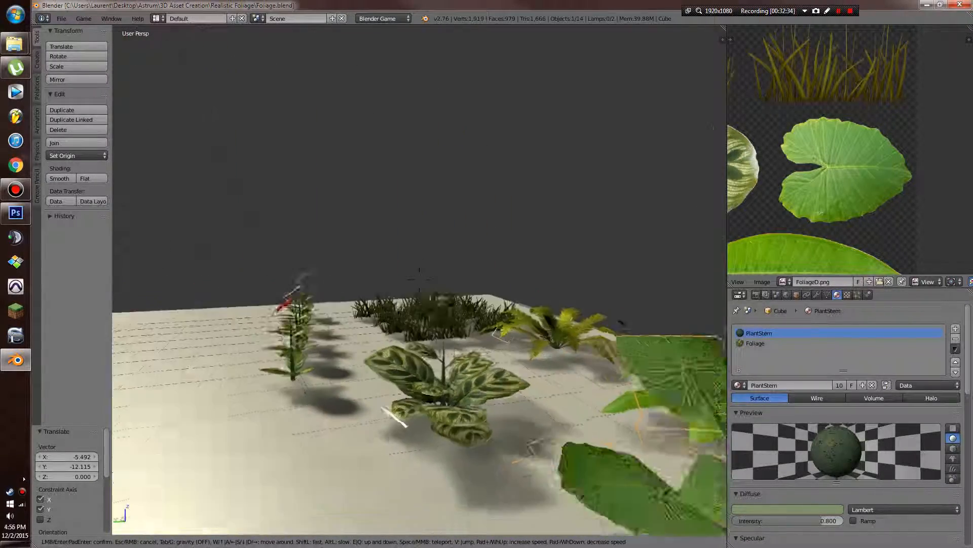
key(s)
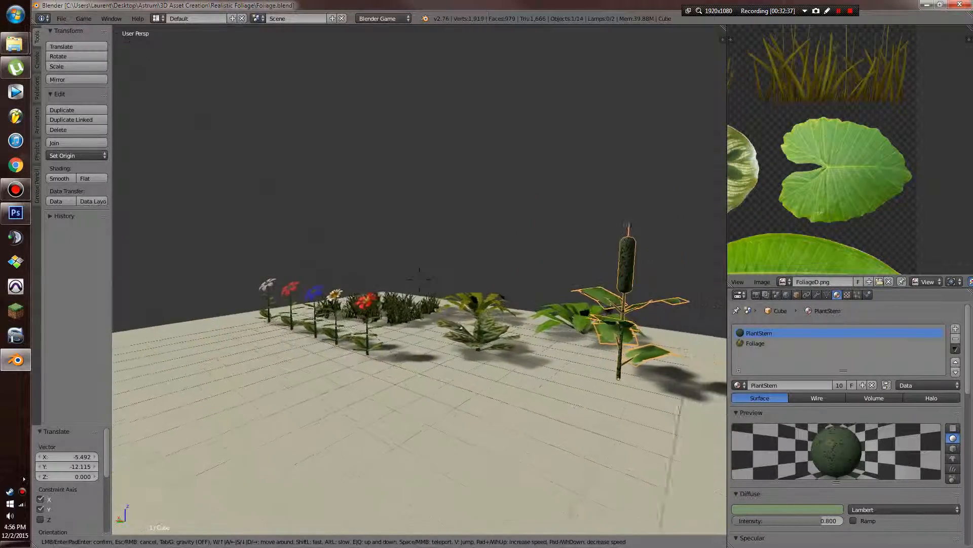
key(w)
key(a)
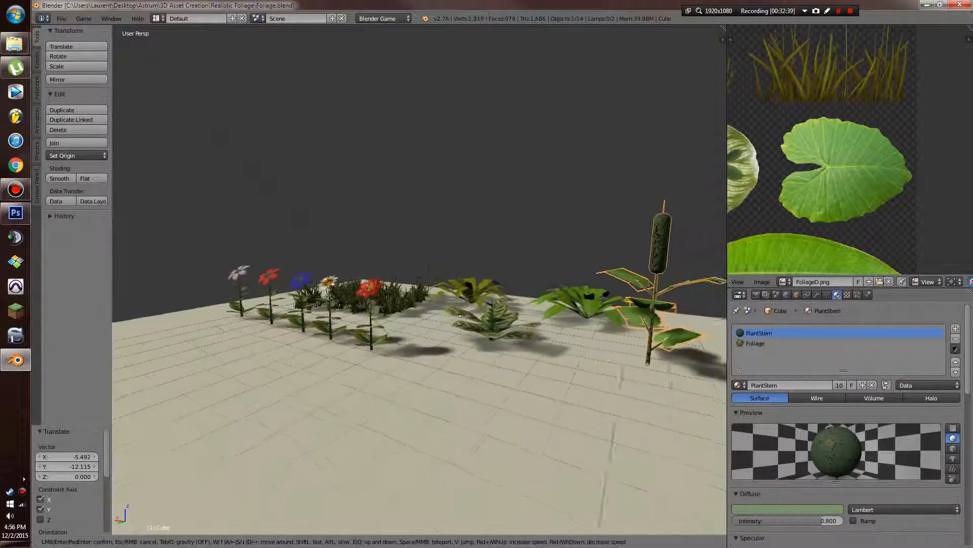
key(w)
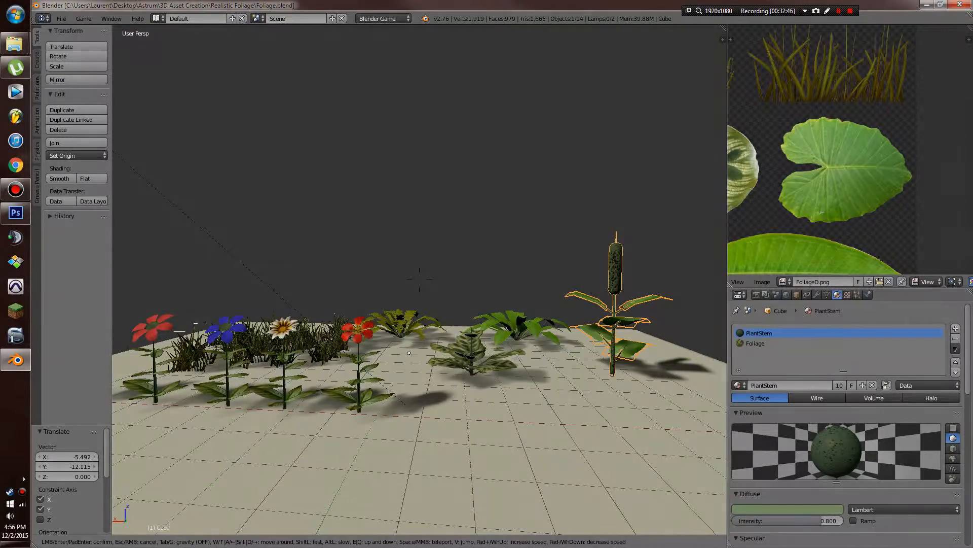
key(Escape)
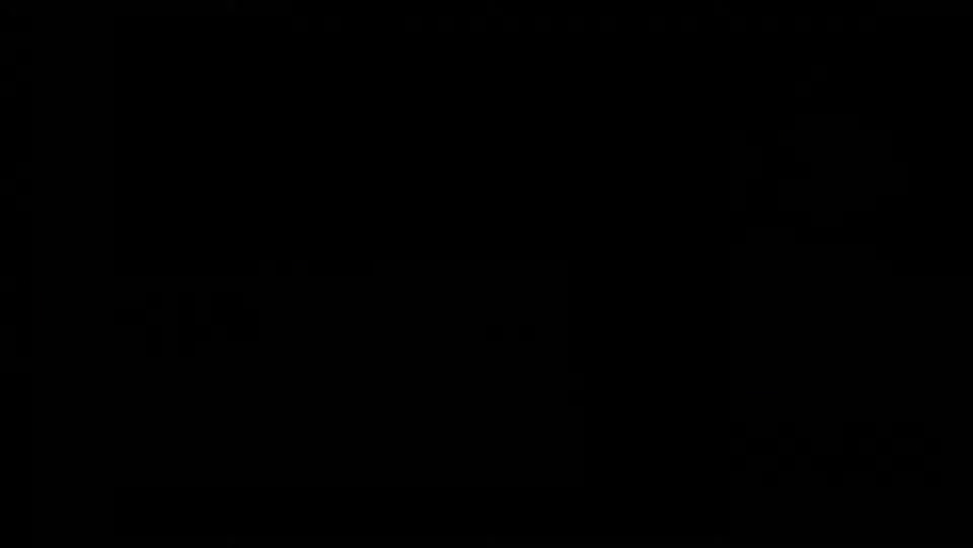